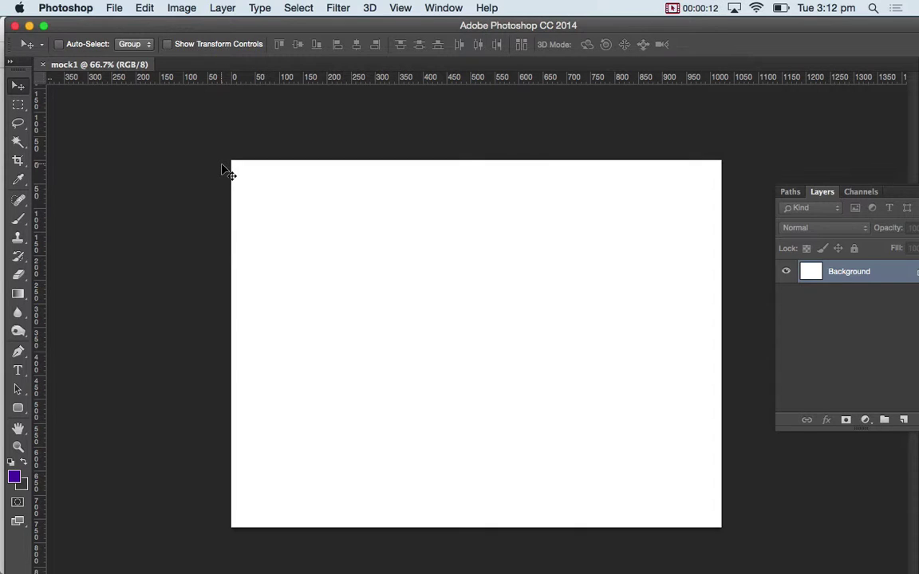
Step: Zoom the blank canvas to actual size, zoom back out, and toggle the rulers off and on
key(super+1)
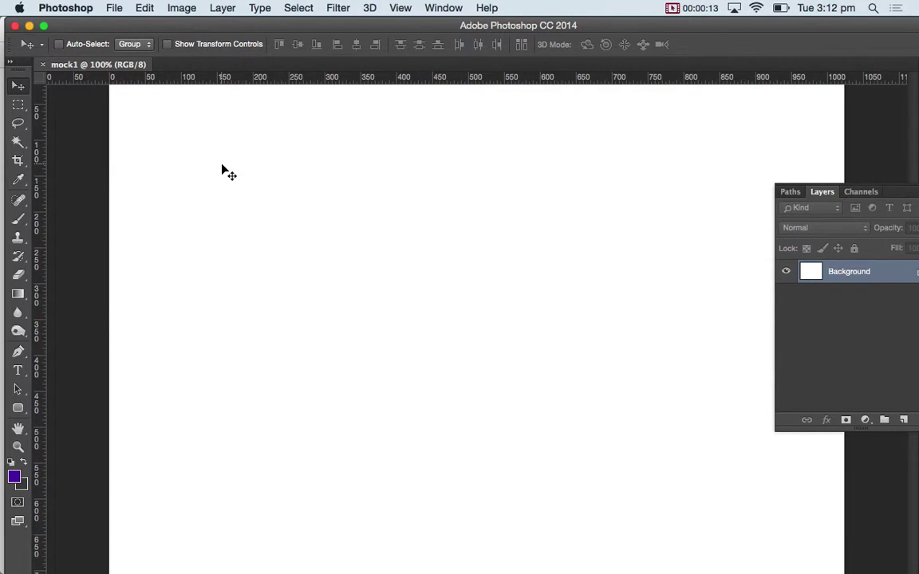
key(super+r)
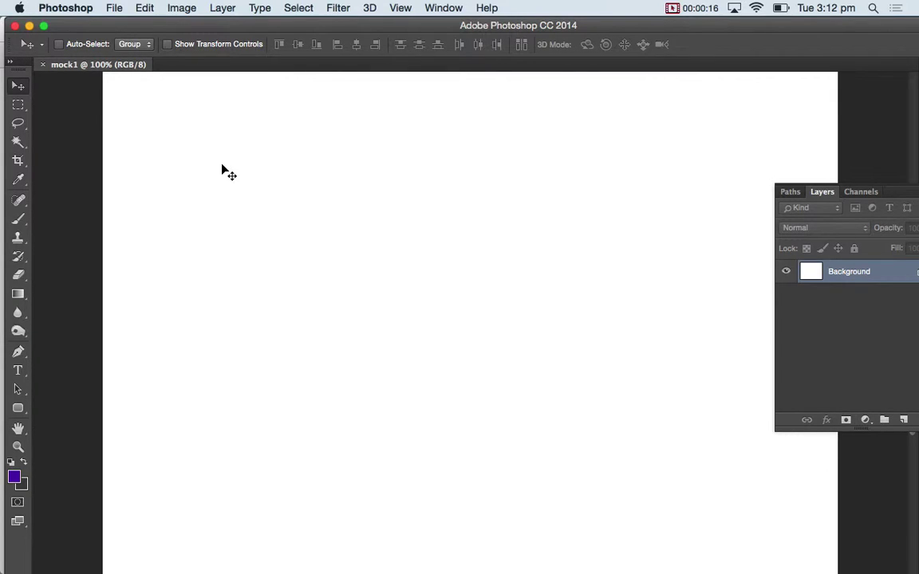
key(super+minus)
key(super+minus)
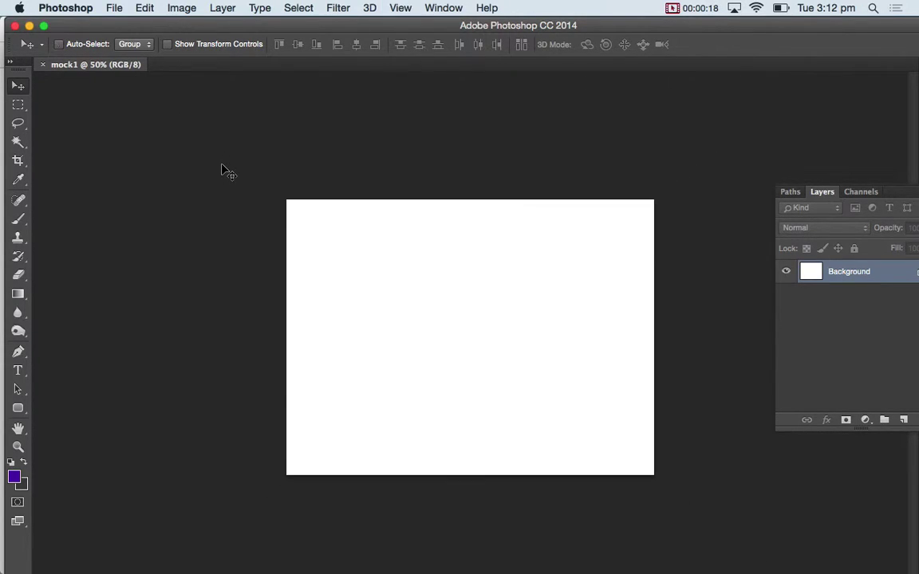
key(super+r)
key(super+r)
key(super+r)
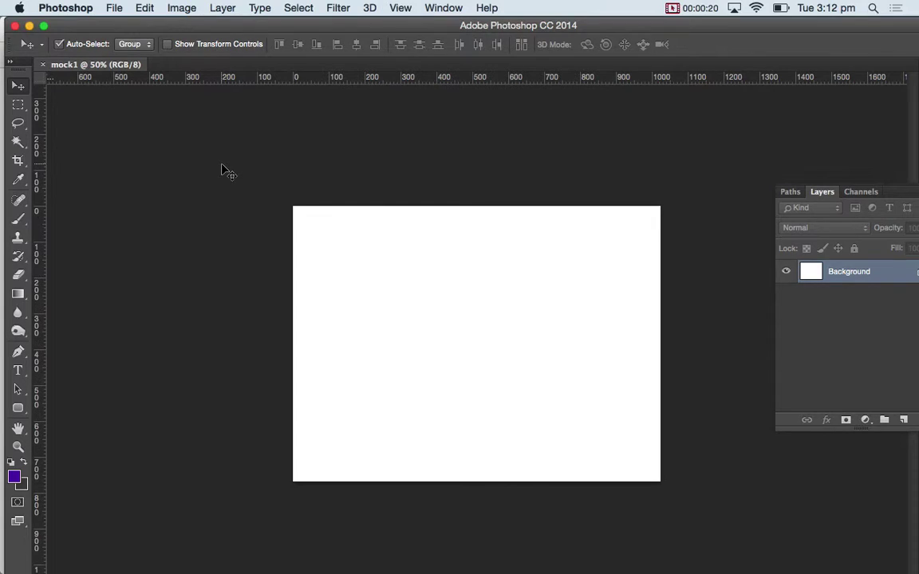
key(super+r)
key(super+r)
Step: Scroll through the 'car magazines' Google Images results to study cover designs
key(super+Tab)
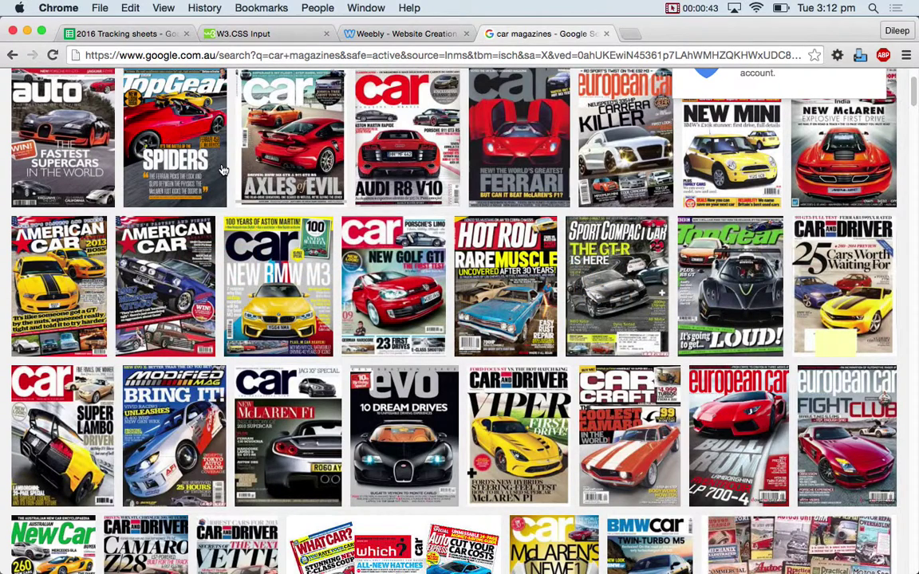
scroll(223, 169, up, 3)
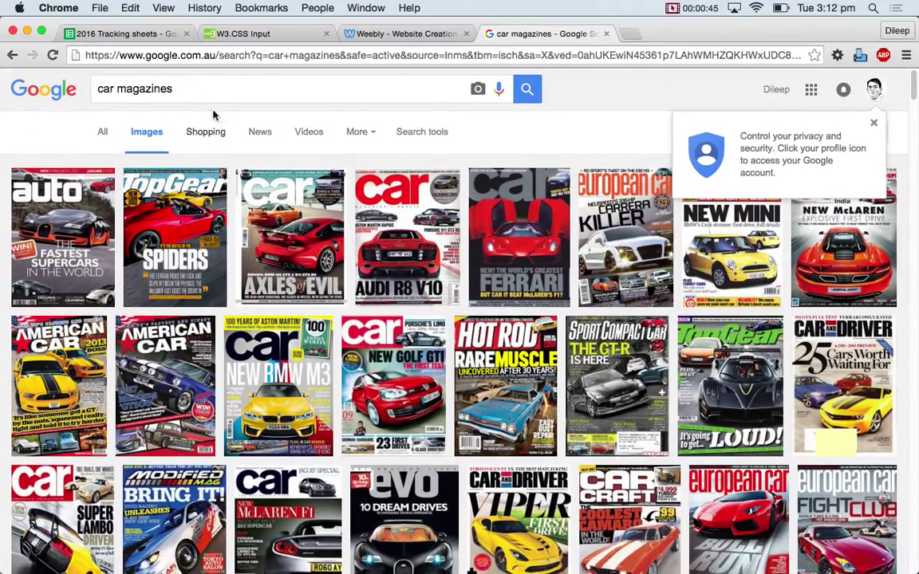
scroll(189, 181, down, 4)
scroll(189, 181, down, 5)
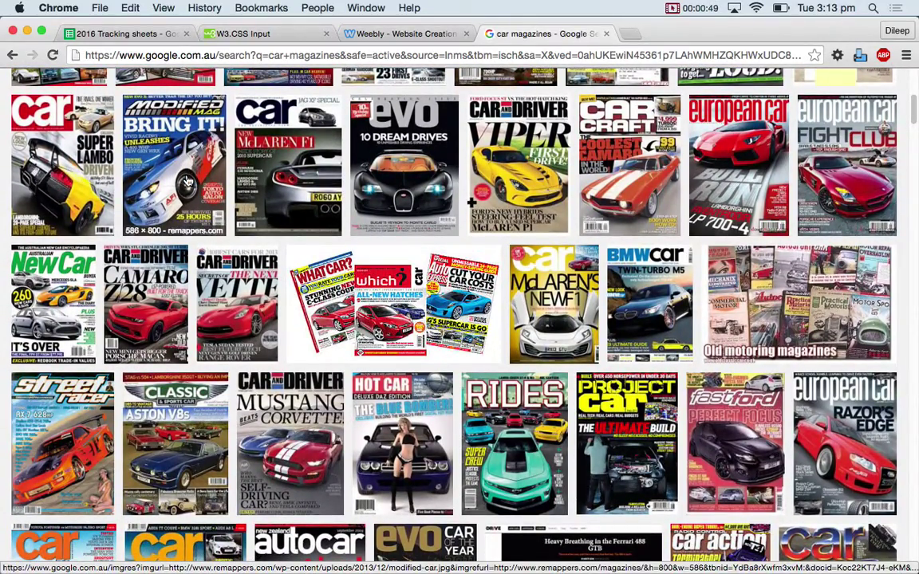
scroll(188, 182, down, 12)
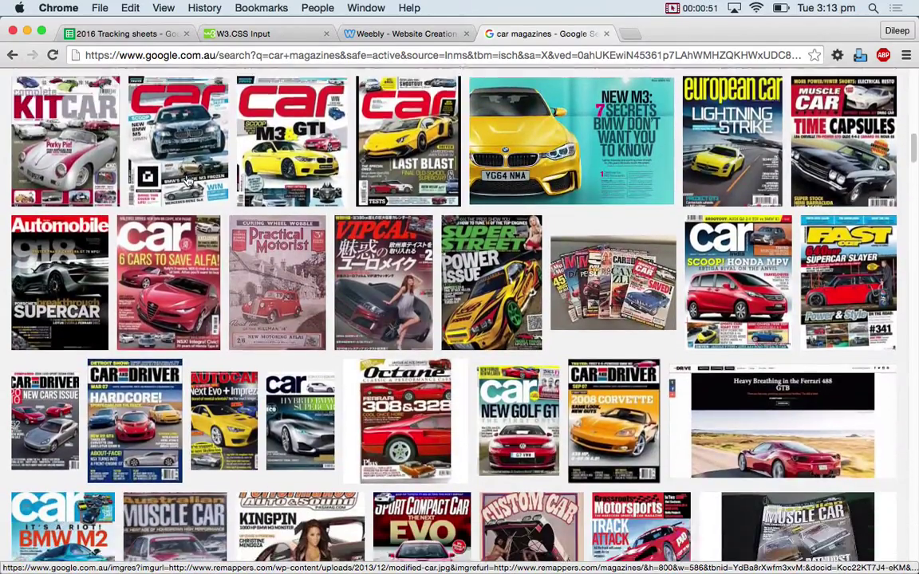
scroll(188, 180, down, 15)
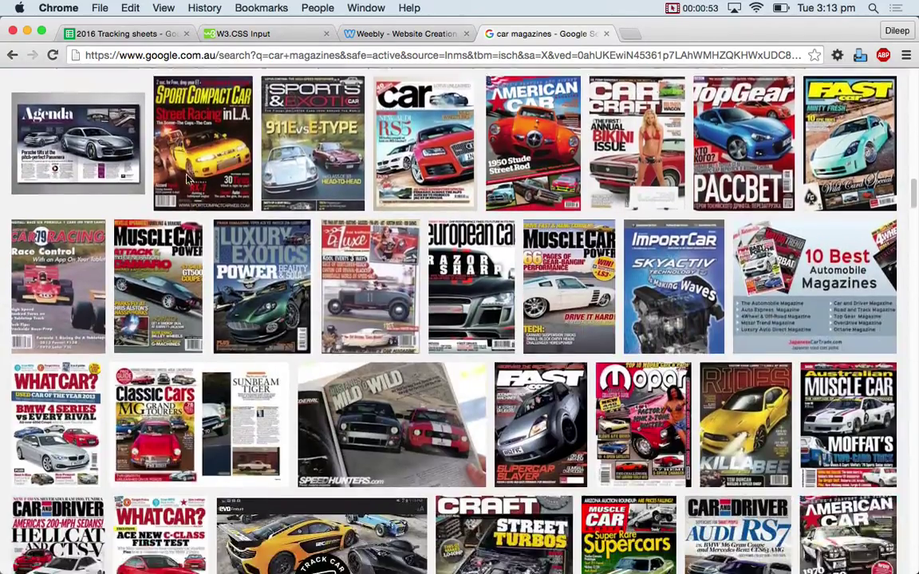
scroll(187, 180, down, 10)
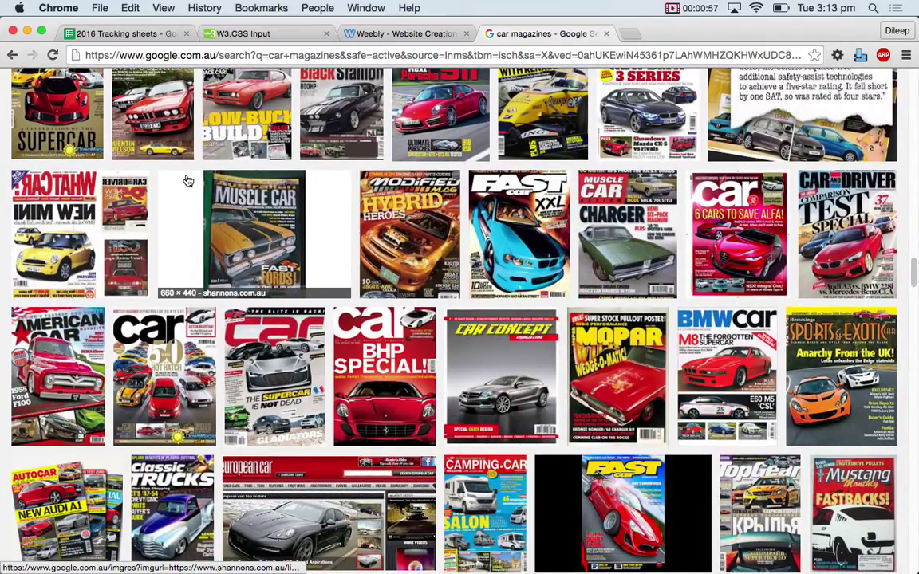
scroll(188, 180, down, 10)
scroll(188, 181, down, 10)
scroll(188, 180, up, 15)
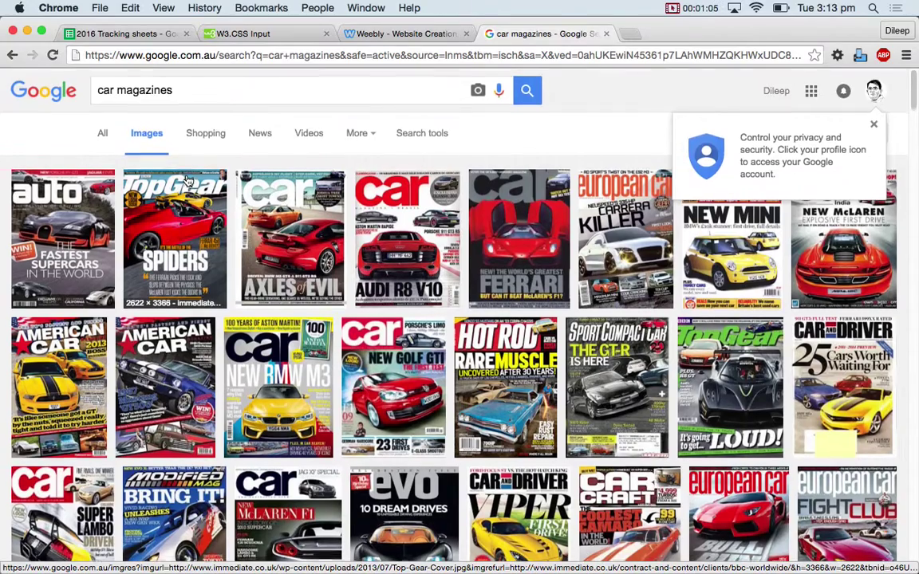
scroll(188, 180, down, 4)
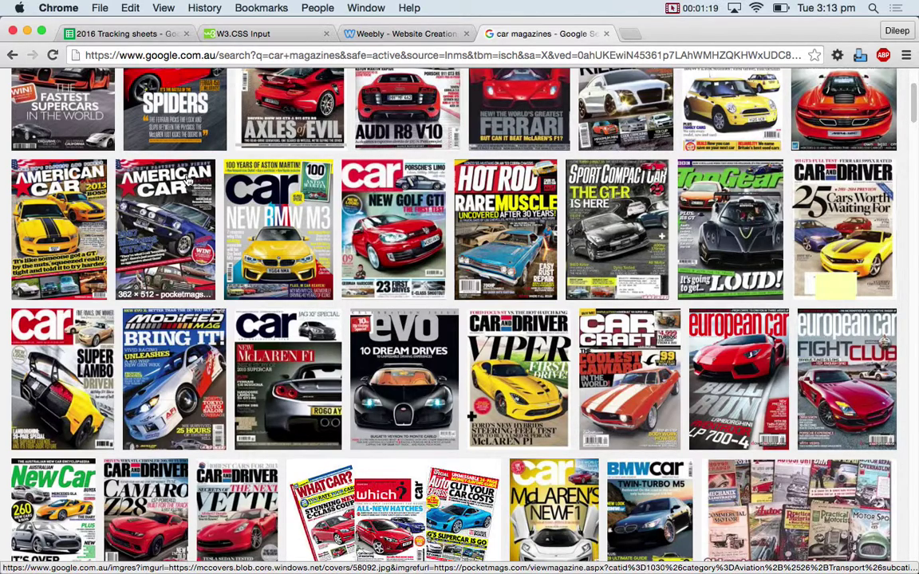
scroll(187, 181, up, 3)
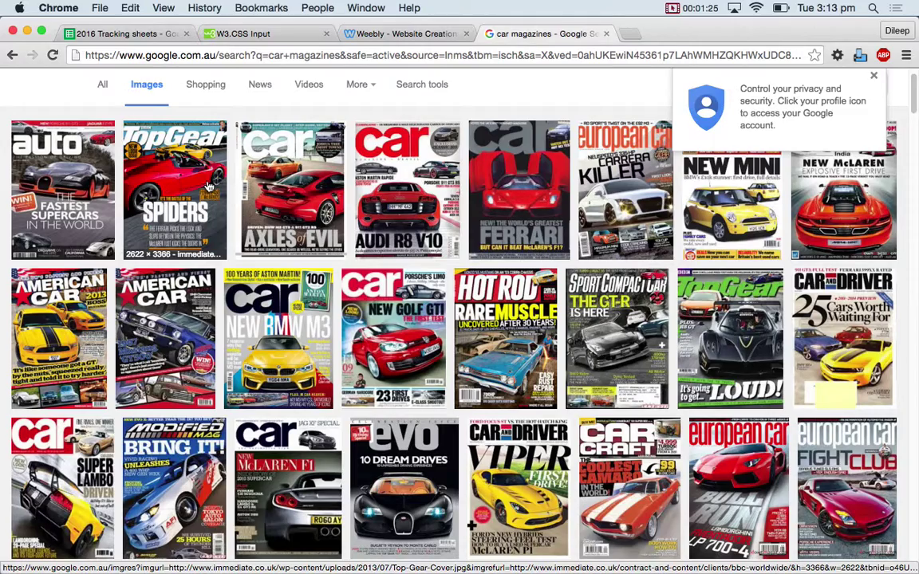
scroll(416, 139, down, 5)
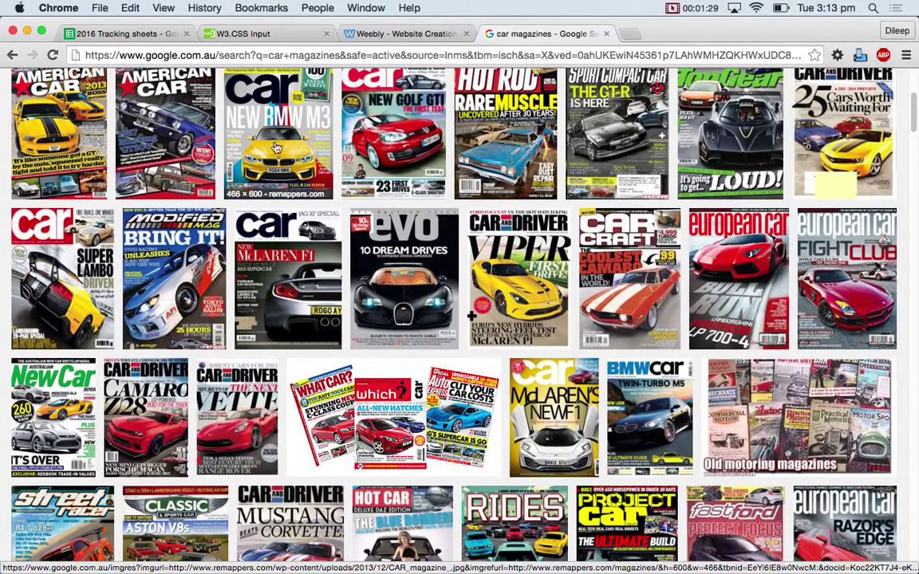
scroll(413, 139, down, 10)
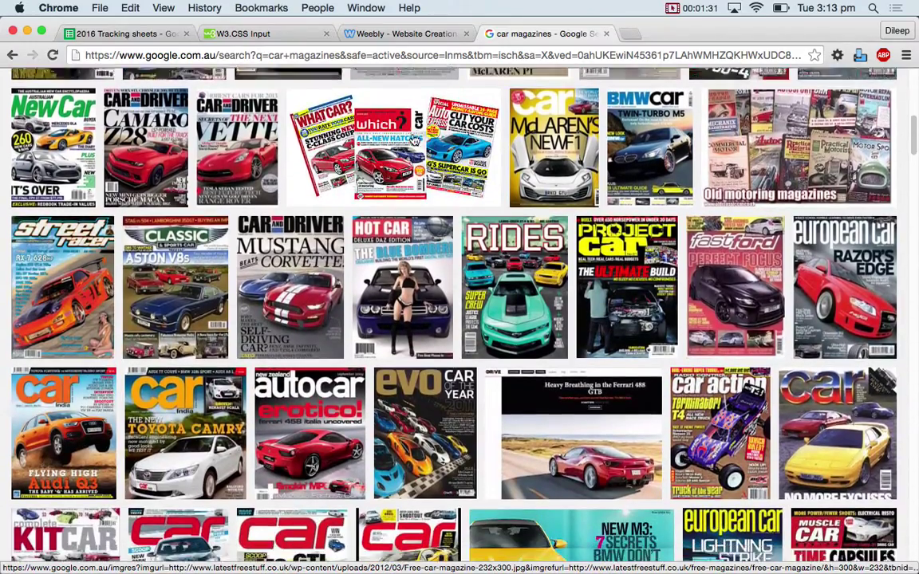
scroll(431, 111, down, 15)
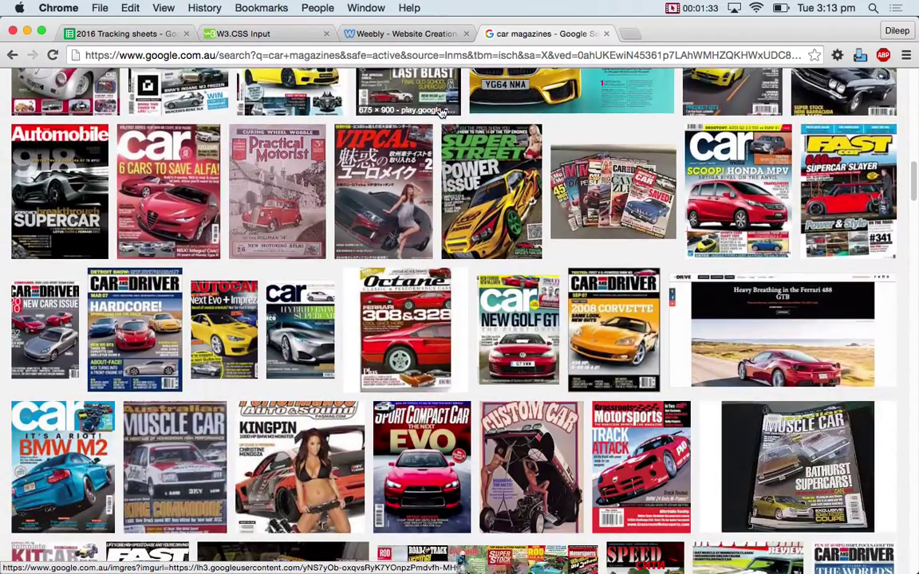
scroll(441, 111, down, 10)
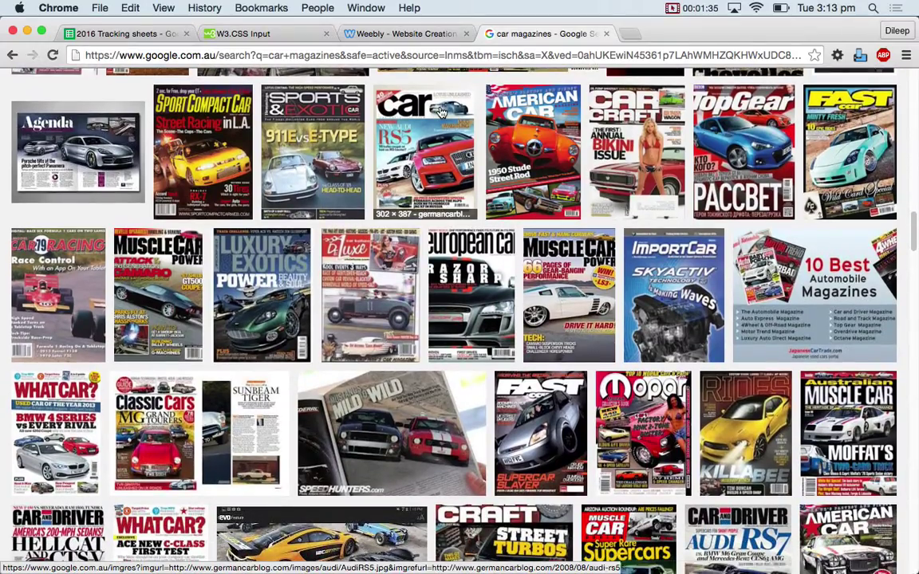
scroll(441, 112, down, 13)
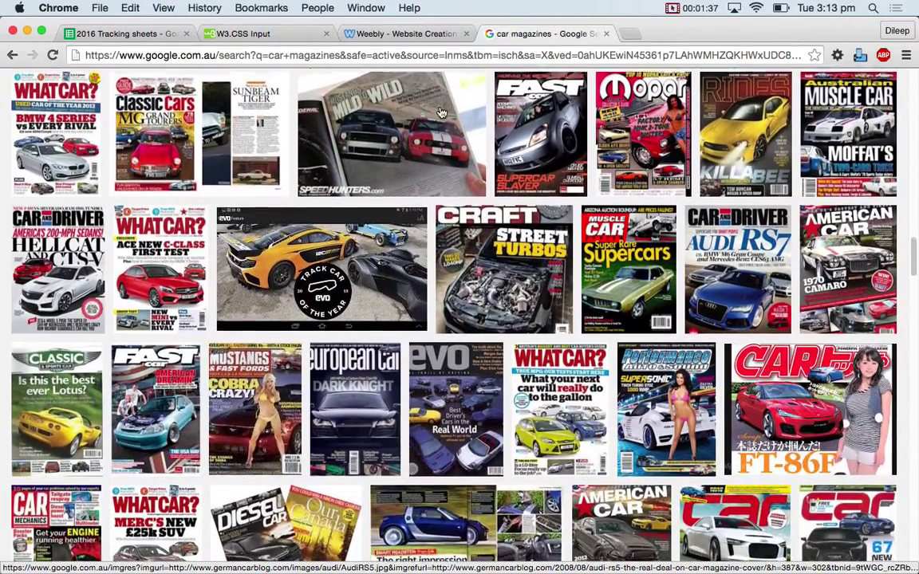
scroll(441, 112, down, 9)
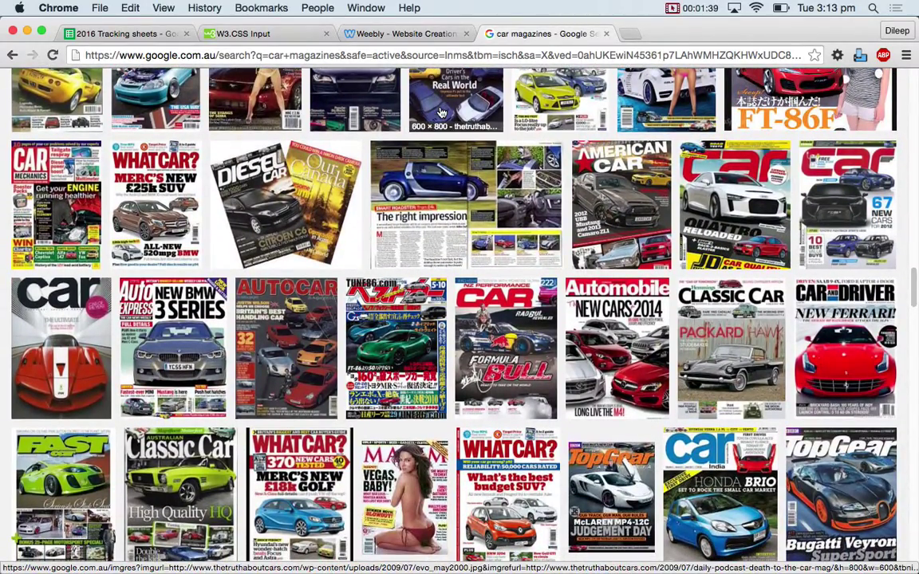
scroll(441, 112, down, 5)
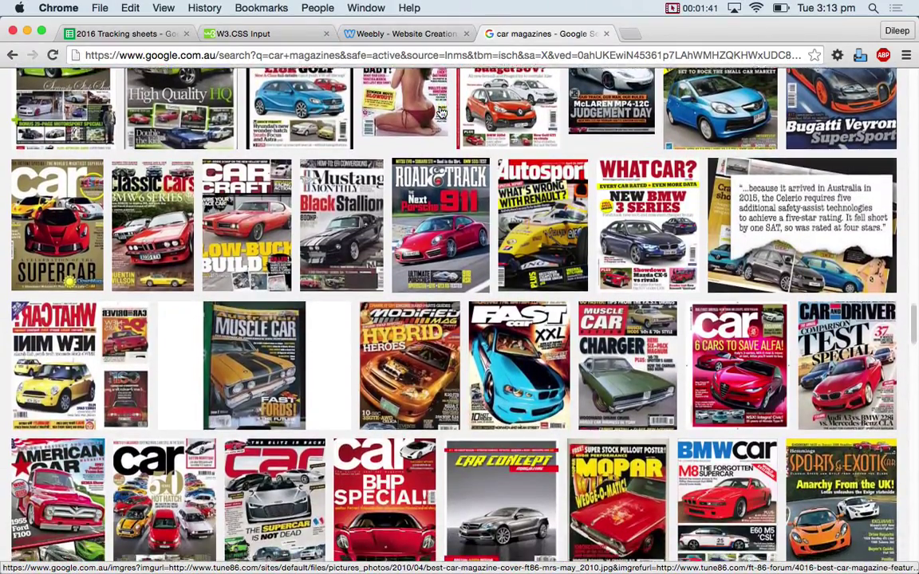
scroll(441, 111, down, 9)
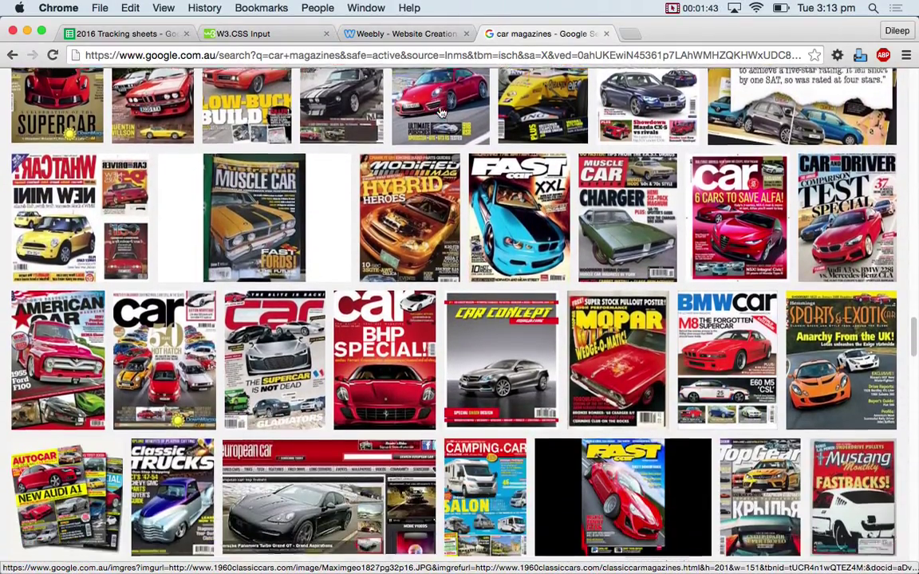
scroll(441, 111, down, 10)
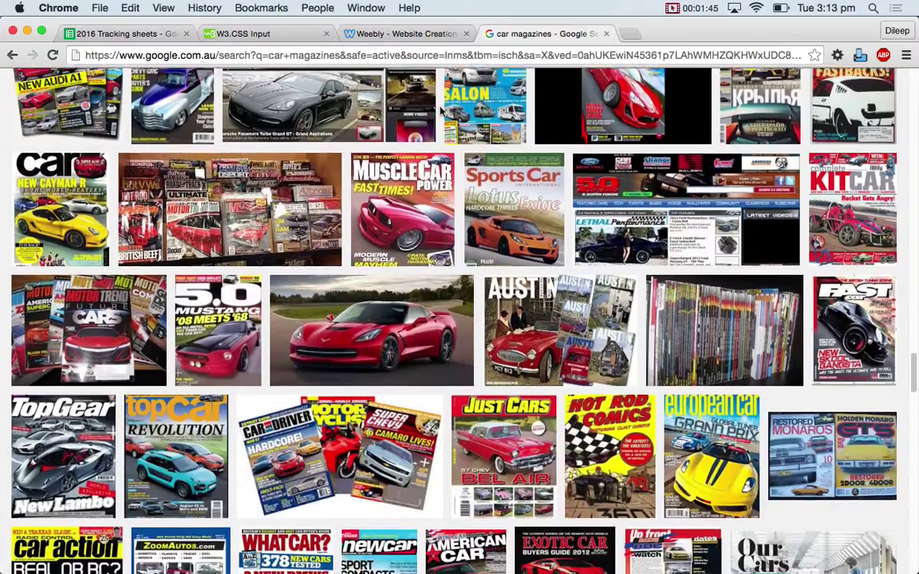
scroll(440, 112, down, 4)
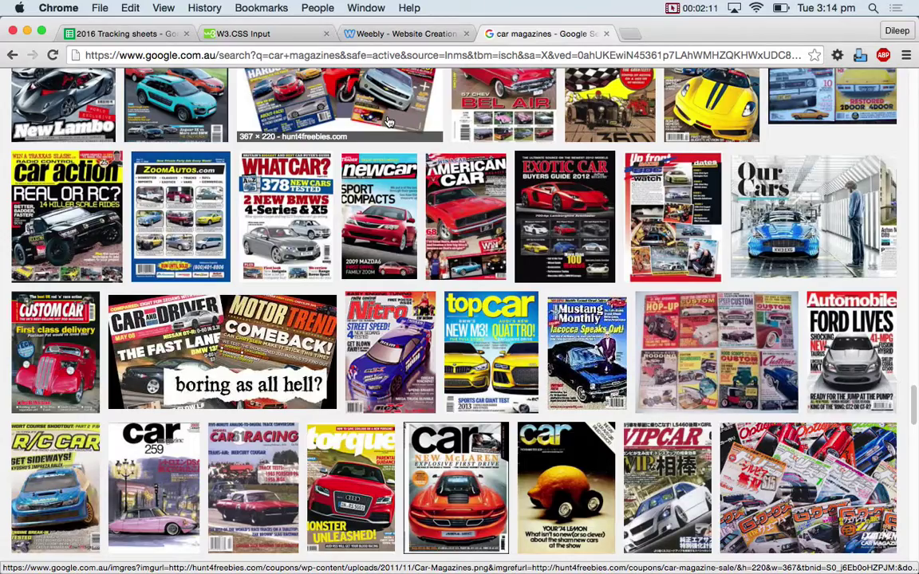
scroll(388, 121, up, 20)
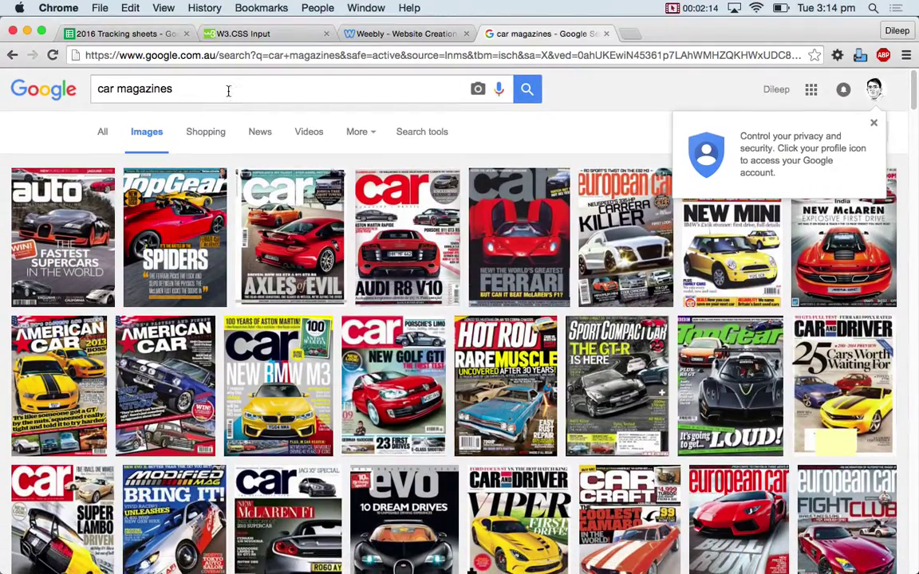
Step: Search Google Images for 'car magazine inside page', then close the failed tab
click(228, 91)
key(BackSpace)
text(isid)
key(BackSpace)
key(BackSpace)
key(BackSpace)
text(ni)
key(BackSpace)
text(side page)
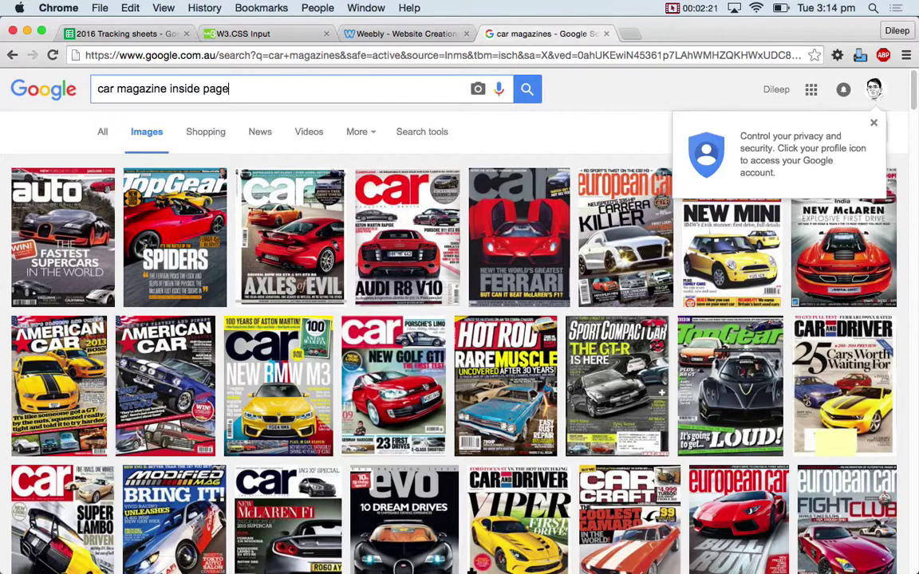
key(Return)
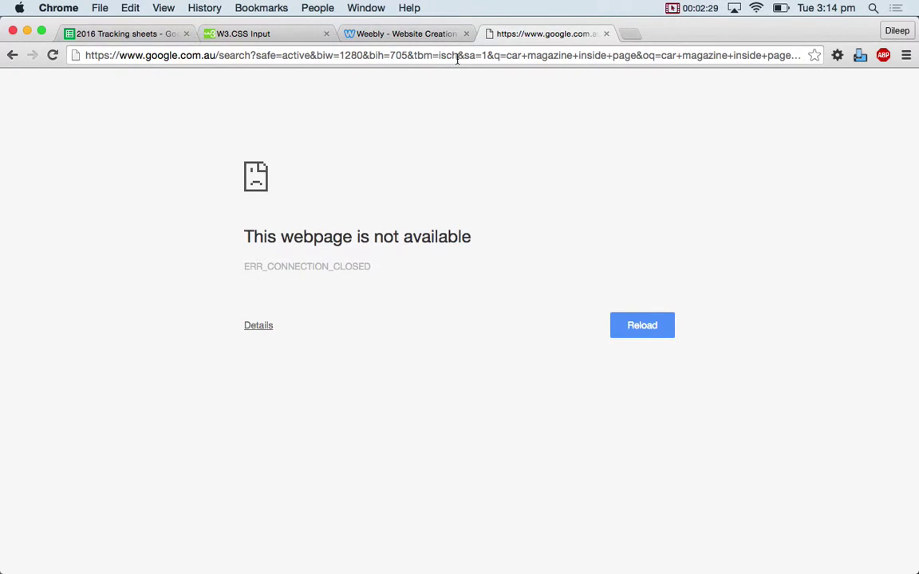
key(super+w)
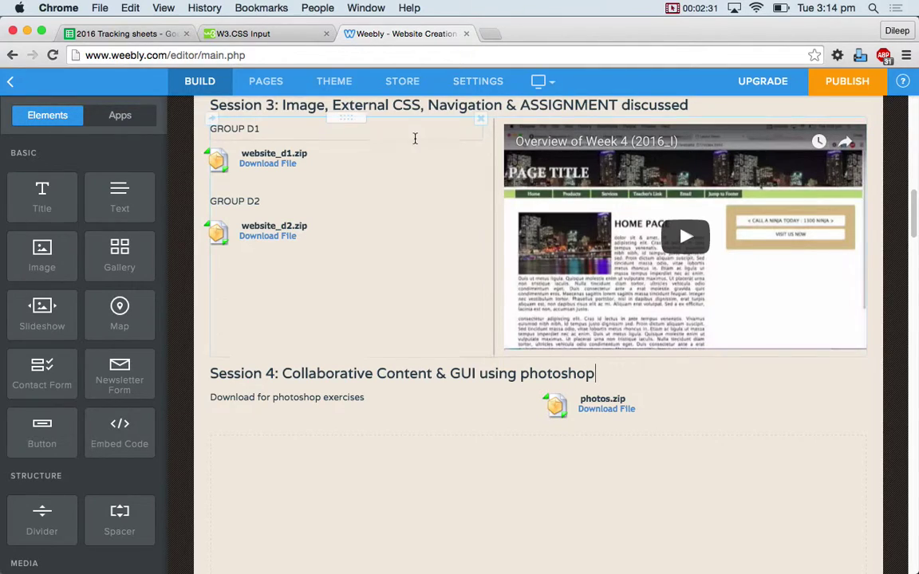
Step: Return to the Weebly editor showing the Session 4 section and its photos.zip download
key(super+Tab)
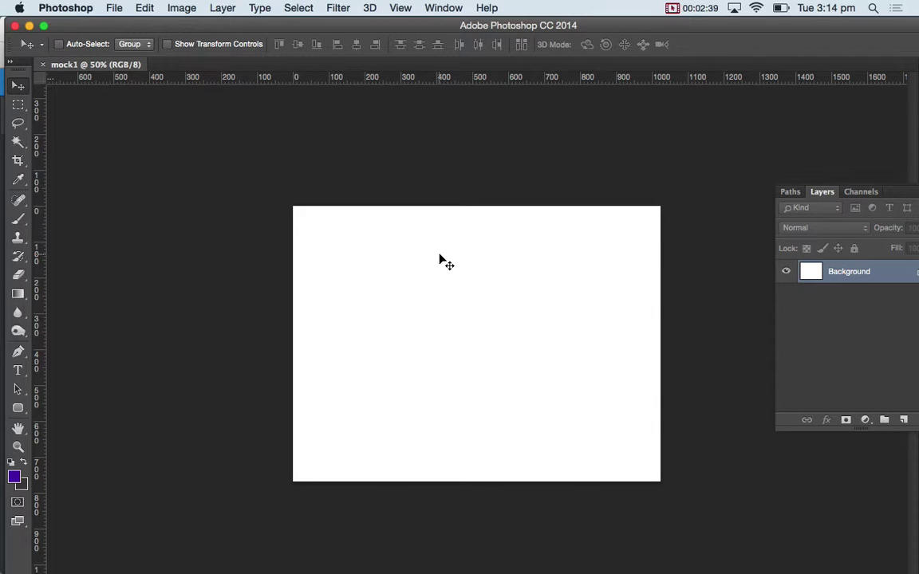
key(super+Tab)
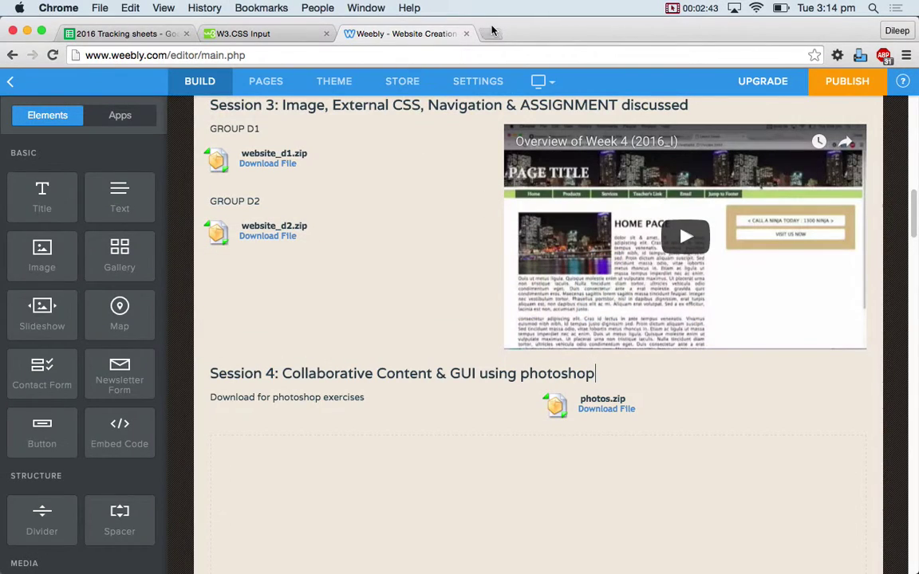
Step: Open a new tab and load Google to bring up the Cisco Guest Portal
click(492, 34)
text(google.com.au)
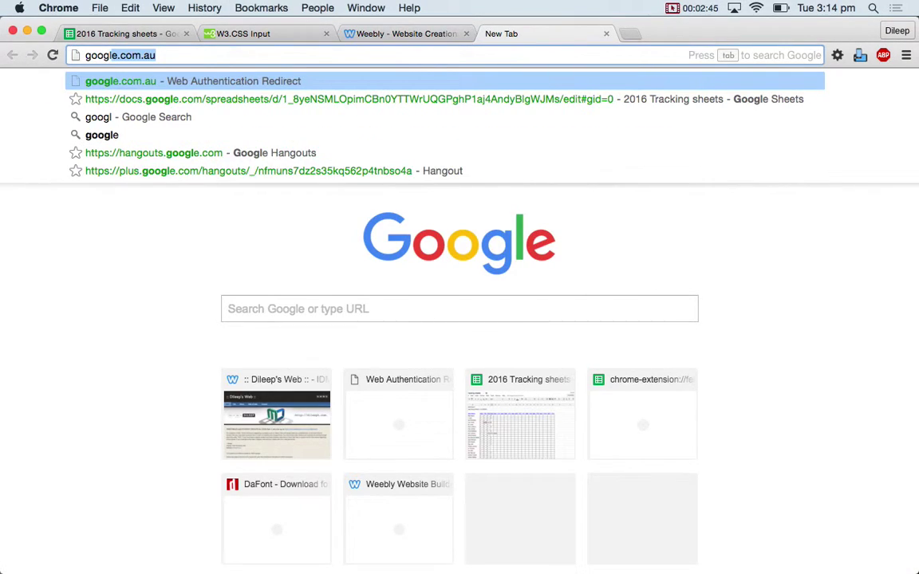
key(Return)
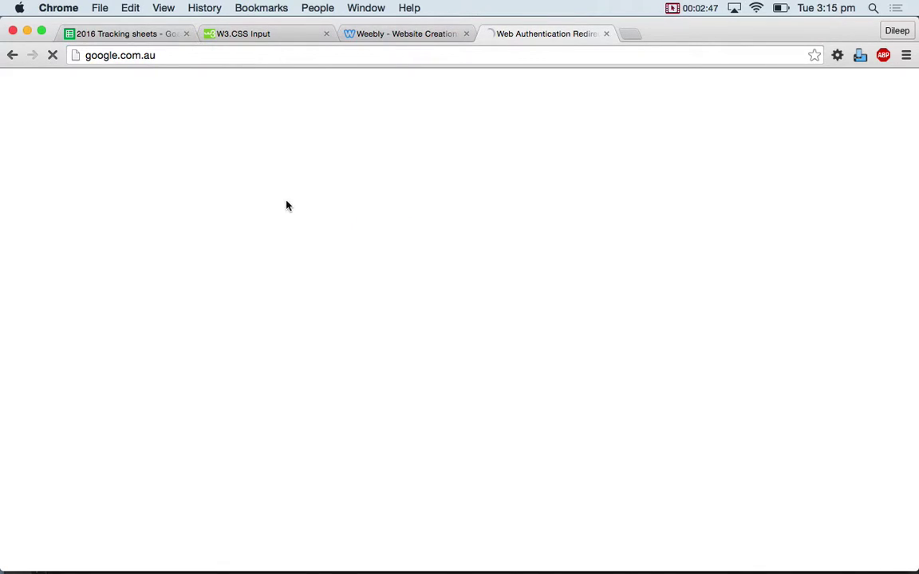
Step: Sign on with the username and password and accept the acceptable use policy
text(katiyard)
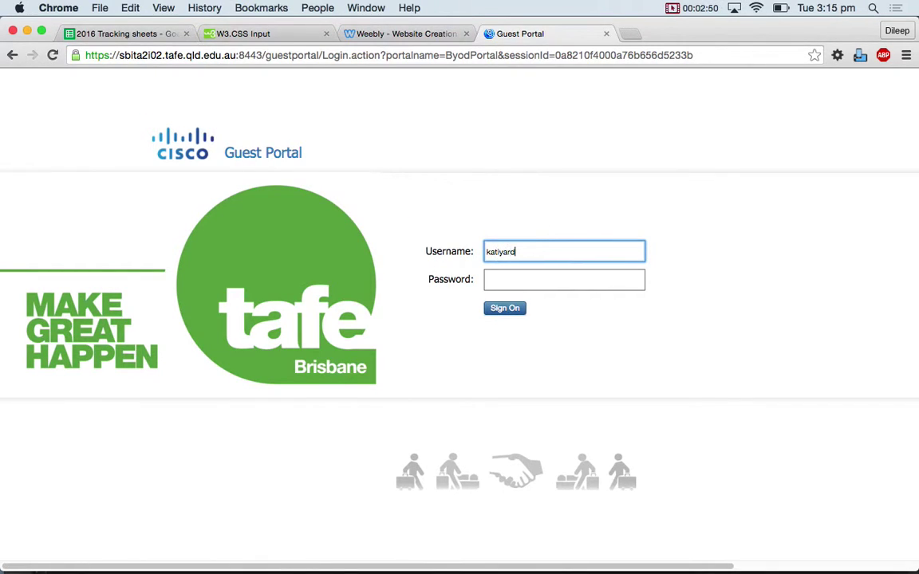
key(Tab)
text(*****)
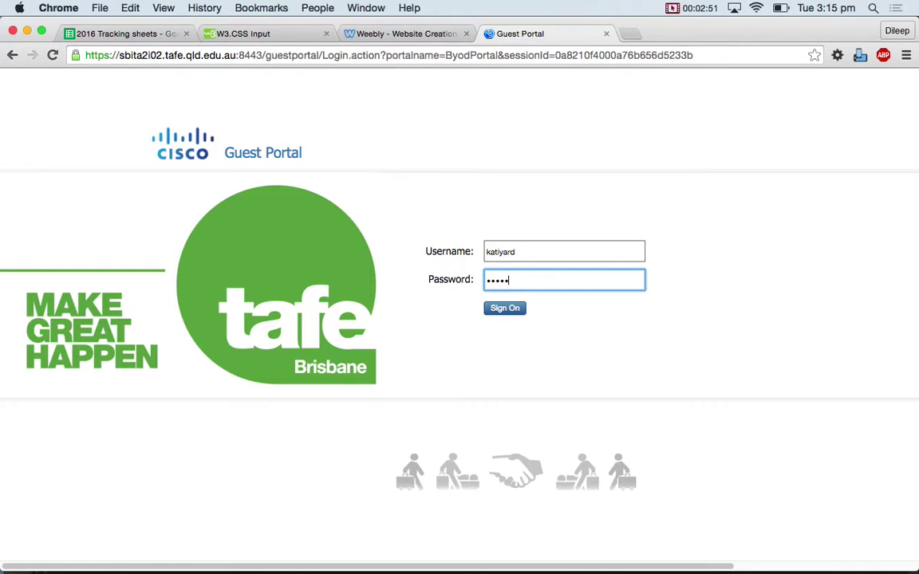
text(***)
key(Return)
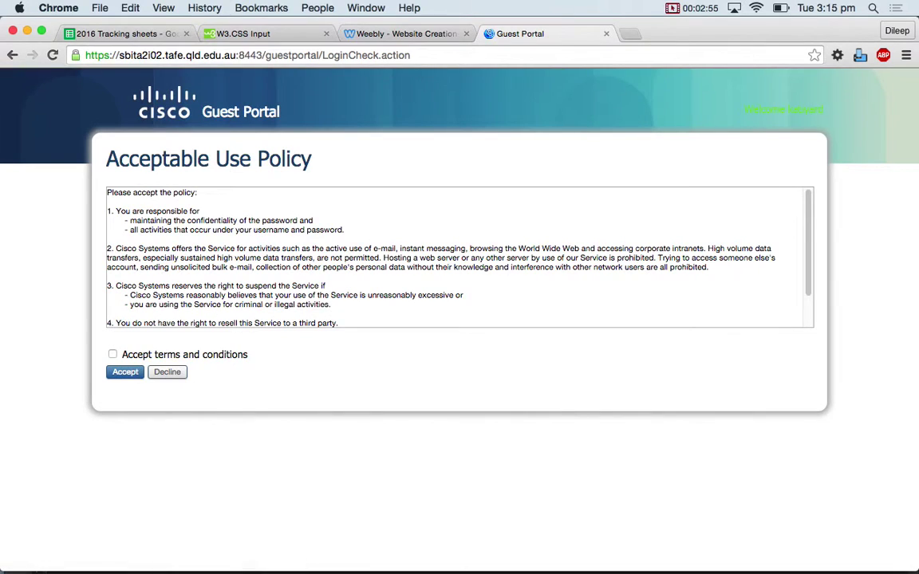
click(124, 372)
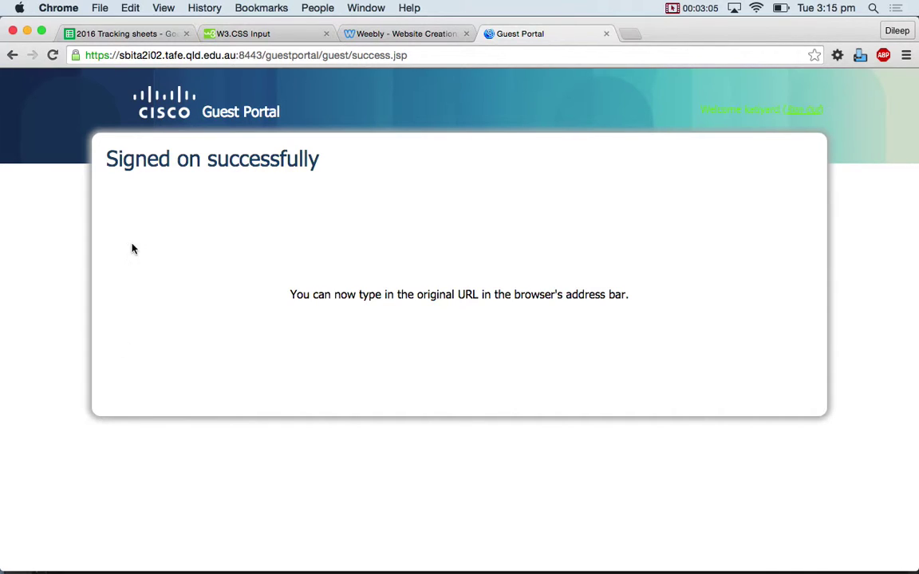
click(435, 63)
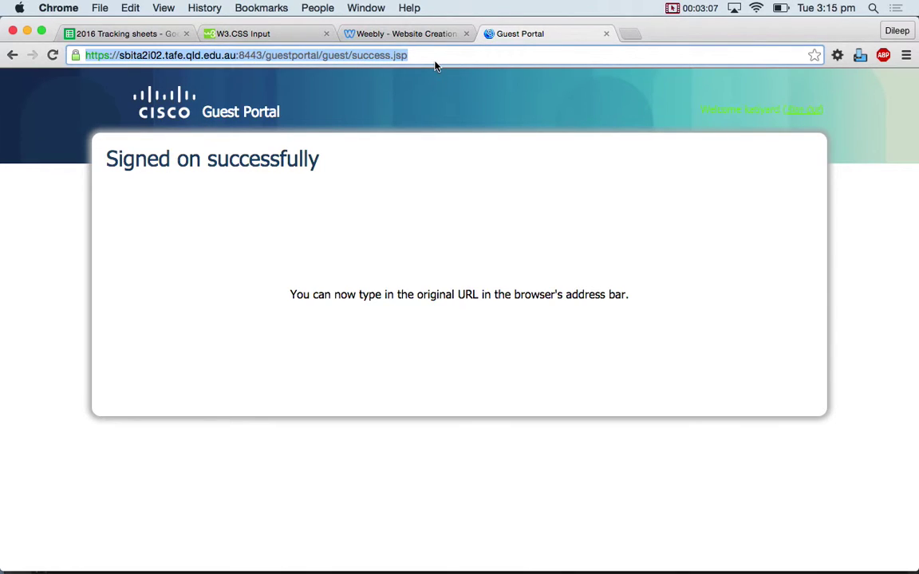
Step: Search Google Images for 'cars', filtered by usage rights to Labeled for reuse
text(cars)
key(Return)
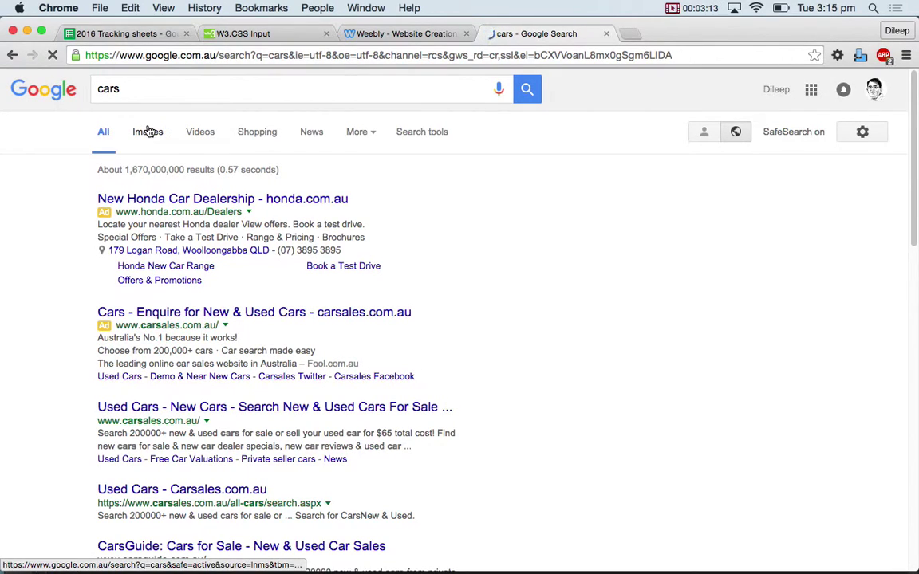
click(148, 131)
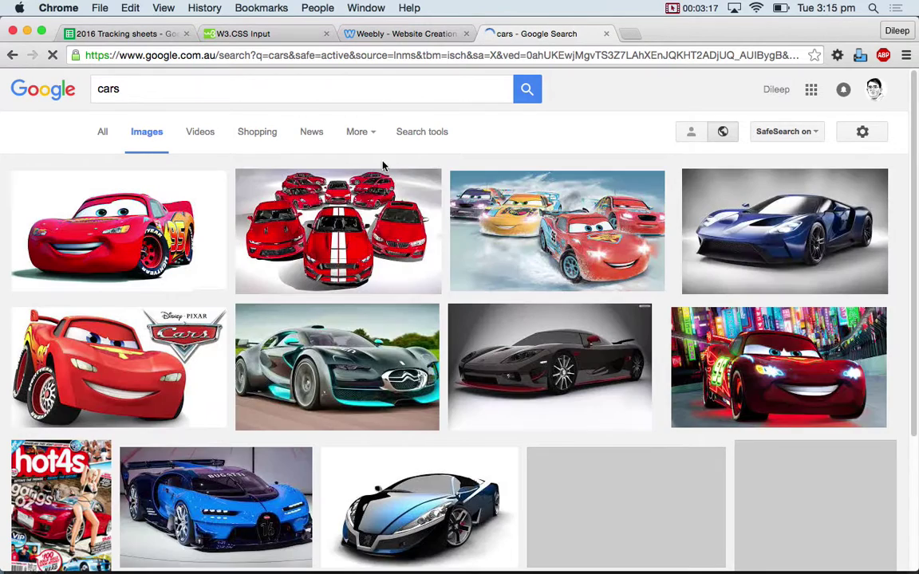
click(417, 132)
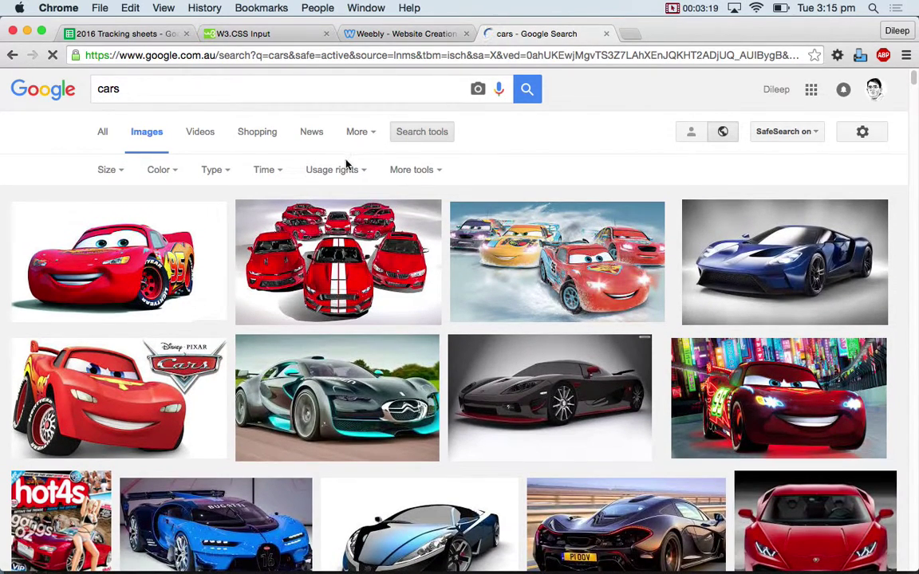
click(347, 168)
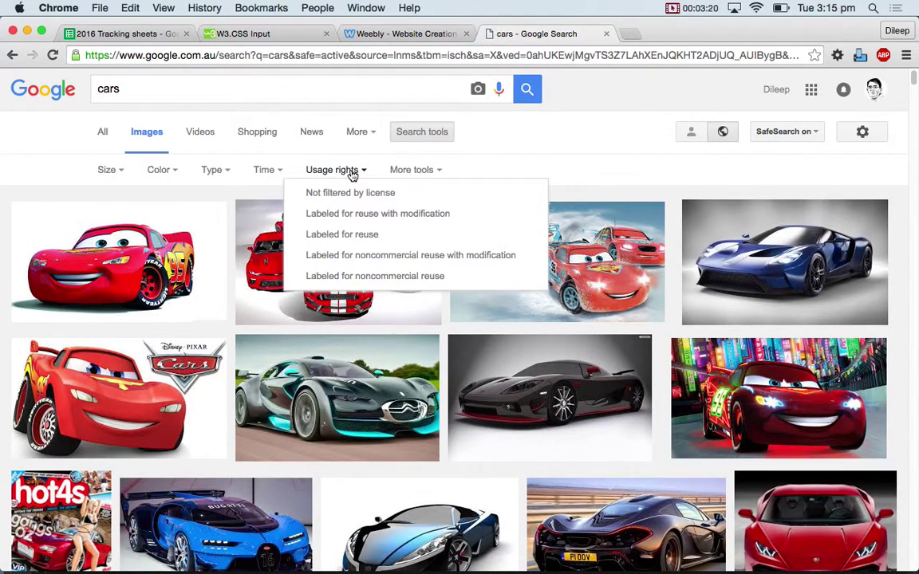
click(359, 235)
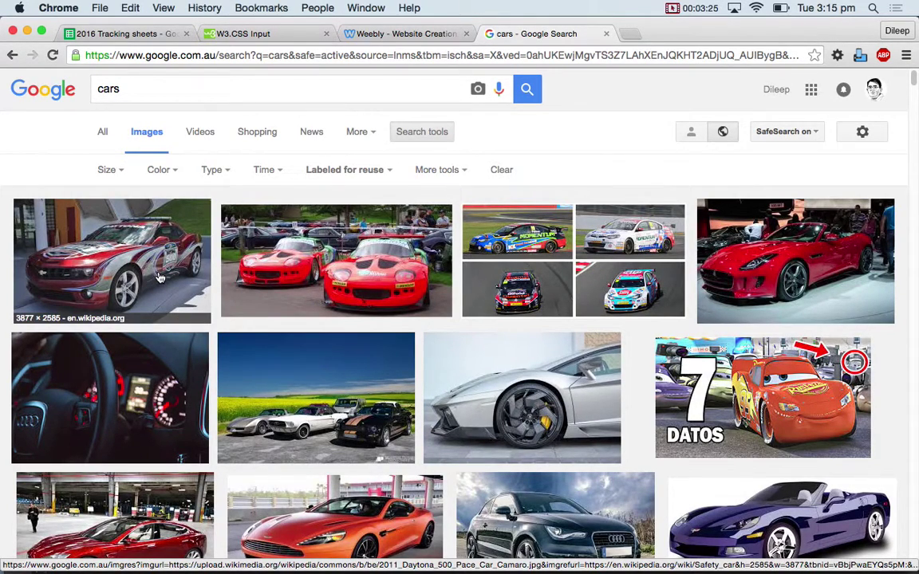
Step: Scroll the results and open a large preview of the black Audi photo
scroll(108, 263, down, 3)
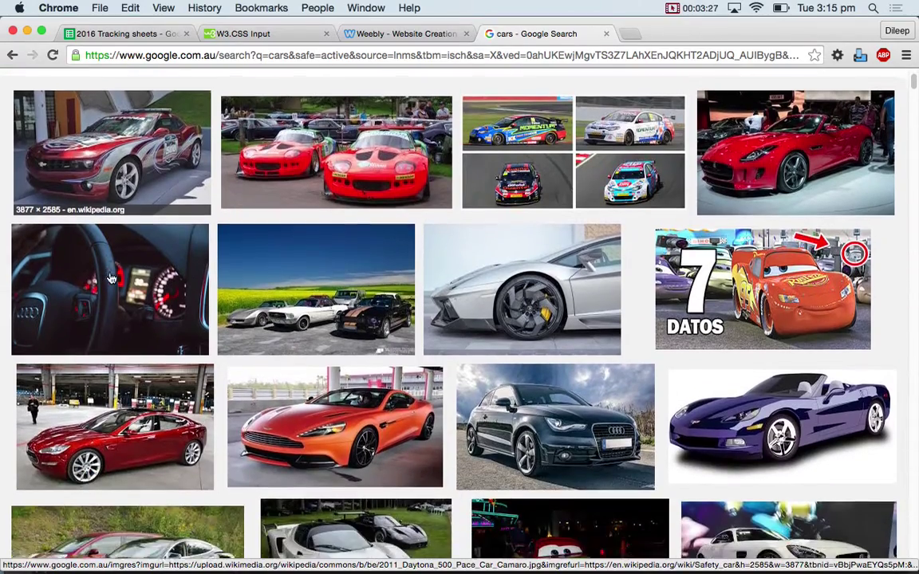
scroll(112, 279, down, 2)
scroll(112, 278, down, 2)
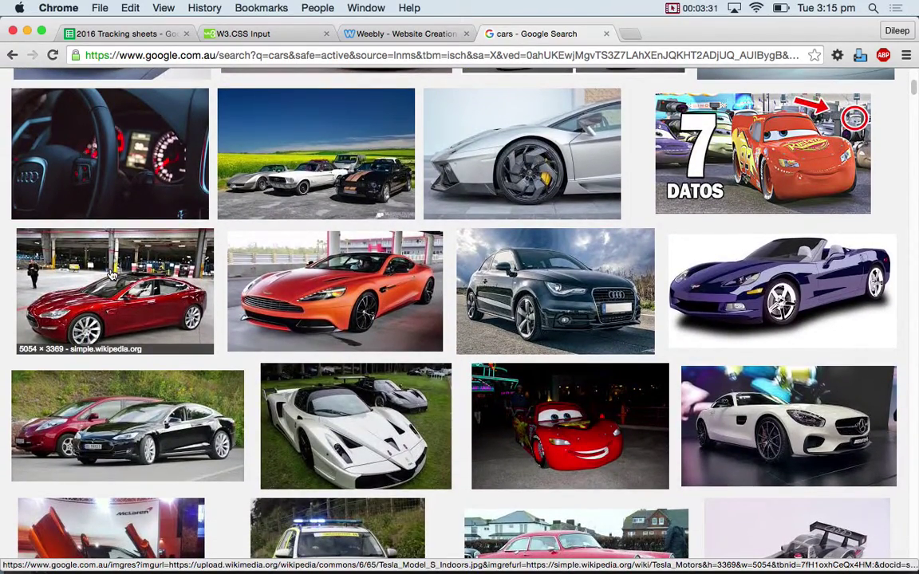
scroll(112, 275, down, 1)
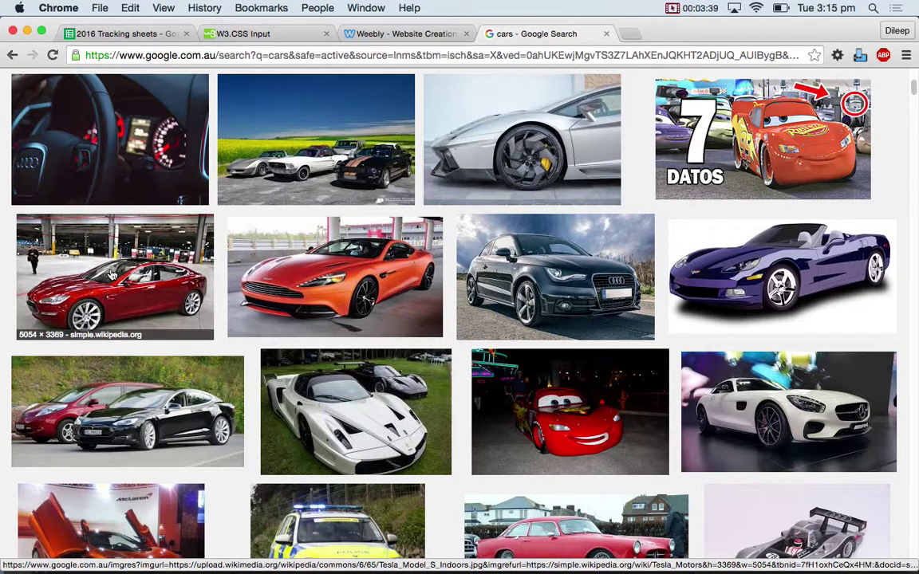
scroll(112, 275, down, 2)
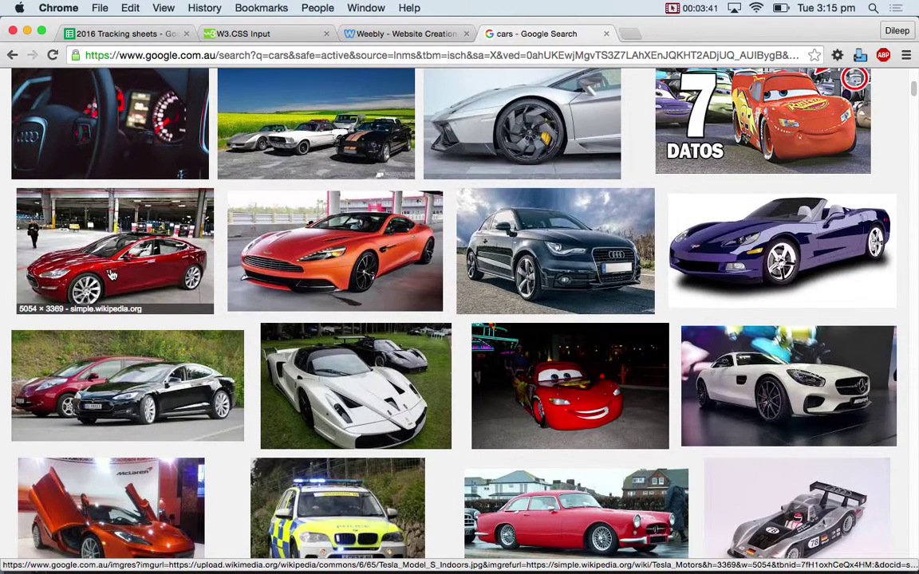
scroll(112, 275, up, 2)
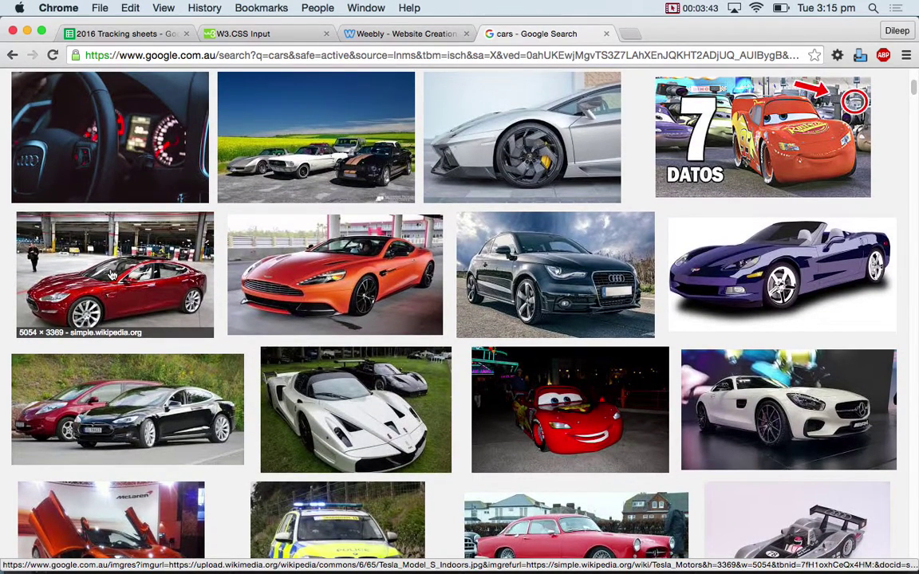
click(494, 271)
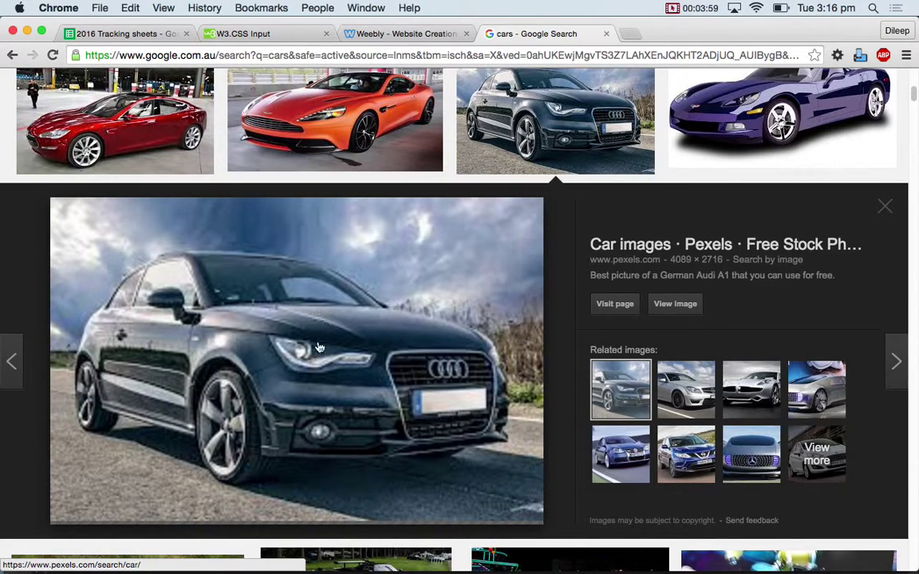
Step: Copy the blue VW related image and paste it into mock1 as Layer 1
click(611, 451)
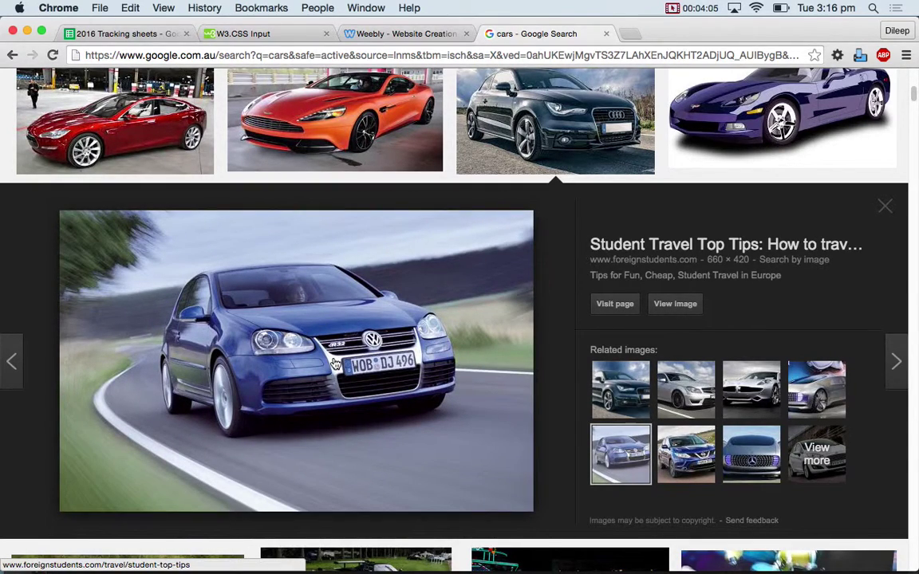
right_click(335, 363)
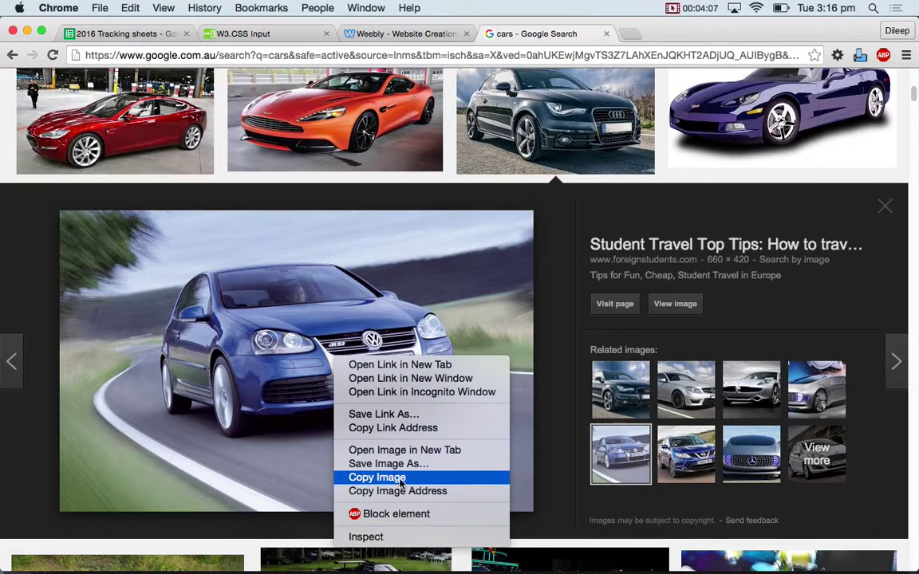
click(376, 477)
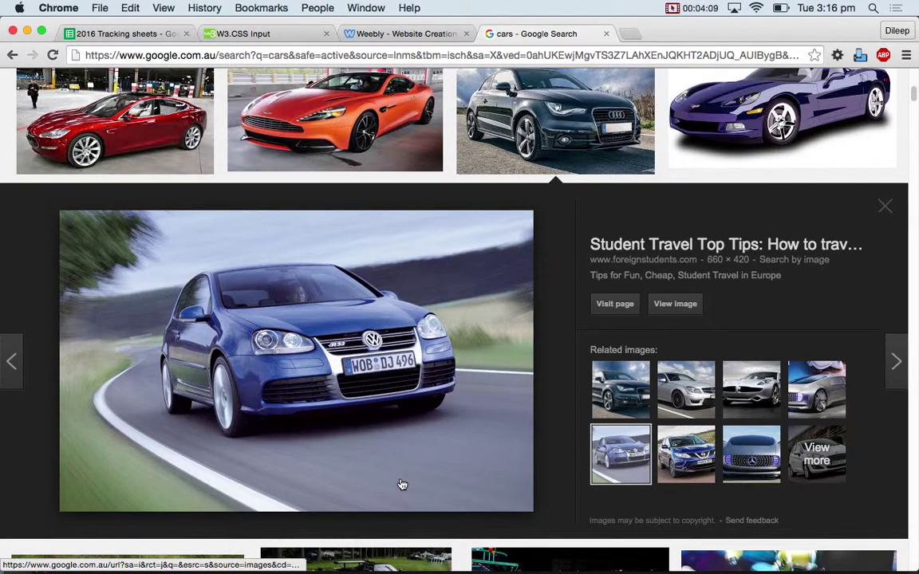
key(super+Tab)
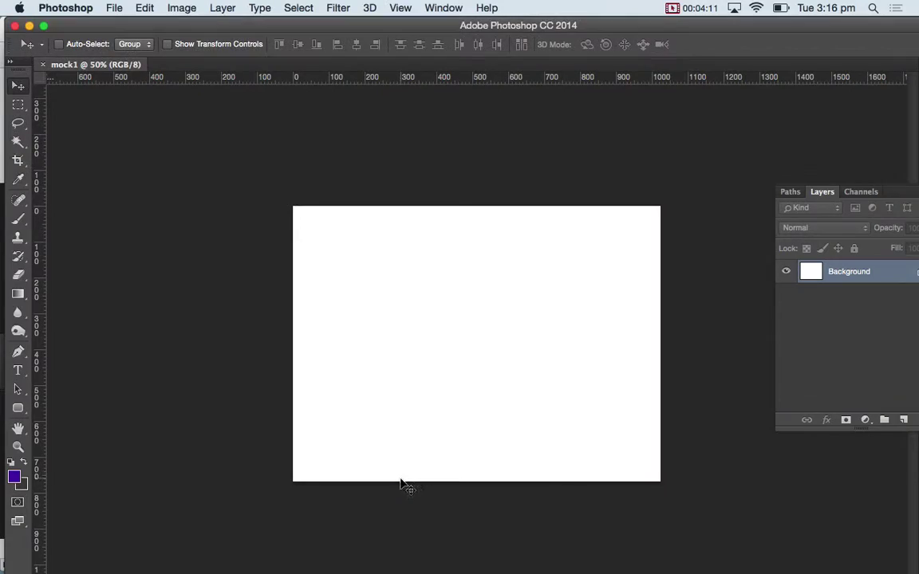
key(super+v)
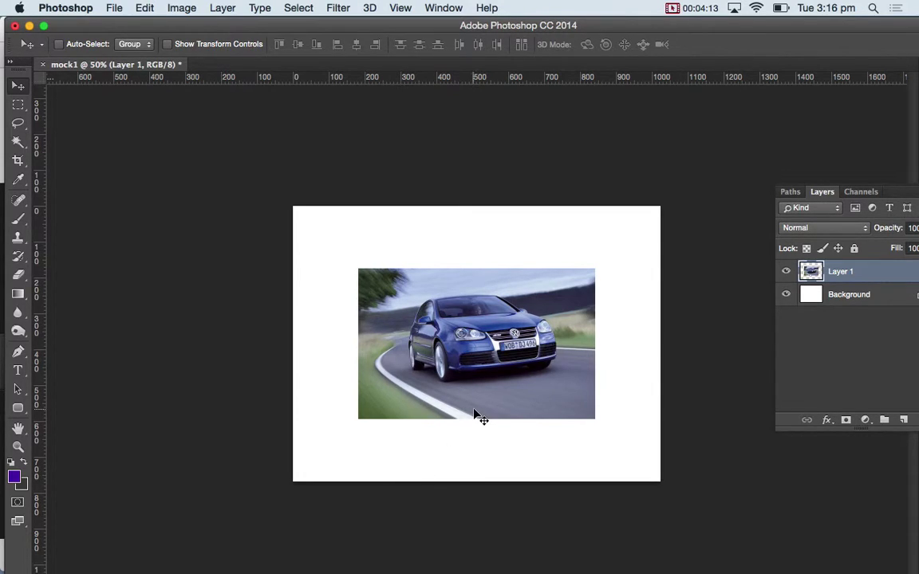
key(super+Tab)
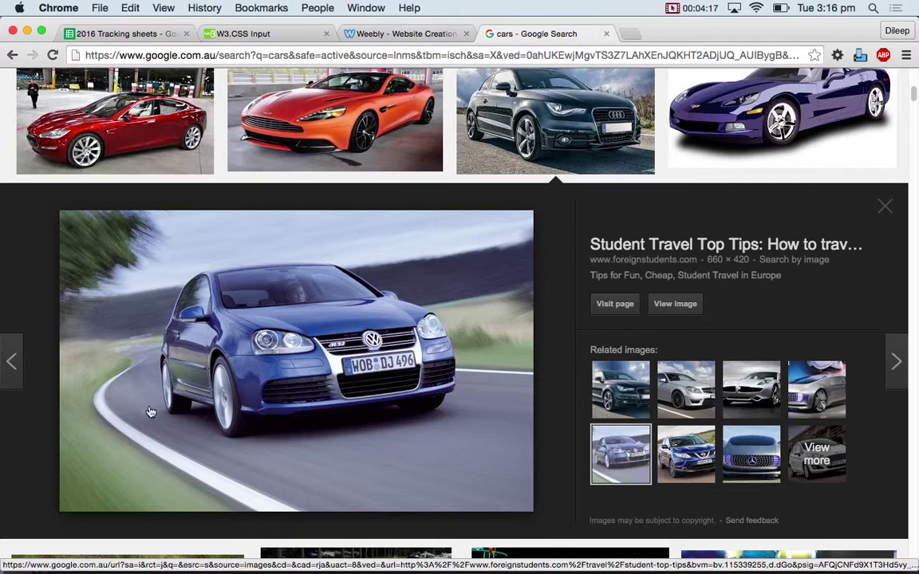
Step: Preview the blue Nissan SUV related photo and bring up its image options
click(686, 451)
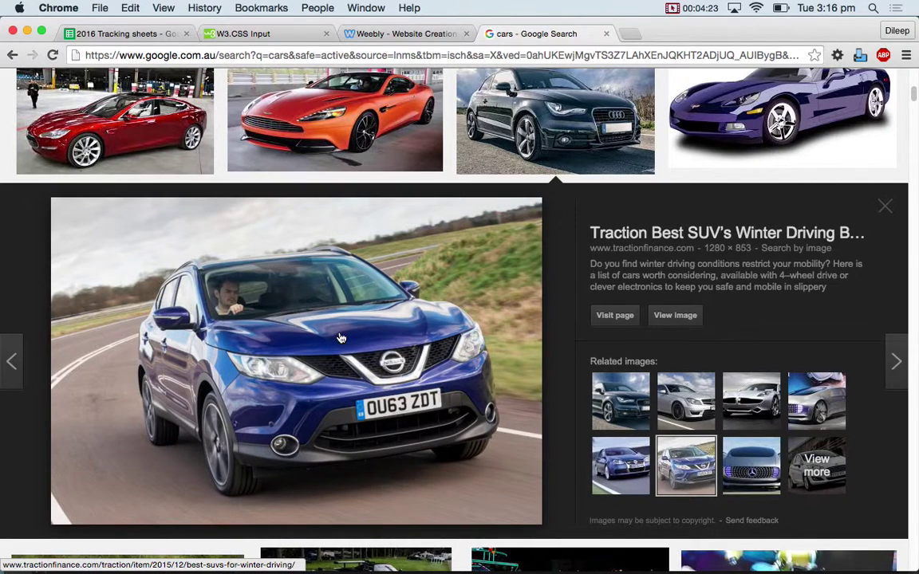
right_click(341, 338)
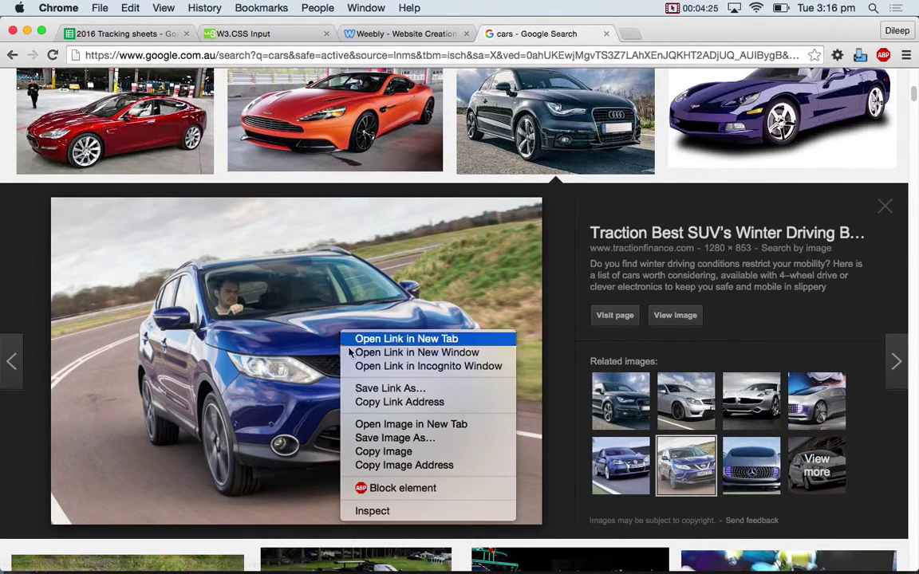
Step: Copy the Nissan photo and paste it into a new clipboard-sized Untitled-1 document
click(373, 451)
key(super+Tab)
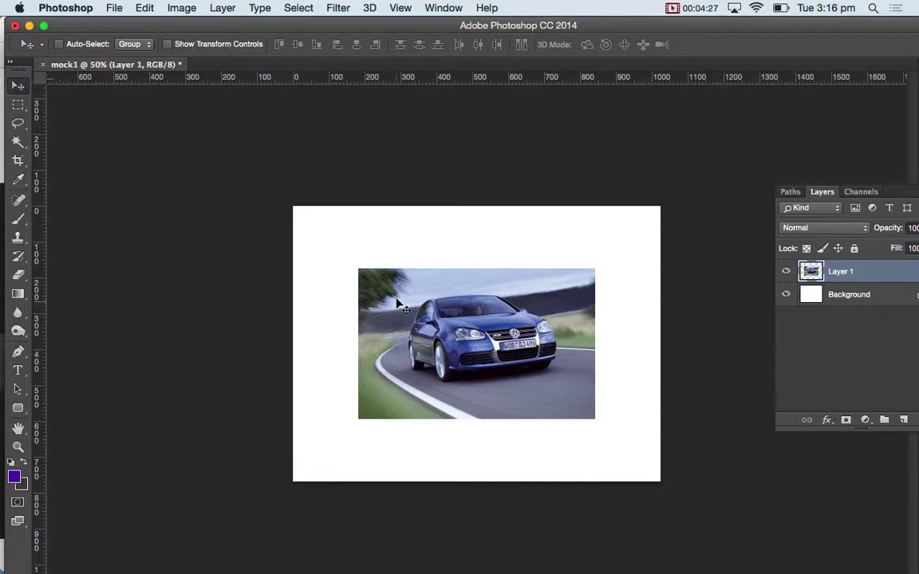
key(super+n)
key(Return)
key(super+v)
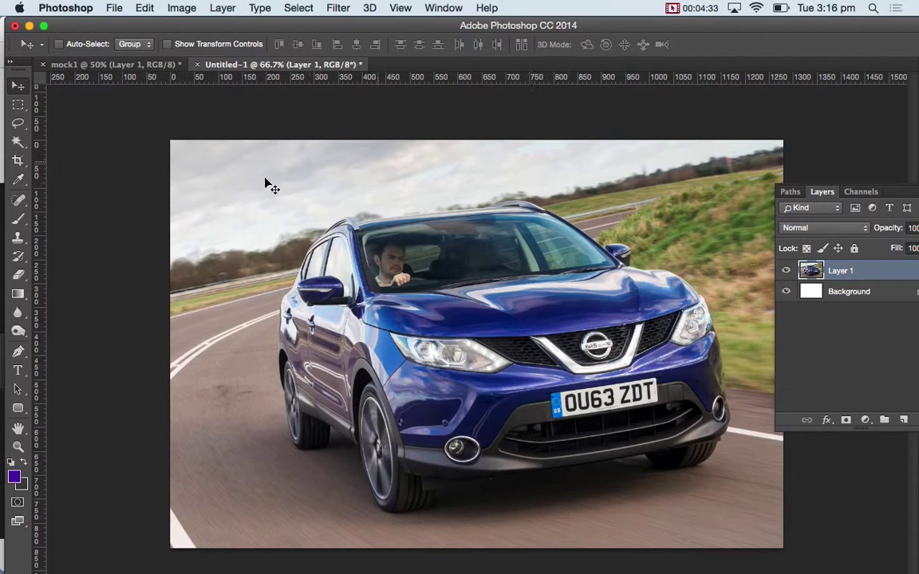
Step: Lasso a loose selection around the car and feather it by 25 pixels
click(19, 124)
mouse_move(330, 209)
mouse_down()
mouse_move(267, 274)
mouse_move(272, 383)
mouse_move(295, 481)
mouse_move(332, 481)
mouse_move(408, 536)
mouse_move(443, 549)
mouse_move(569, 512)
mouse_move(705, 493)
mouse_move(739, 453)
mouse_move(750, 418)
mouse_move(743, 326)
mouse_move(717, 257)
mouse_move(675, 238)
mouse_move(581, 169)
mouse_move(523, 162)
mouse_move(367, 179)
mouse_move(330, 213)
mouse_up()
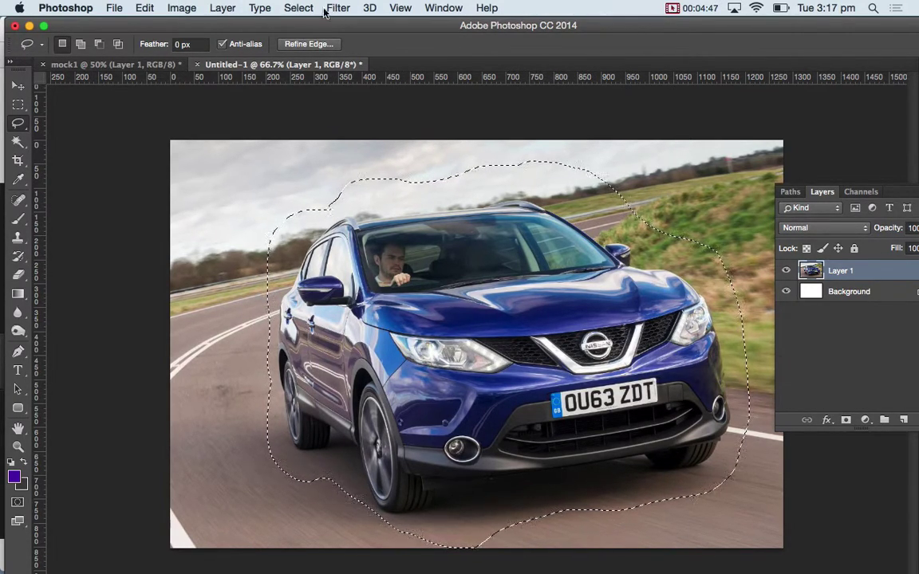
click(300, 8)
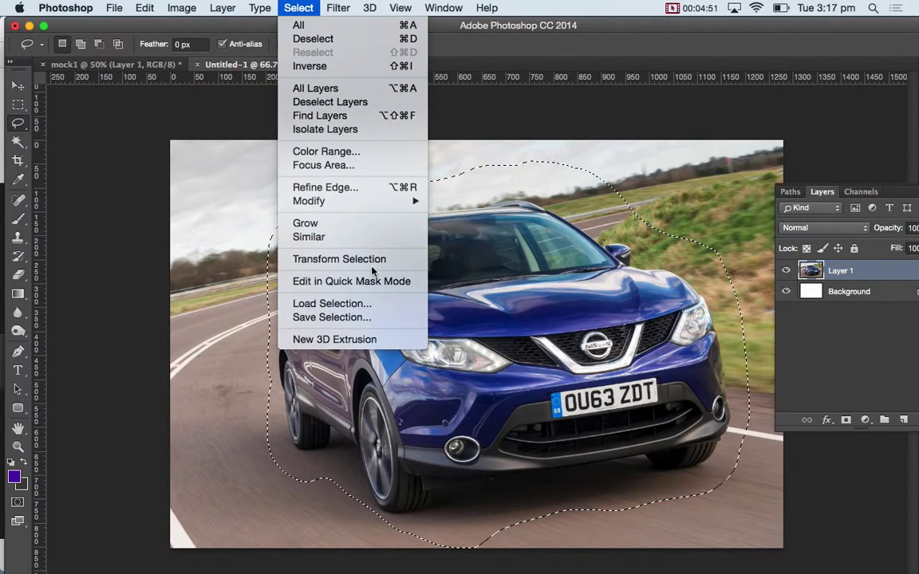
mouse_move(358, 201)
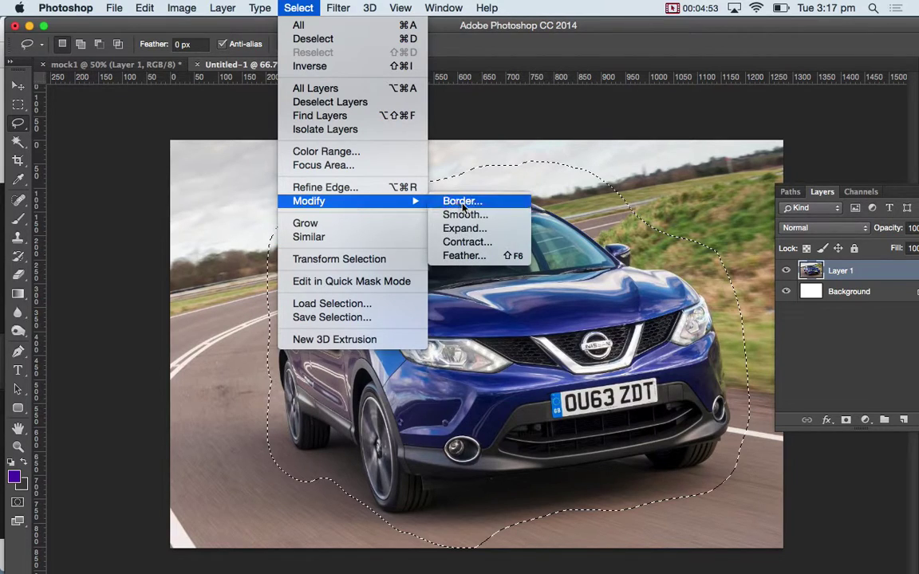
click(456, 253)
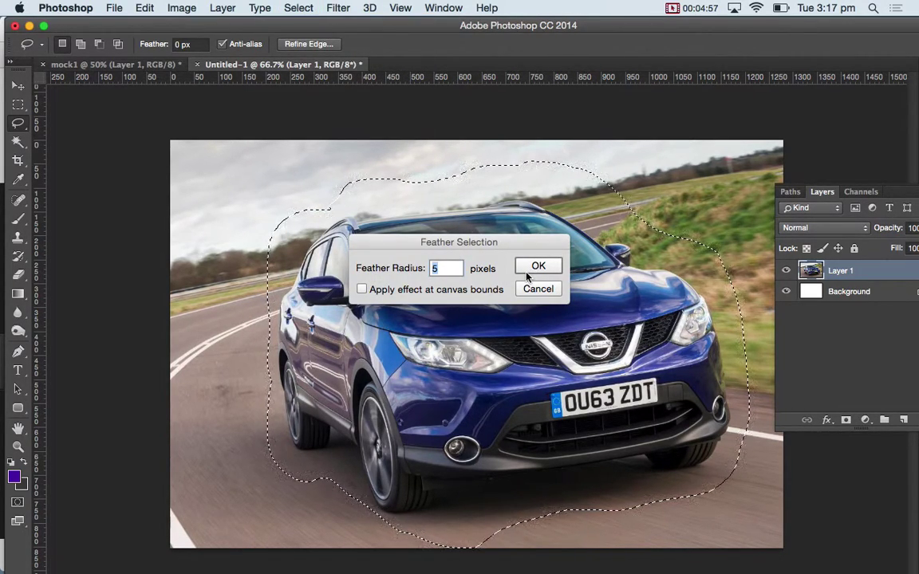
text(25)
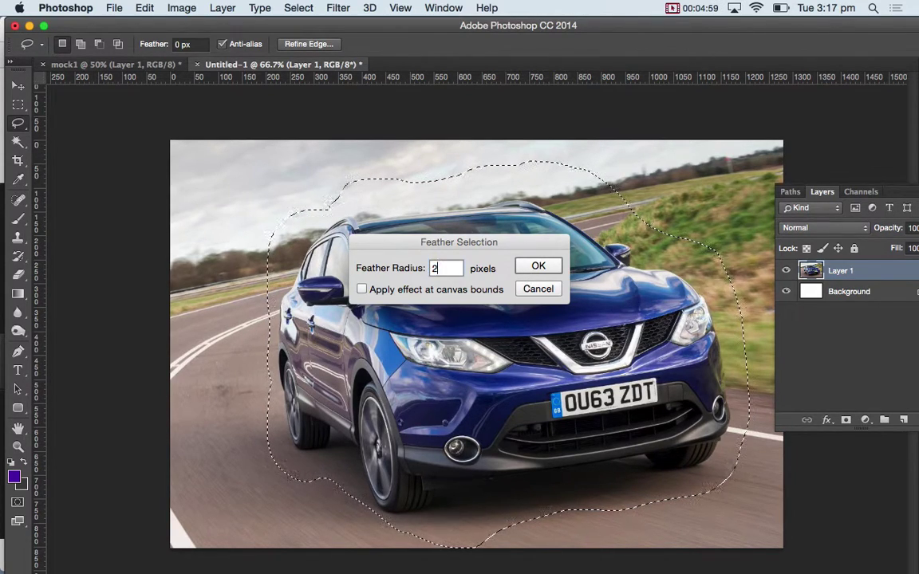
click(526, 271)
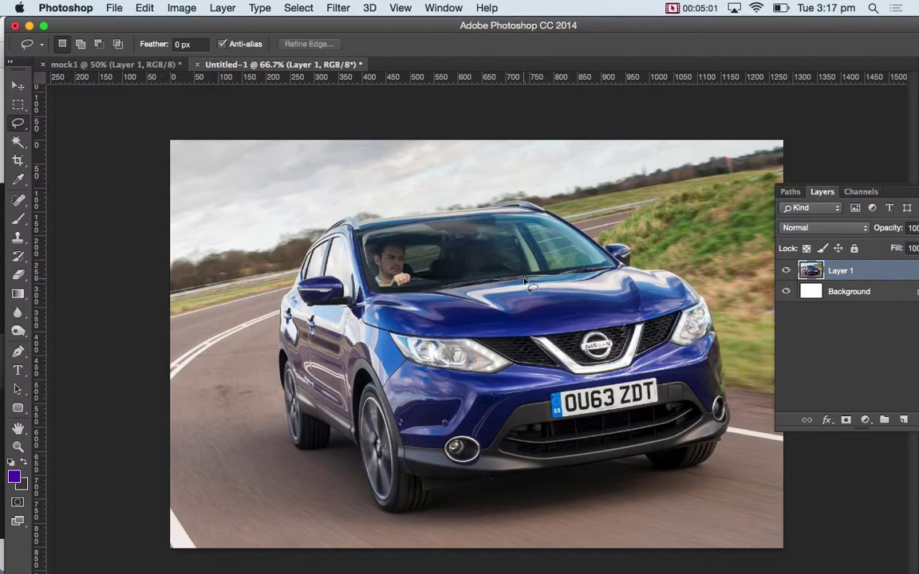
Step: Cut the feathered car and paste it onto a new Layer 2, then select Layer 1
key(super+z)
key(super+x)
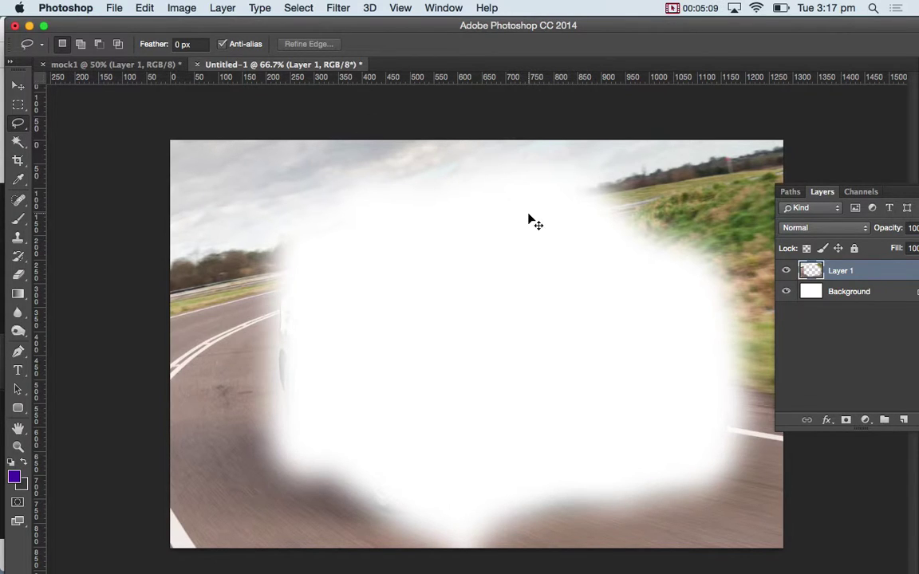
key(super+v)
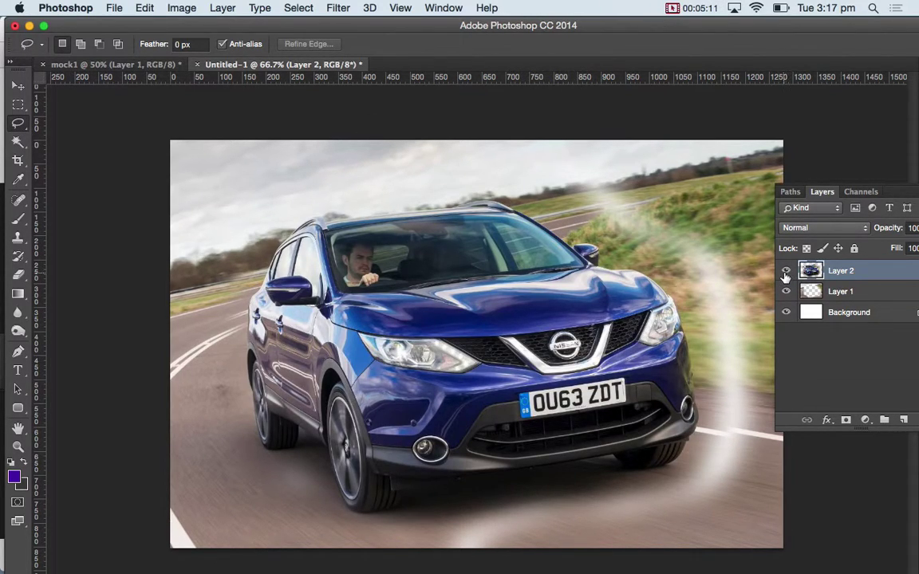
key(super+alt+z)
key(super+alt+z)
key(super+alt+z)
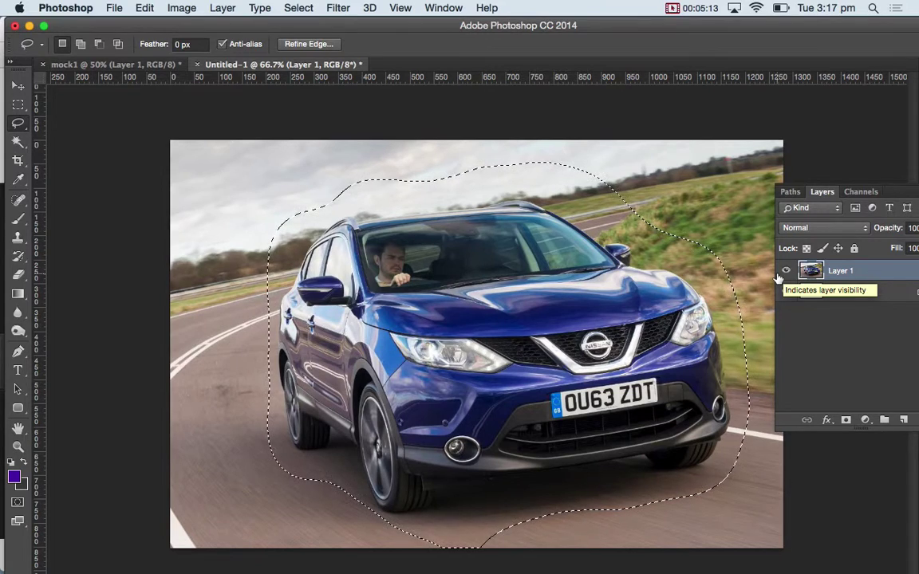
key(super+shift+z)
key(super+shift+z)
key(super+shift+z)
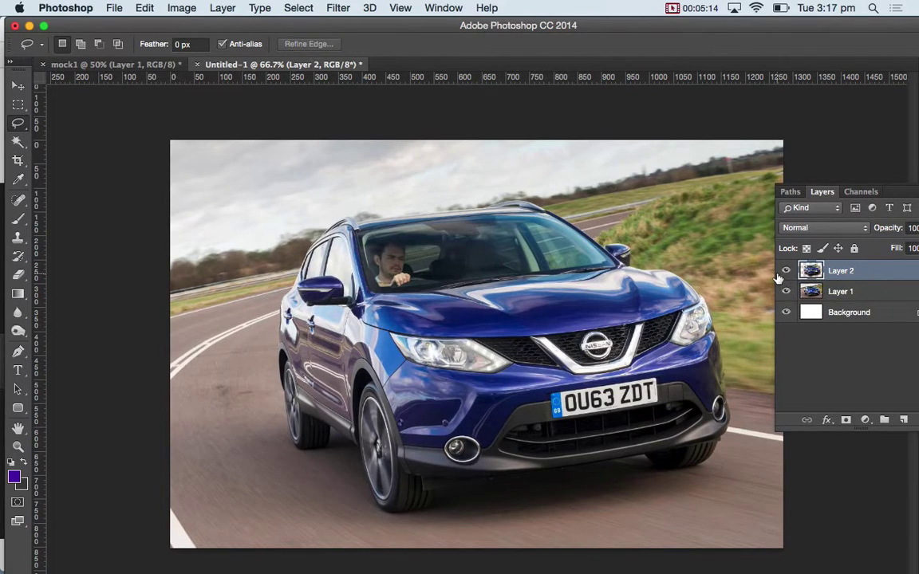
click(839, 291)
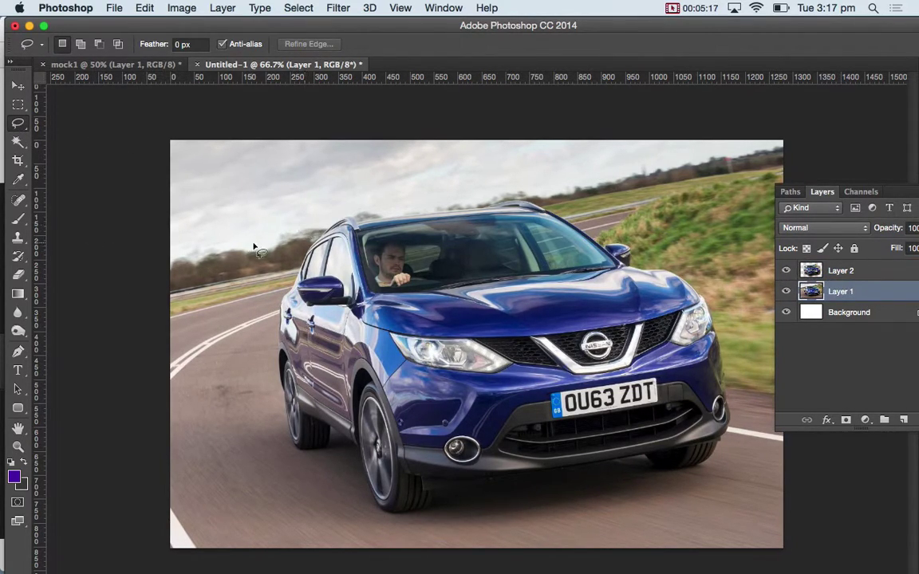
Step: Hide Layer 2, try clearing a lasso selection of the car's left side, then undo and deselect
click(786, 270)
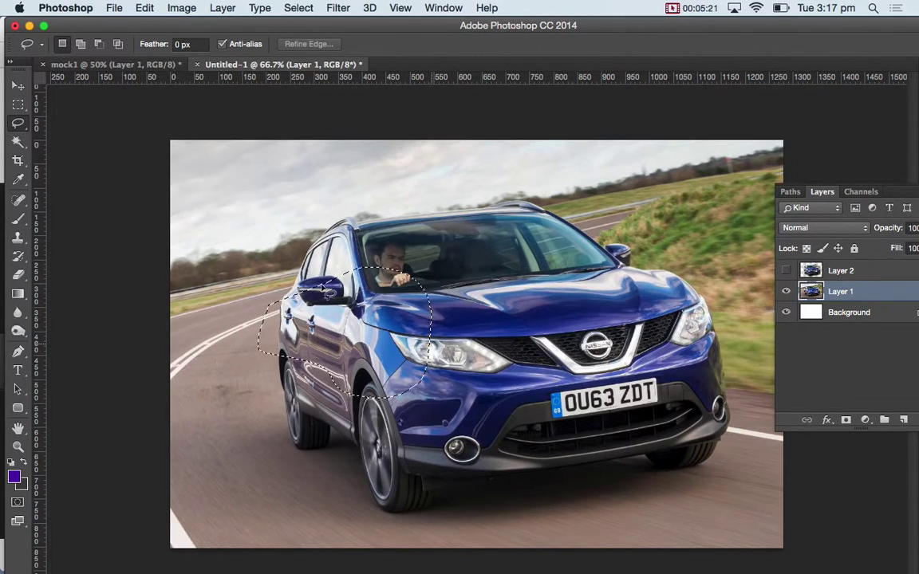
mouse_move(291, 249)
mouse_down()
mouse_move(476, 215)
mouse_move(352, 197)
mouse_move(279, 275)
mouse_move(440, 394)
mouse_move(315, 154)
mouse_up()
click(349, 205)
click(314, 154)
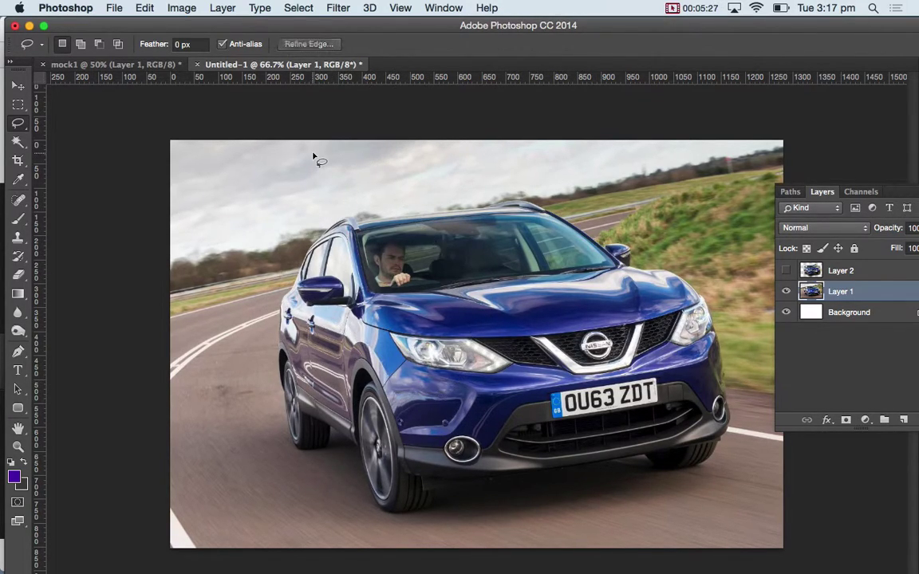
mouse_move(280, 217)
mouse_down()
mouse_move(270, 310)
mouse_move(417, 296)
mouse_move(292, 219)
mouse_up()
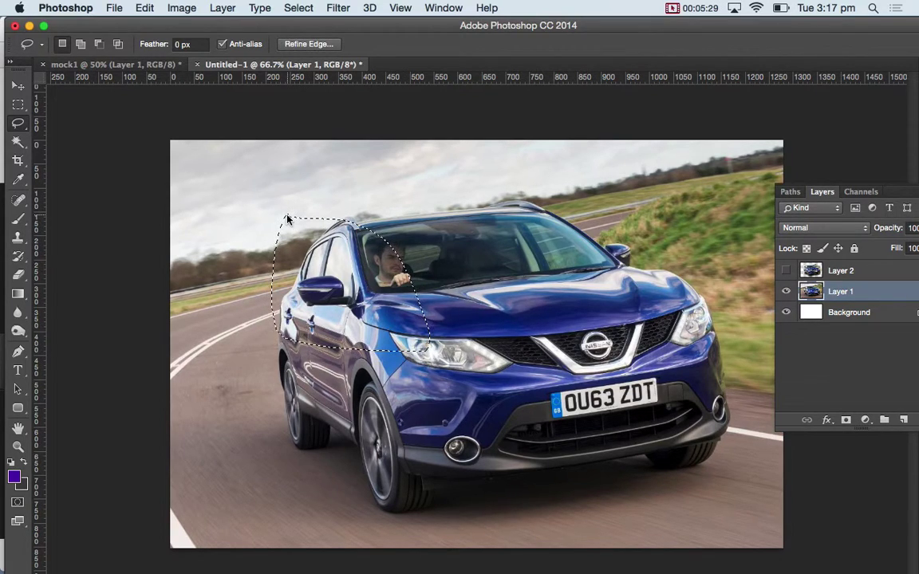
key(Delete)
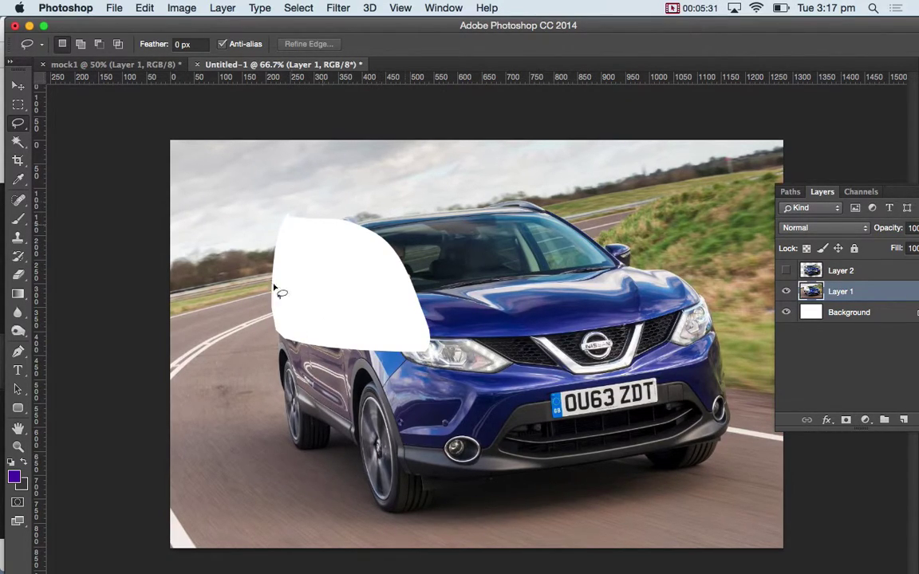
key(ctrl+z)
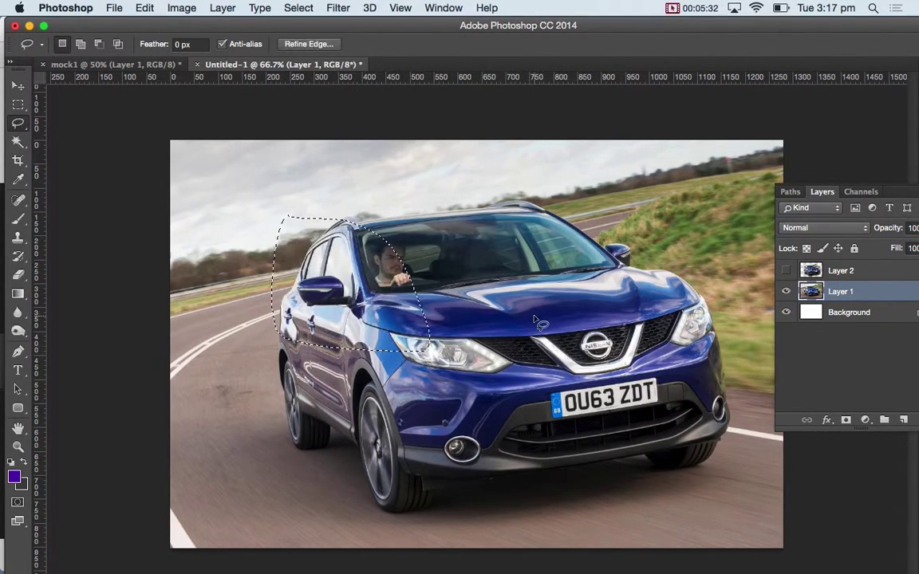
key(ctrl+d)
Step: Toggle Layer 1 and Layer 2 visibility to compare, leaving only Layer 1 visible
click(785, 291)
click(785, 271)
click(787, 271)
click(787, 292)
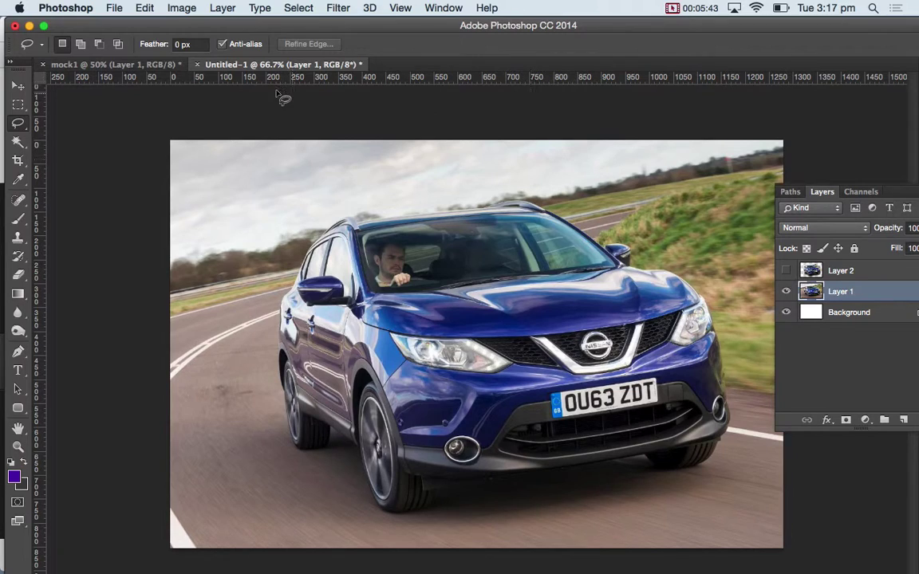
Step: Apply a 20.4-pixel Gaussian Blur to Layer 1, then show Layer 2 again
click(338, 8)
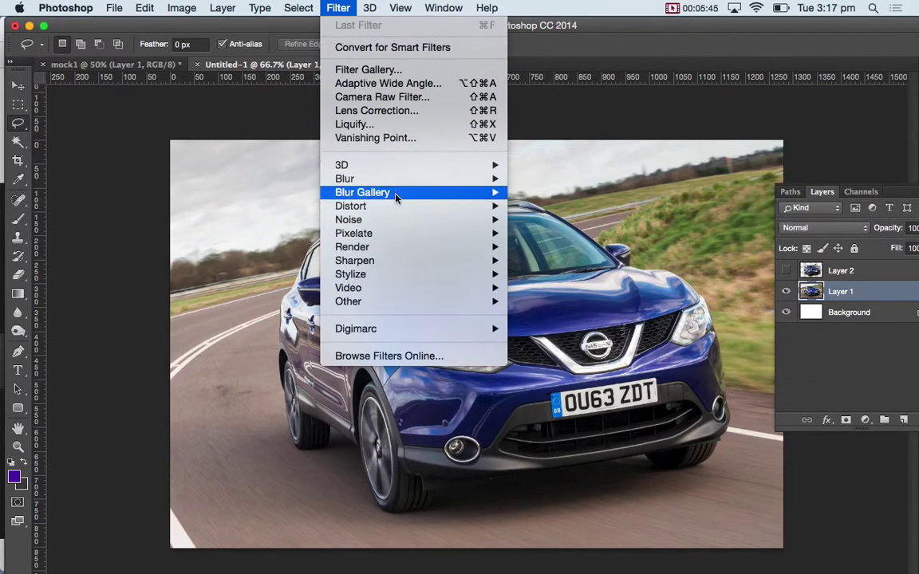
mouse_move(395, 222)
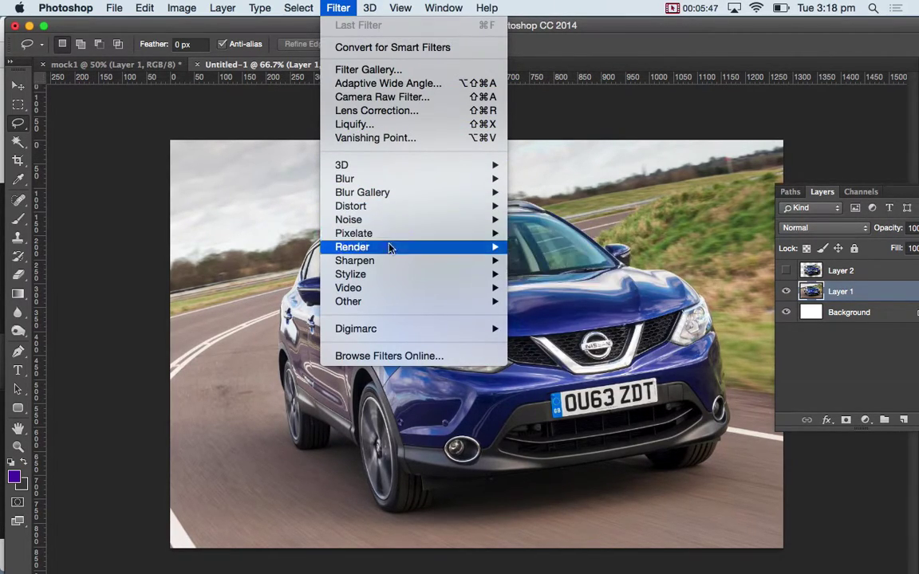
mouse_move(404, 186)
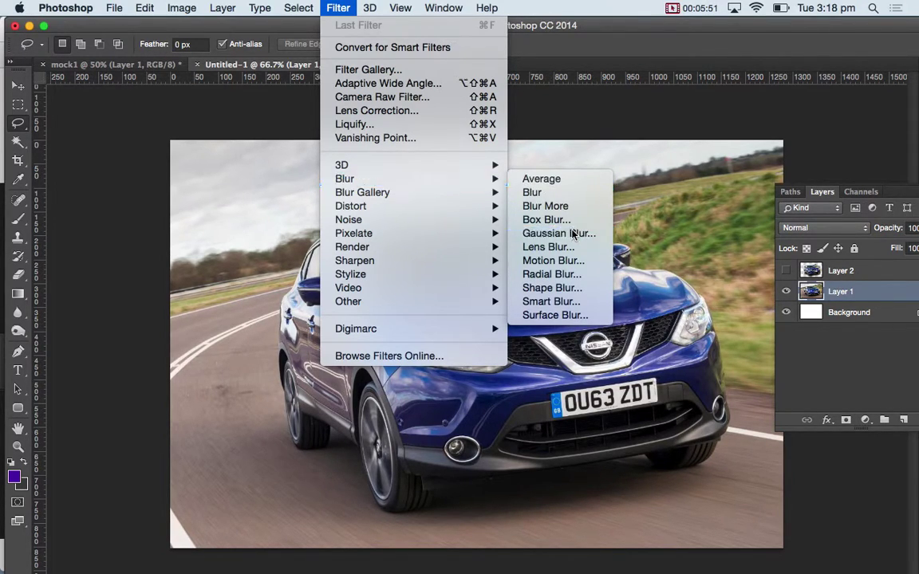
click(534, 233)
drag(396, 377, 420, 376)
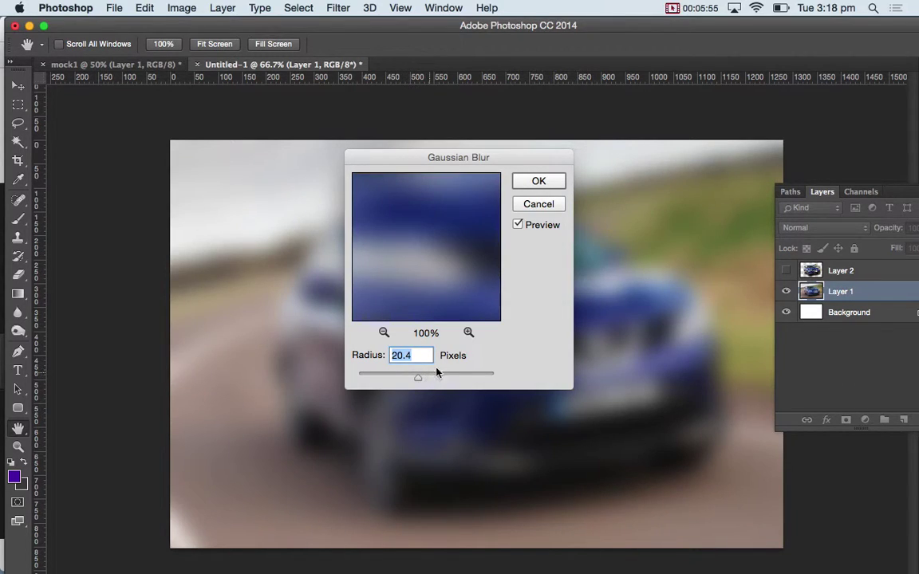
click(558, 186)
click(785, 271)
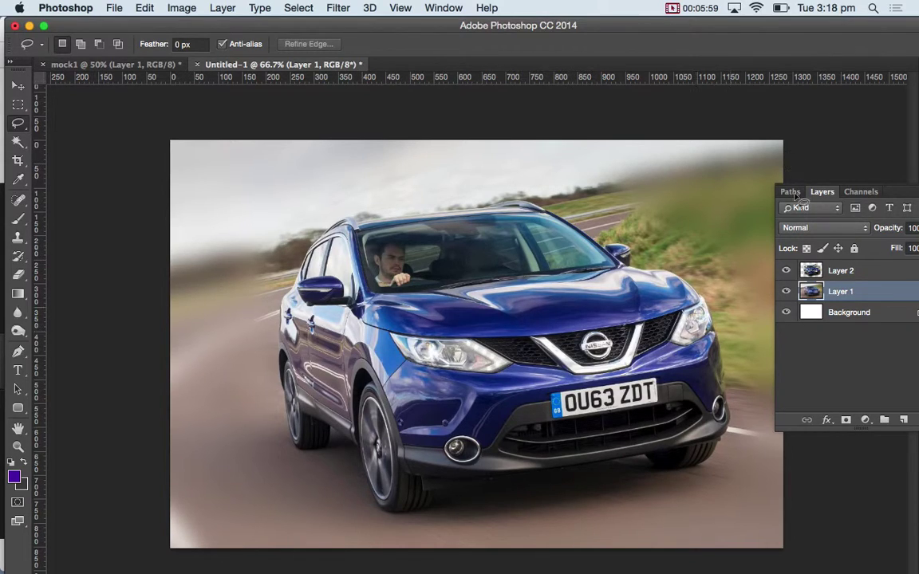
Step: Add a layer mask to Layer 2 and paint black at size 175 over the treeline, hedge and road
click(837, 271)
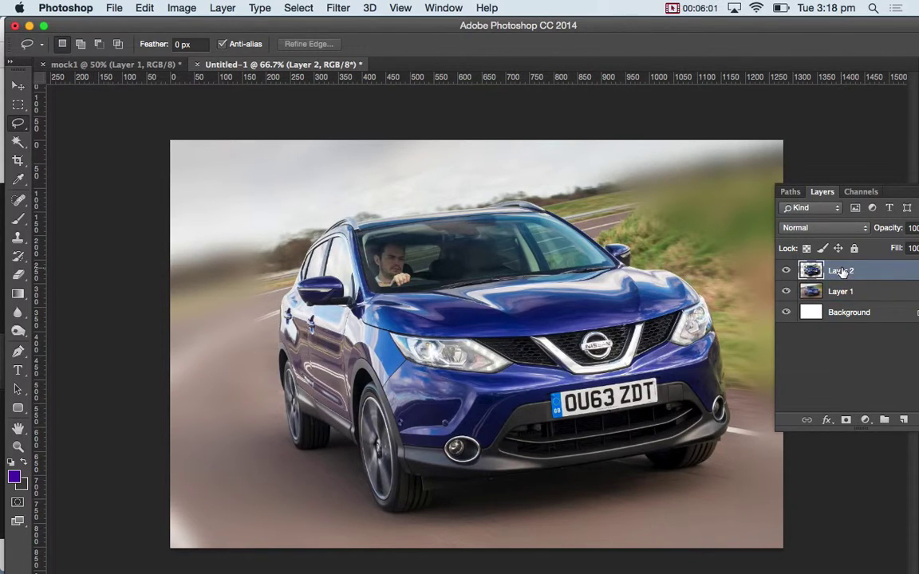
click(845, 419)
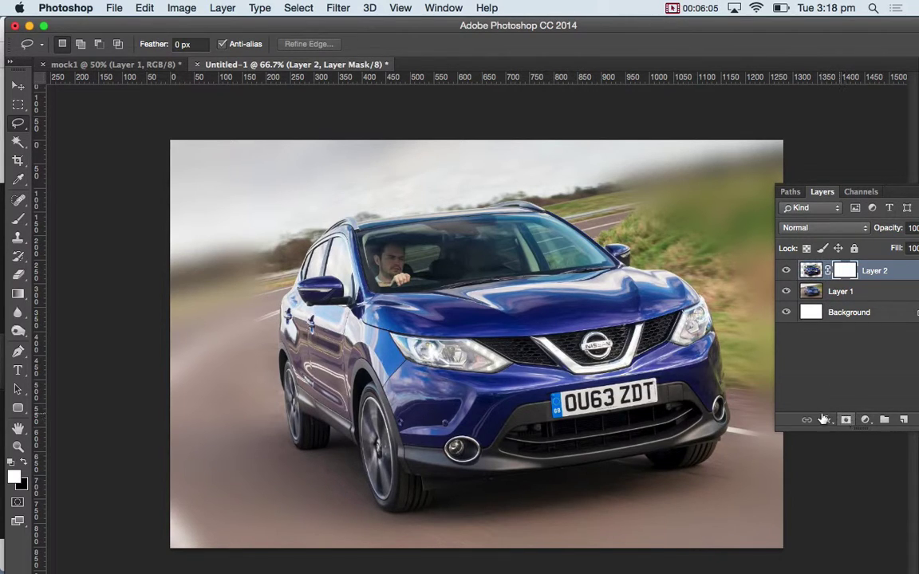
click(18, 222)
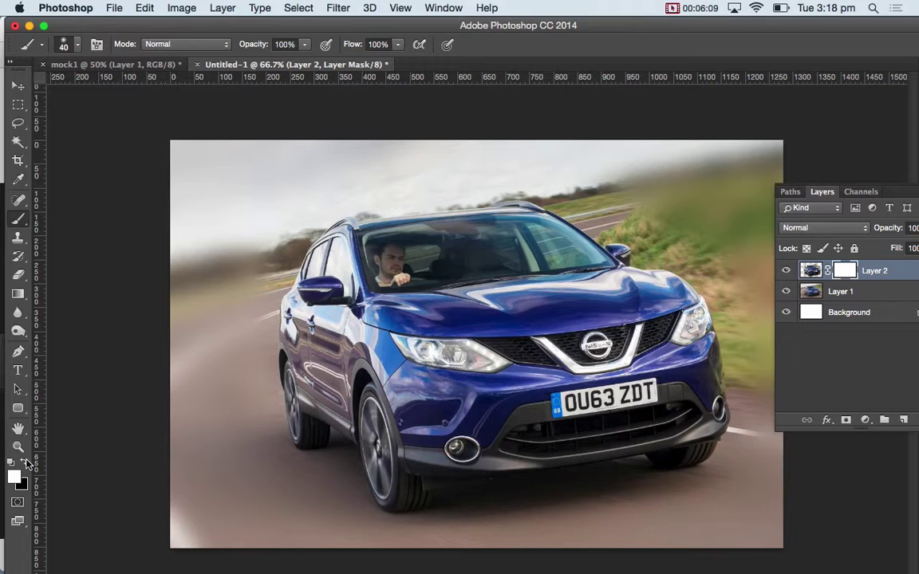
click(26, 462)
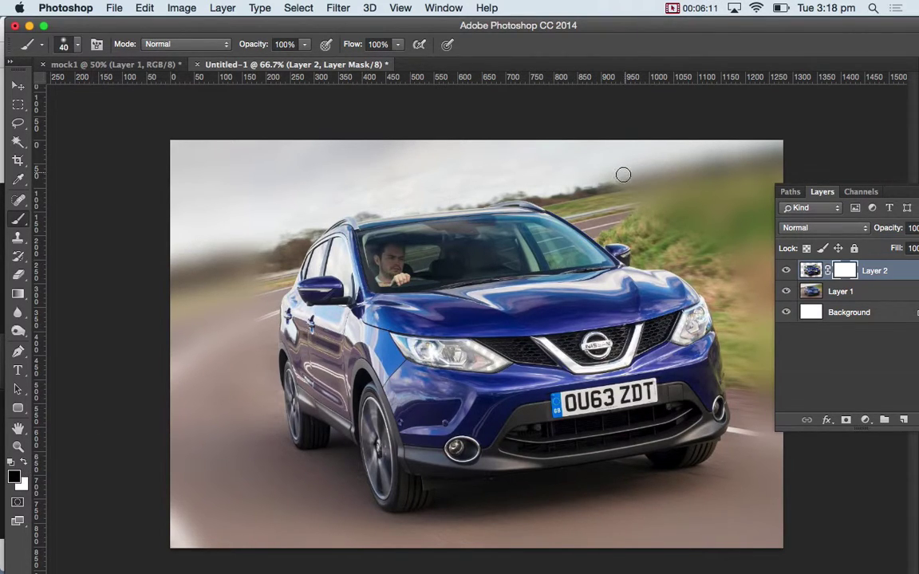
key(bracketright)
key(bracketright)
key(bracketright)
key(bracketright)
key(bracketright)
key(bracketright)
key(bracketright)
key(bracketright)
key(bracketright)
mouse_move(611, 189)
mouse_down()
mouse_move(584, 180)
mouse_move(619, 215)
mouse_move(638, 217)
mouse_move(726, 310)
mouse_move(717, 274)
mouse_up()
mouse_move(320, 212)
mouse_down()
mouse_move(293, 216)
mouse_move(230, 310)
mouse_move(243, 394)
mouse_move(289, 476)
mouse_move(241, 427)
mouse_up()
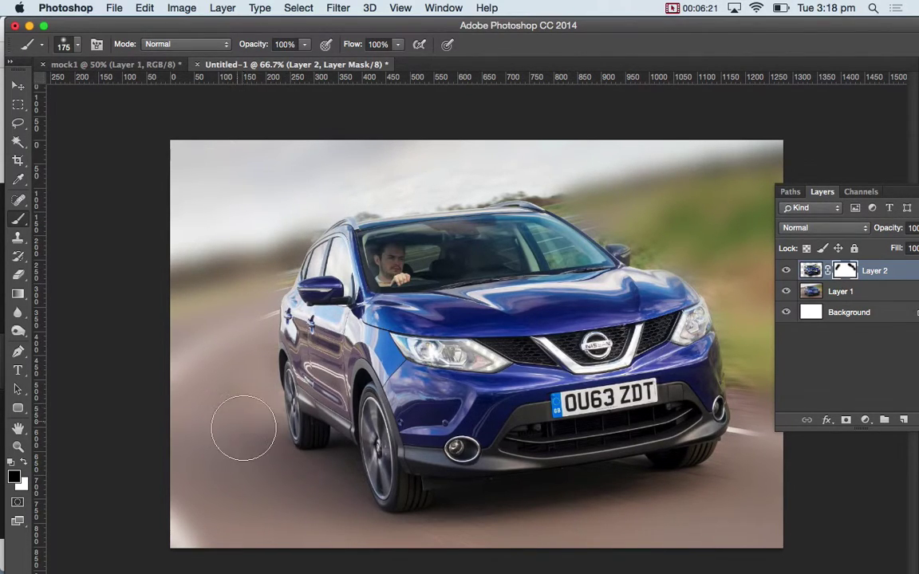
drag(614, 198, 621, 189)
Step: Undo the mask strokes, the mask and the blur, then open the Filter > Blur submenu
key(super+alt+z)
key(super+alt+z)
key(super+alt+z)
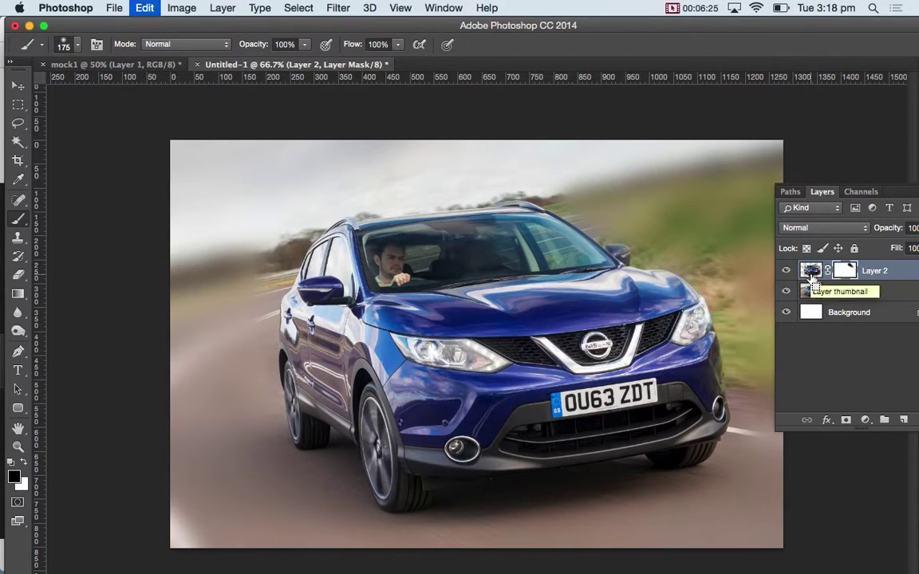
key(super+alt+z)
key(super+alt+z)
key(super+alt+z)
key(super+alt+z)
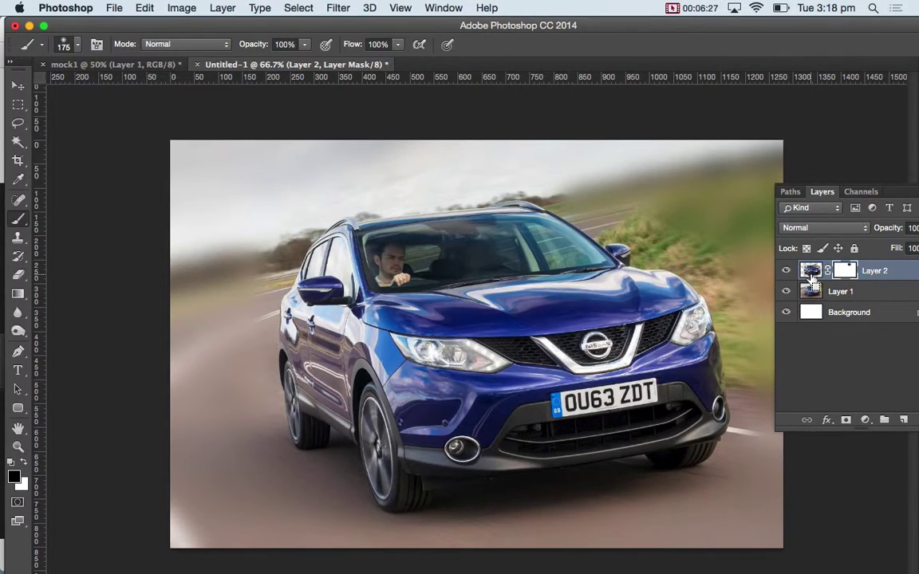
key(super+alt+z)
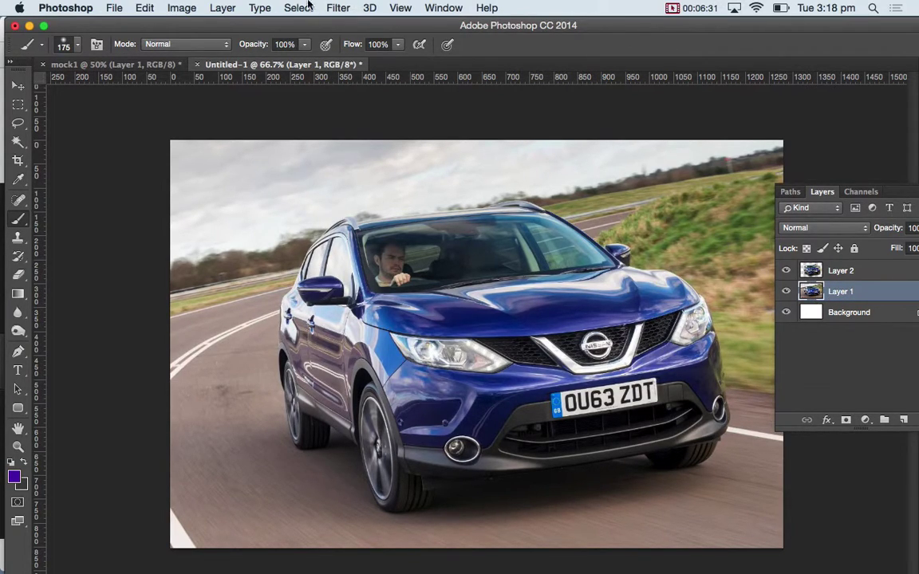
click(338, 8)
mouse_move(405, 183)
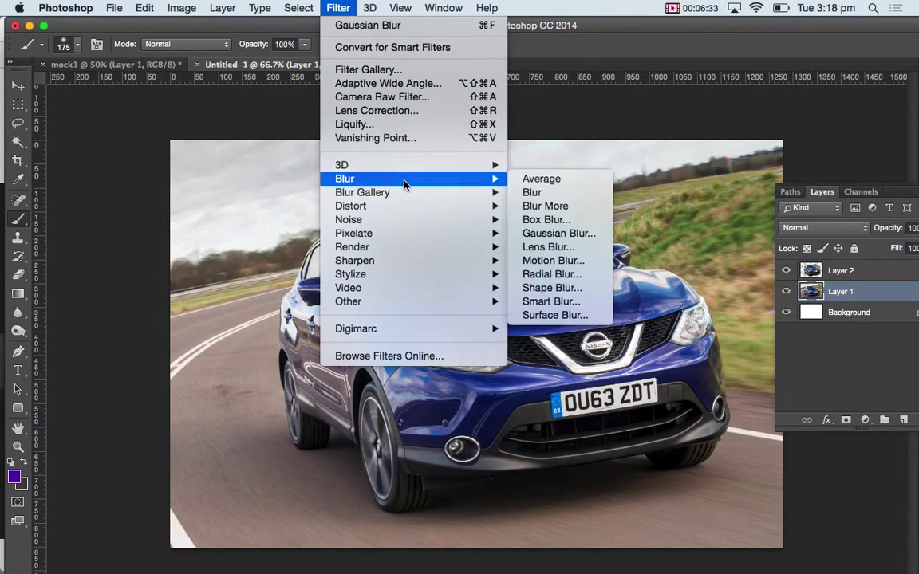
Step: Preview a longer-distance Motion Blur on Layer 1, then cancel it
click(571, 260)
drag(451, 229, 512, 361)
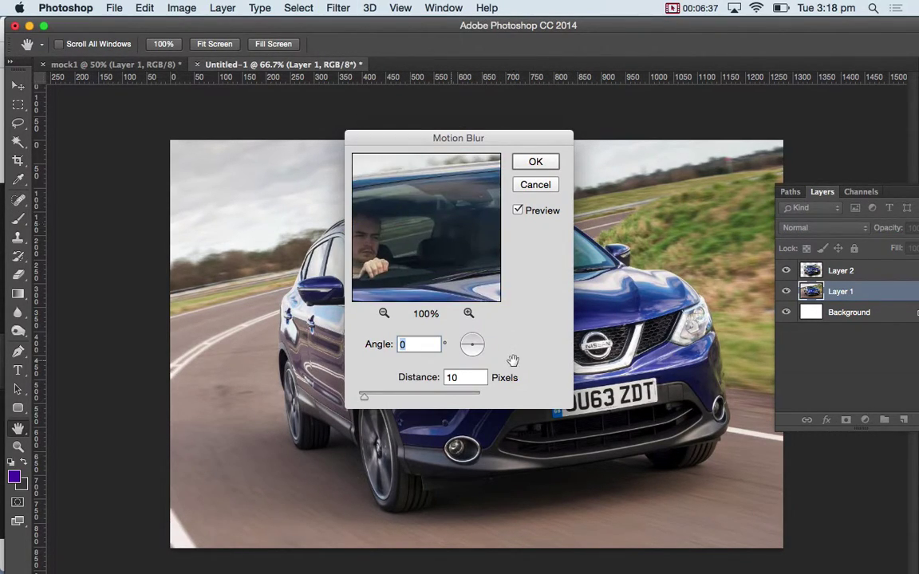
drag(451, 248, 443, 272)
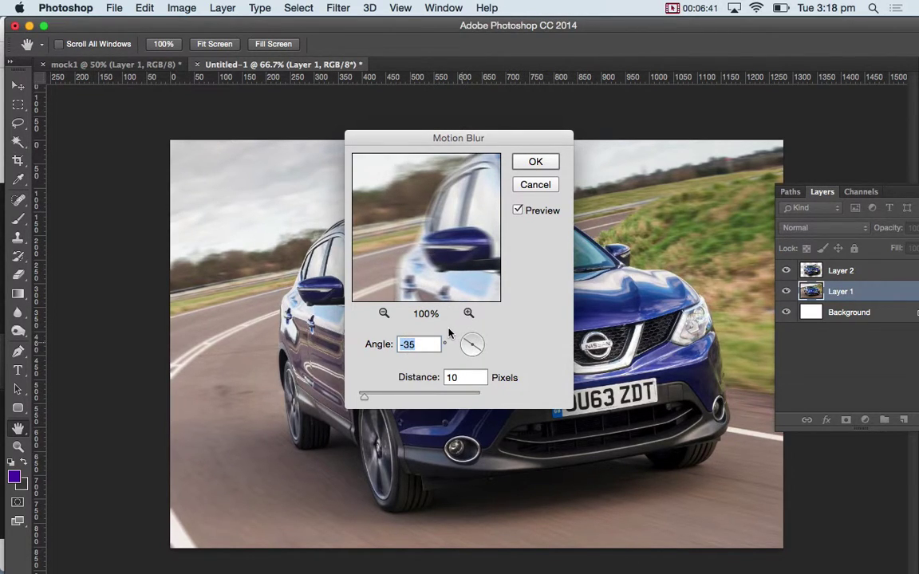
drag(364, 397, 398, 399)
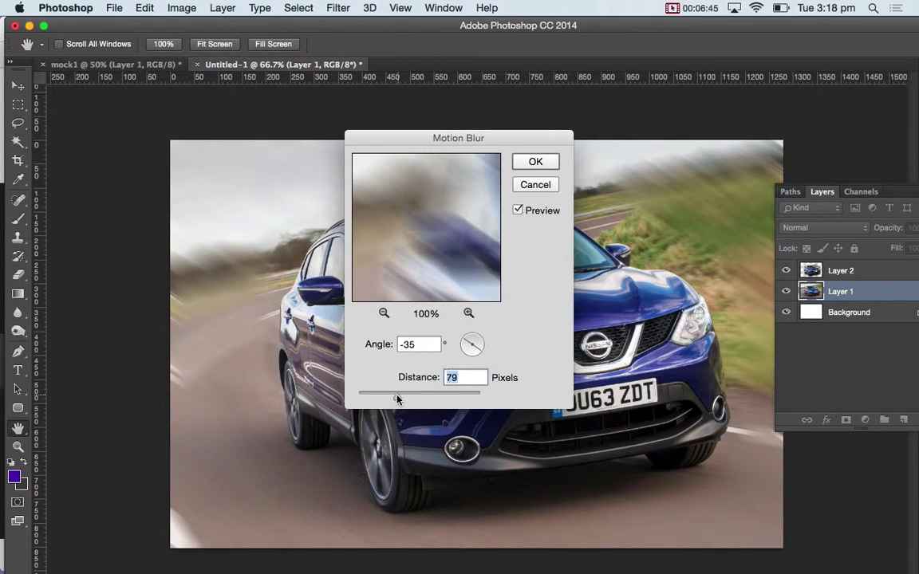
click(534, 184)
Step: Apply a Spin Radial Blur with amount 41 to Layer 1
click(334, 8)
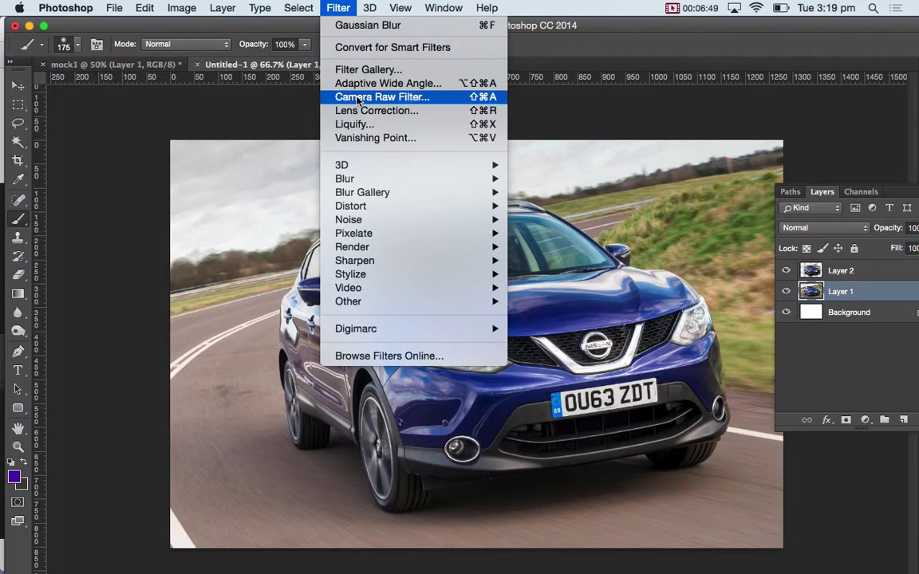
mouse_move(327, 179)
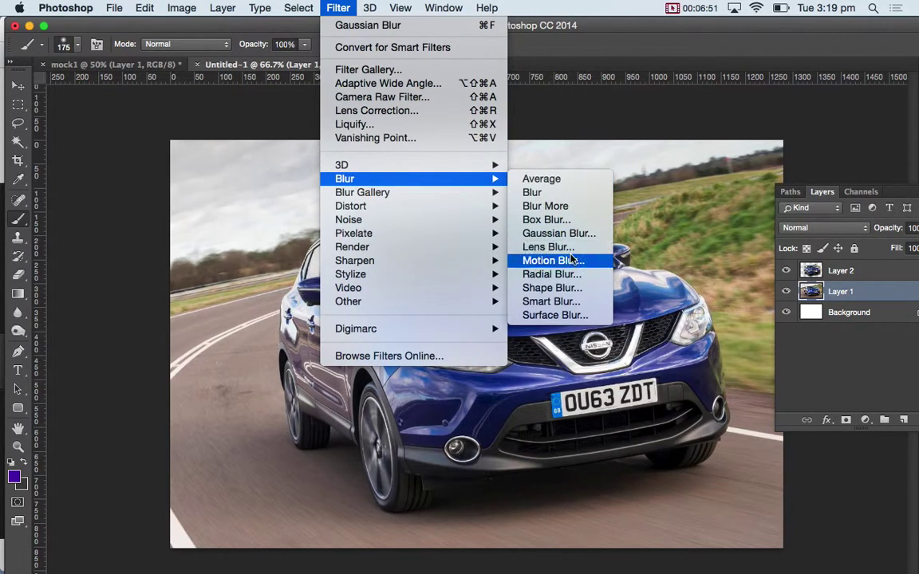
click(567, 279)
click(523, 265)
drag(400, 187, 403, 186)
click(510, 175)
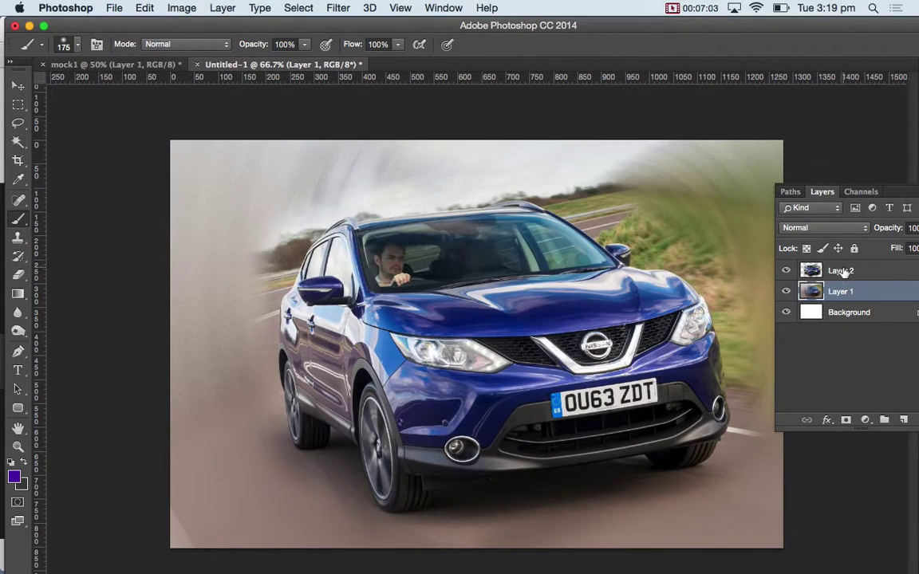
Step: Add a layer mask to Layer 2 and paint to reveal the blur around the car and sky
key(alt+bracketright)
click(619, 205)
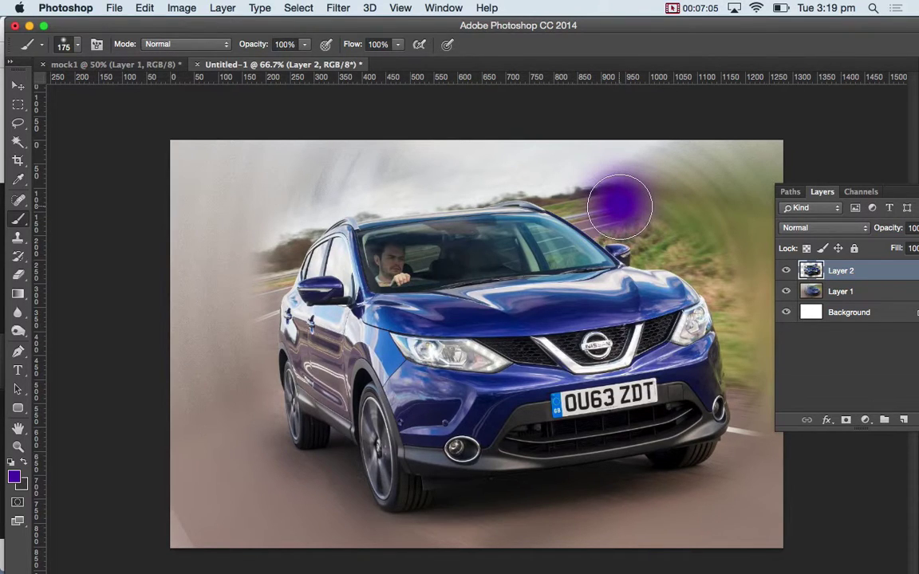
key(super+alt+z)
key(super+alt+z)
click(847, 272)
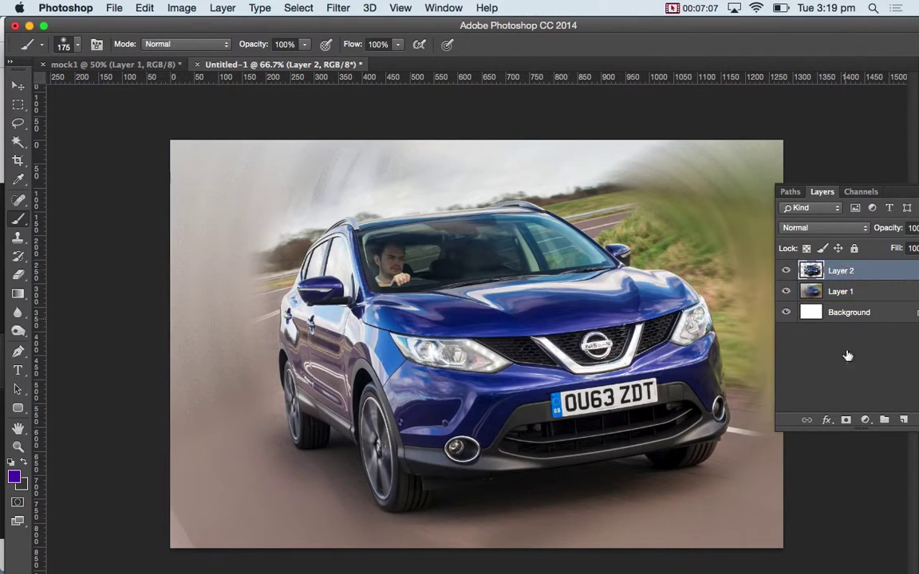
click(847, 420)
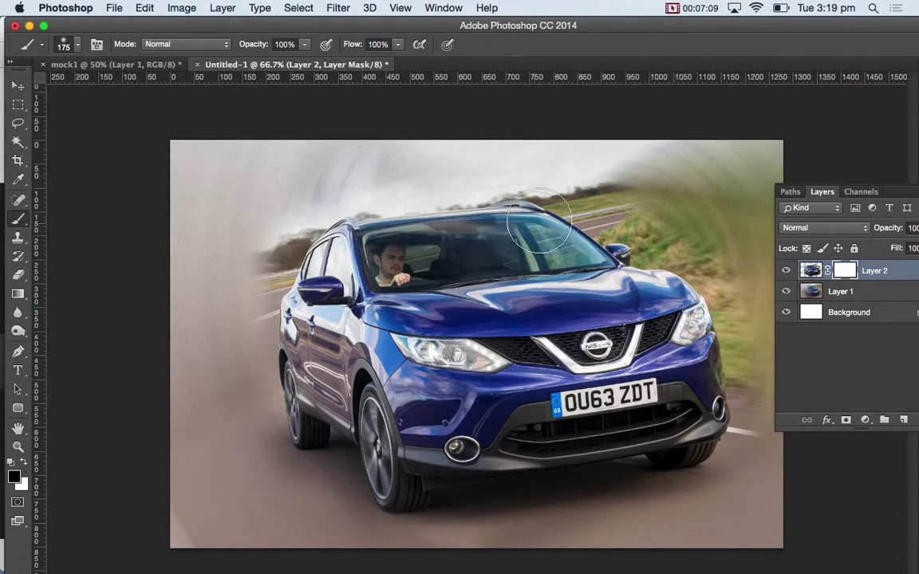
mouse_move(618, 196)
mouse_down()
mouse_move(562, 203)
mouse_move(645, 234)
mouse_up()
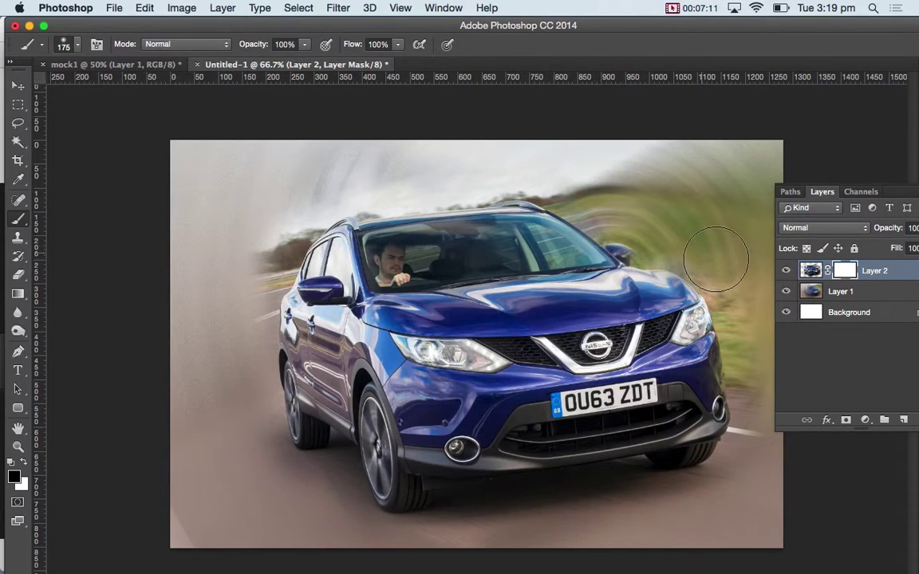
mouse_move(386, 151)
mouse_down()
mouse_move(299, 207)
mouse_move(241, 302)
mouse_move(238, 332)
mouse_up()
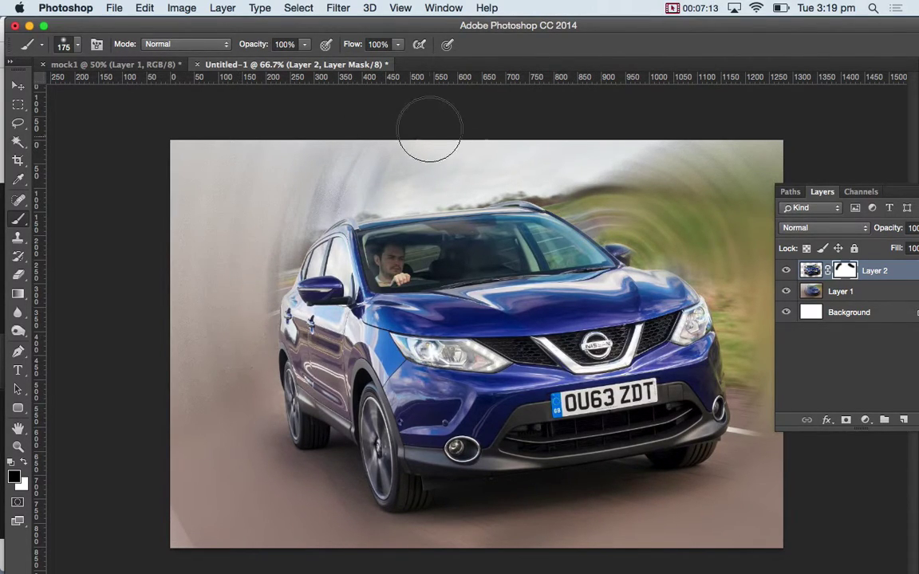
mouse_move(419, 170)
mouse_down()
mouse_move(595, 169)
mouse_move(683, 189)
mouse_move(688, 215)
mouse_move(728, 256)
mouse_move(743, 318)
mouse_move(749, 465)
mouse_up()
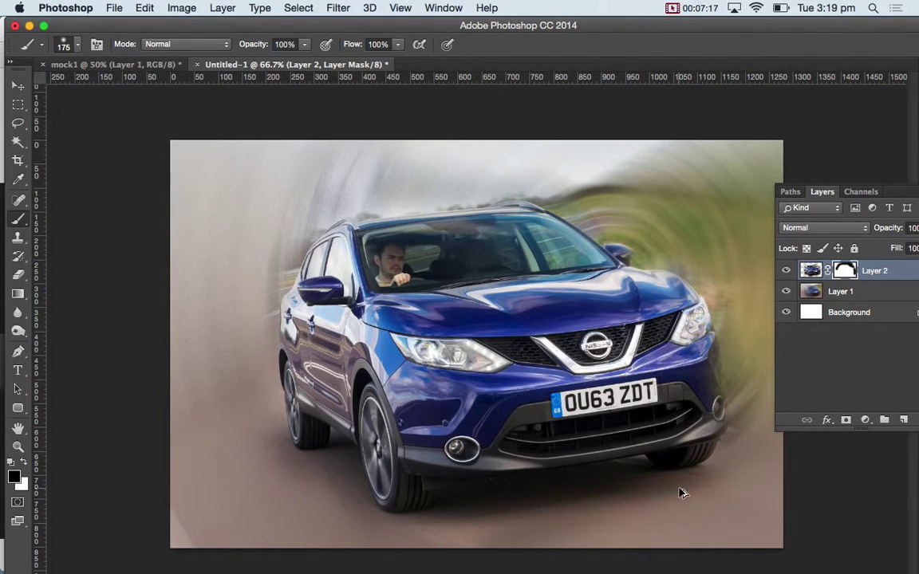
Step: Undo the mask strokes, mask and blur, then switch to the mock1 document
key(super+z)
key(super+alt+z)
key(super+alt+z)
key(super+alt+z)
key(super+alt+z)
key(super+alt+z)
key(super+alt+z)
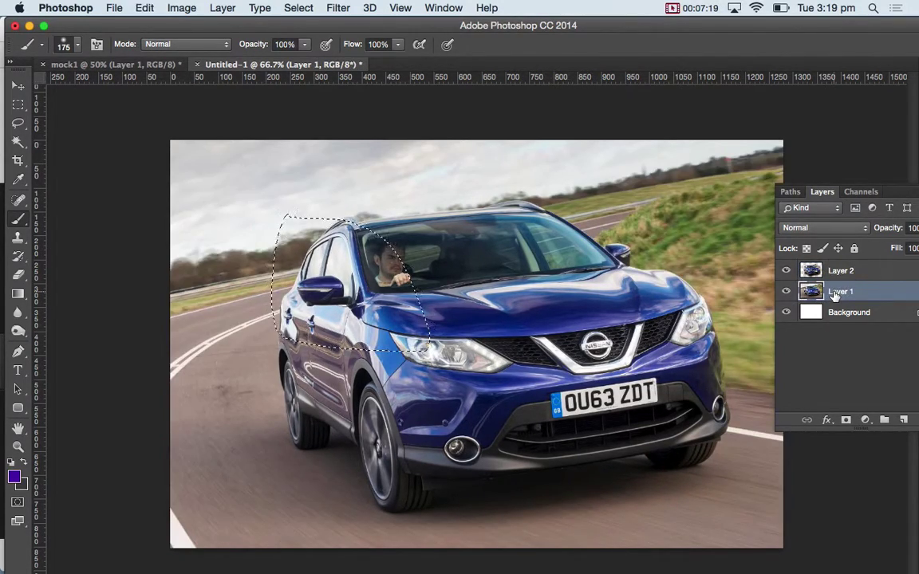
key(super+alt+z)
key(super+alt+z)
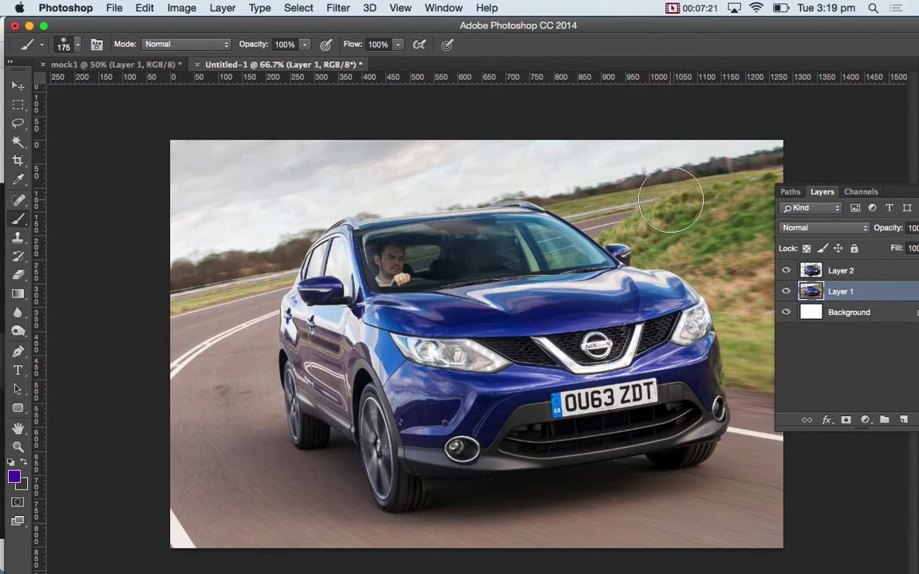
click(337, 8)
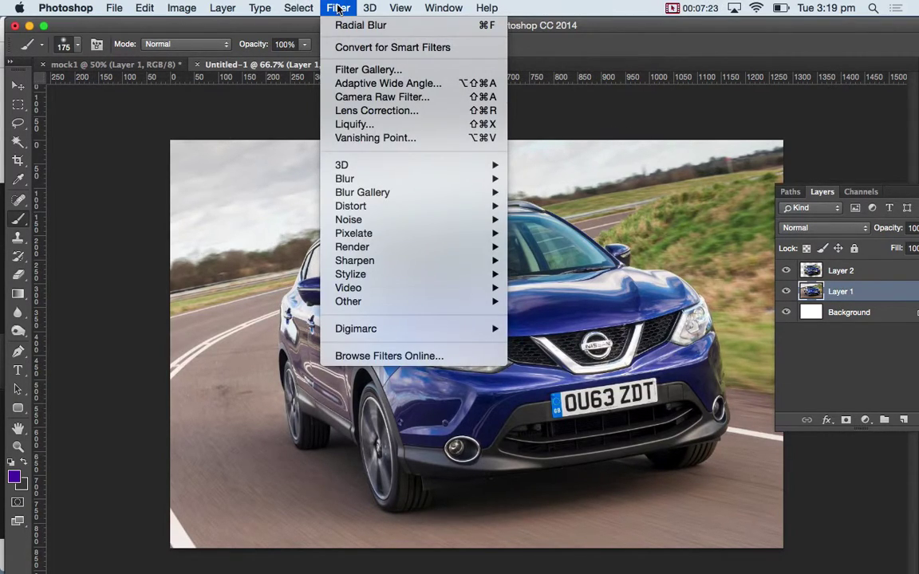
click(140, 64)
click(137, 64)
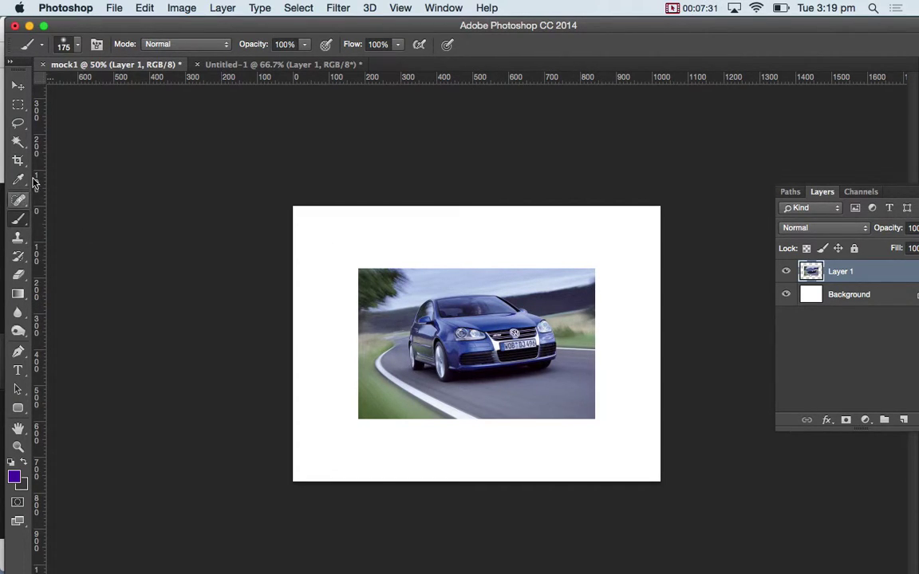
Step: Hide mock1's VW layer and add a vertical and a horizontal guide, keeping rulers in pixels
click(785, 272)
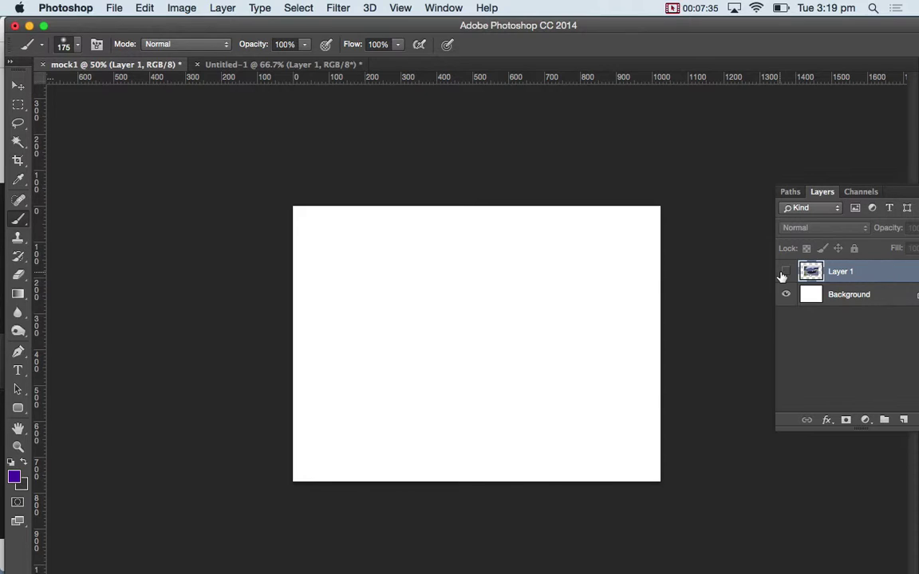
key(super+r)
key(super+r)
key(super+r)
key(super+r)
key(super+r)
key(super+r)
drag(36, 211, 335, 213)
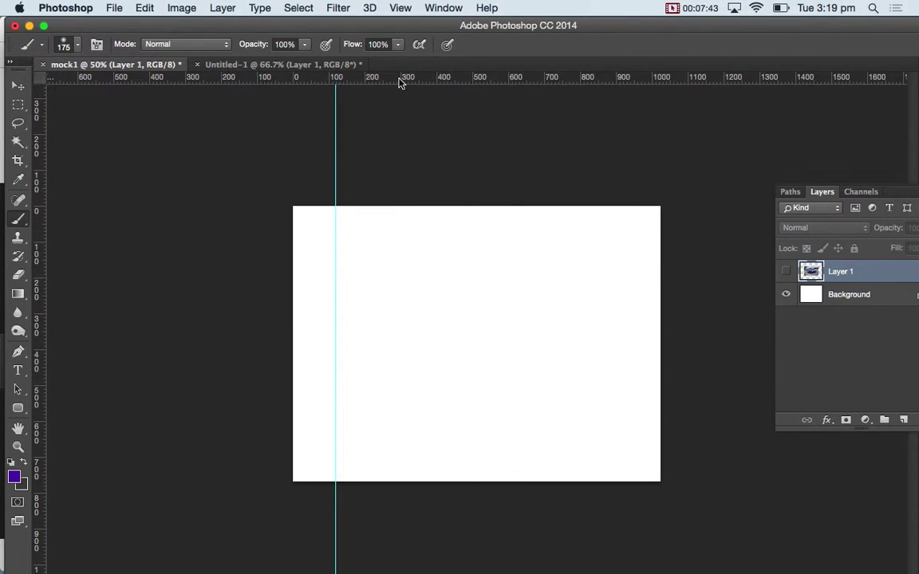
right_click(401, 83)
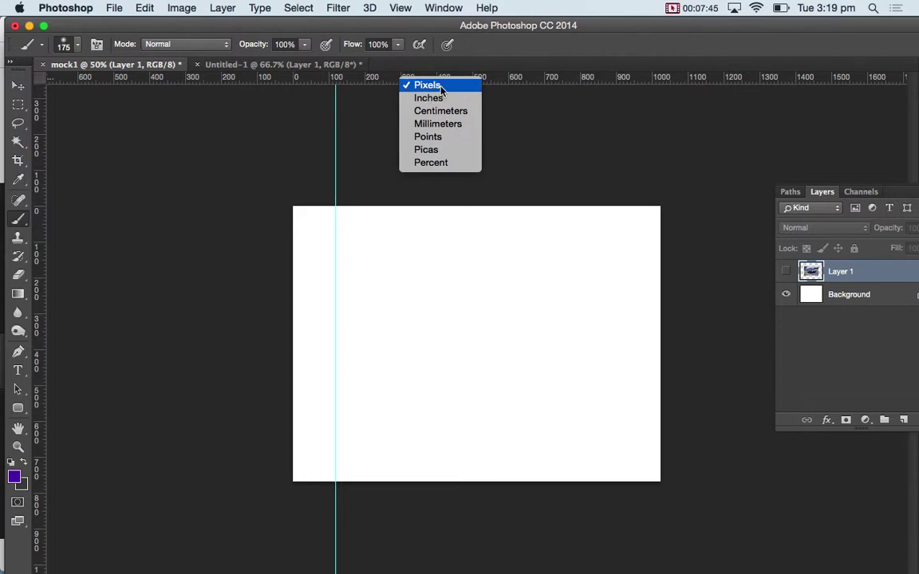
click(380, 82)
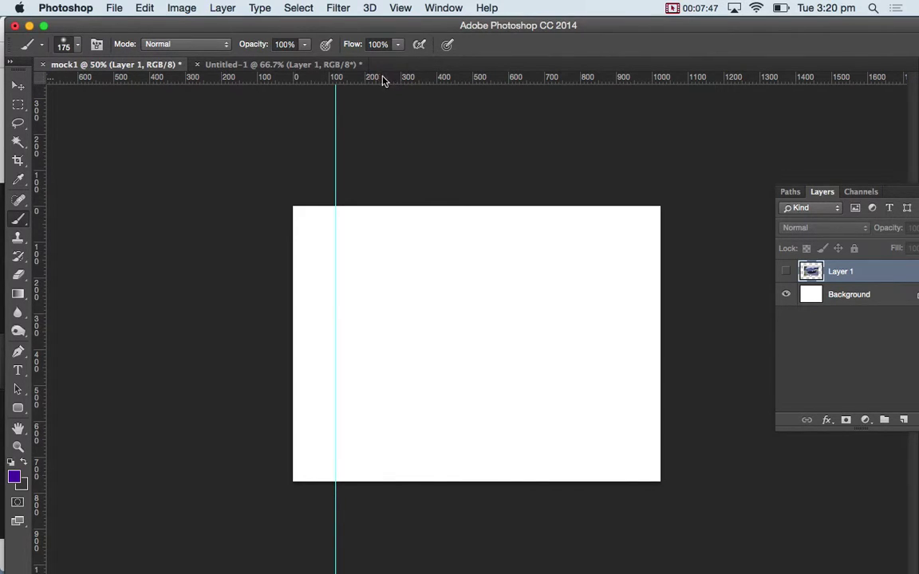
drag(387, 80, 389, 278)
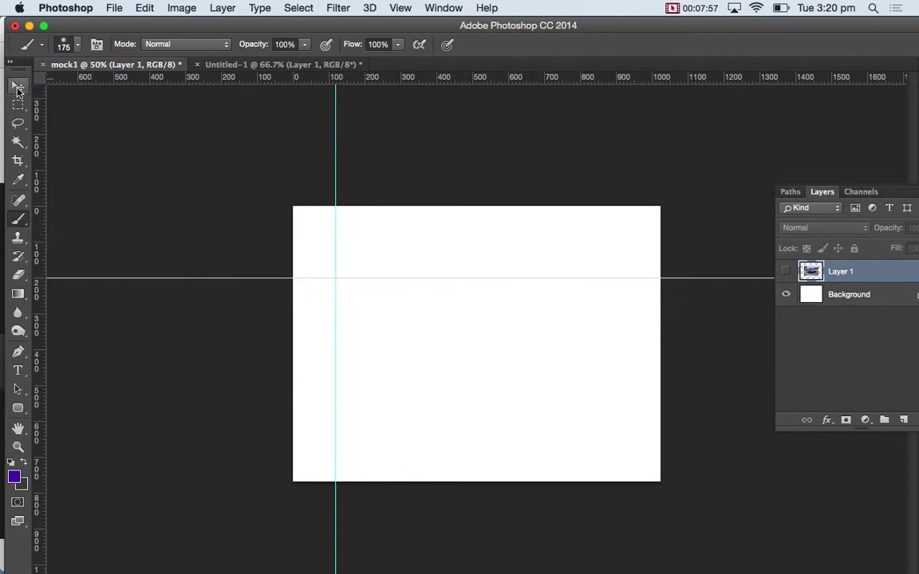
Step: With the Move tool, shift the vertical guide to about 830 px and raise the horizontal guide slightly
click(18, 88)
drag(335, 143, 580, 178)
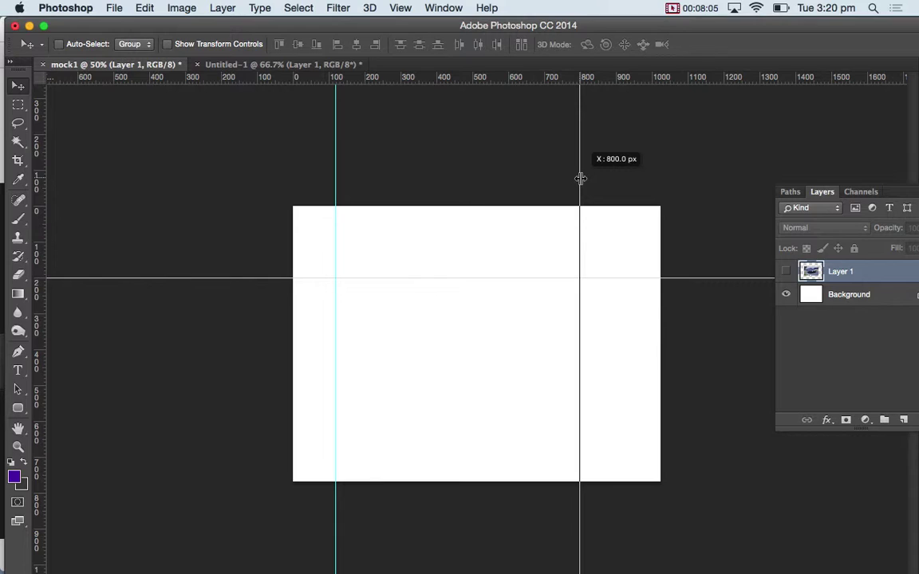
drag(580, 179, 581, 177)
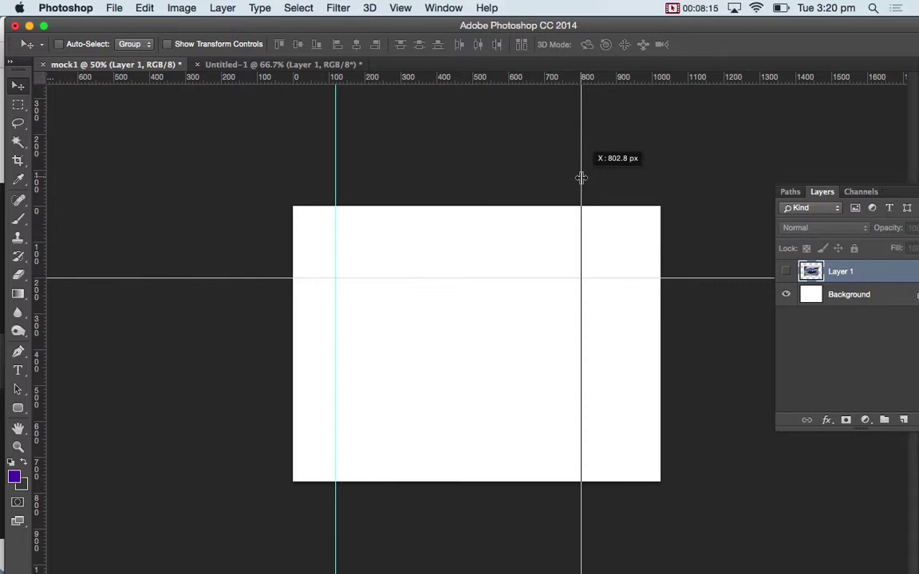
drag(581, 177, 581, 177)
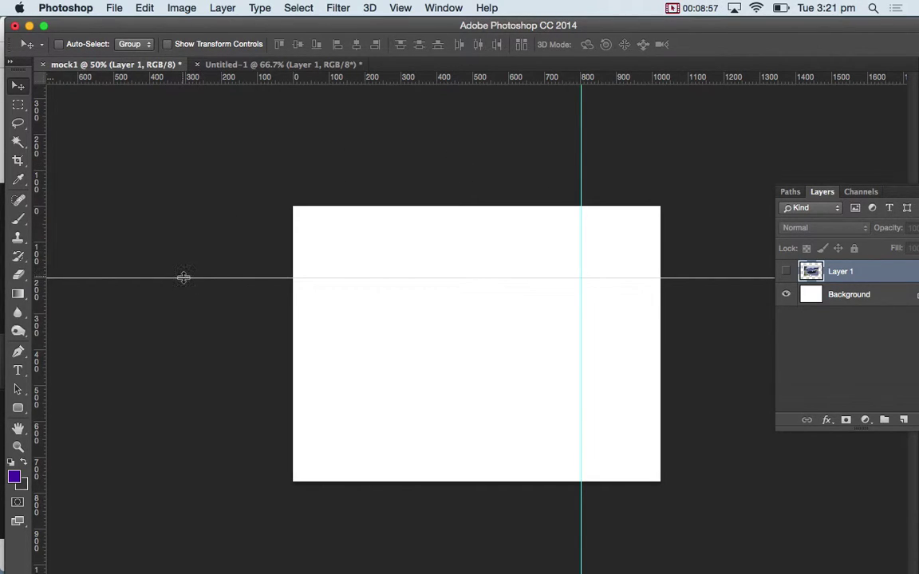
mouse_move(183, 277)
mouse_down()
mouse_move(185, 251)
mouse_move(187, 258)
mouse_up()
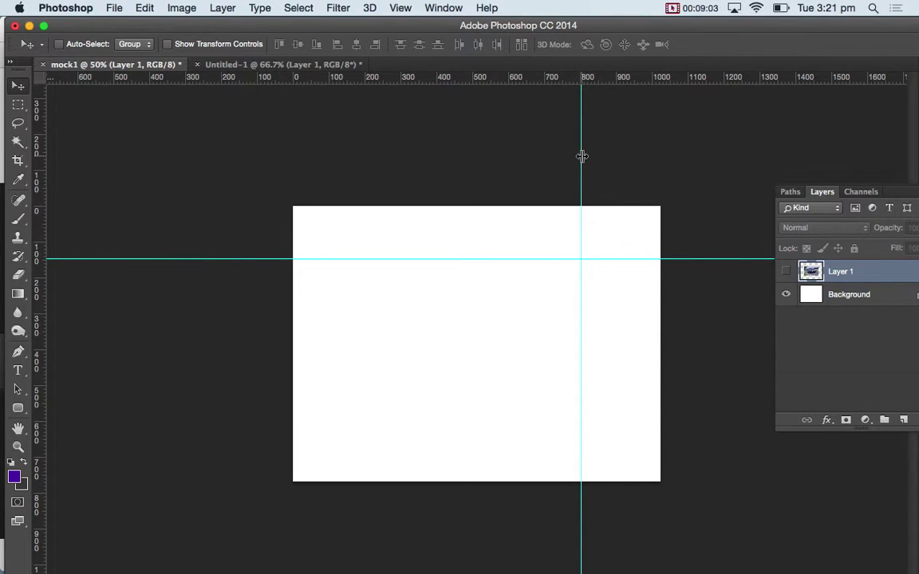
drag(582, 156, 594, 155)
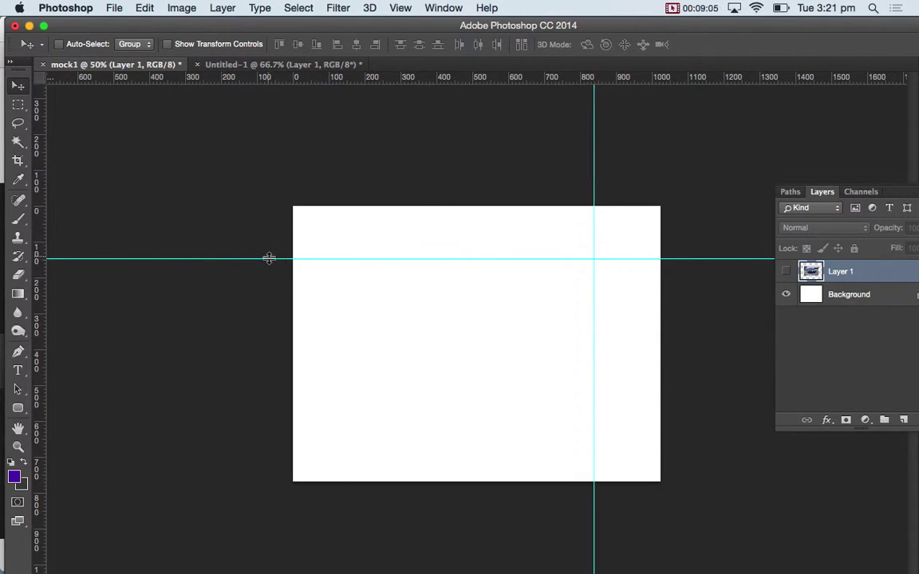
drag(269, 259, 269, 263)
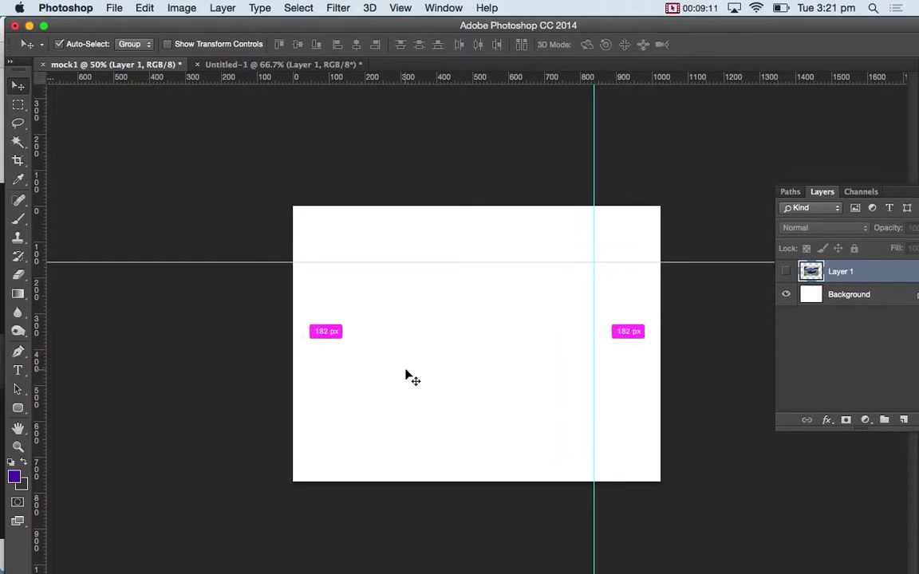
key(super+Tab)
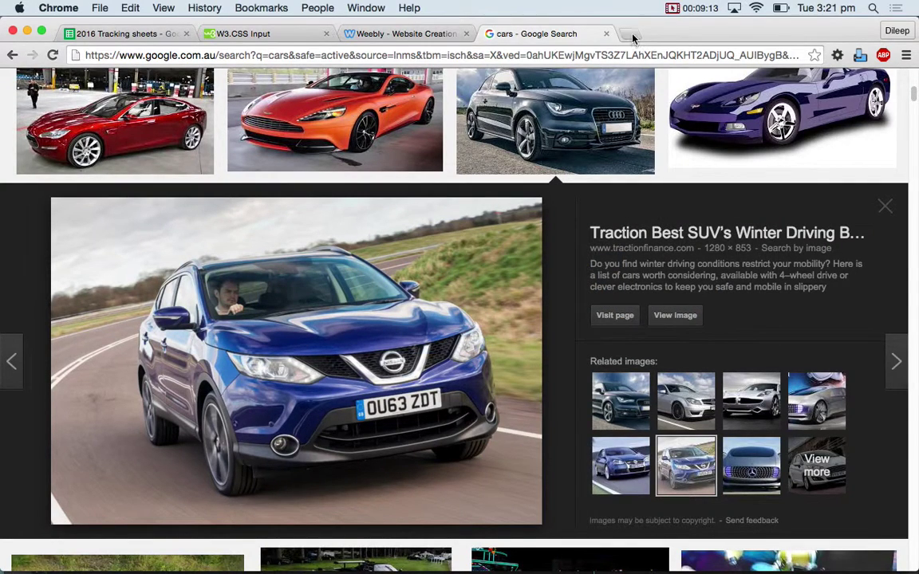
Step: Search Google for 'rule of thirds' in a new Chrome tab, fixing the 'ruke' typo
click(631, 36)
text(ruke)
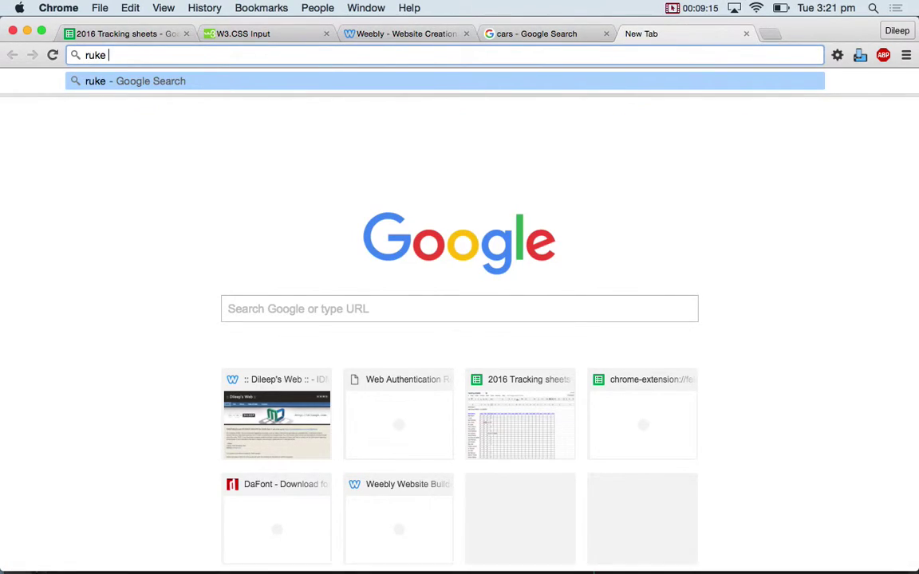
key(BackSpace)
key(BackSpace)
key(BackSpace)
text(le of )
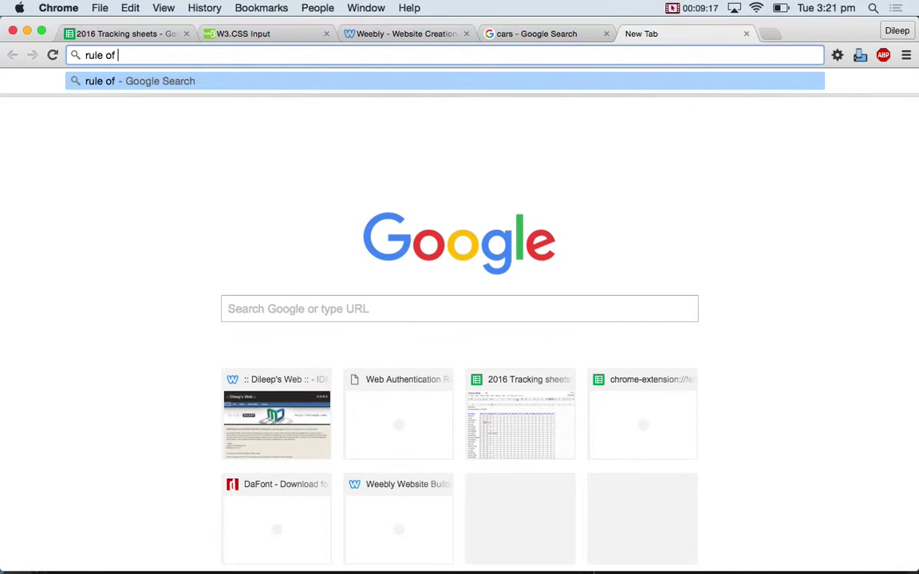
text(thirds)
key(Return)
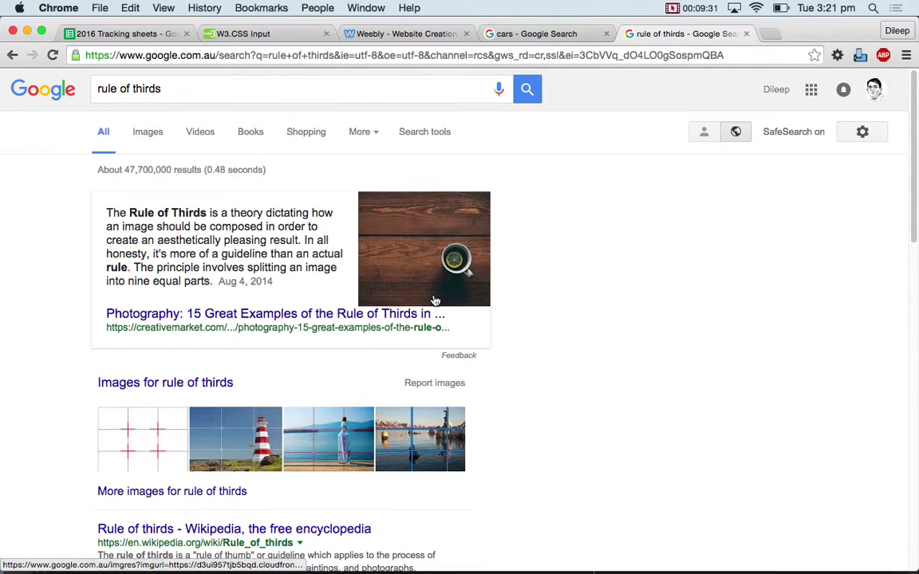
Step: Scroll through Google Images results for rule of thirds, then return to Photoshop
click(158, 143)
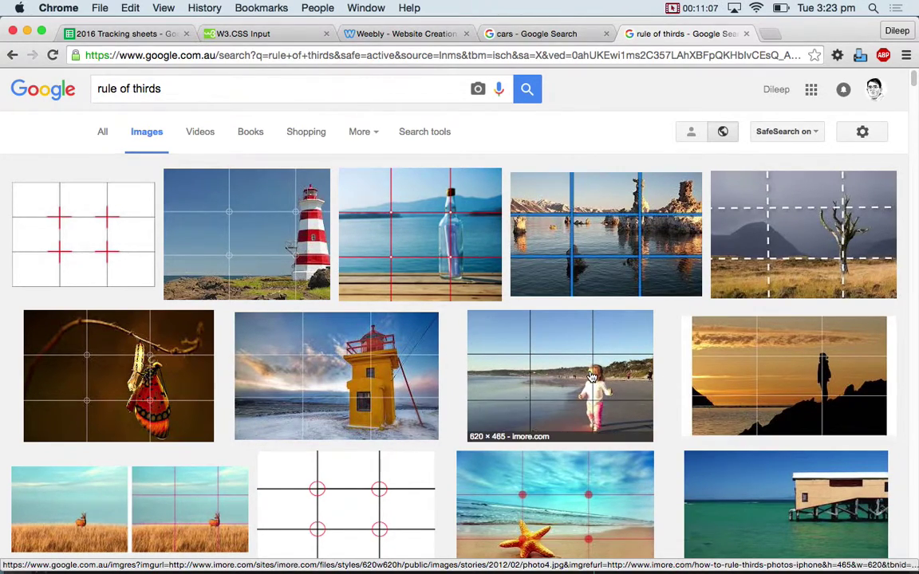
scroll(591, 375, down, 5)
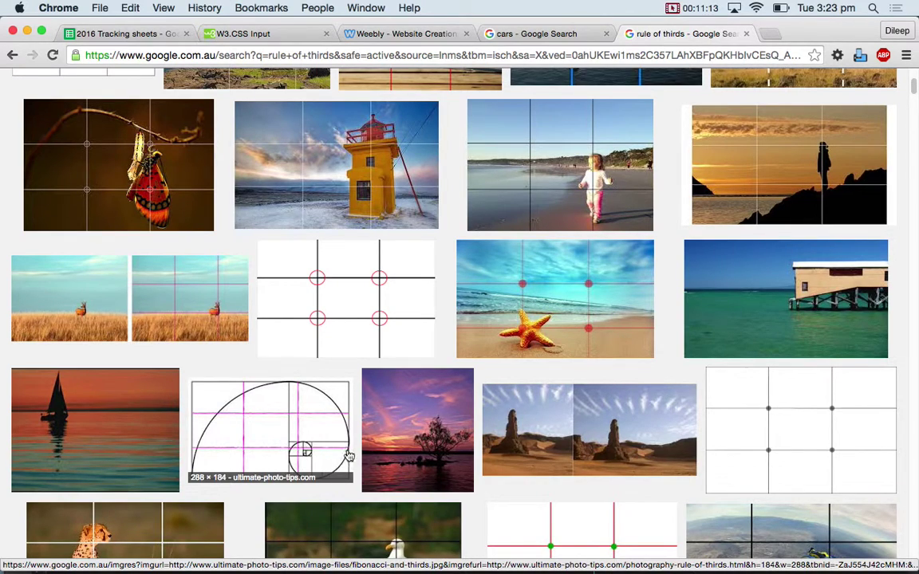
scroll(318, 465, down, 2)
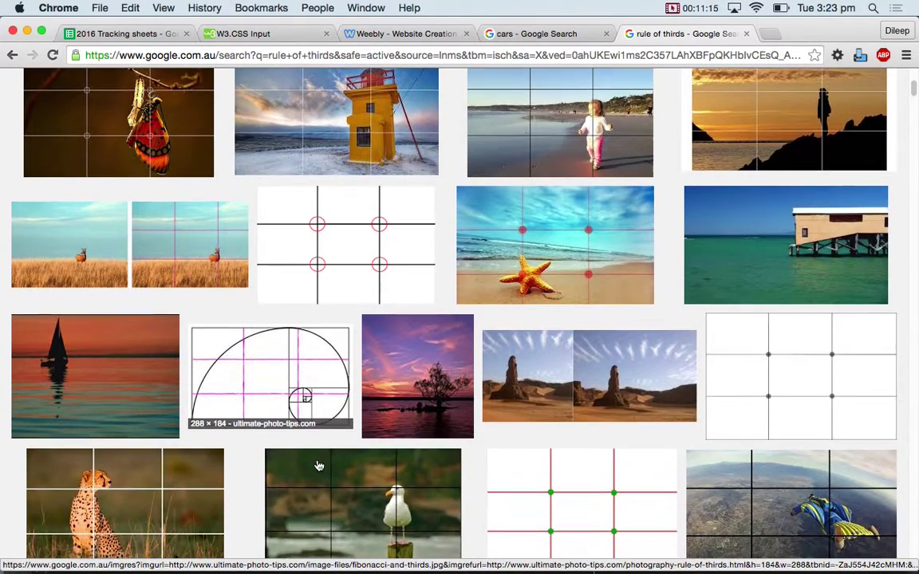
scroll(318, 465, down, 2)
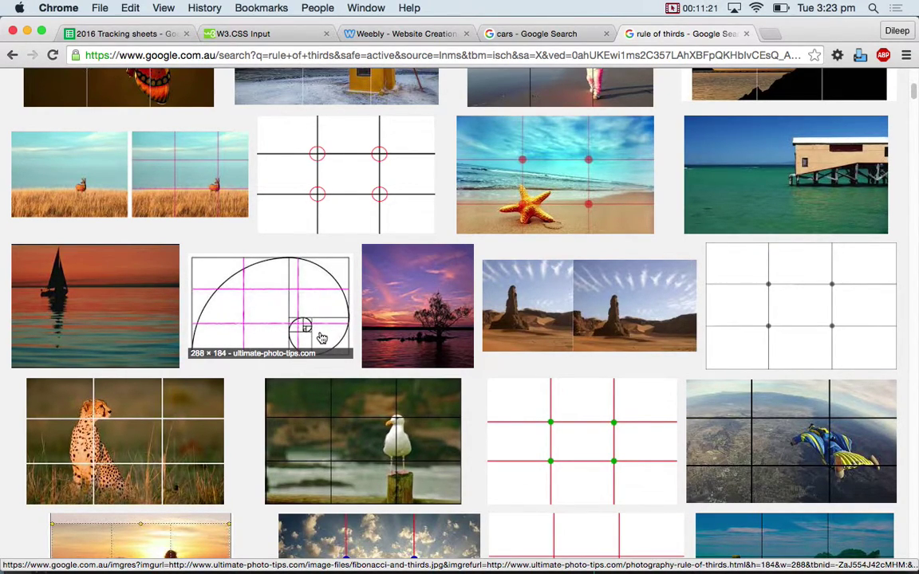
scroll(321, 338, down, 10)
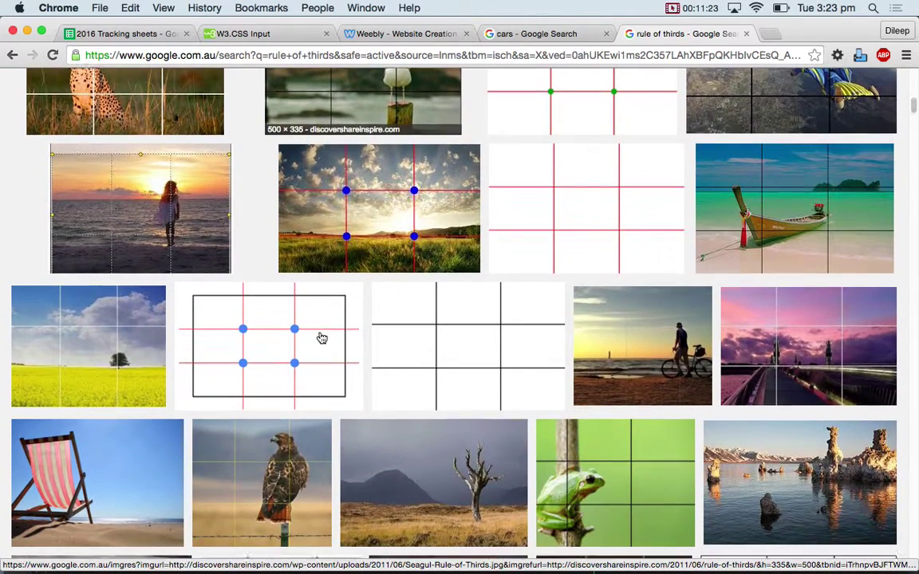
scroll(321, 338, down, 1)
key(super+Tab)
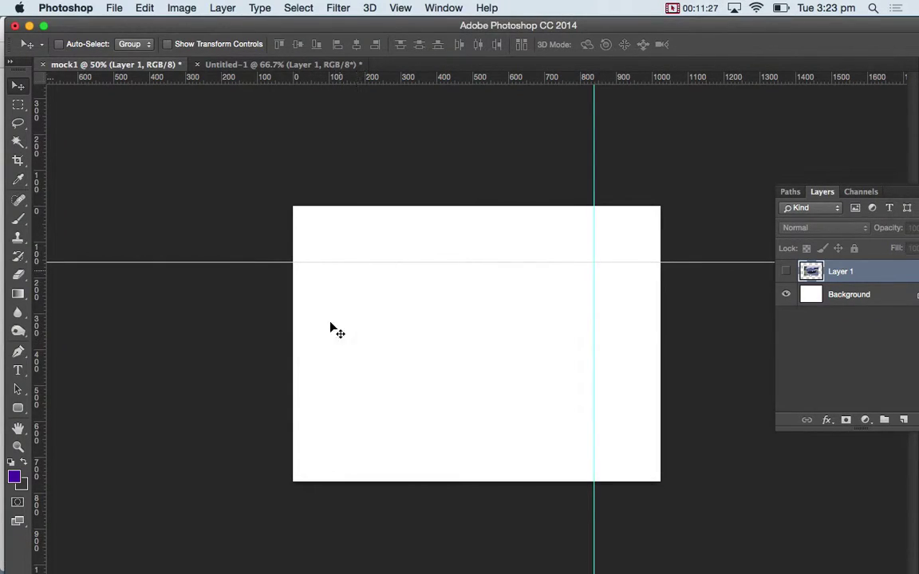
Step: Add a second vertical guide and marquee-select the full-width strip from the top edge to the horizontal guide
drag(39, 327, 389, 338)
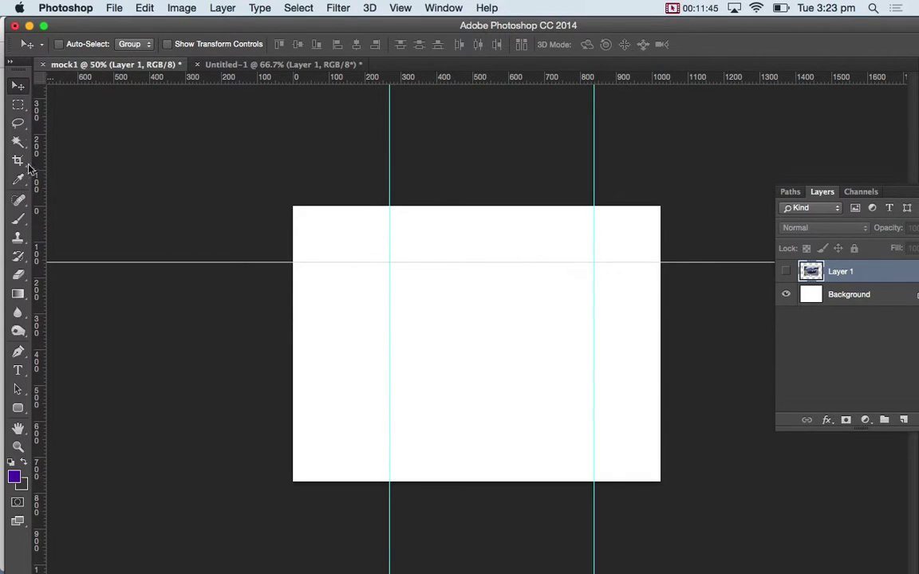
click(18, 106)
drag(291, 205, 675, 261)
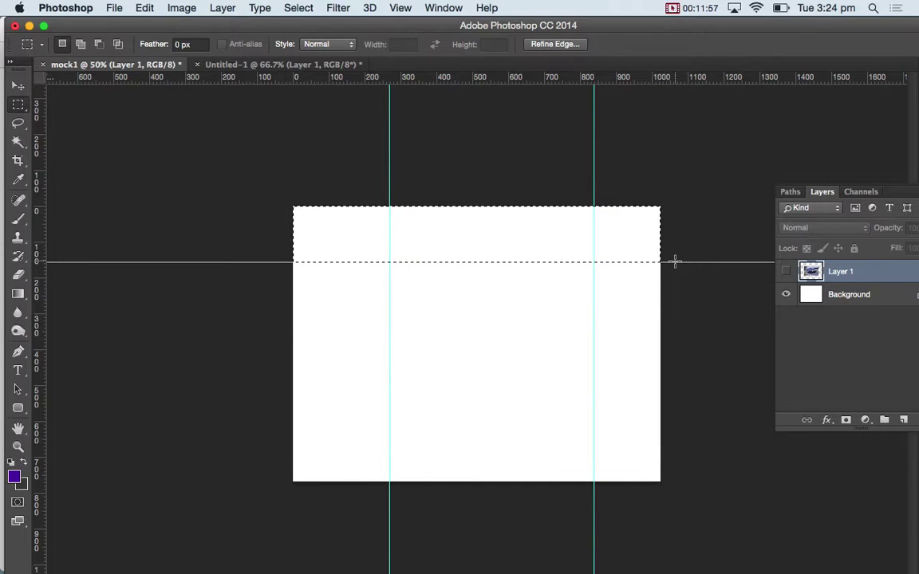
Step: Set the foreground colour to deep red #de1a00
click(13, 477)
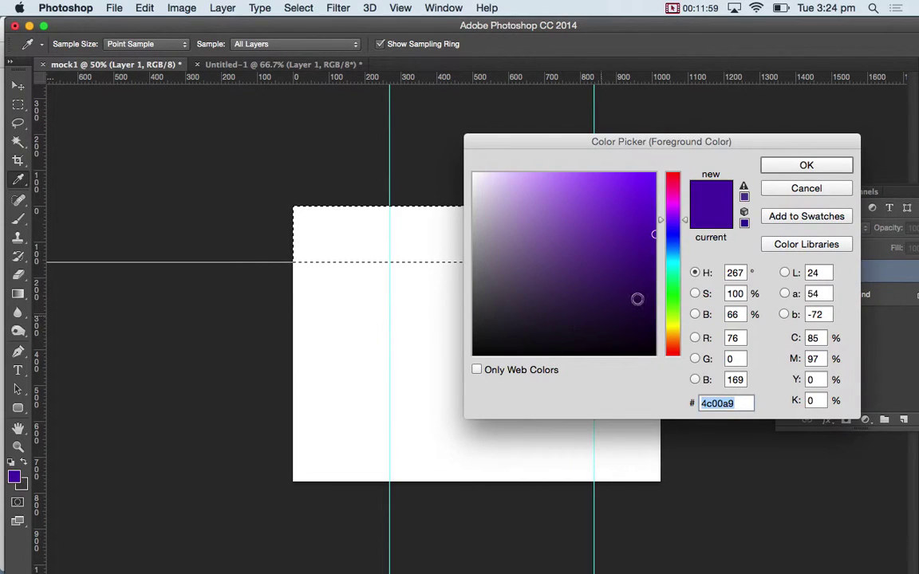
click(676, 332)
drag(654, 234, 654, 171)
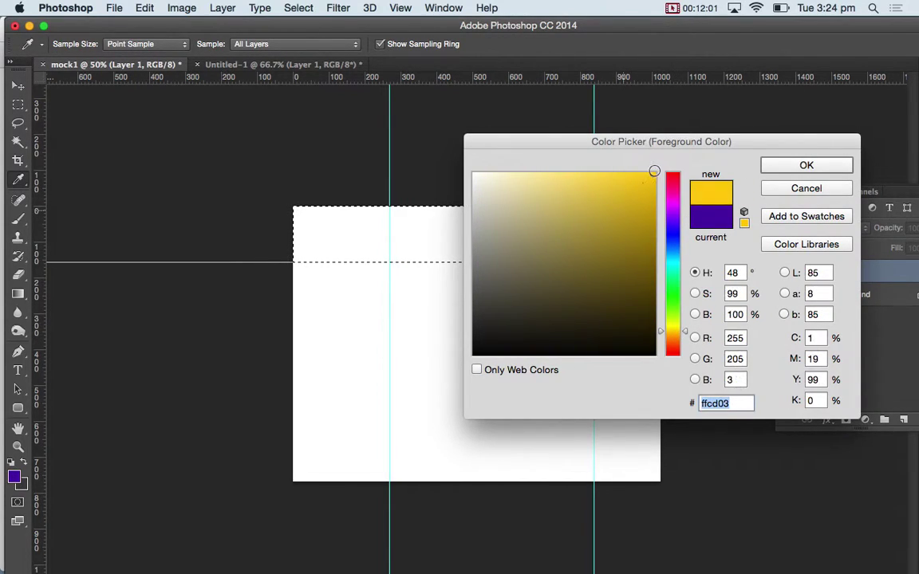
drag(675, 328, 673, 348)
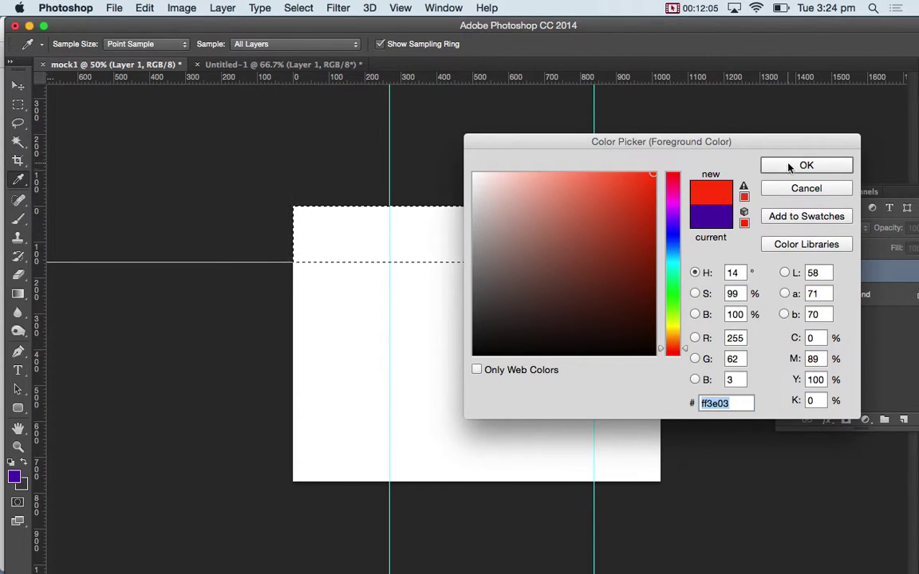
drag(599, 186, 667, 197)
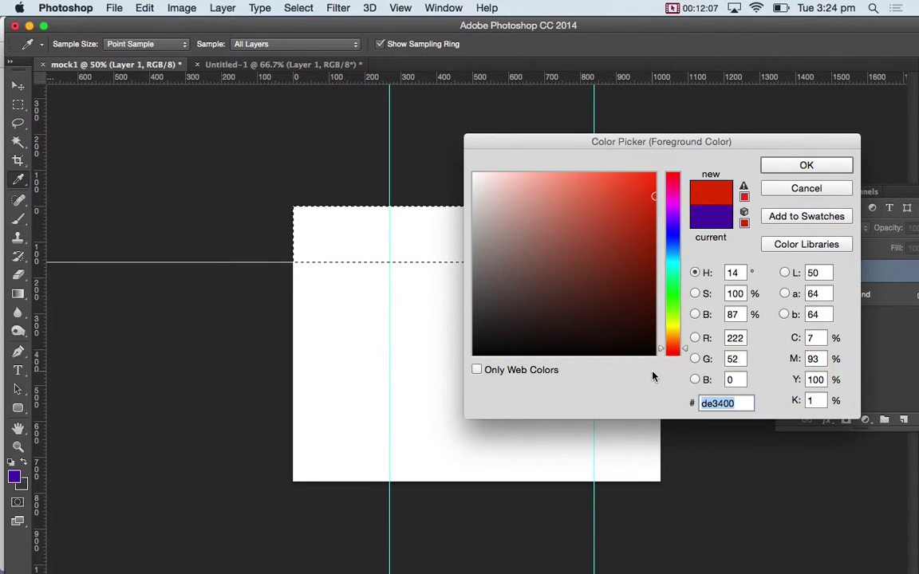
click(675, 352)
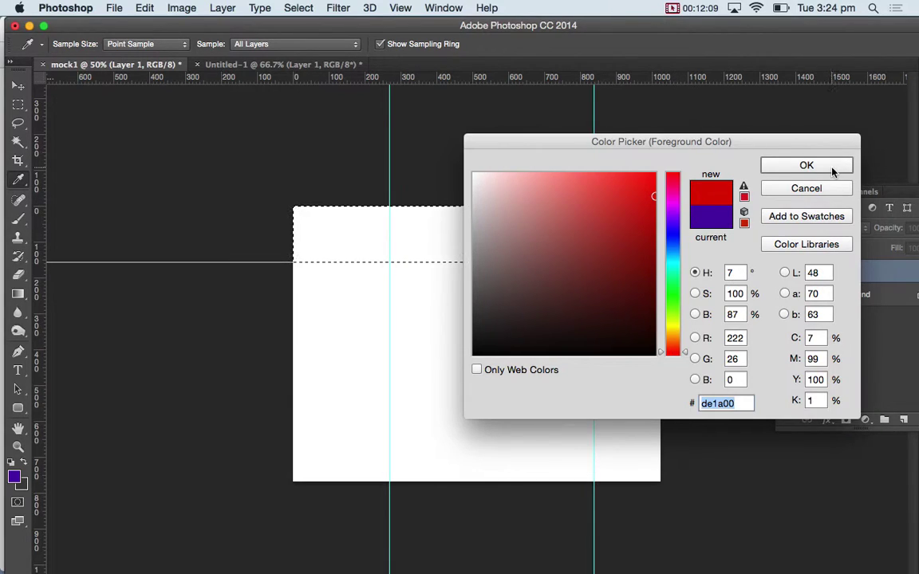
click(805, 165)
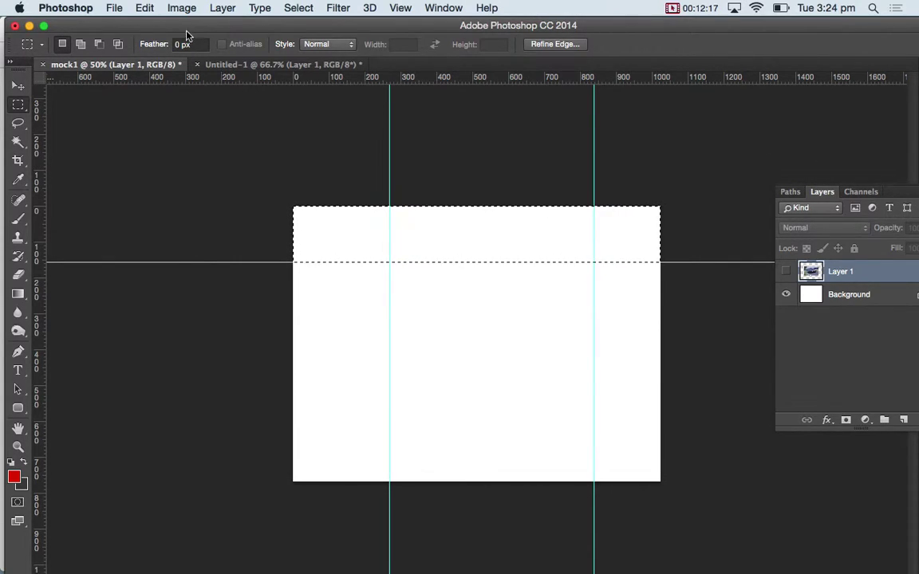
Step: Select the Background layer and add a new empty layer above it
click(146, 8)
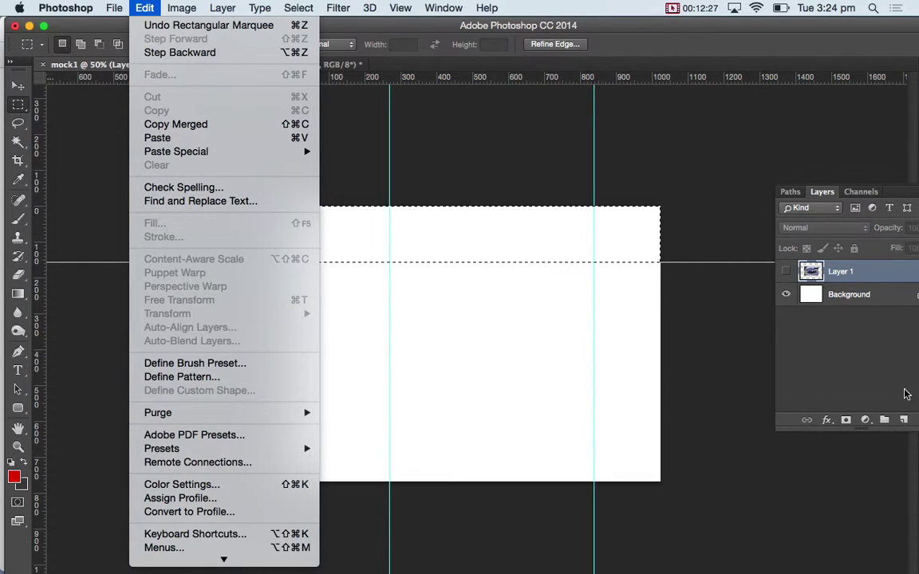
click(860, 335)
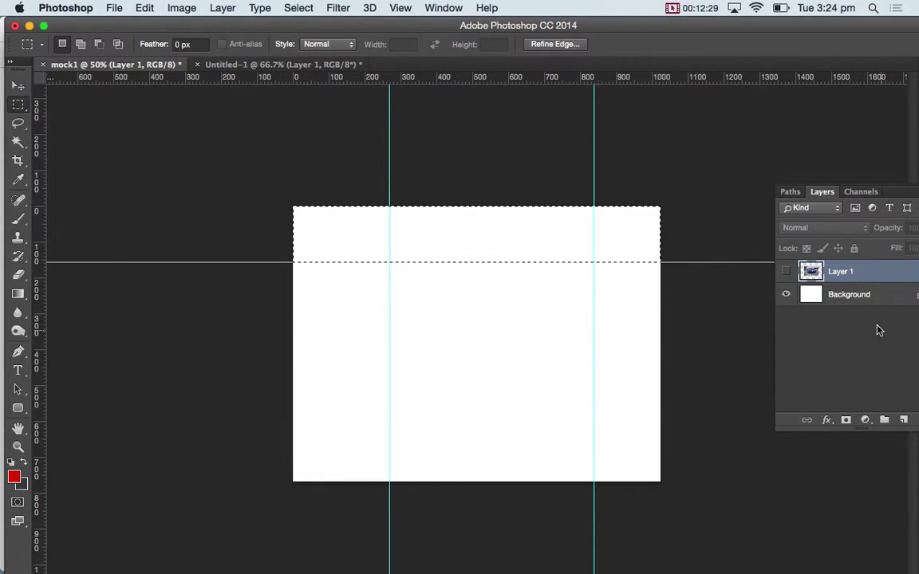
click(863, 297)
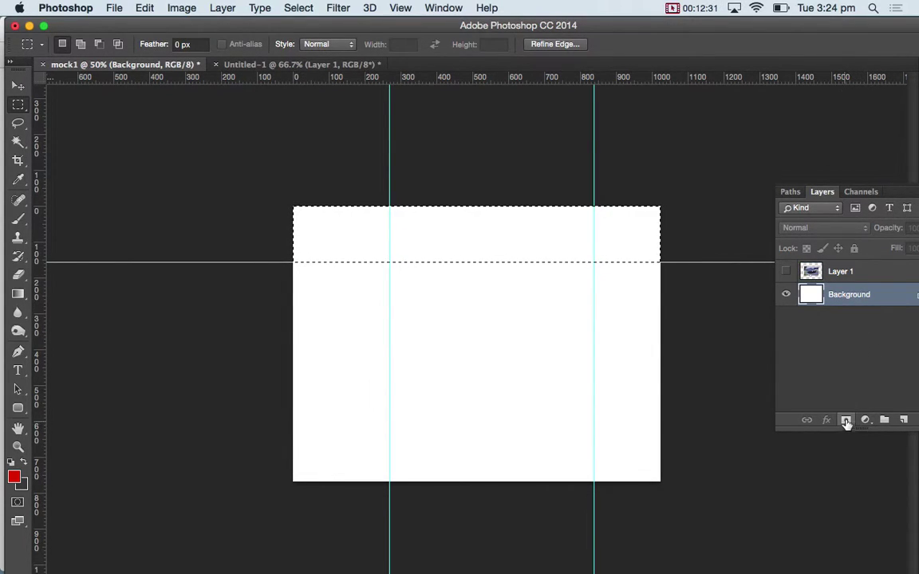
drag(822, 192, 747, 154)
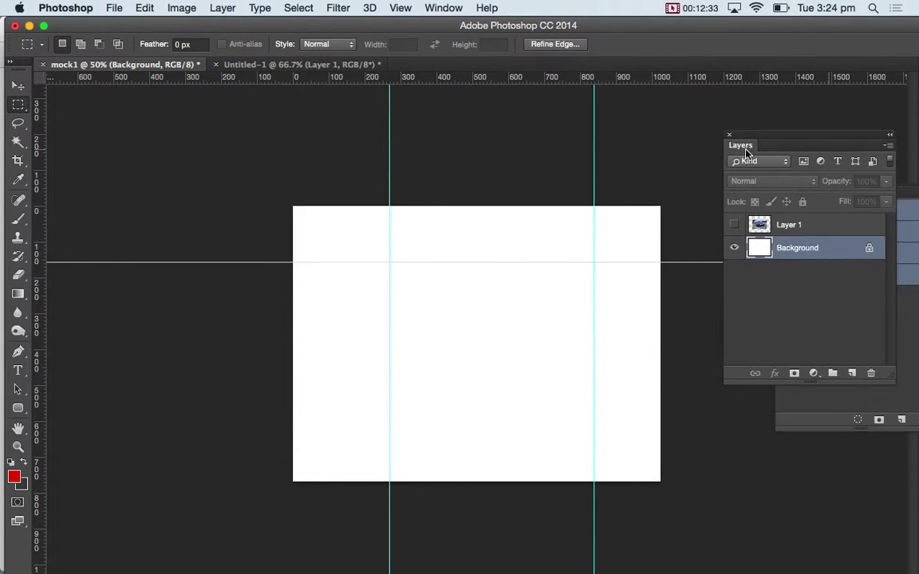
click(850, 372)
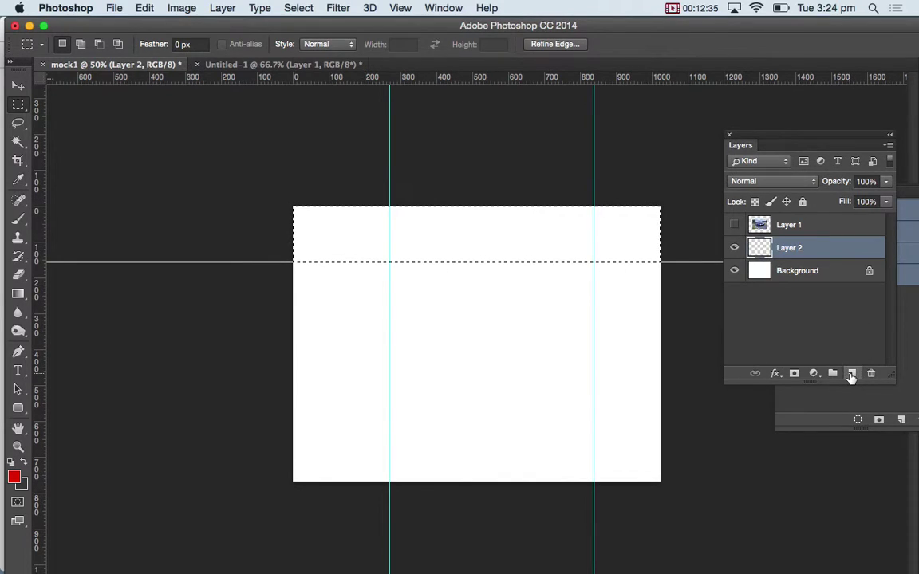
click(896, 396)
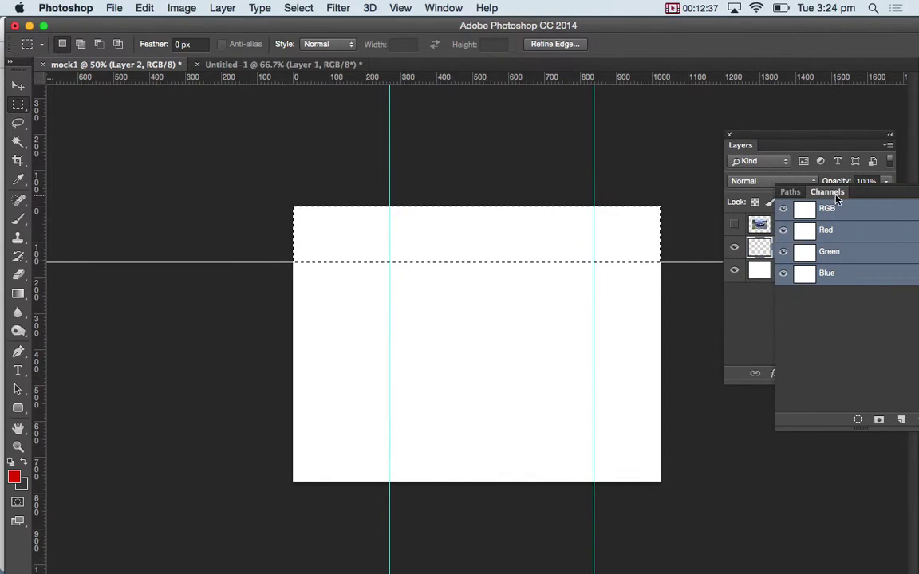
drag(742, 145, 798, 194)
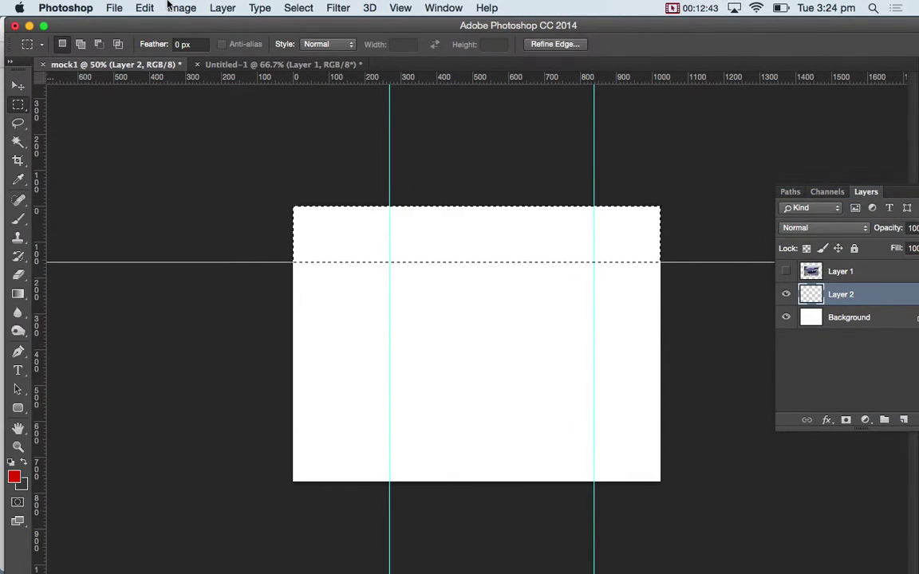
Step: Fill the top-strip selection with the red Foreground Color, then deselect
click(144, 8)
click(155, 223)
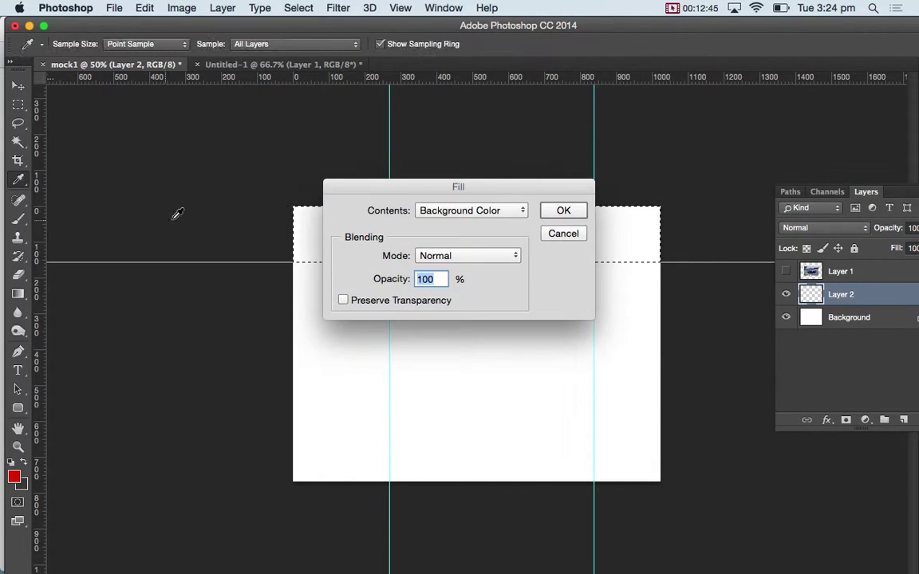
click(469, 209)
click(461, 195)
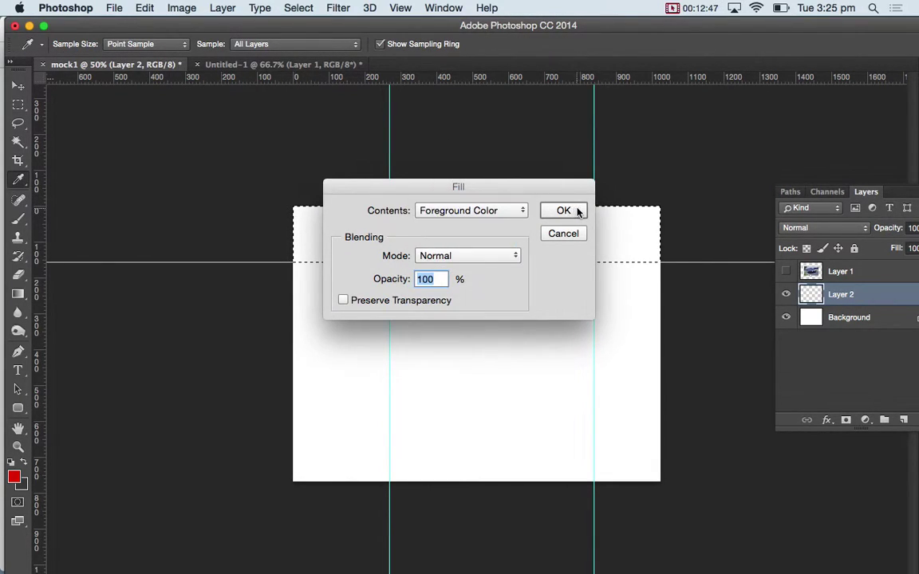
click(576, 210)
click(488, 199)
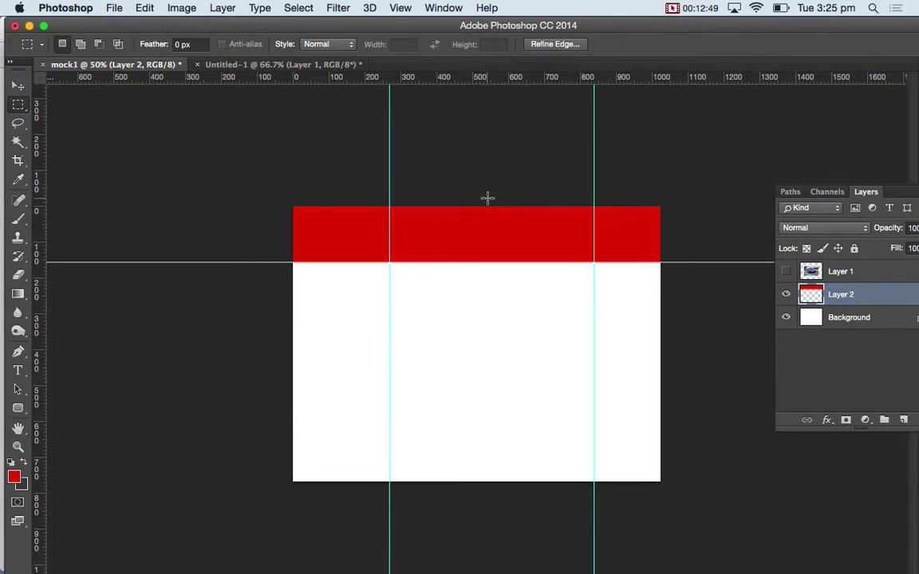
Step: Hide the guides, show the car photo layer, and stretch the red band taller
key(super+semicolon)
key(super+semicolon)
key(super+semicolon)
key(super+semicolon)
key(super+semicolon)
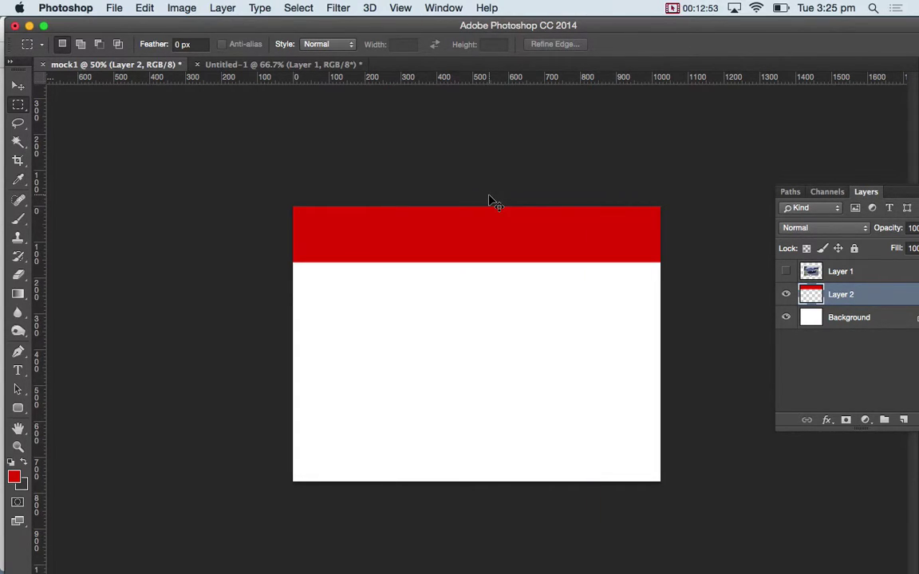
click(785, 271)
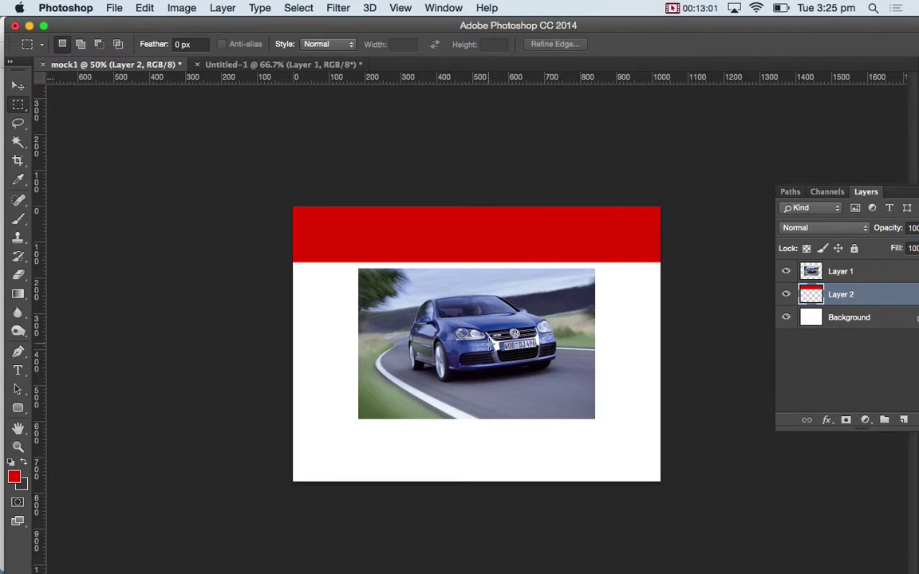
key(v)
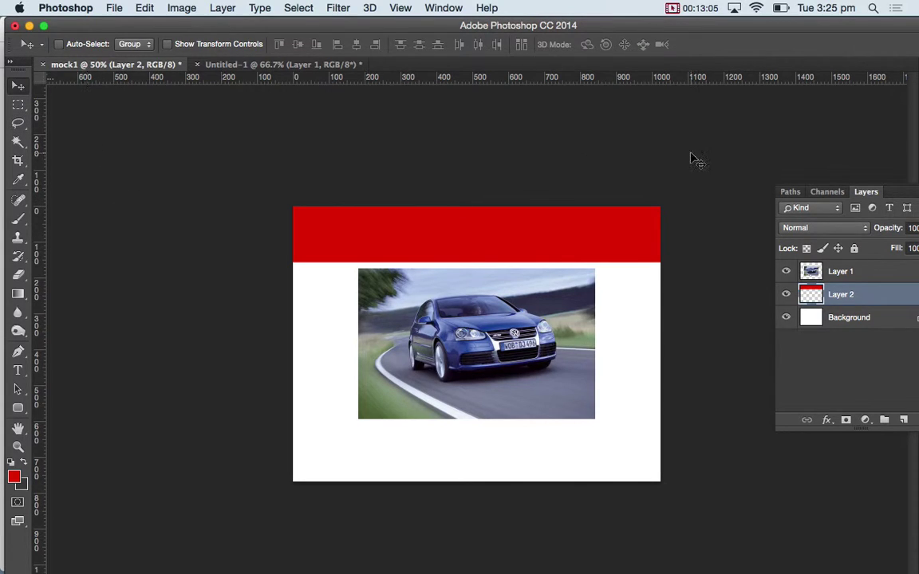
key(super+t)
drag(476, 259, 475, 308)
key(Return)
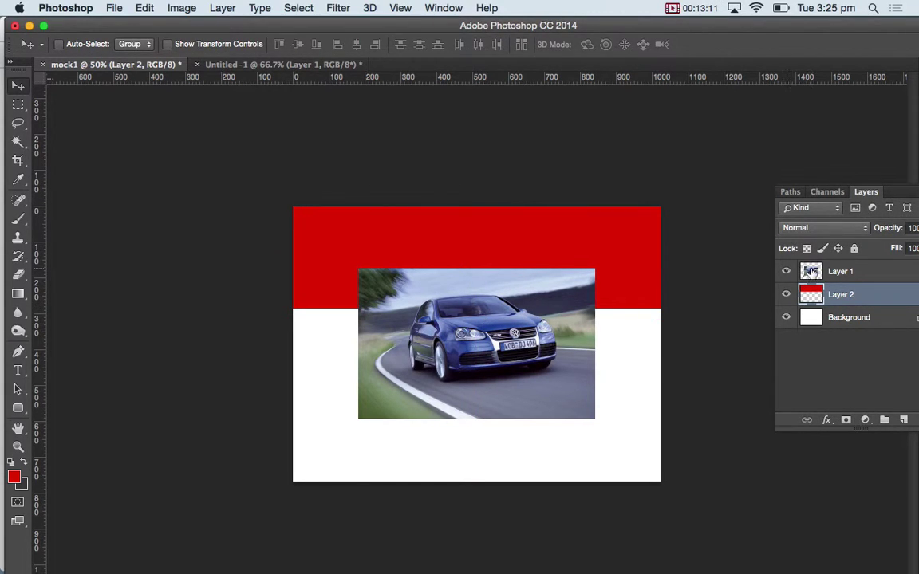
Step: Move the car photo up into the top-left corner over the red band
click(830, 272)
drag(489, 319, 424, 259)
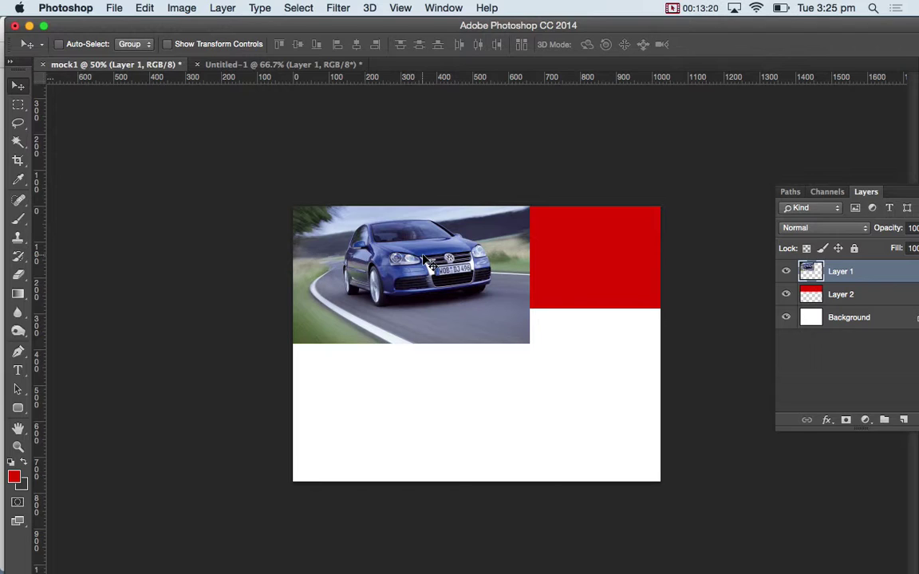
click(17, 104)
drag(567, 349, 243, 308)
drag(658, 385, 248, 308)
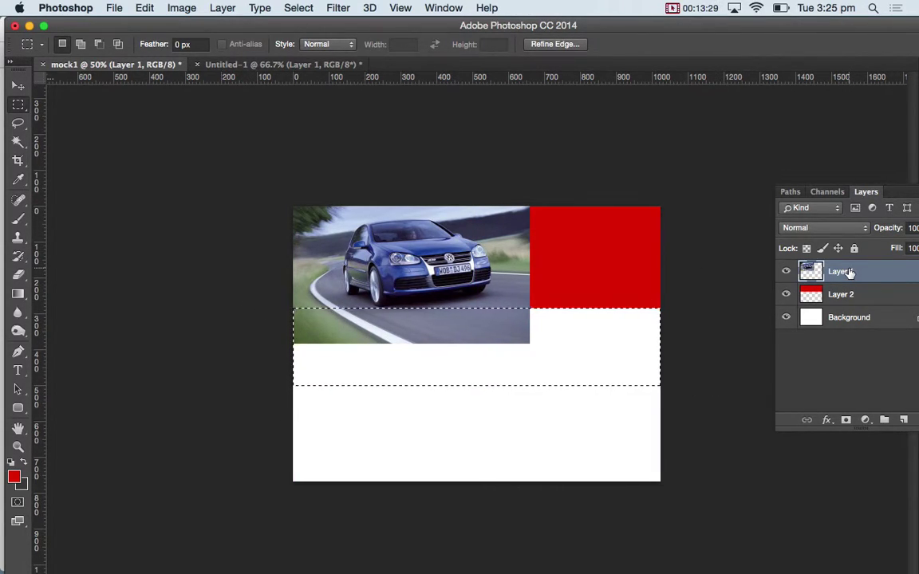
key(super+d)
key(v)
key(shift+Up)
key(shift+Up)
key(shift+Up)
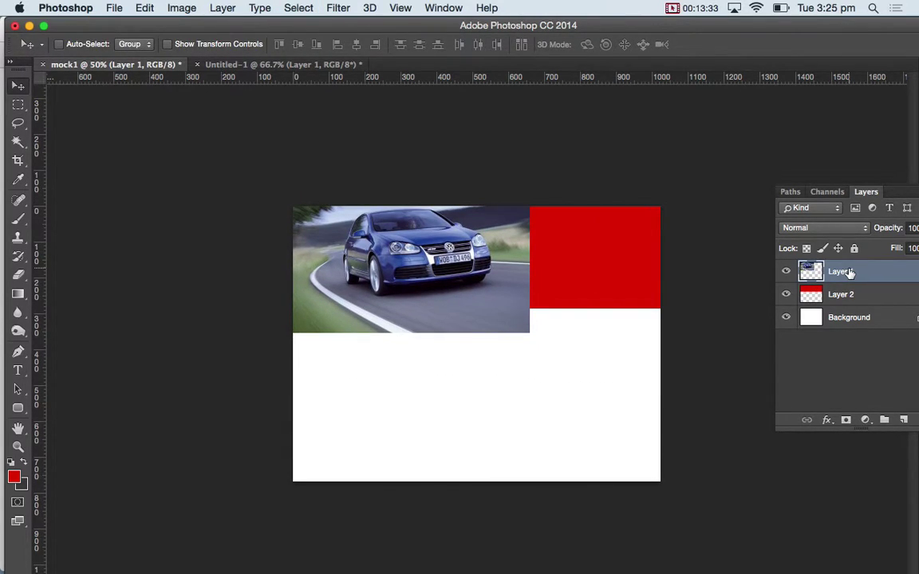
click(840, 294)
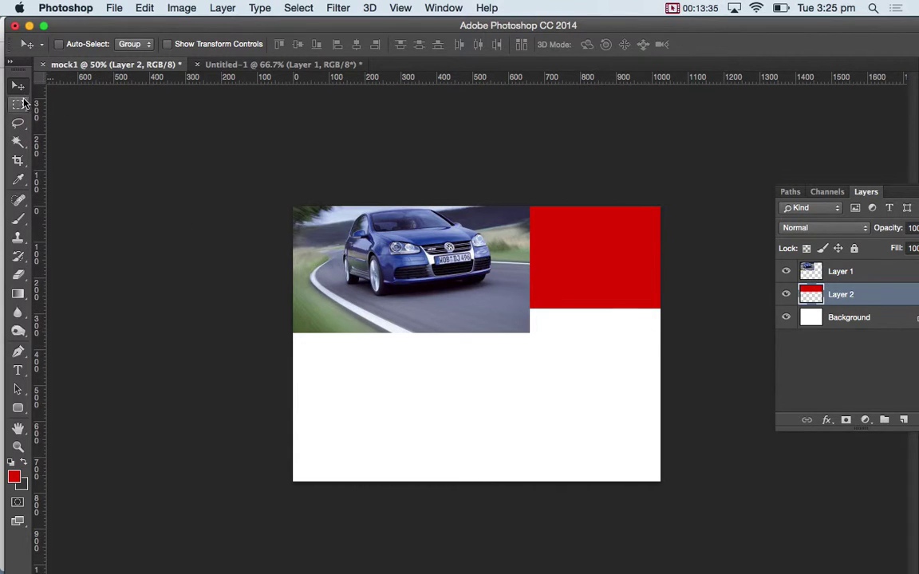
click(18, 103)
Step: Delete the strip of car photo hanging below the red band, then deselect
drag(689, 335, 247, 310)
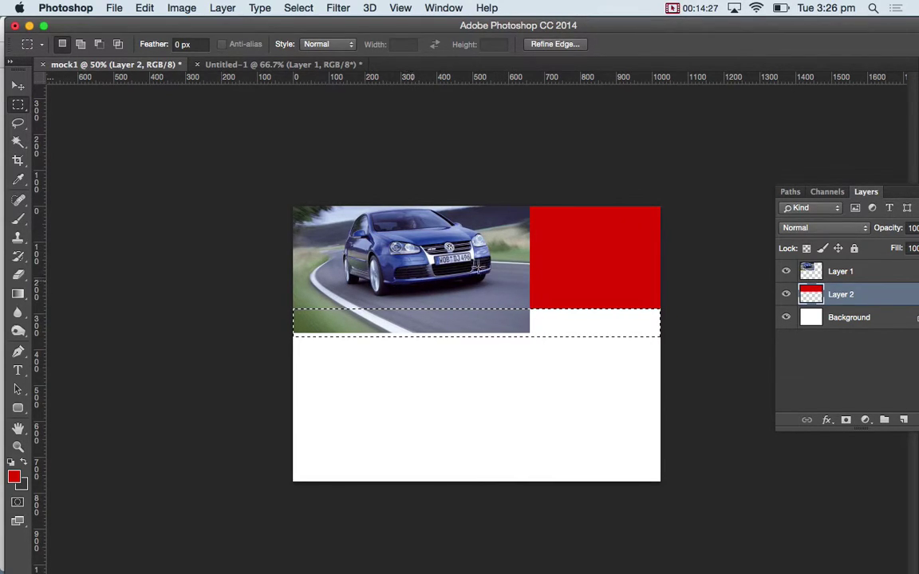
click(840, 272)
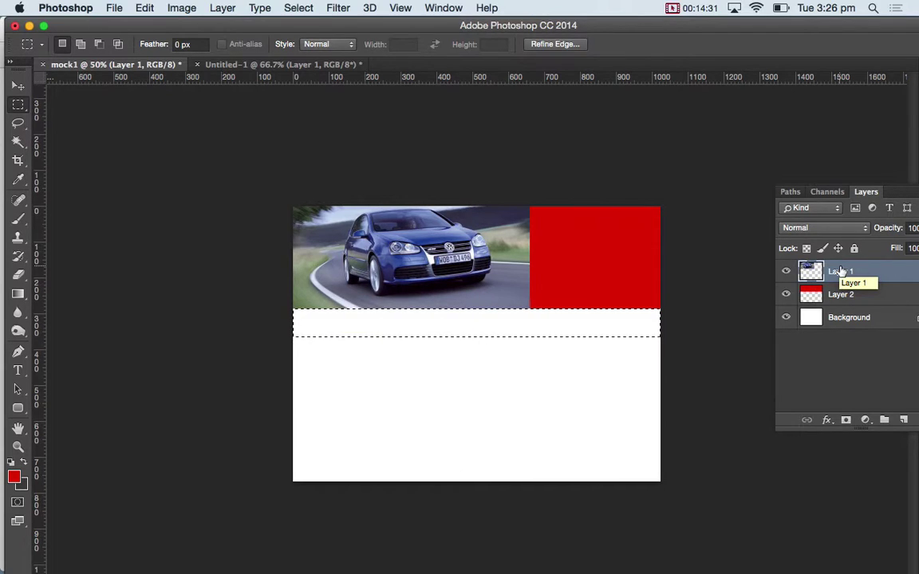
key(super+d)
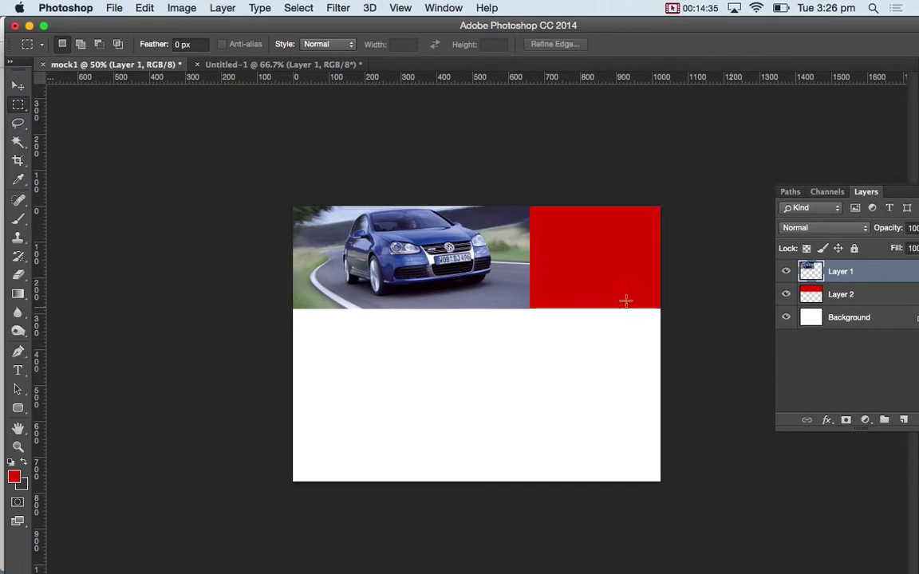
Step: Add a layer mask to the car photo and fade its right edge with a 600 px soft round brush
click(845, 420)
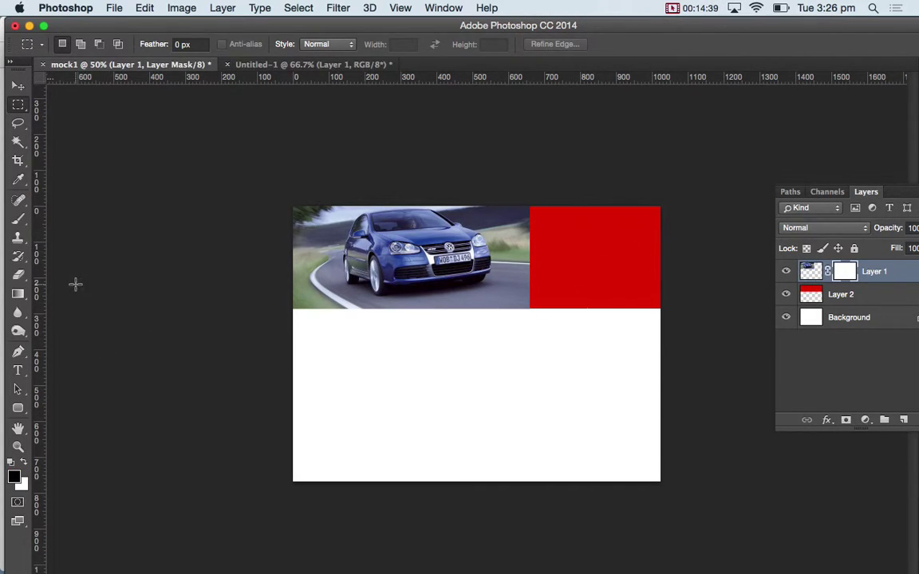
click(17, 217)
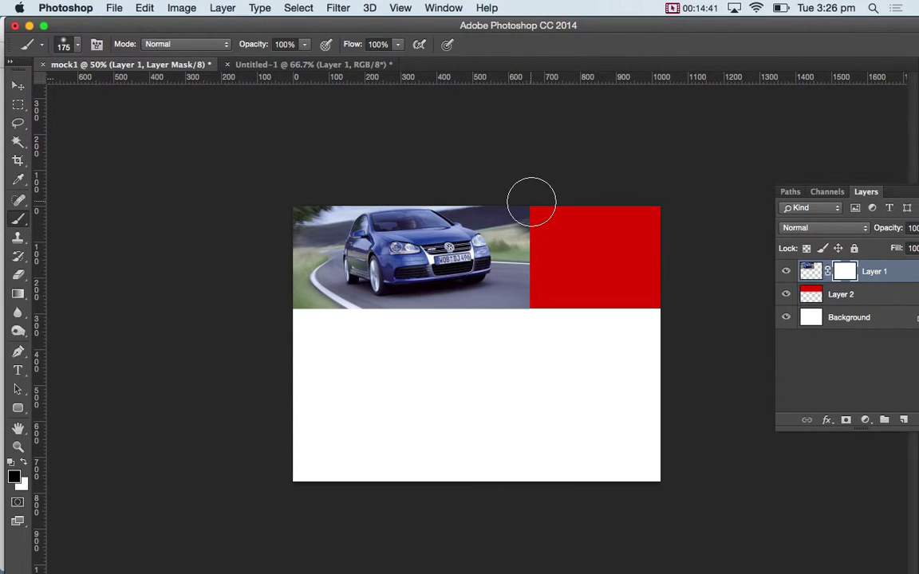
key(bracketright)
key(bracketright)
key(bracketright)
key(bracketright)
key(bracketright)
key(bracketright)
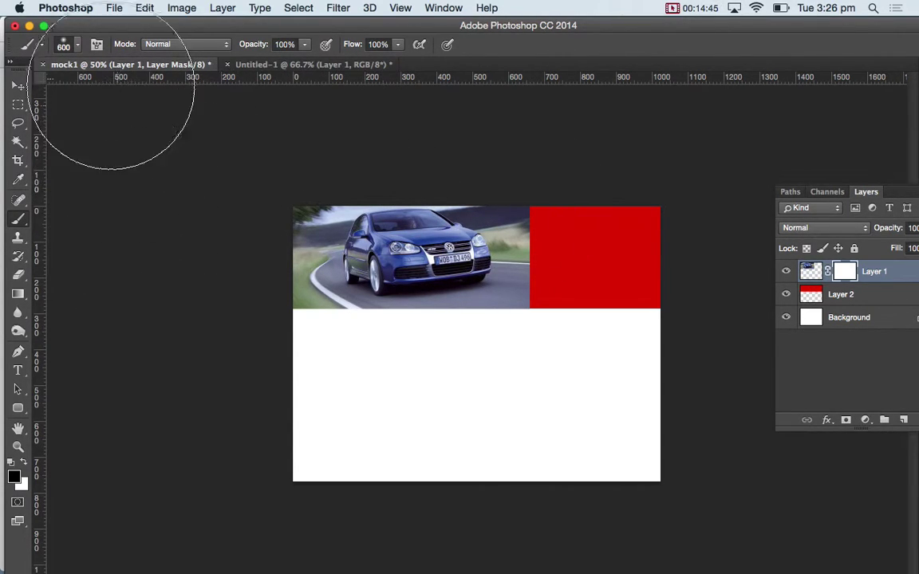
click(77, 48)
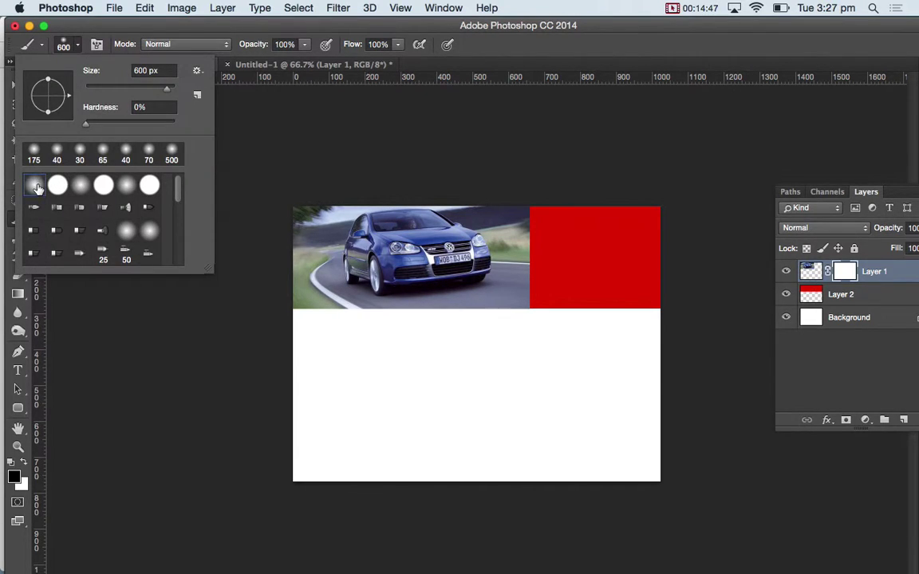
click(254, 155)
mouse_move(564, 190)
mouse_down()
mouse_move(590, 242)
mouse_move(585, 335)
mouse_move(570, 200)
mouse_move(587, 184)
mouse_move(610, 231)
mouse_move(614, 298)
mouse_move(581, 169)
mouse_move(609, 288)
mouse_up()
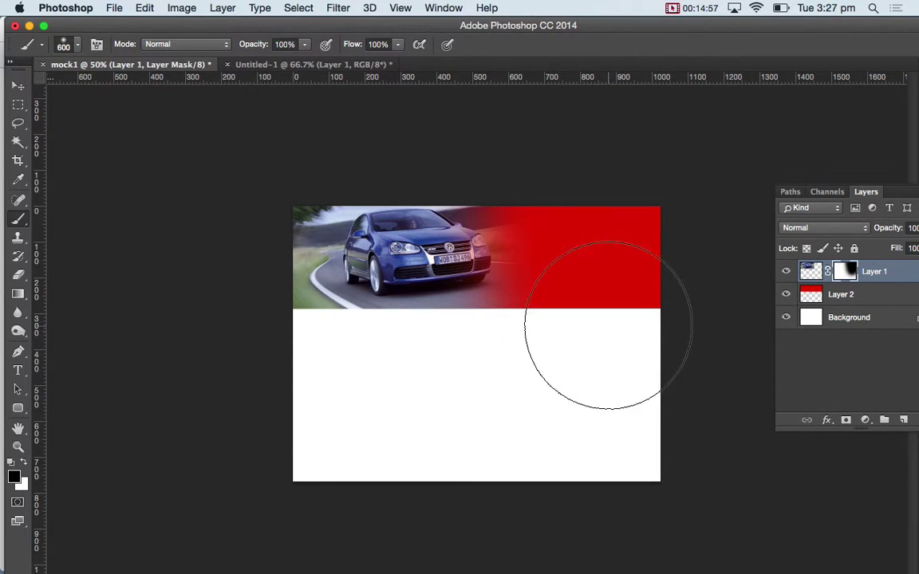
click(858, 297)
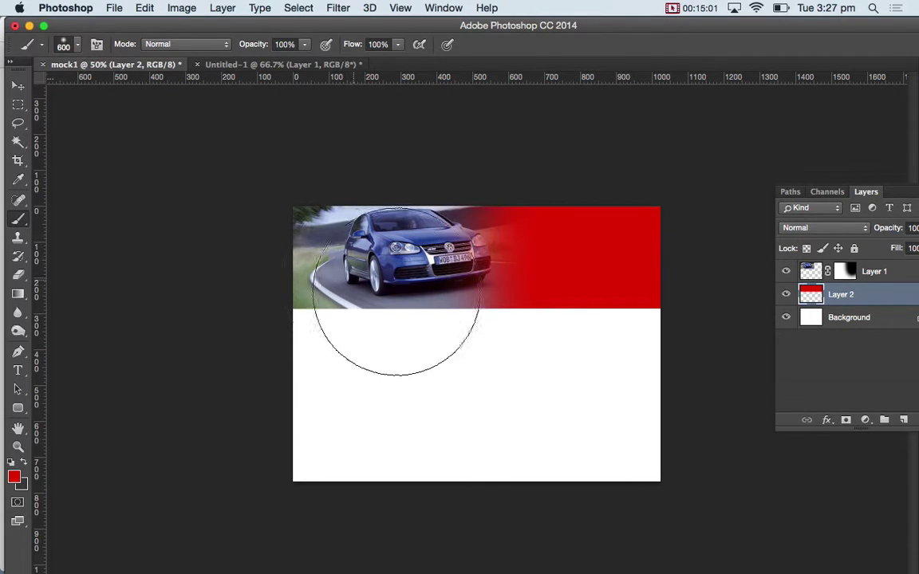
Step: Apply Hue/Saturation to the band: Hue -178, Saturation -15, Lightness -31
click(182, 8)
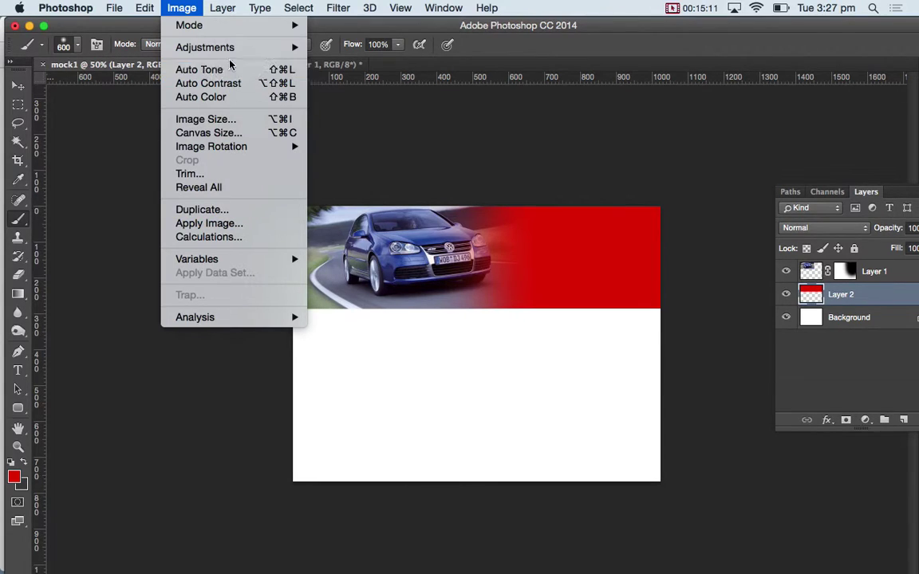
mouse_move(236, 51)
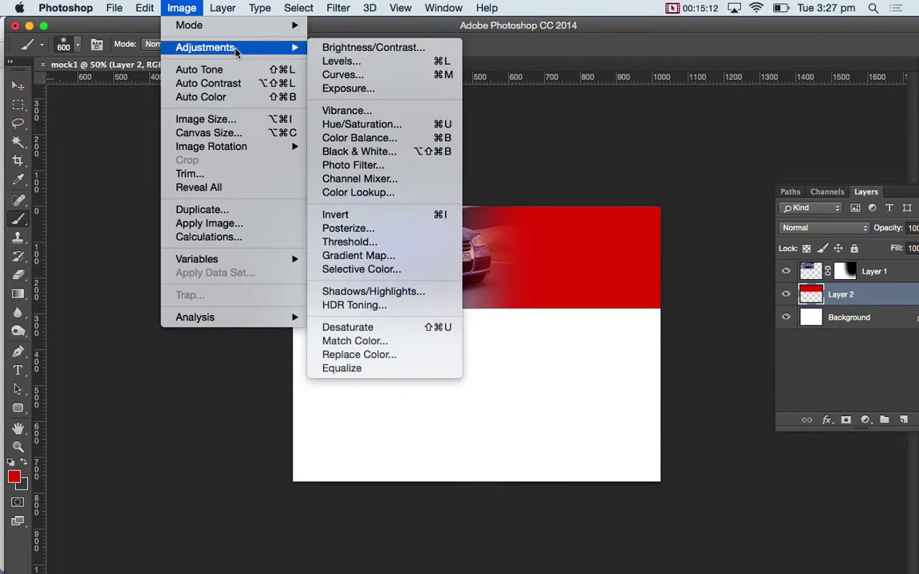
click(390, 127)
drag(691, 146, 640, 152)
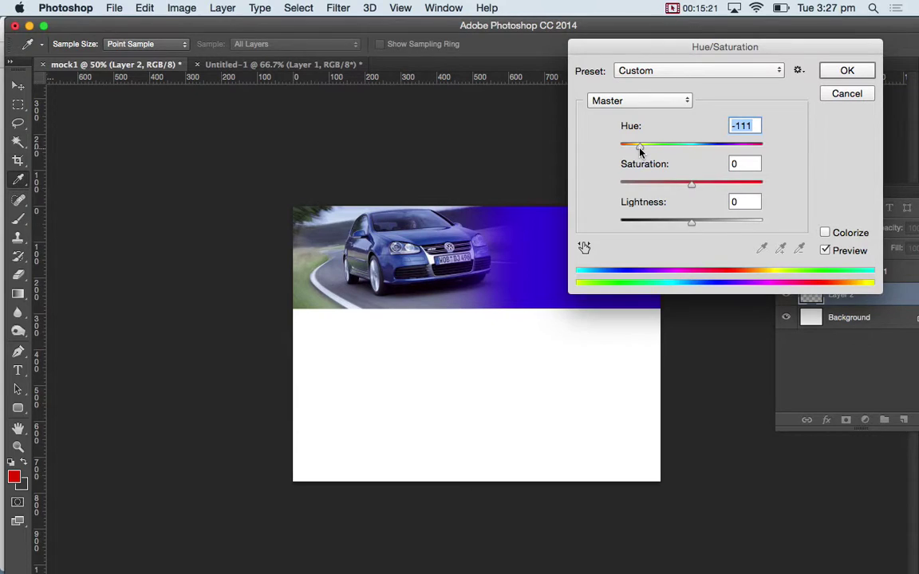
drag(642, 46, 746, 46)
mouse_move(742, 145)
mouse_down()
mouse_move(750, 180)
mouse_move(743, 148)
mouse_move(728, 151)
mouse_up()
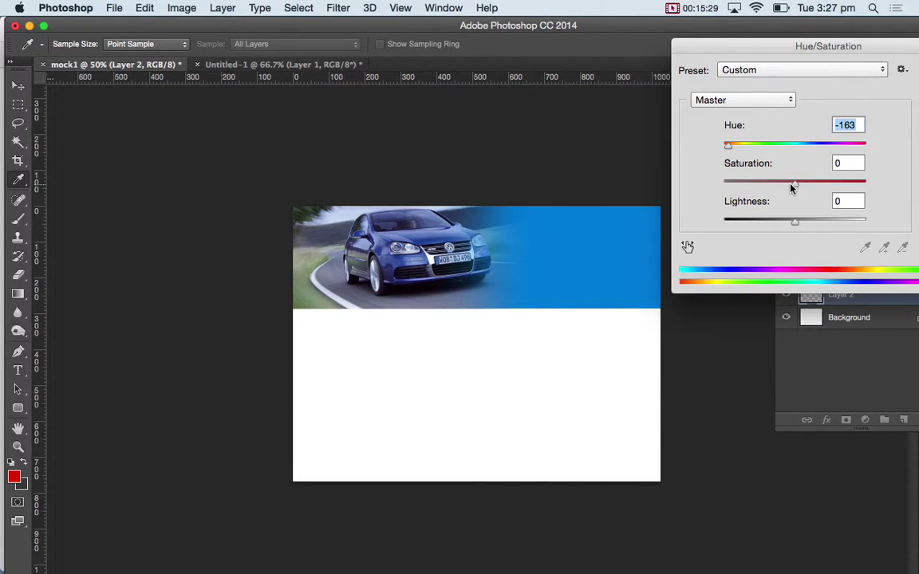
drag(794, 183, 780, 186)
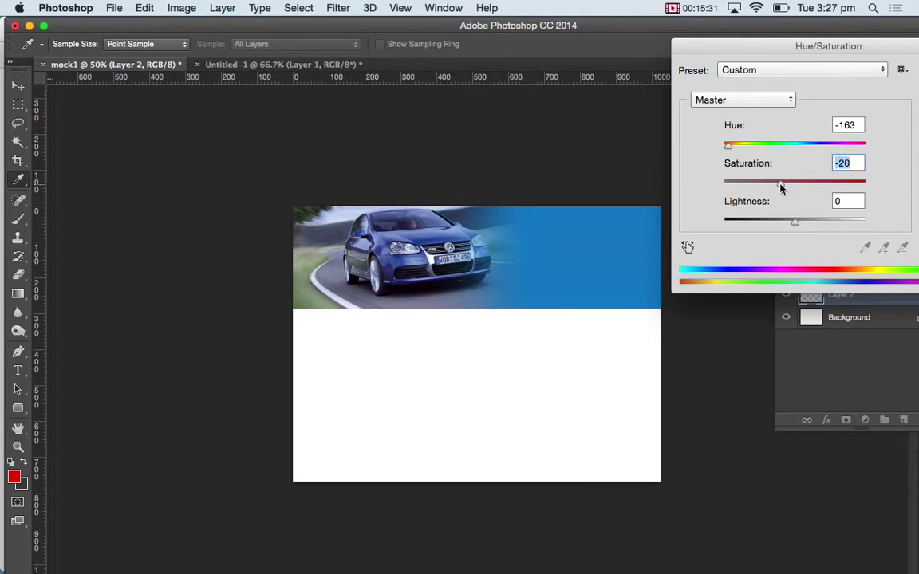
drag(796, 220, 773, 220)
mouse_move(779, 183)
mouse_down()
mouse_move(770, 186)
mouse_move(783, 186)
mouse_up()
drag(732, 147, 724, 148)
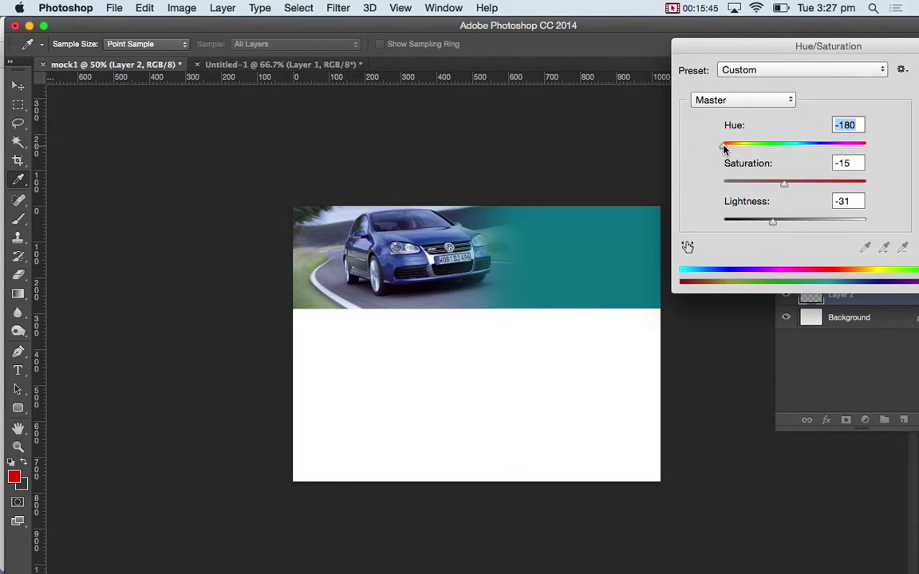
drag(724, 148, 723, 148)
drag(844, 53, 692, 53)
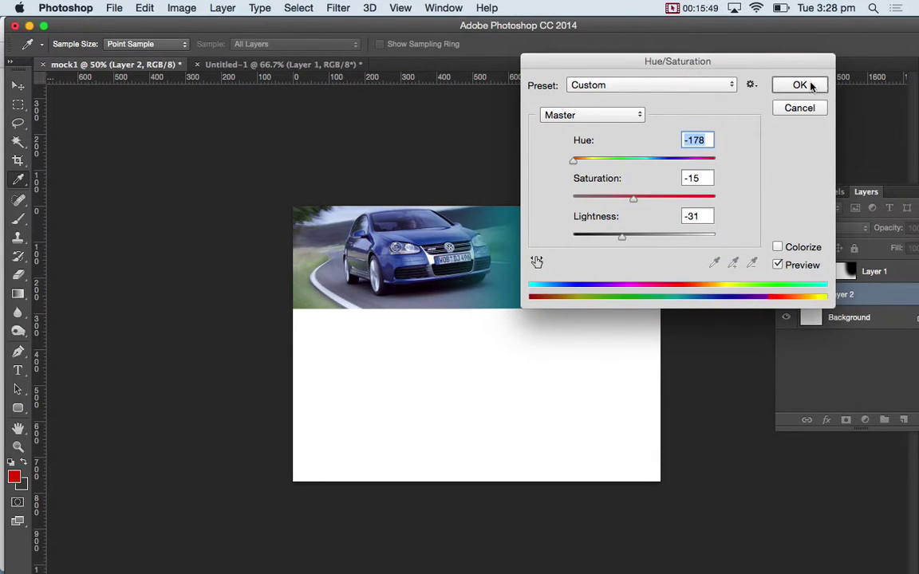
click(805, 84)
key(b)
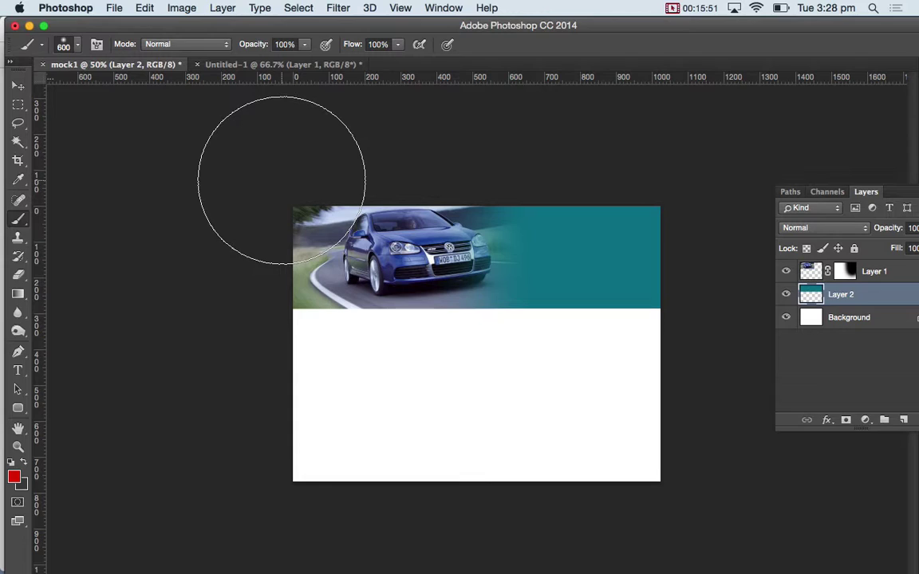
Step: Add the title text on the banner, starting by typing 'CAR'
click(20, 369)
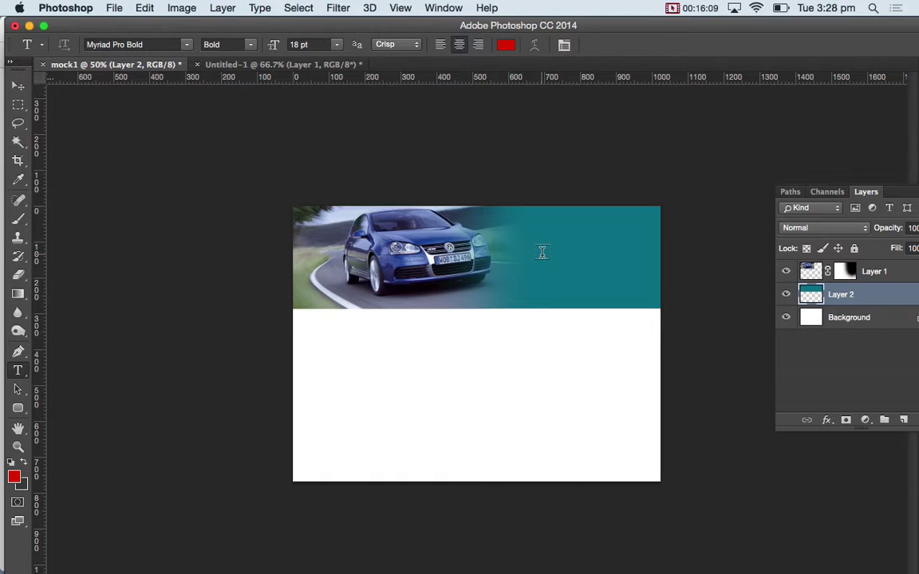
click(903, 419)
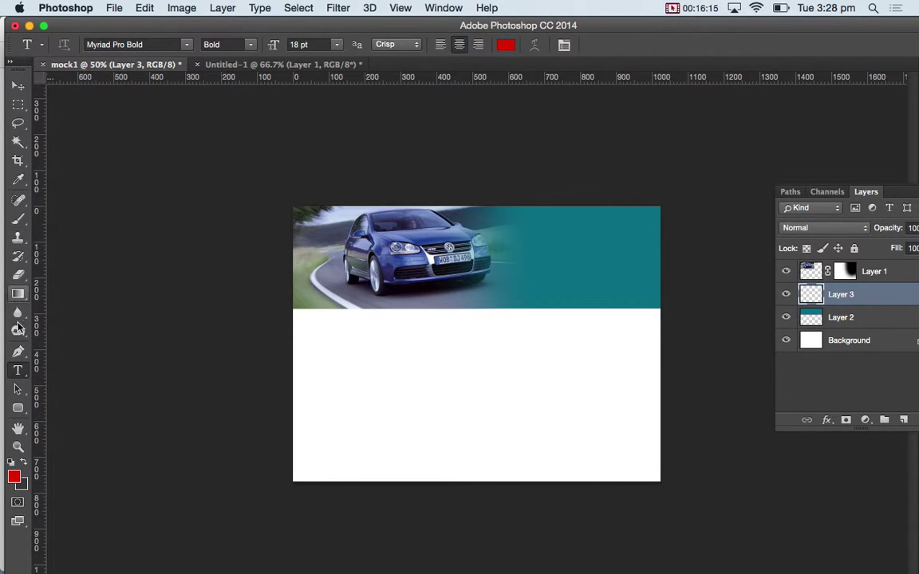
click(515, 252)
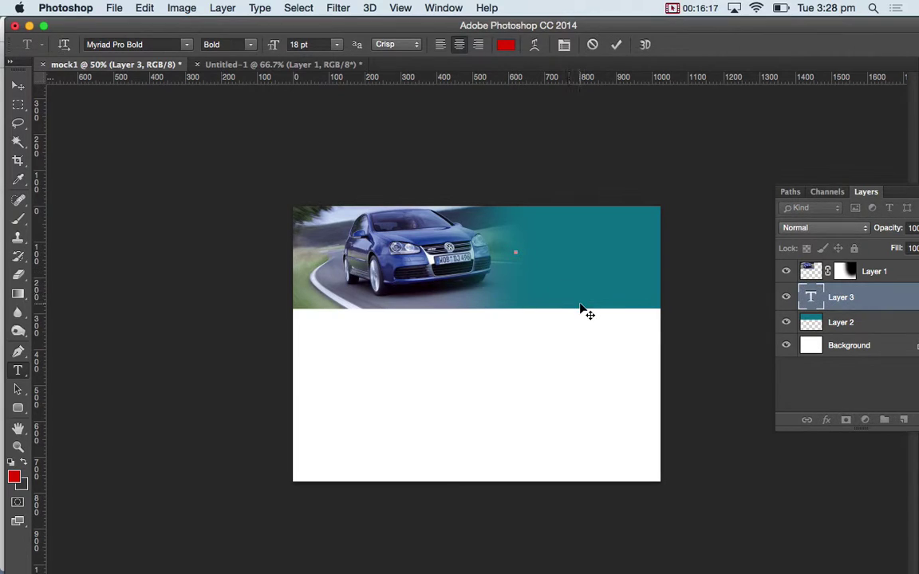
text(CAR)
click(18, 85)
Step: Scale up the DYL Car Info title and move it up and left on the banner
key(super+t)
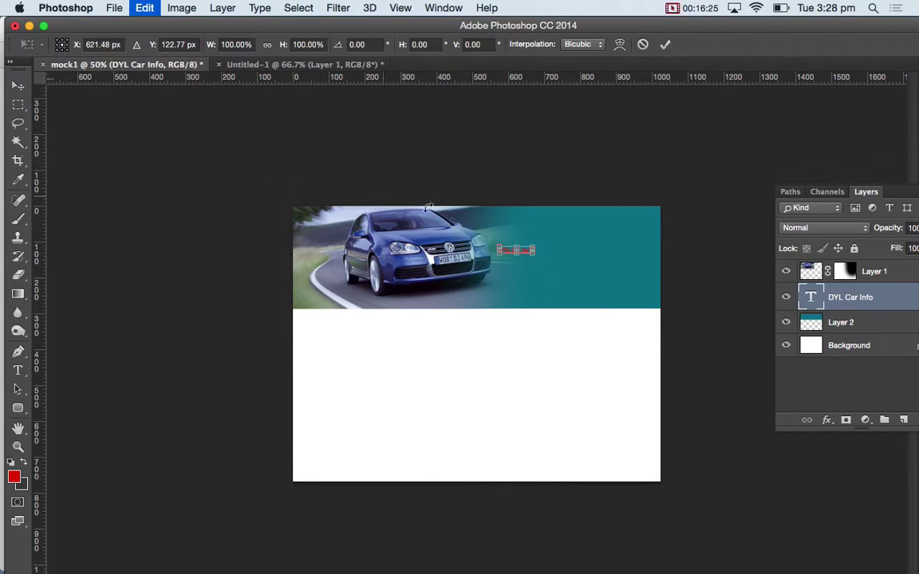
drag(538, 250, 661, 280)
drag(549, 272, 532, 247)
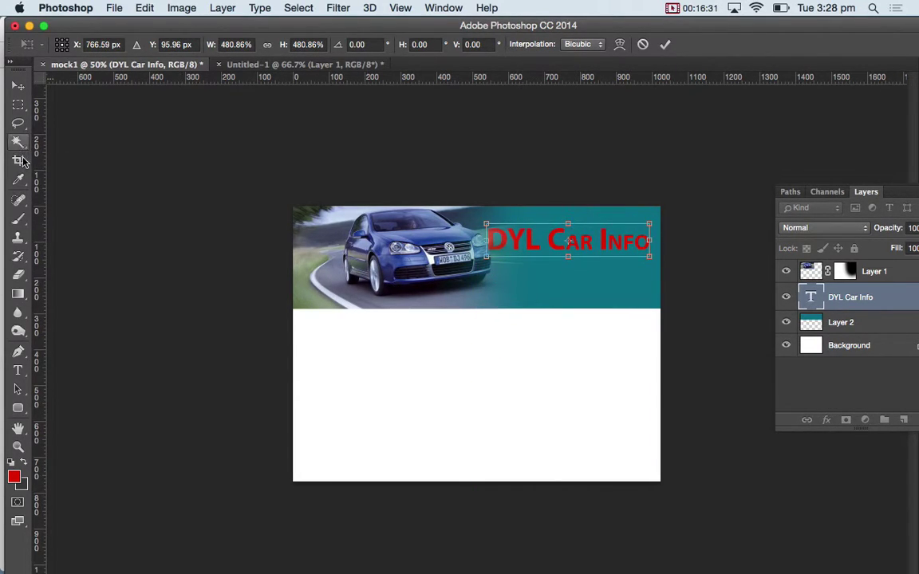
key(Return)
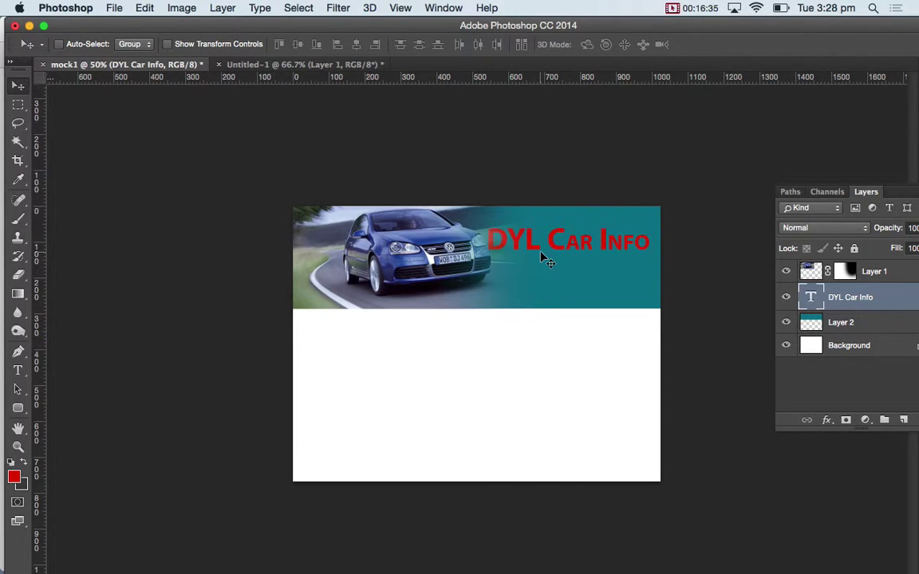
key(ctrl+t)
drag(431, 232, 504, 259)
key(Return)
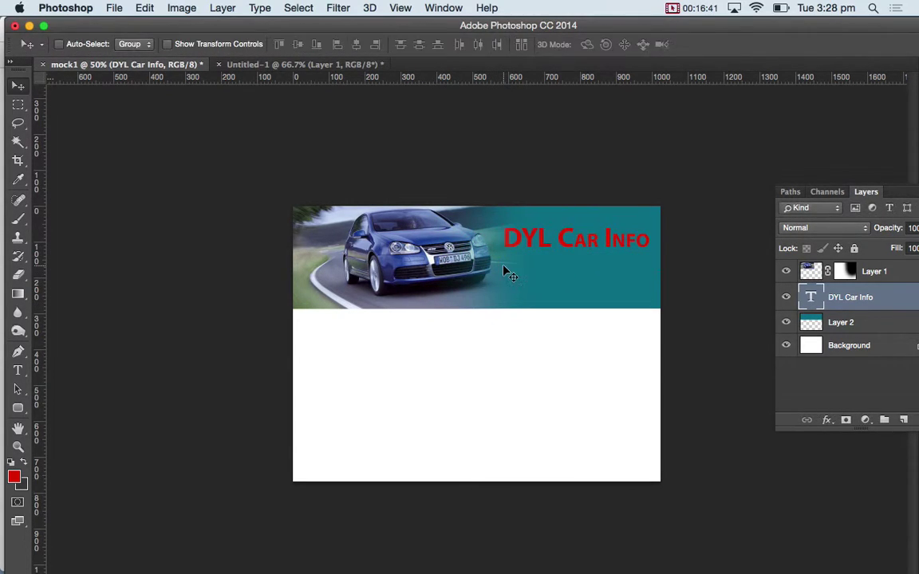
Step: Try deleting 'Car Info' from the title, then undo to restore 'DYL Car Info'
click(17, 370)
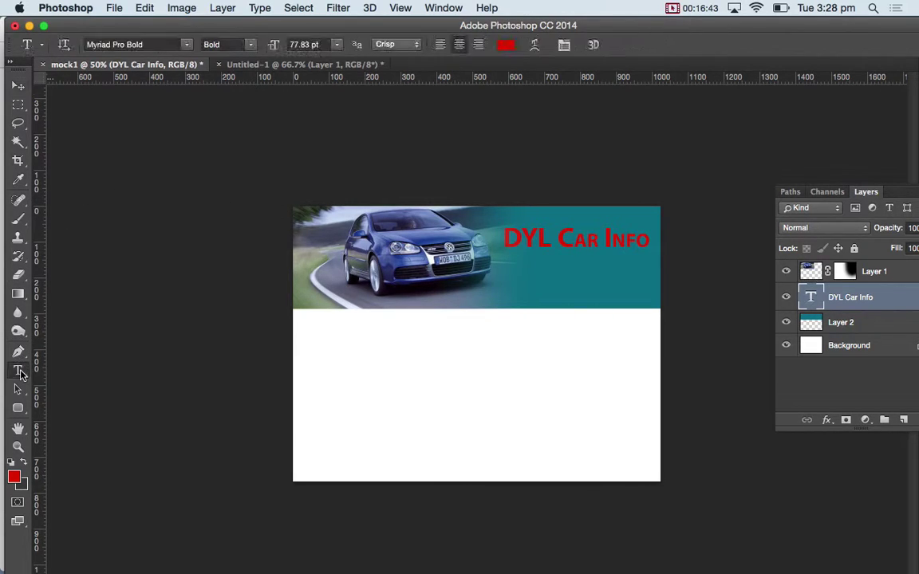
click(558, 239)
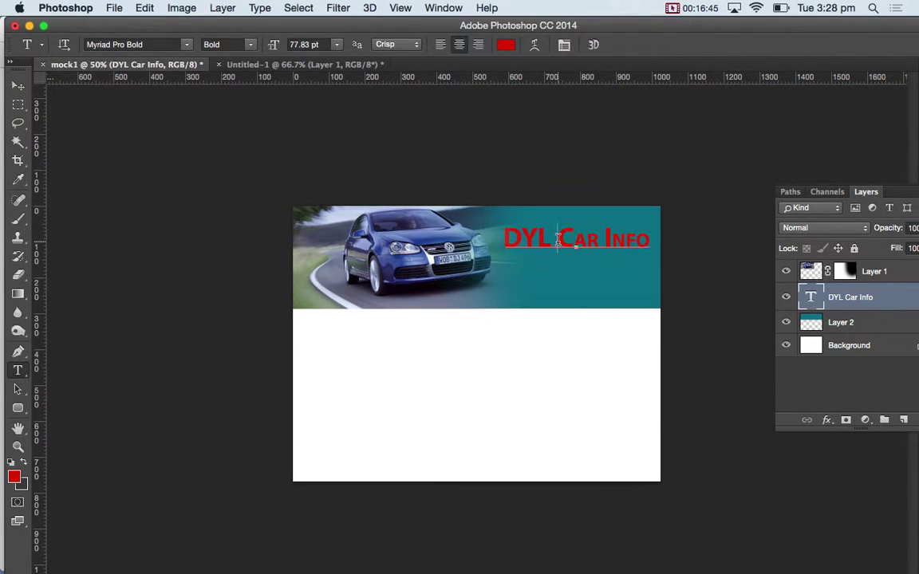
drag(559, 240, 661, 233)
key(BackSpace)
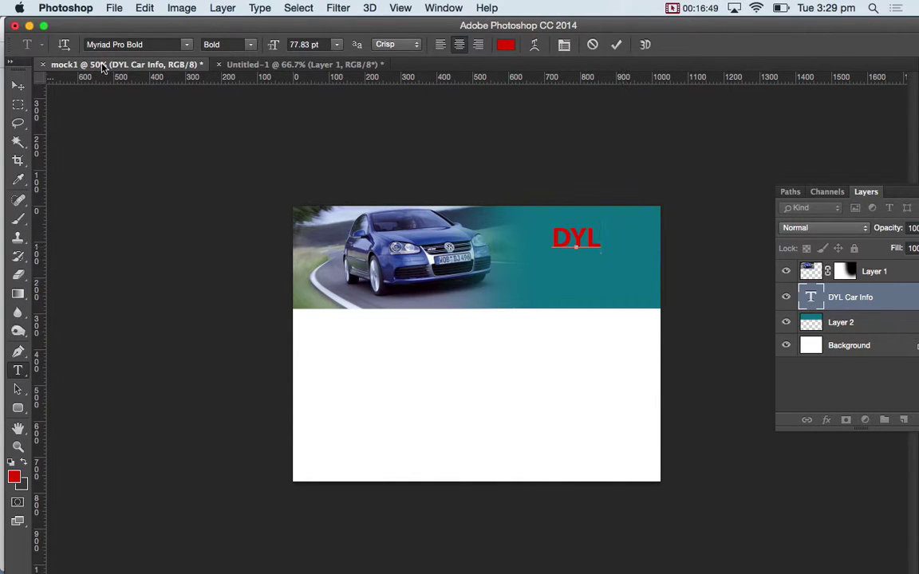
click(18, 84)
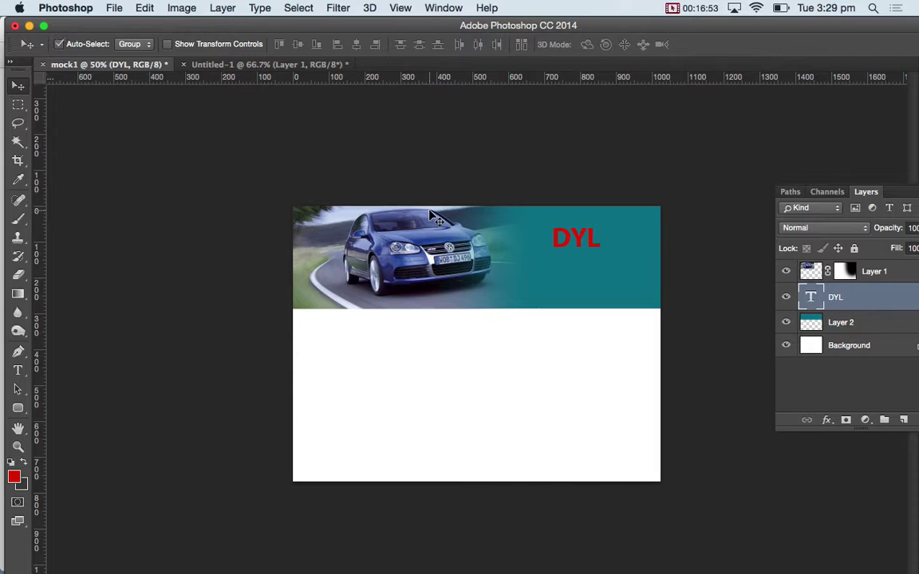
key(super+z)
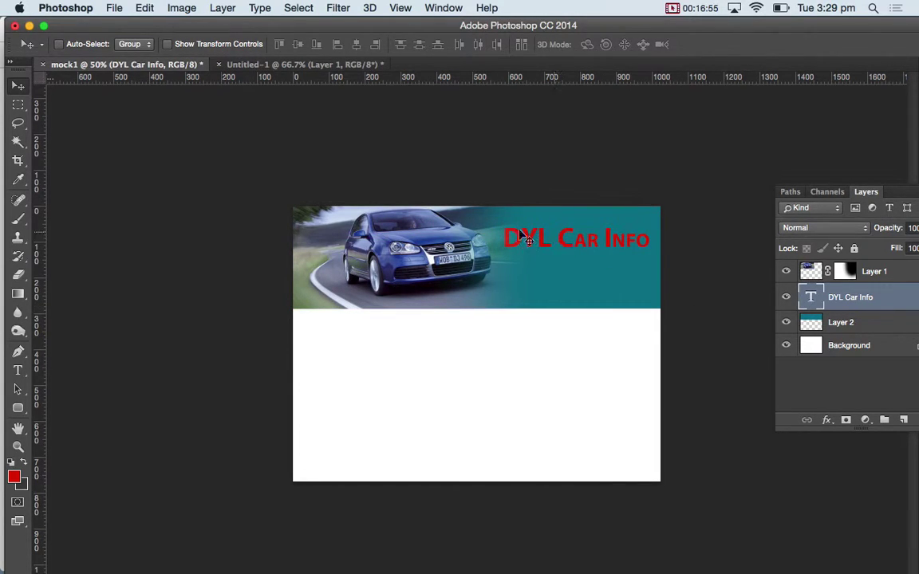
click(17, 368)
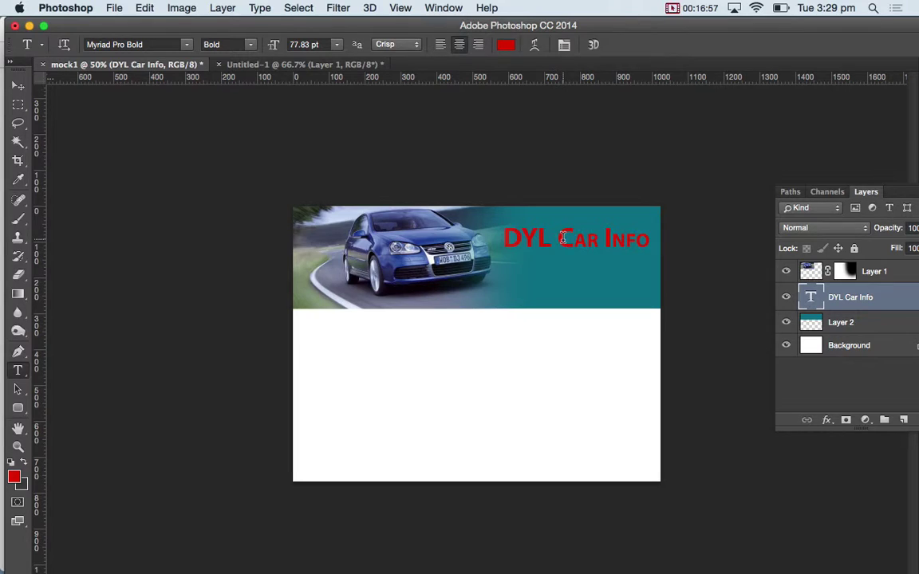
Step: Colour the letters DYL white
drag(501, 237, 551, 237)
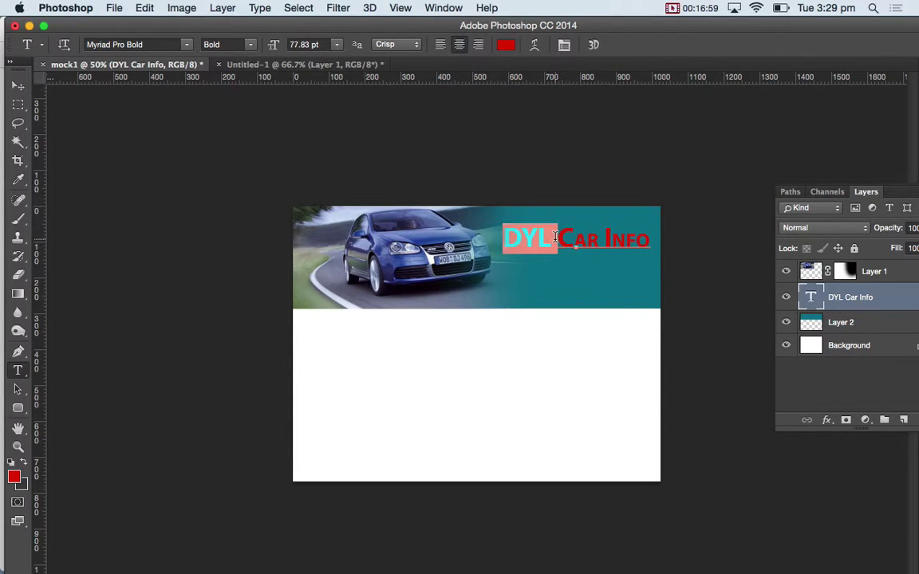
click(505, 44)
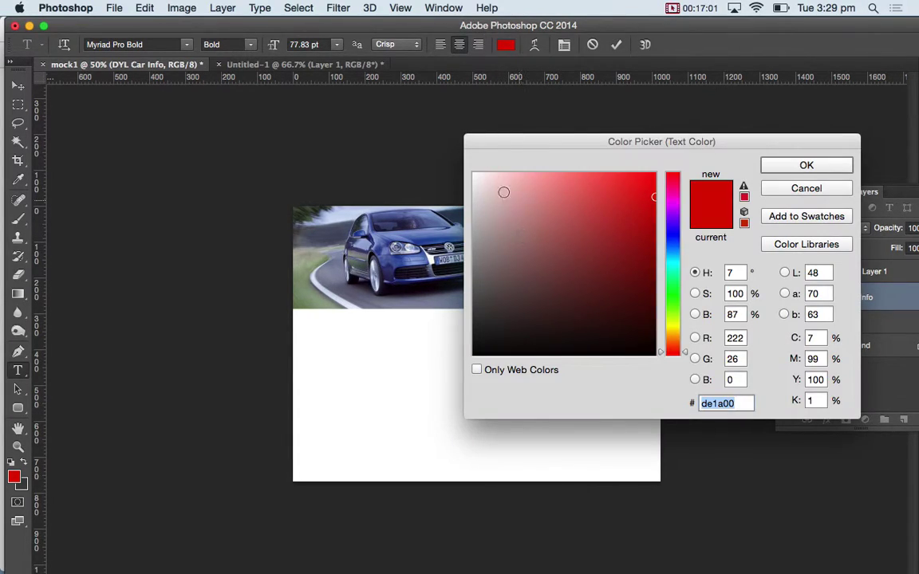
drag(509, 200, 425, 132)
click(782, 167)
Step: Colour the word Car bright yellow
drag(558, 237, 598, 237)
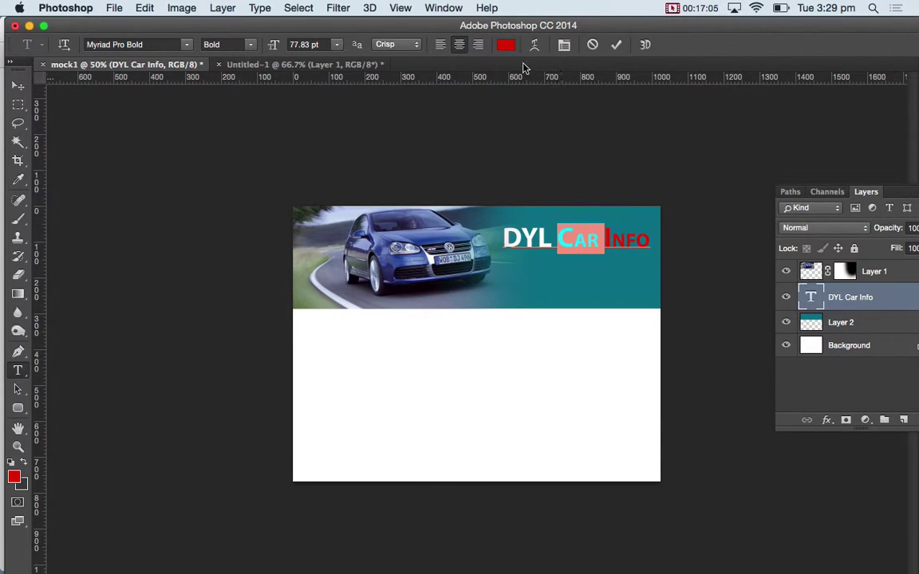
click(506, 44)
click(642, 244)
click(672, 322)
click(790, 165)
click(612, 237)
drag(559, 238, 598, 237)
click(506, 44)
drag(599, 184, 711, 151)
click(806, 165)
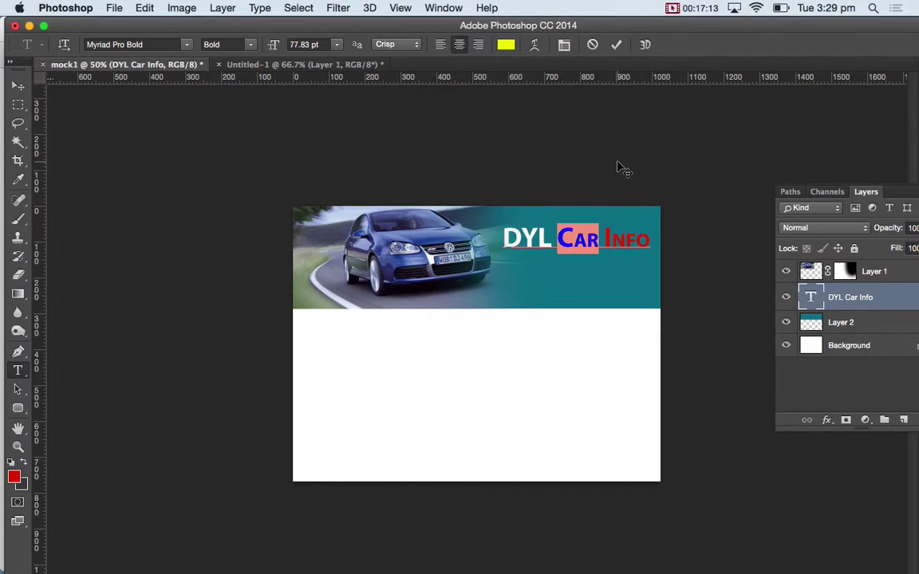
click(600, 239)
drag(600, 240, 549, 241)
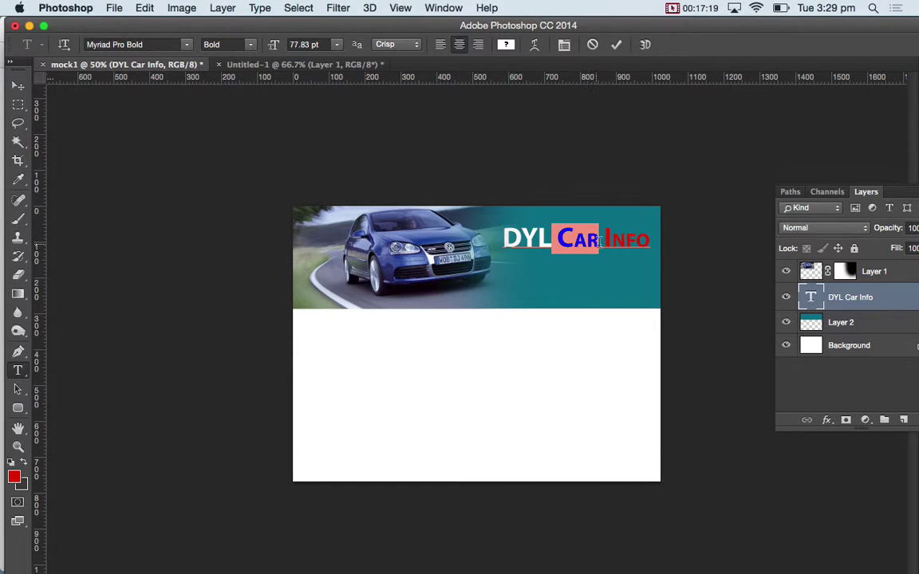
Step: Make Info the same yellow as Car and add a full stop after it
drag(602, 240, 686, 236)
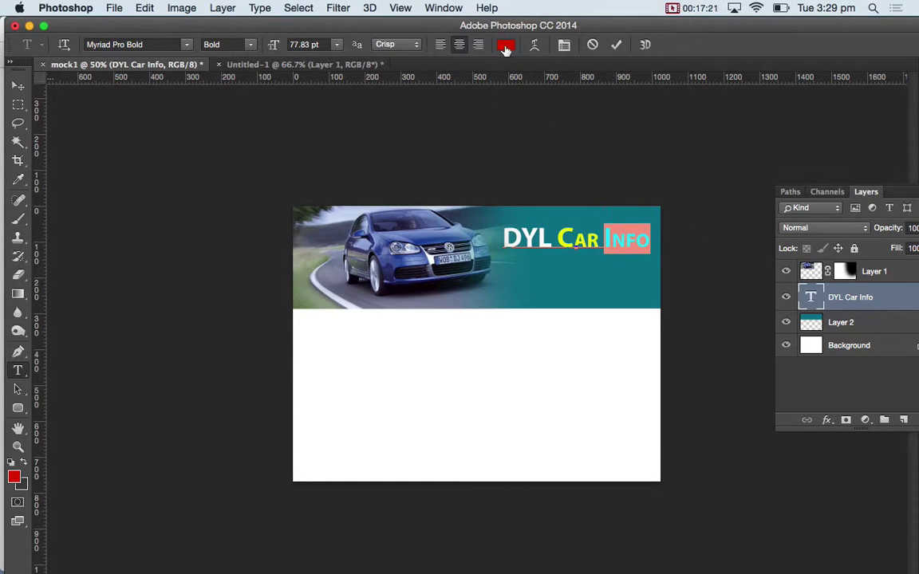
click(506, 45)
click(478, 173)
click(806, 165)
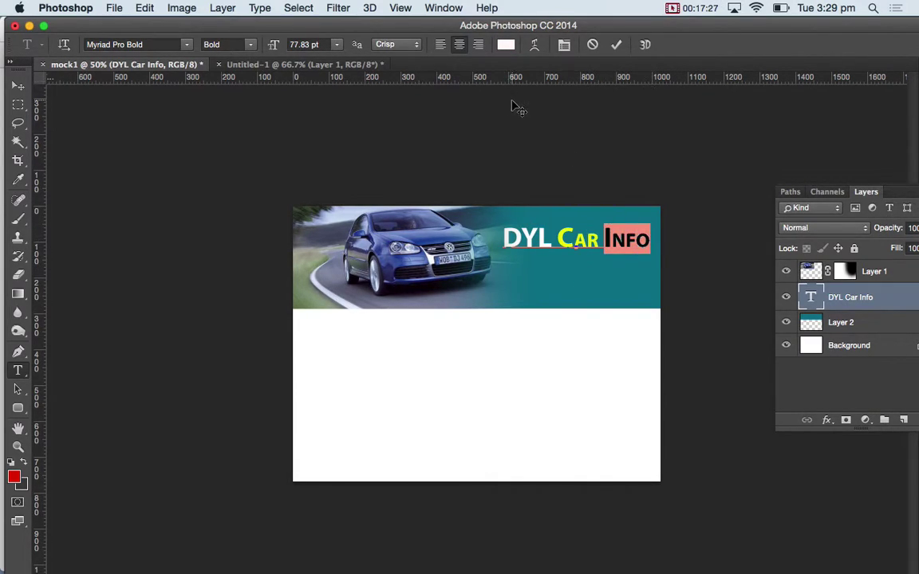
click(505, 45)
drag(648, 143, 729, 264)
click(560, 242)
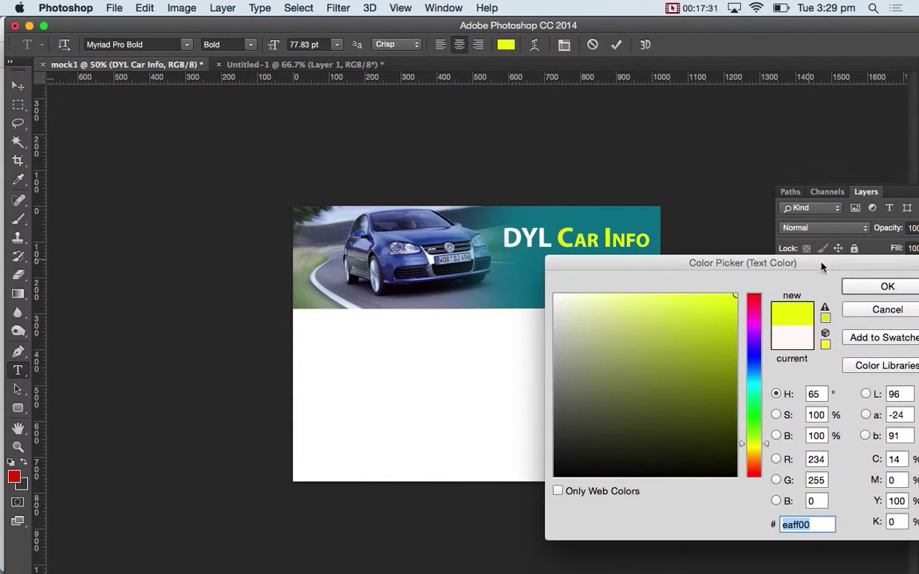
key(Return)
click(636, 236)
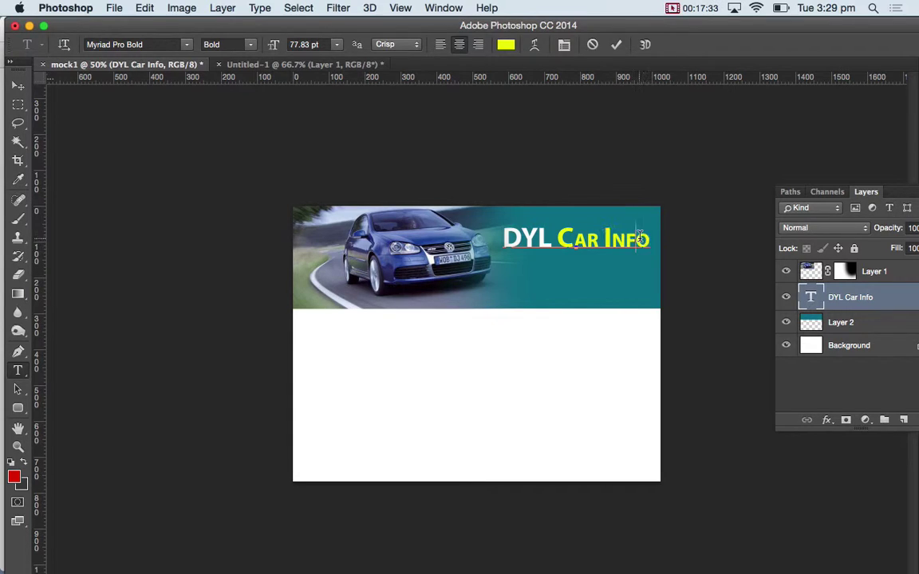
text(.)
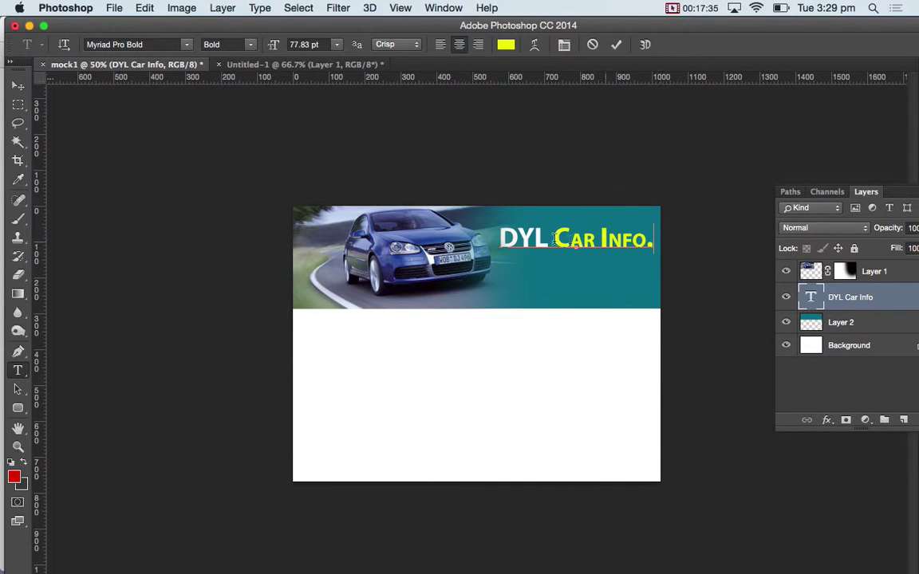
drag(553, 239, 653, 239)
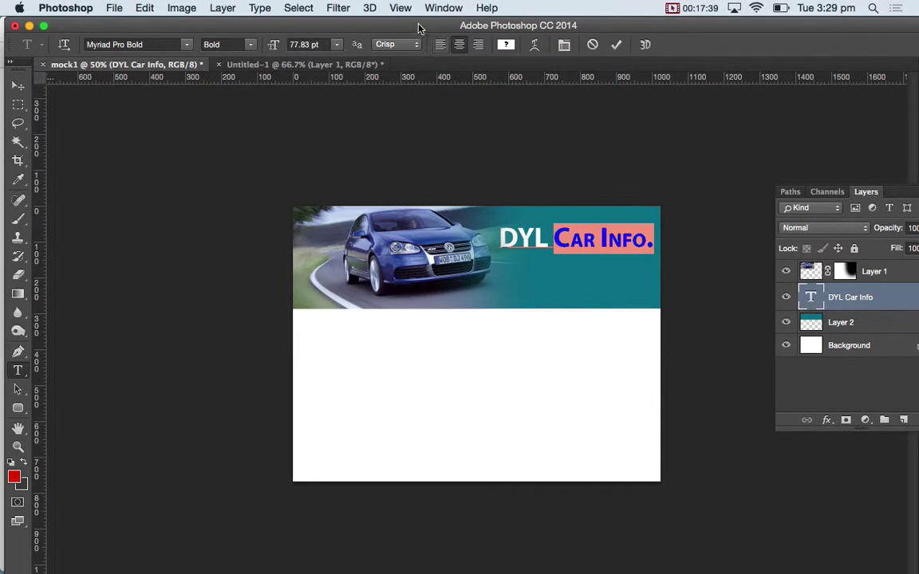
Step: Set the title's font size to 90 pt
click(335, 46)
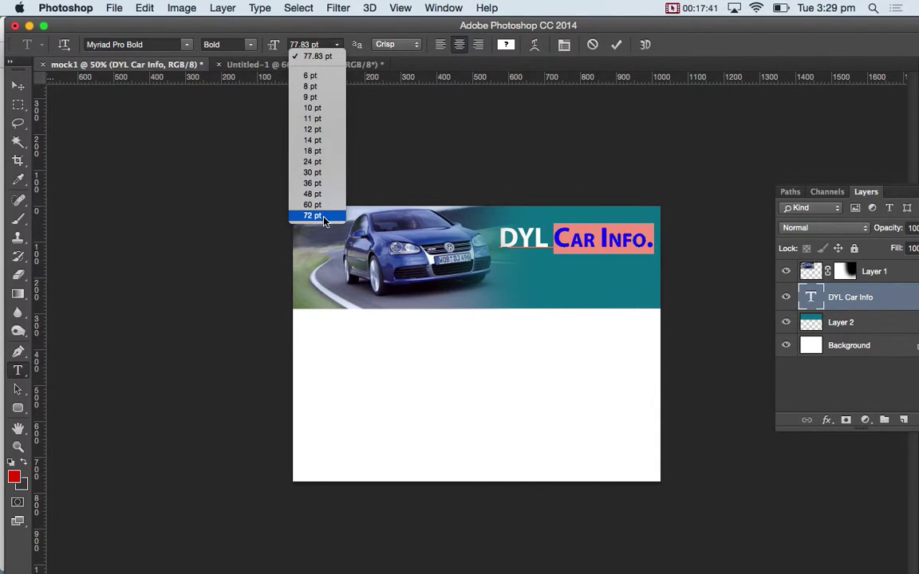
click(303, 45)
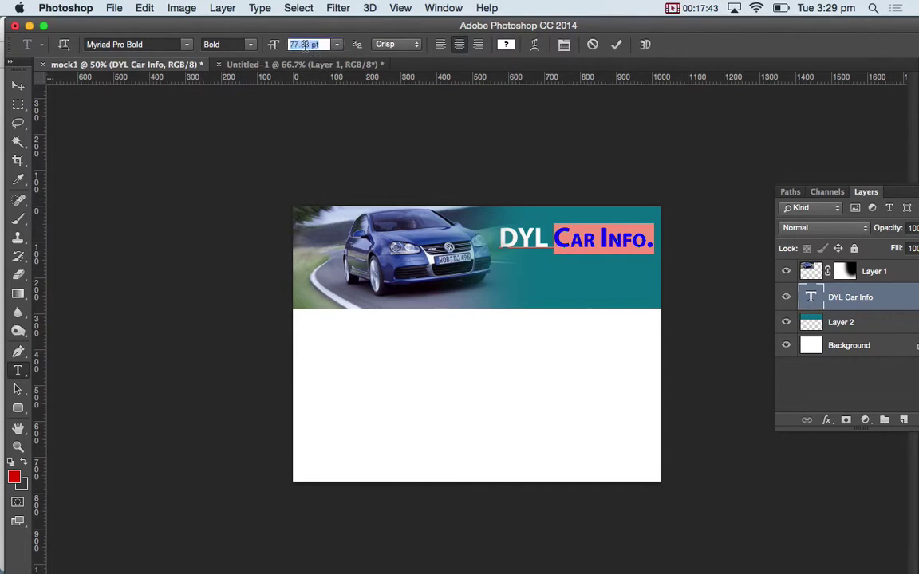
text(90)
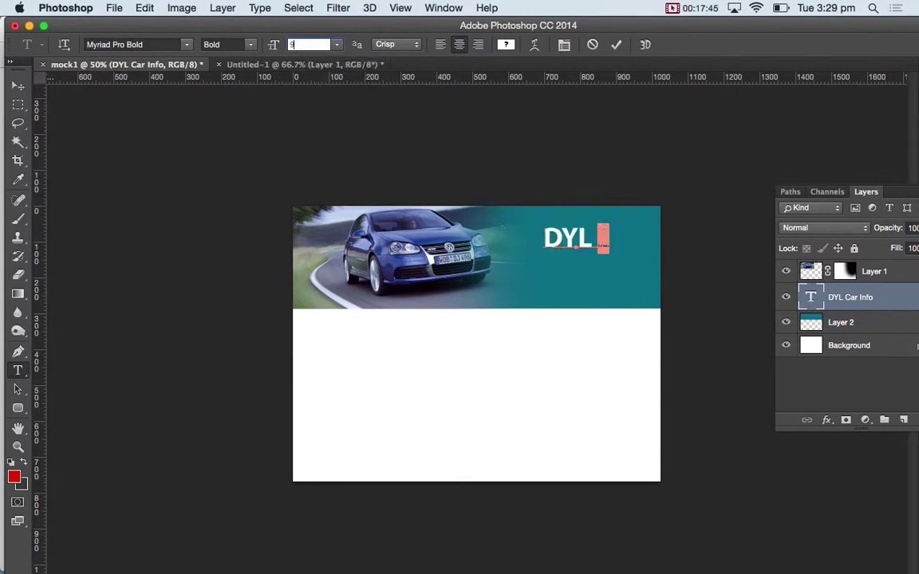
click(18, 82)
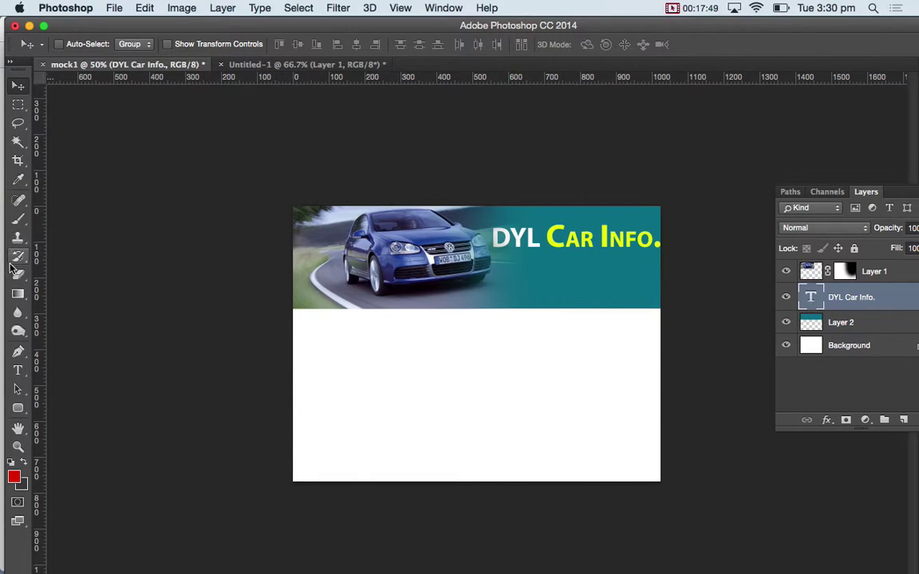
Step: Set DYL to Bold Italic and remove the full stop after Info
click(18, 370)
drag(542, 237, 481, 239)
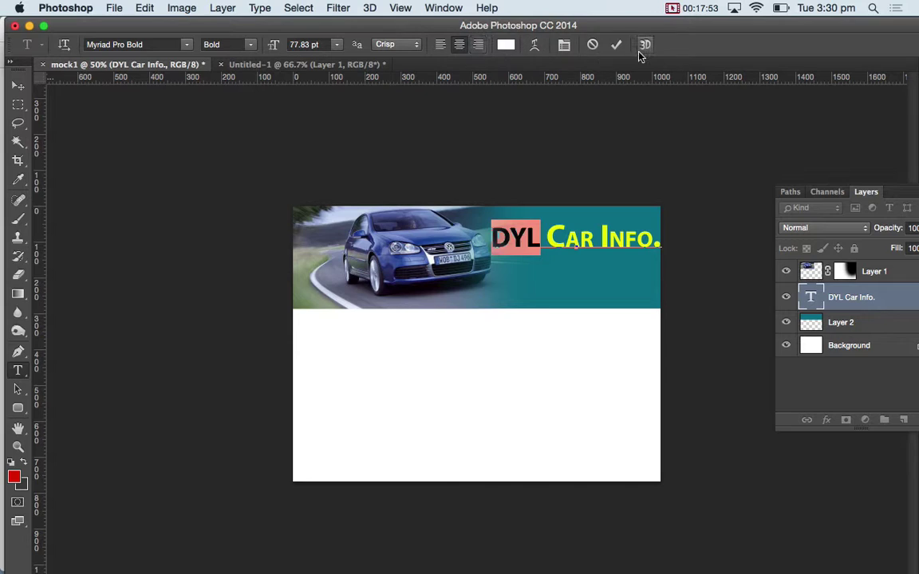
click(247, 45)
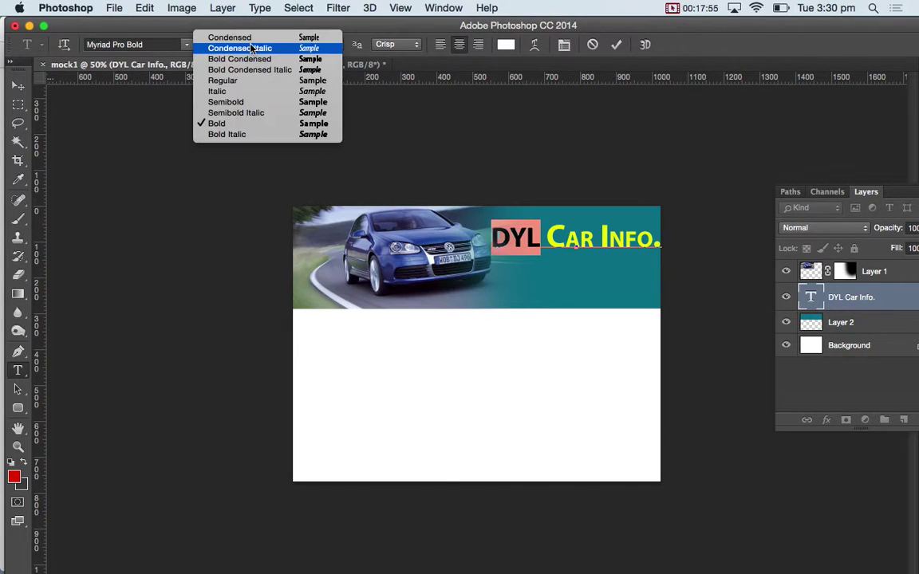
click(241, 114)
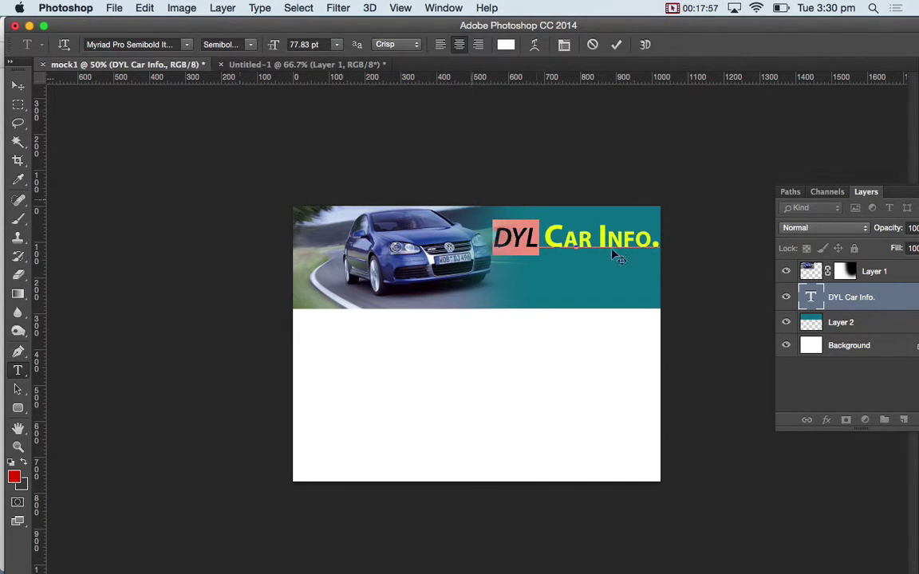
click(252, 46)
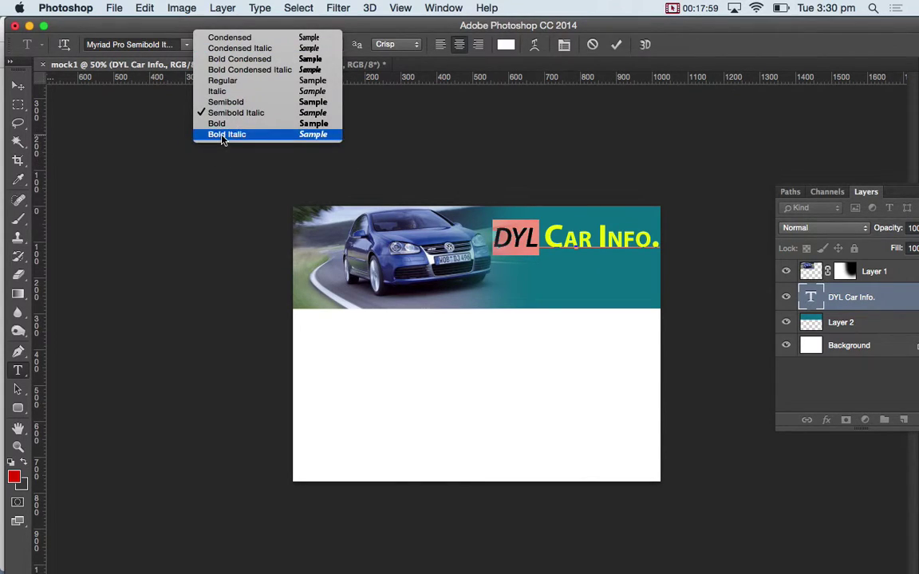
click(222, 135)
click(525, 248)
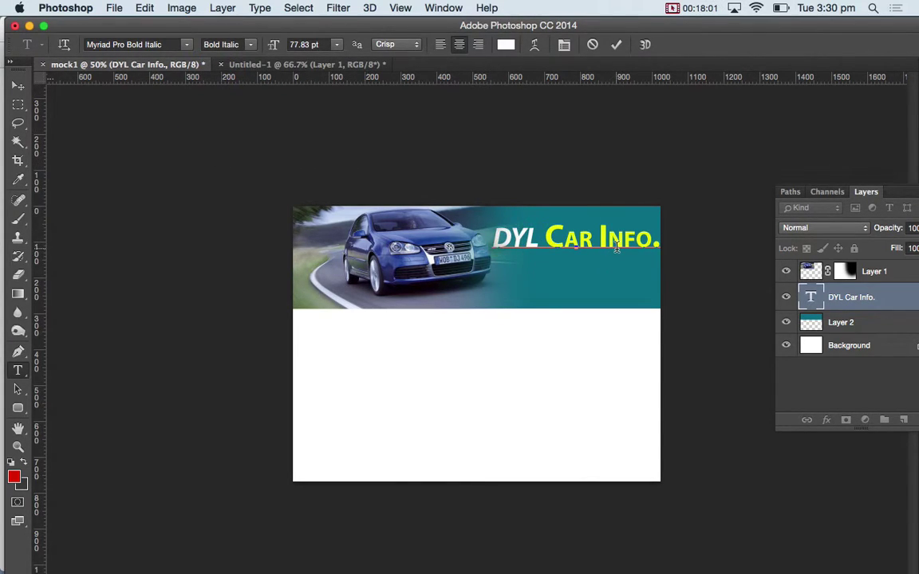
click(661, 242)
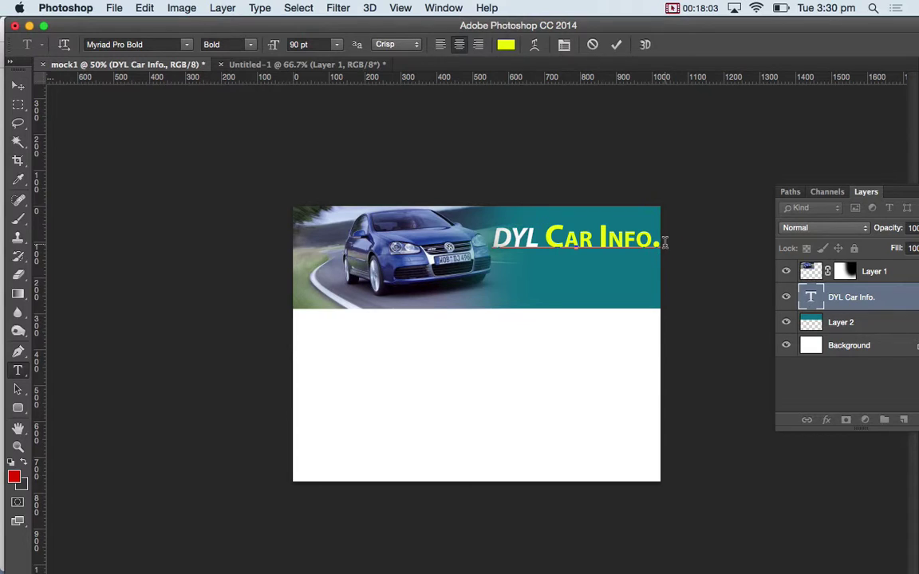
key(BackSpace)
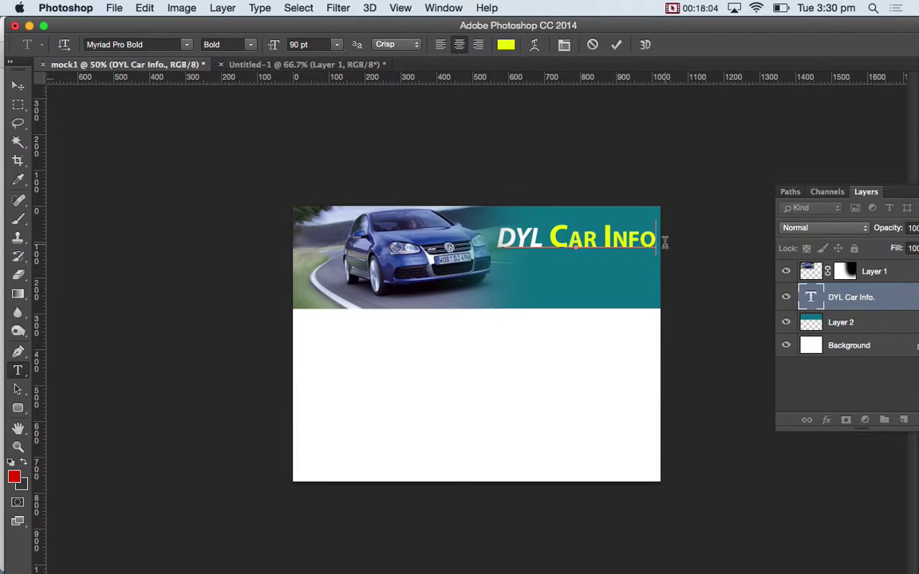
click(13, 86)
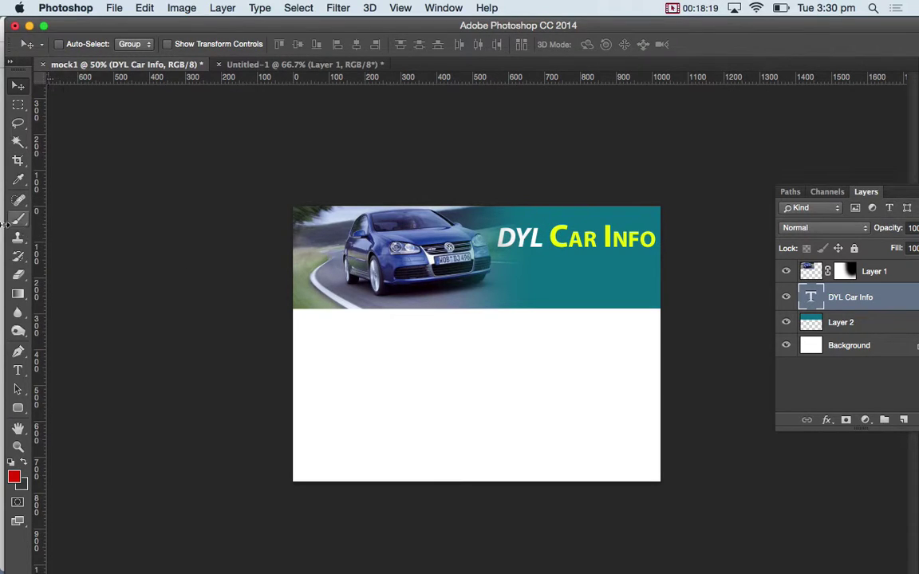
Step: Set DYL in Georgia Bold Italic and nudge the title left
click(18, 370)
drag(550, 239, 468, 242)
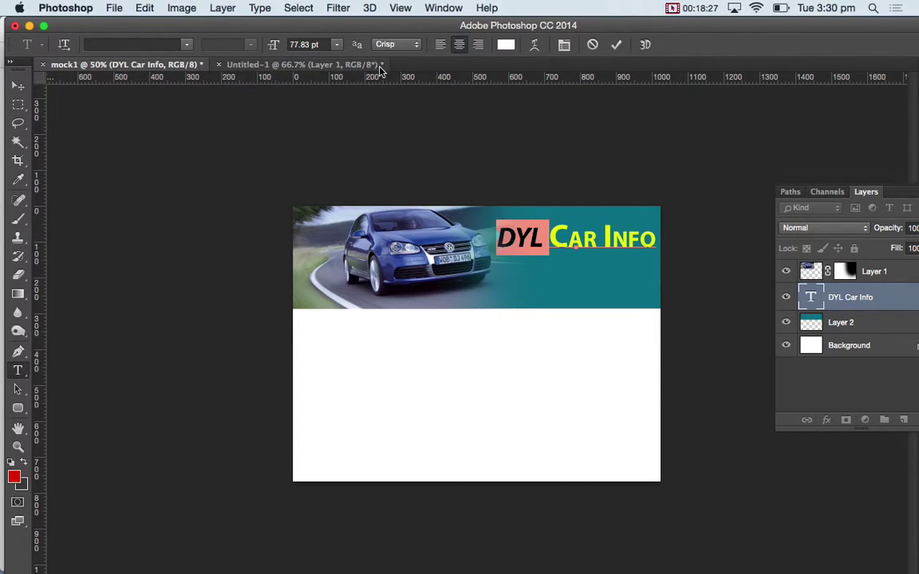
click(274, 45)
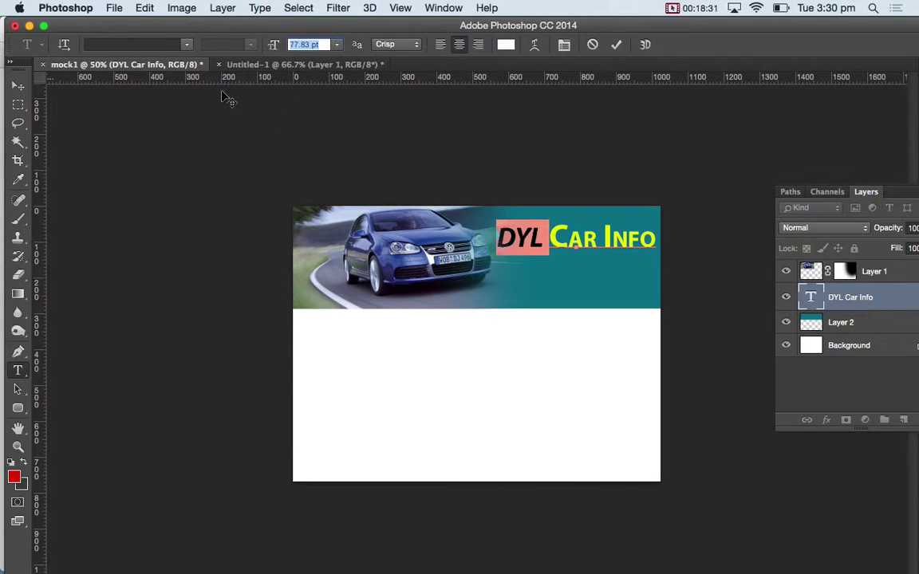
click(185, 44)
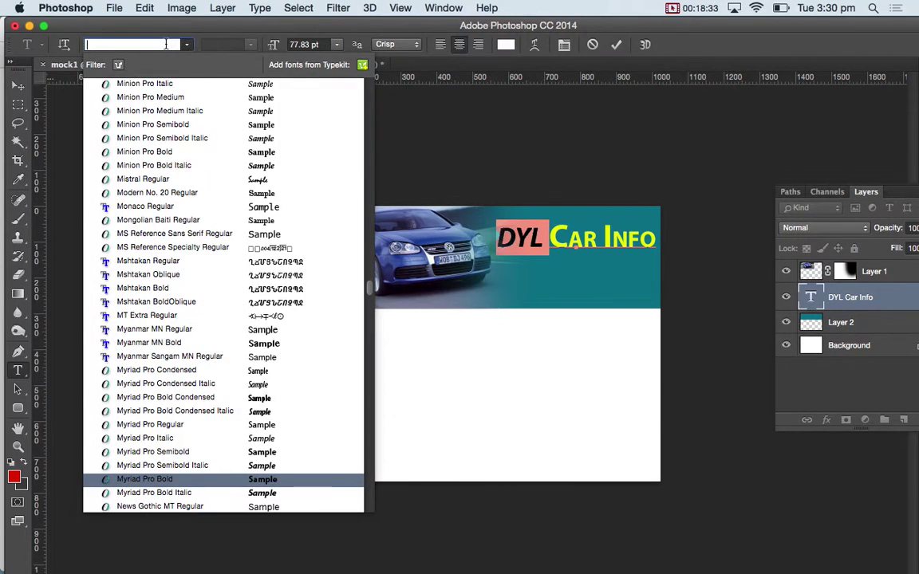
text(Geo)
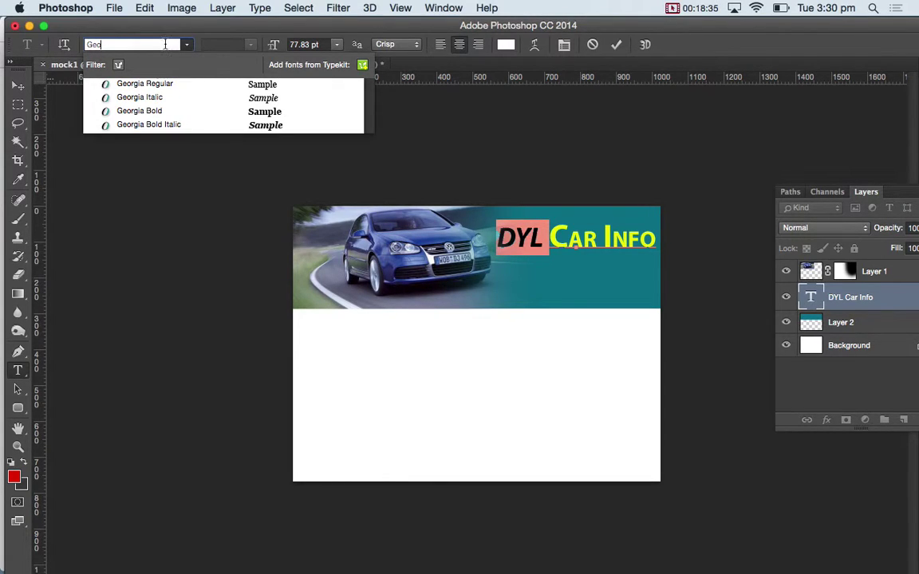
click(149, 124)
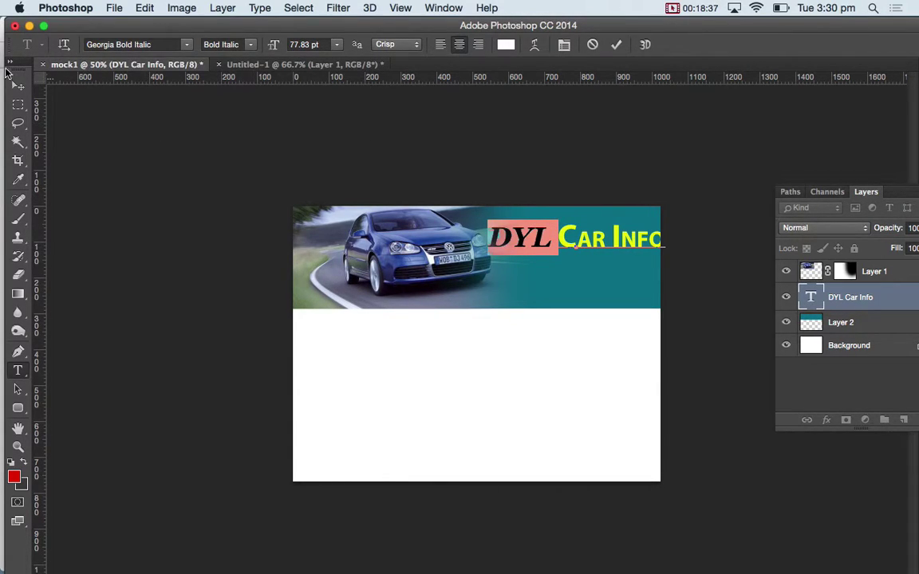
click(18, 85)
mouse_move(584, 237)
mouse_down()
mouse_move(567, 239)
mouse_move(582, 238)
mouse_up()
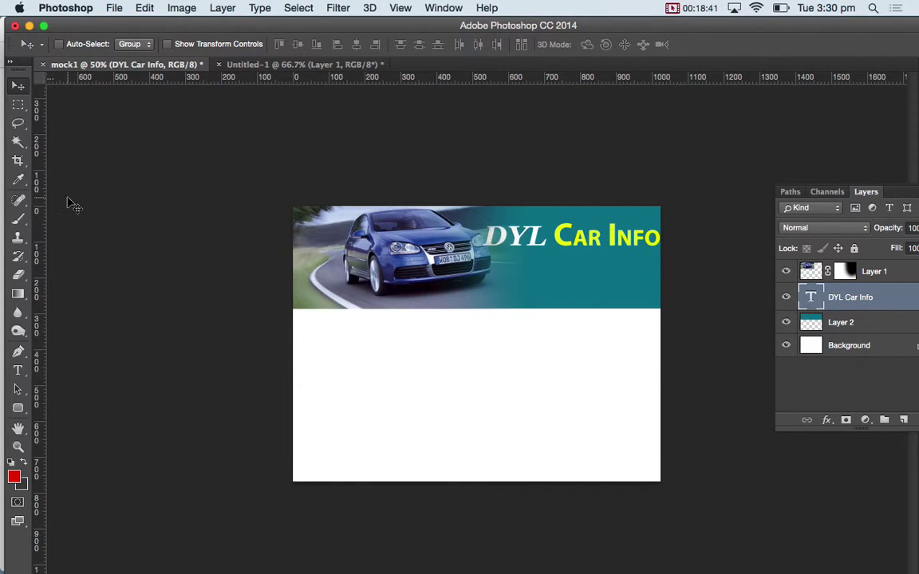
Step: Break the title so Car Info sits on its own line below DYL
click(19, 371)
click(556, 240)
key(Return)
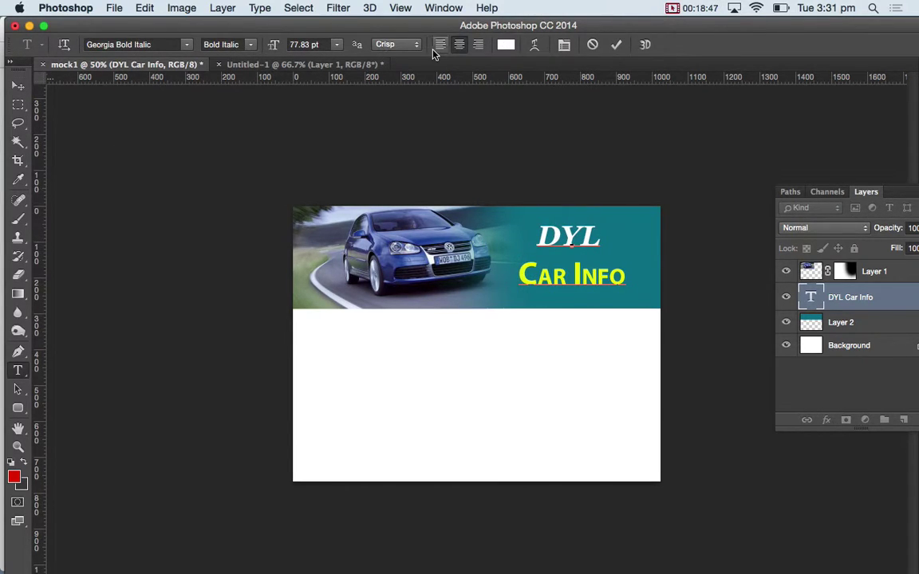
Step: Right-align both title lines, remove the stray character after DYL, and move the title right
key(super+a)
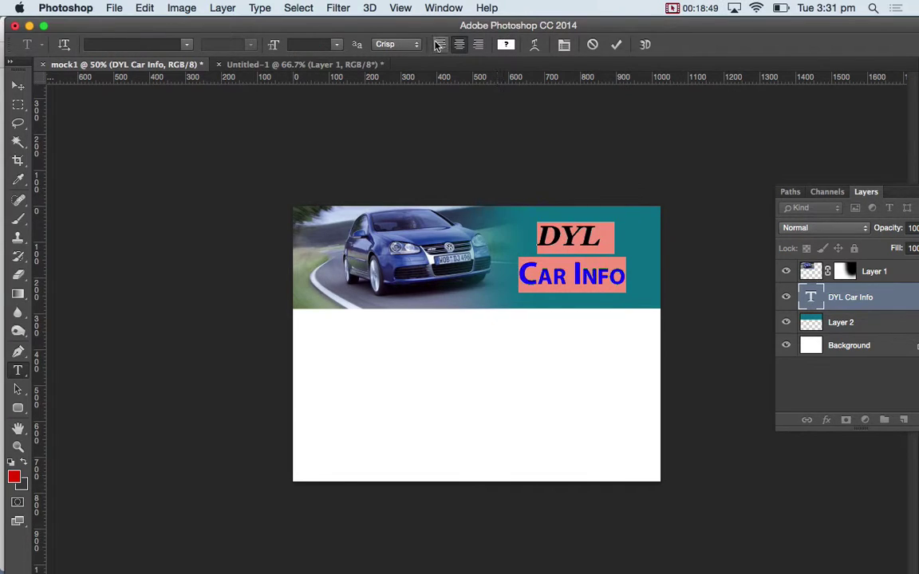
click(475, 49)
click(575, 239)
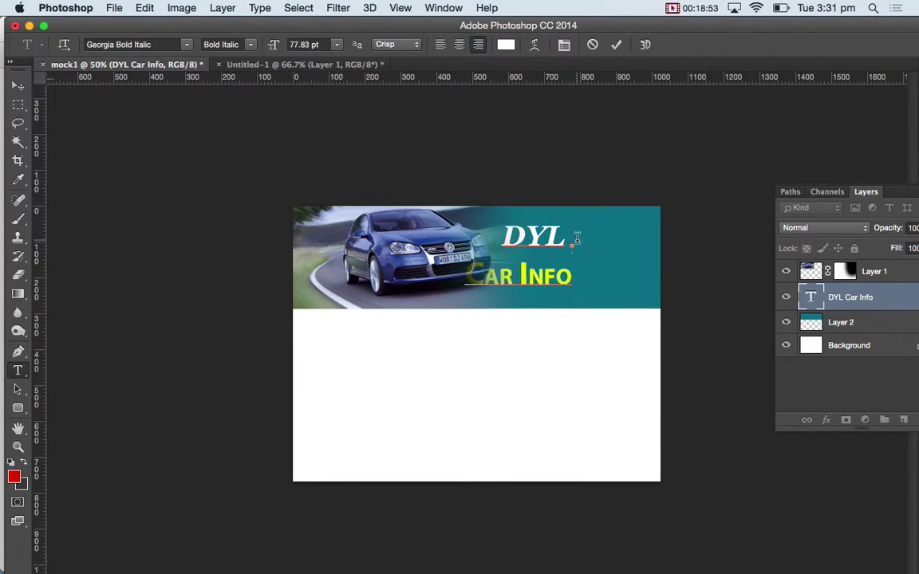
key(BackSpace)
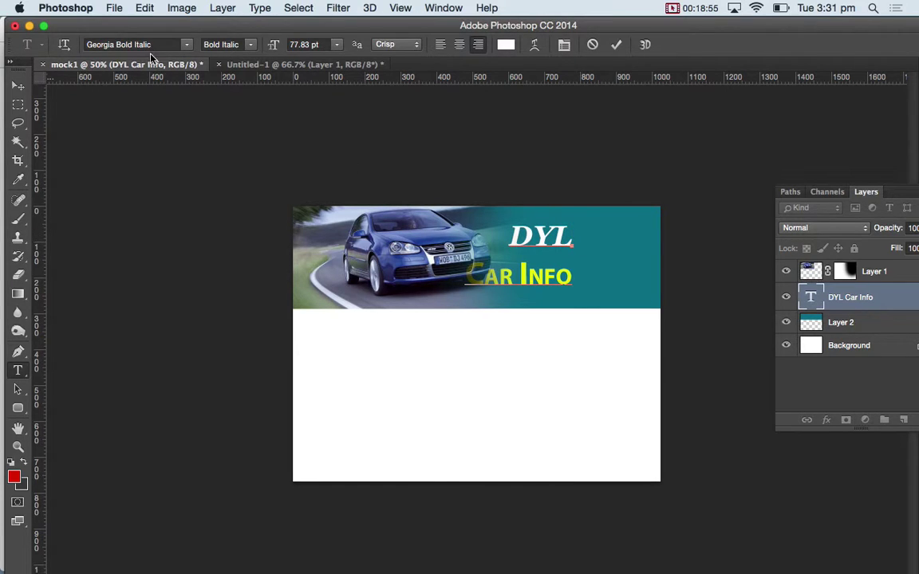
click(18, 85)
drag(583, 234, 619, 235)
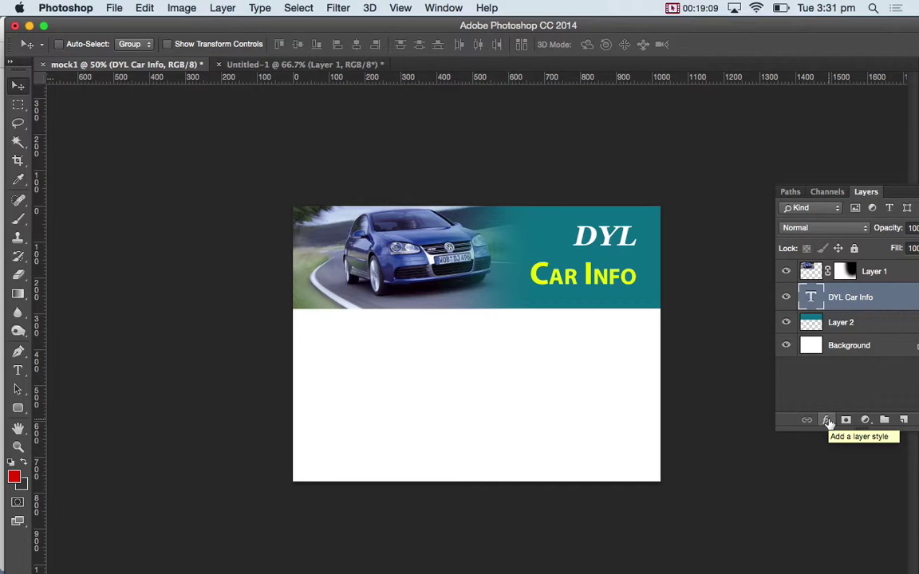
Step: Set Car Info in Futura Condensed ExtraBold and shift the title slightly left
click(18, 370)
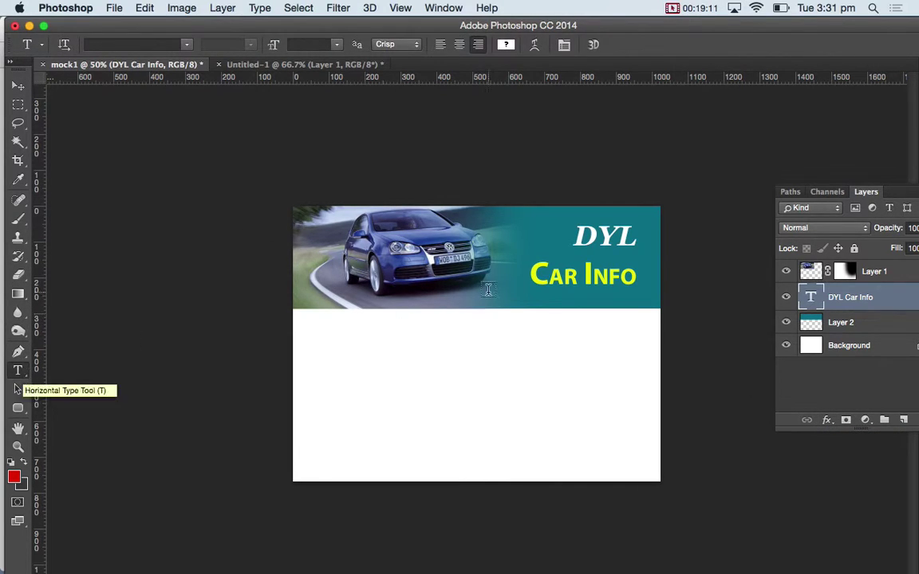
drag(478, 248, 636, 276)
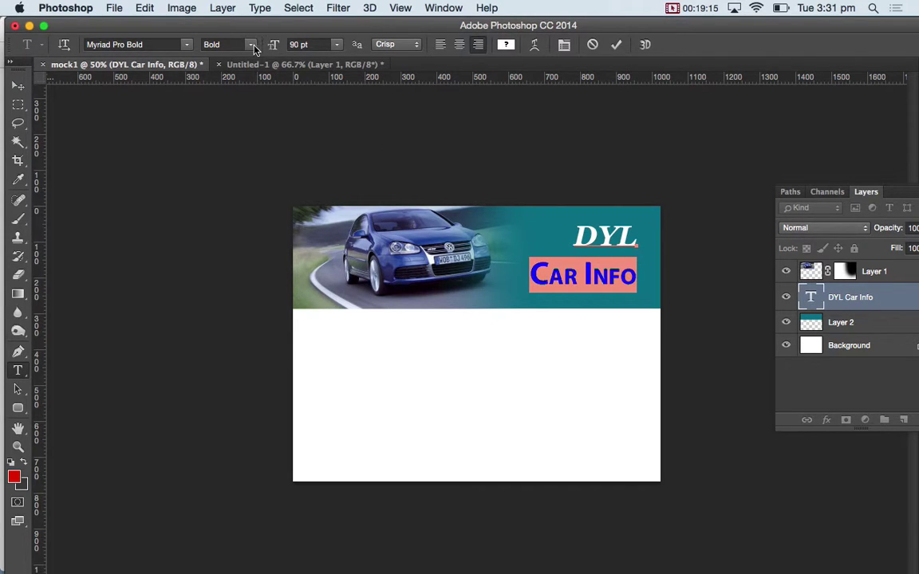
click(171, 45)
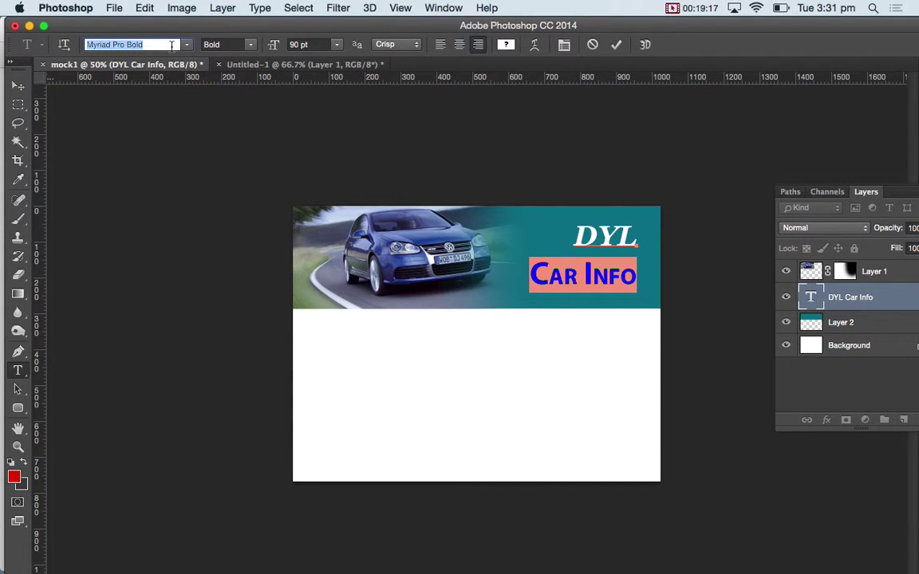
text(Futu)
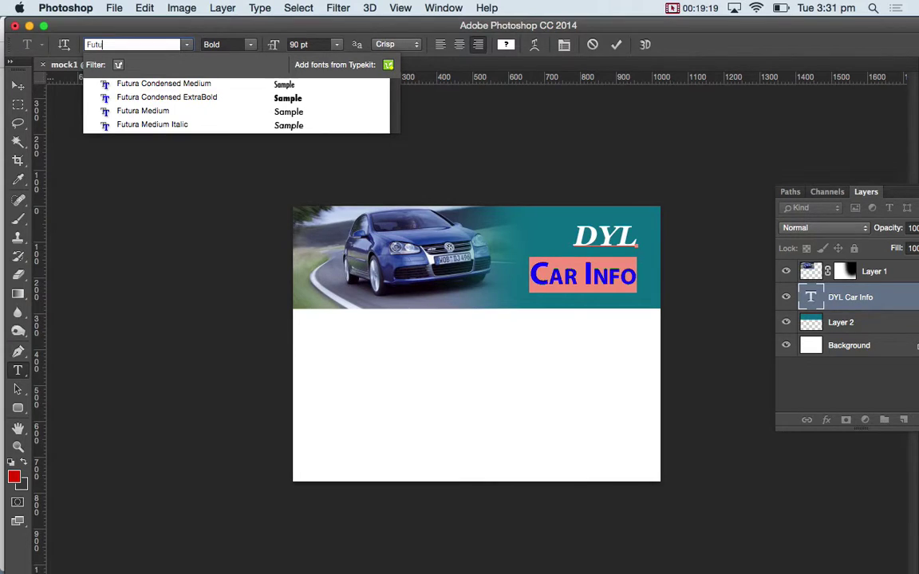
click(154, 98)
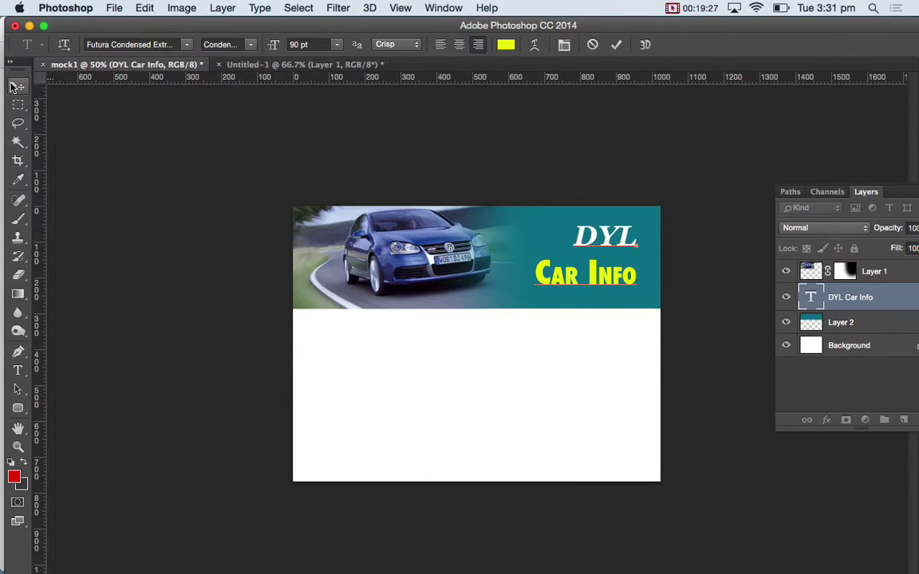
click(13, 86)
drag(603, 241, 592, 239)
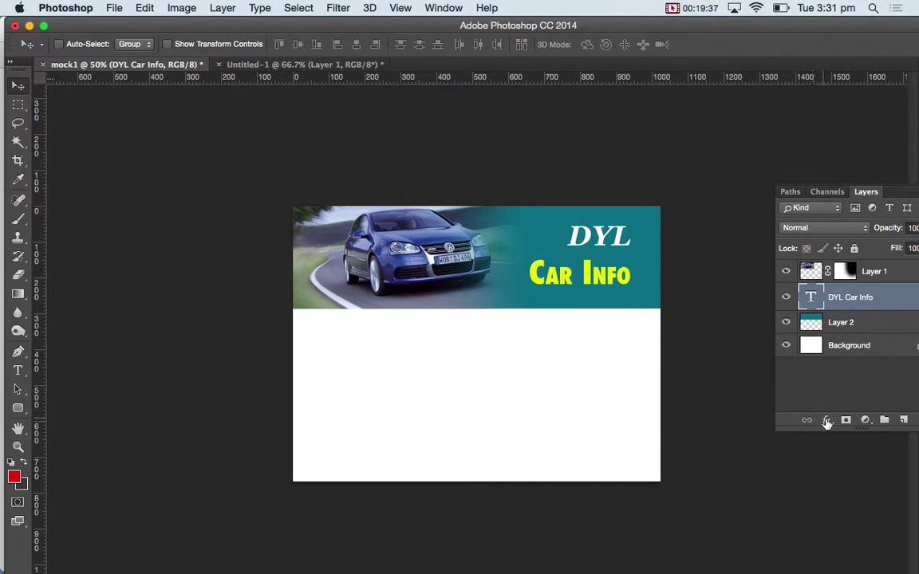
Step: Add a Stroke effect to the DYL Car Info title layer from the fx menu, opening Layer Style
click(231, 8)
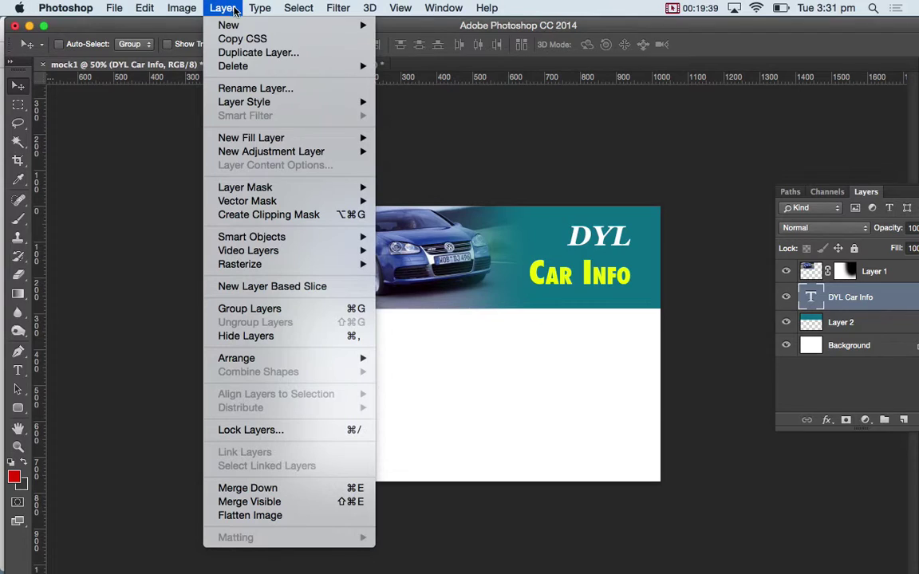
mouse_move(296, 101)
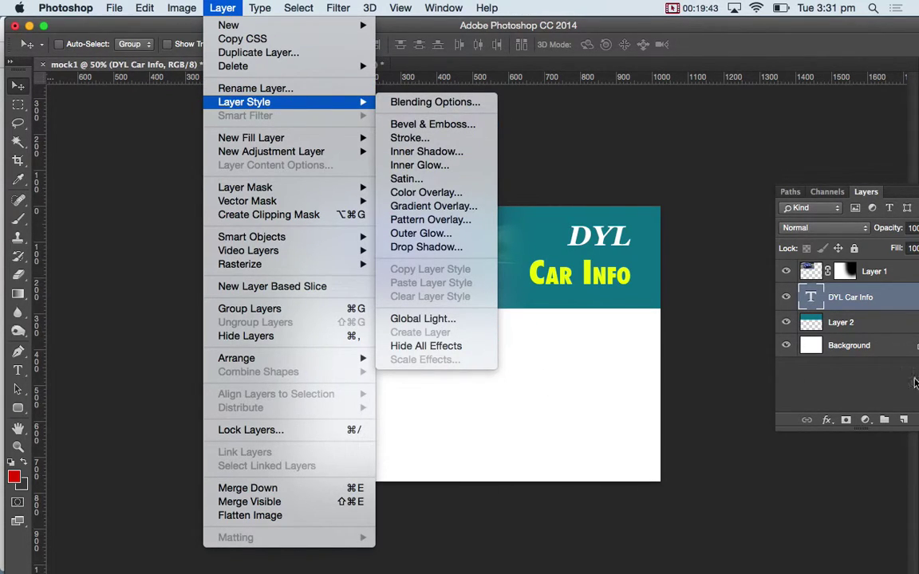
click(722, 391)
click(827, 421)
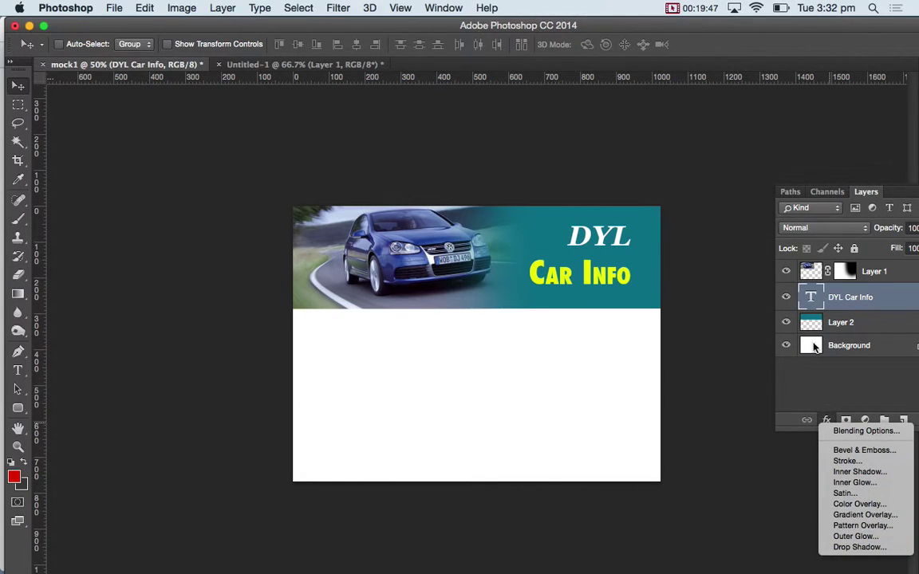
click(787, 275)
click(786, 297)
click(786, 298)
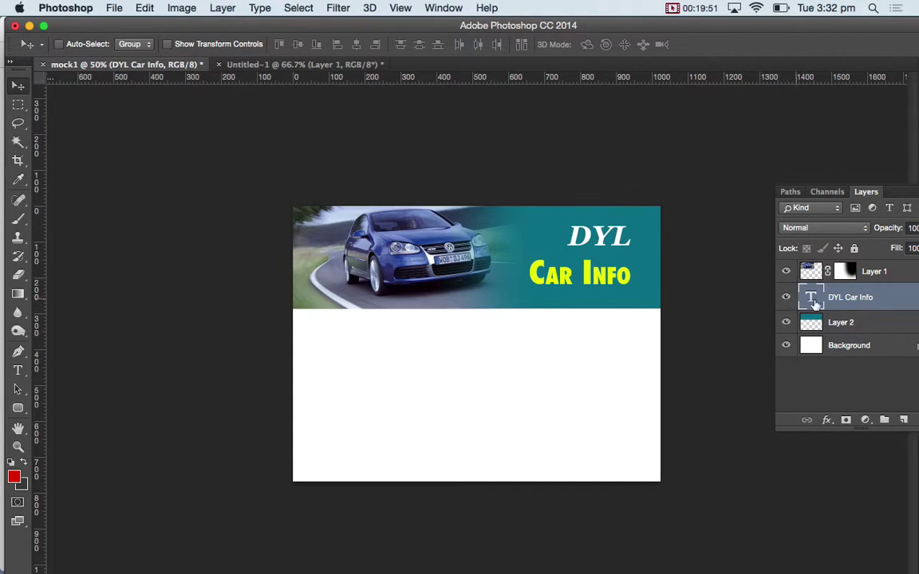
click(826, 420)
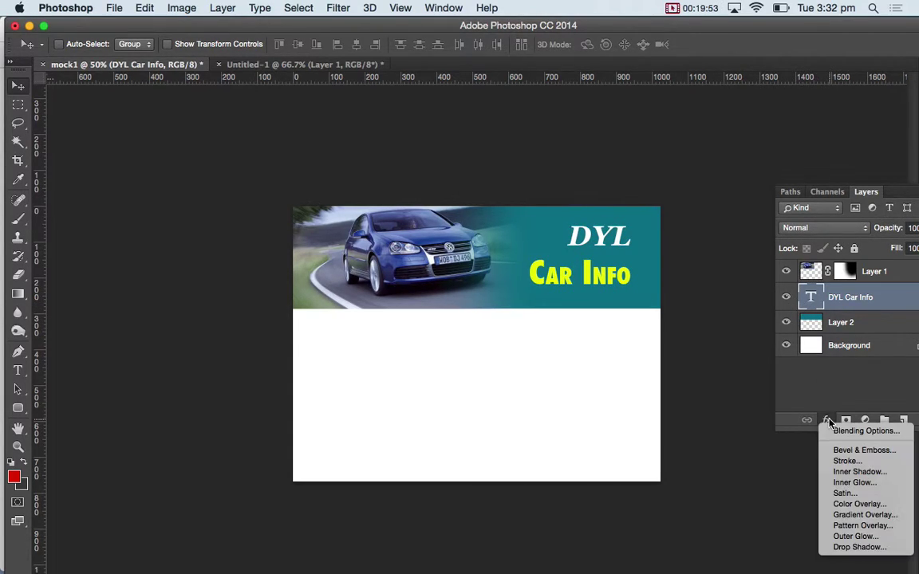
click(845, 460)
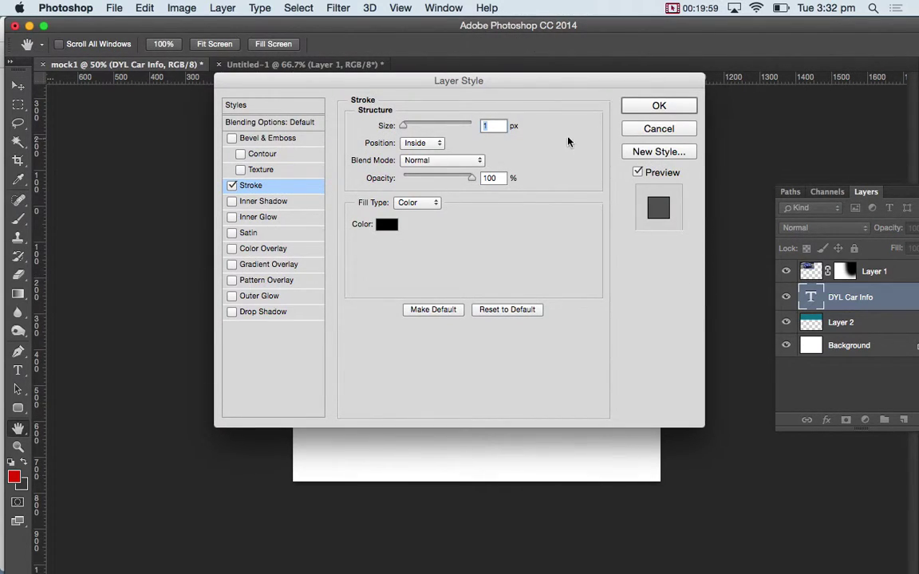
Step: Try a thicker, repositioned stroke on the title, apply it, then undo it to remove the outline
drag(528, 78, 750, 364)
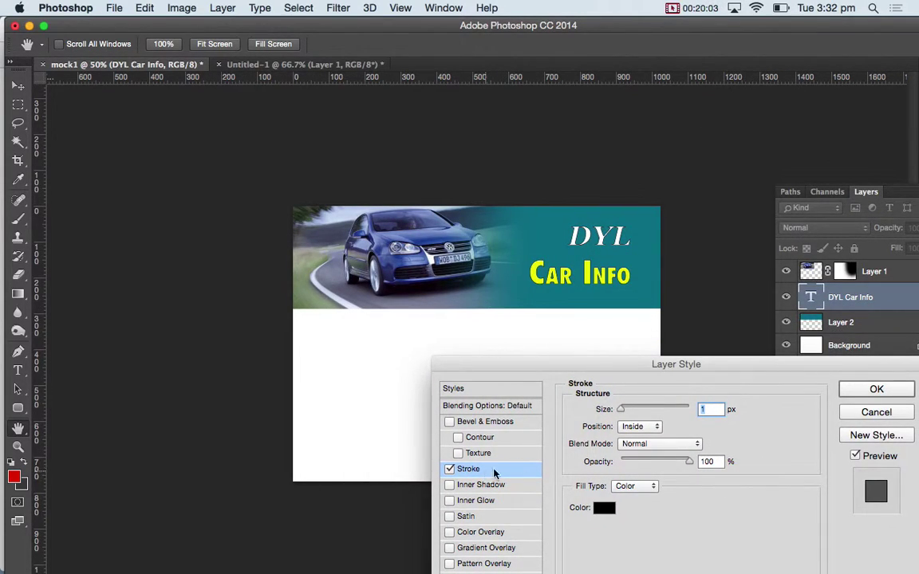
mouse_move(621, 409)
mouse_down()
mouse_move(636, 411)
mouse_move(629, 413)
mouse_up()
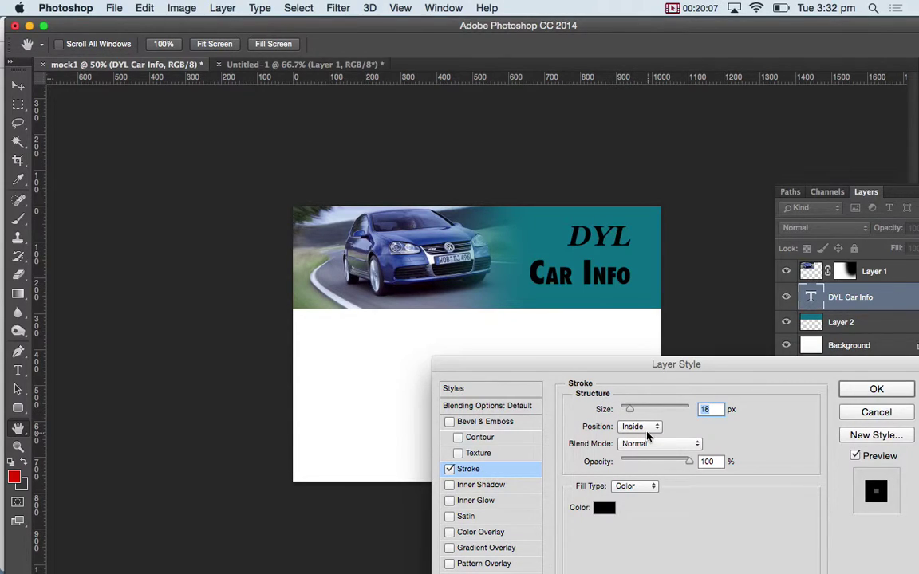
click(640, 427)
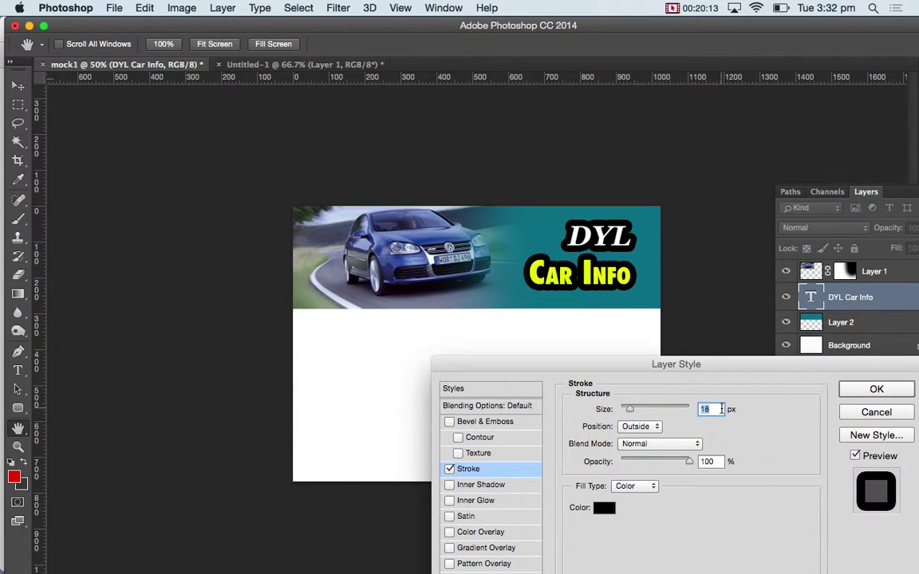
text(9)
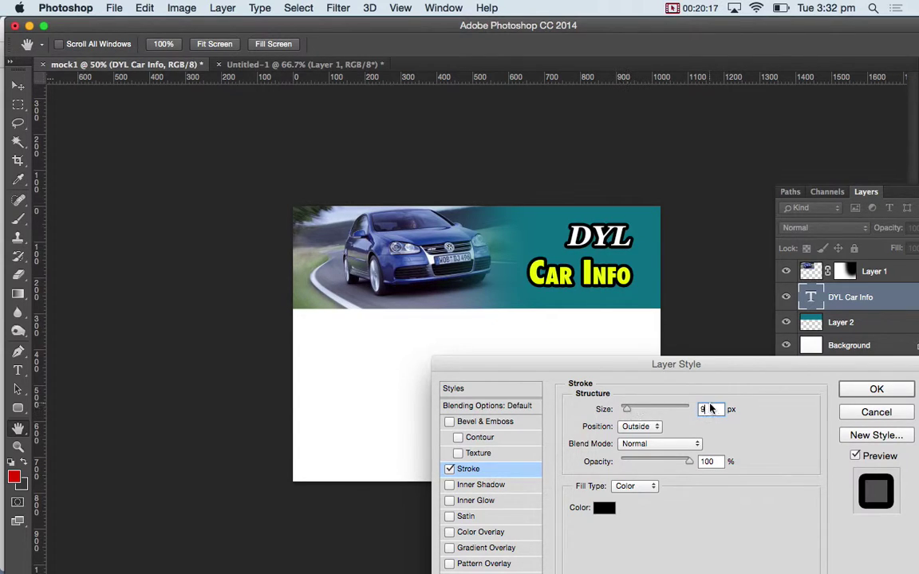
text(7)
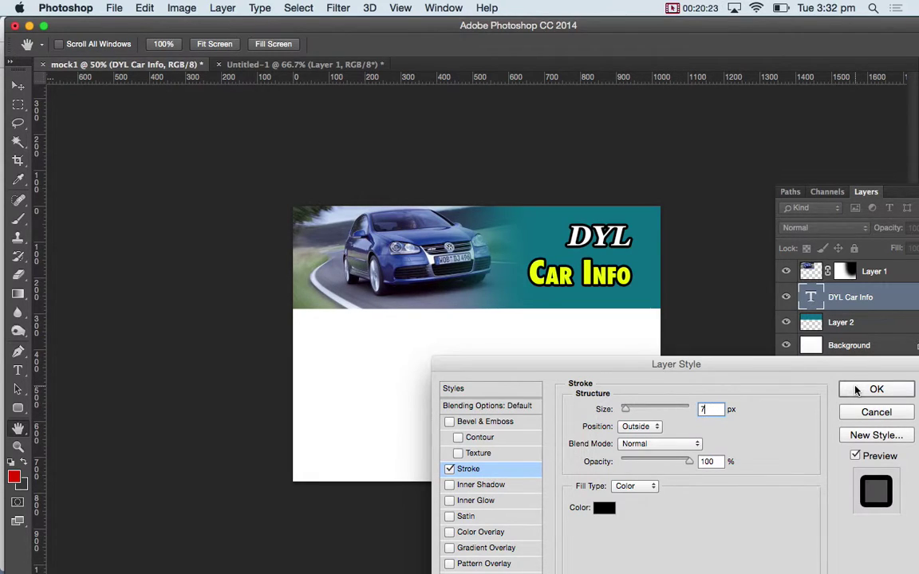
click(874, 389)
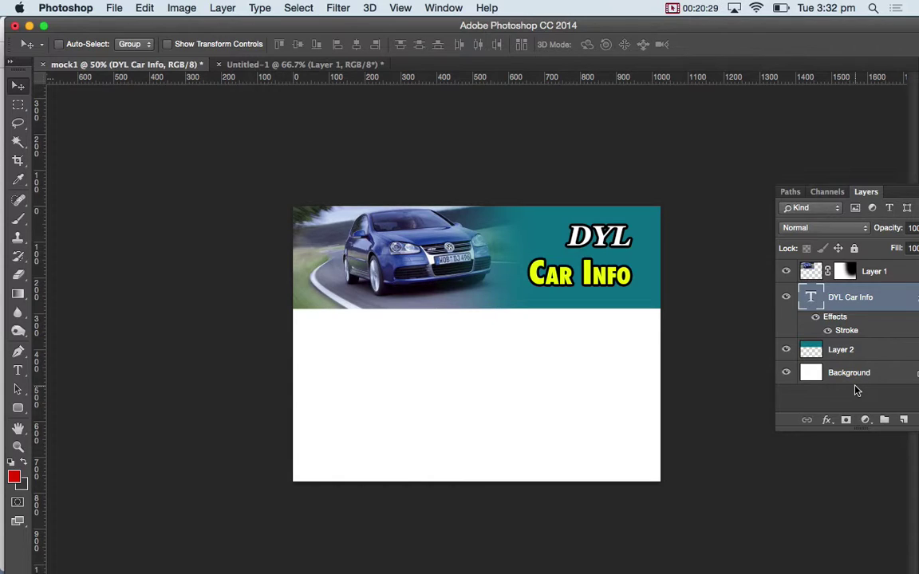
click(864, 191)
key(super+z)
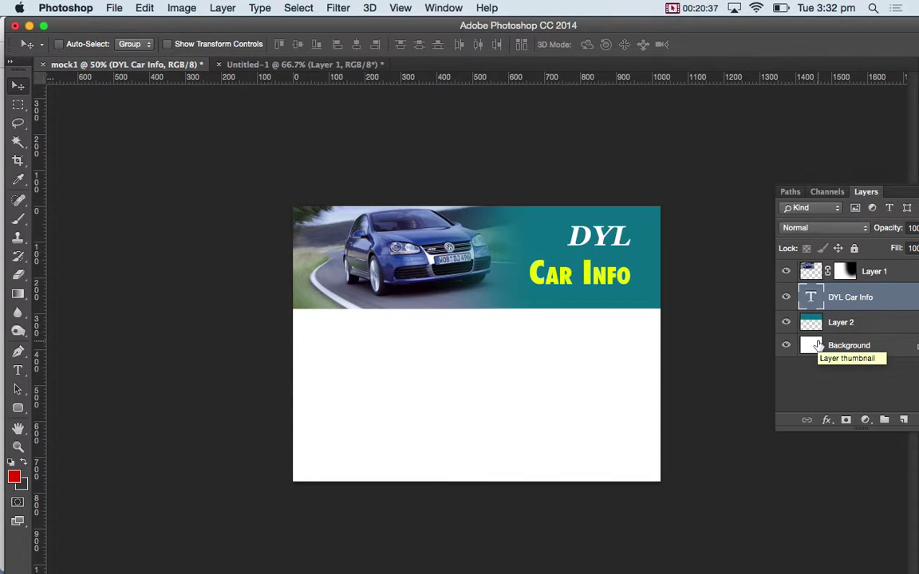
Step: Add a new empty layer above the title and load the title's letter shapes as a selection
click(903, 420)
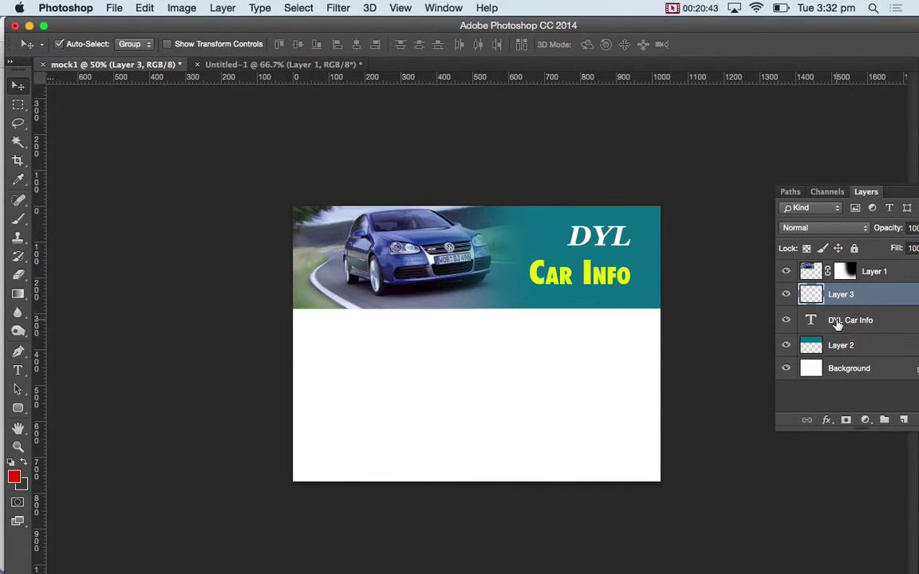
super+click(833, 323)
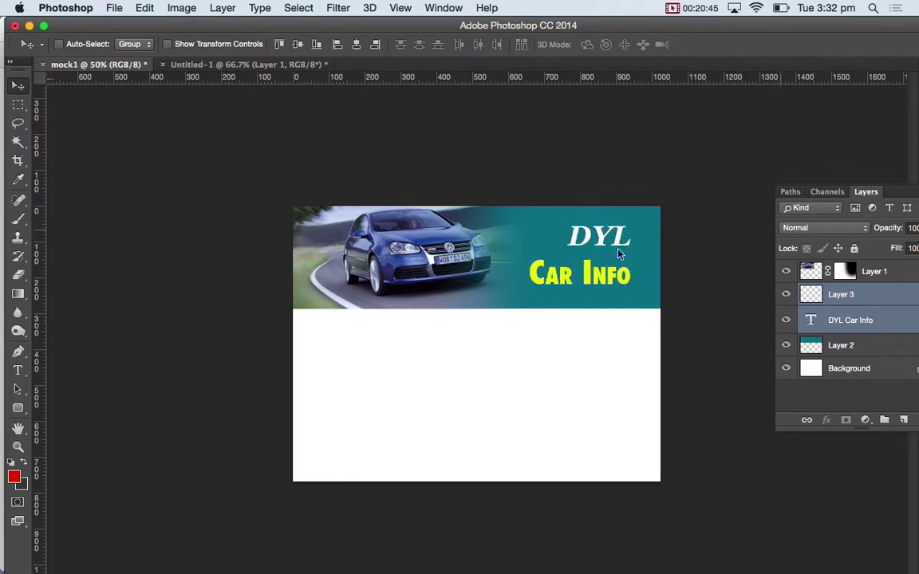
click(841, 294)
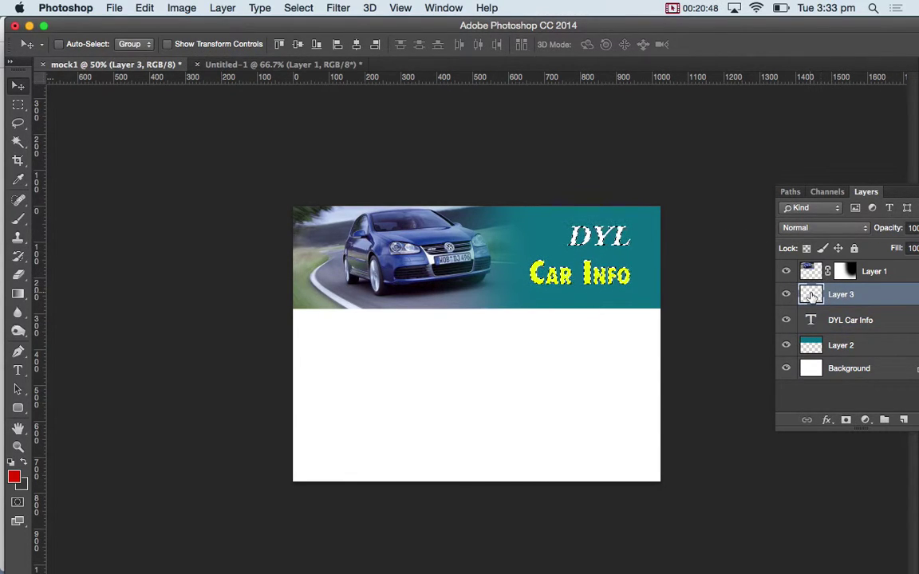
Step: Stroke the selection on the new layer with a 5 px outside outline in dark navy 00273b
click(145, 7)
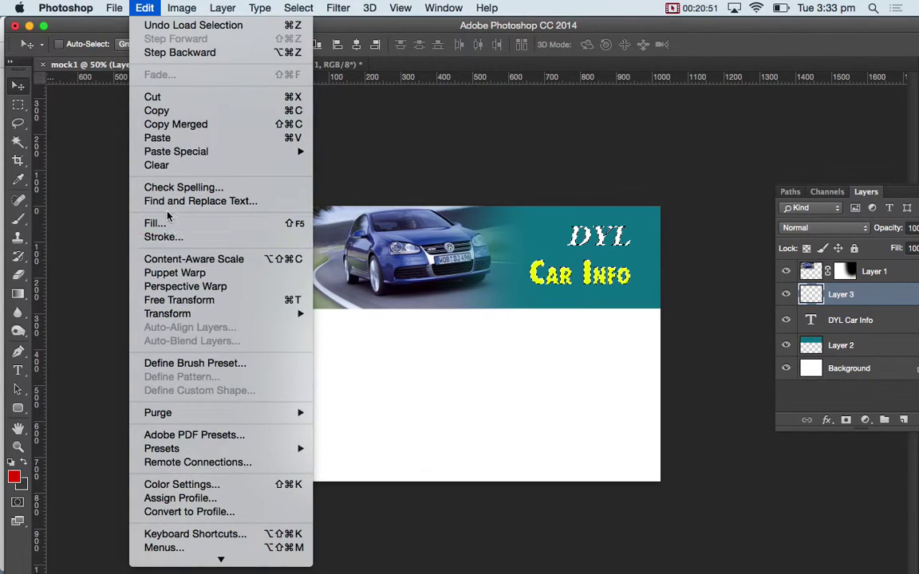
click(163, 237)
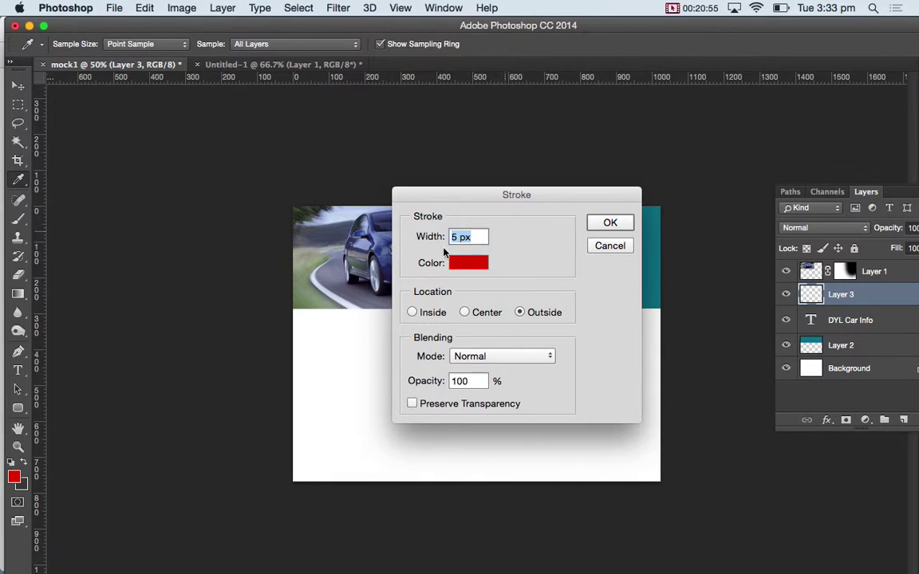
click(468, 262)
mouse_move(353, 190)
mouse_down()
mouse_move(363, 196)
mouse_move(259, 235)
mouse_move(296, 234)
mouse_up()
drag(485, 106, 213, 127)
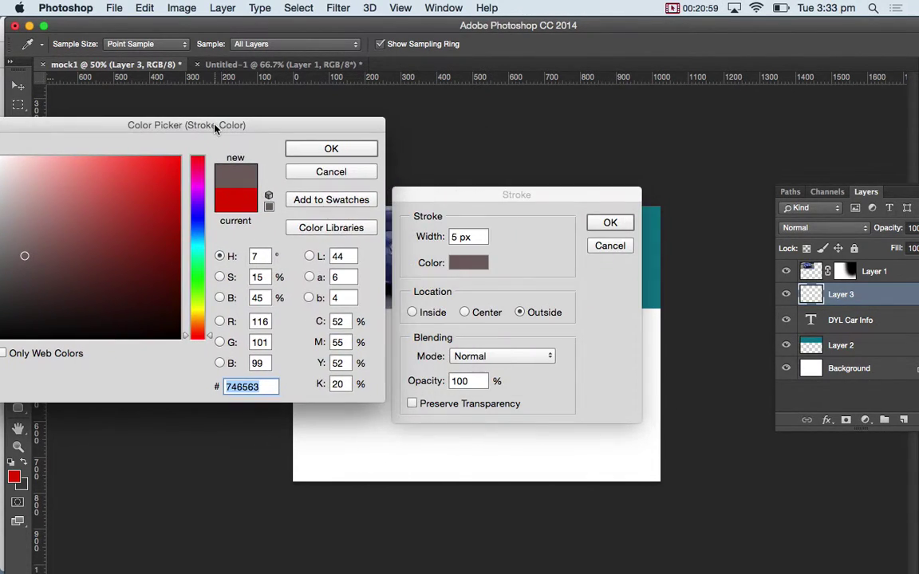
click(202, 237)
drag(163, 267, 178, 297)
click(330, 151)
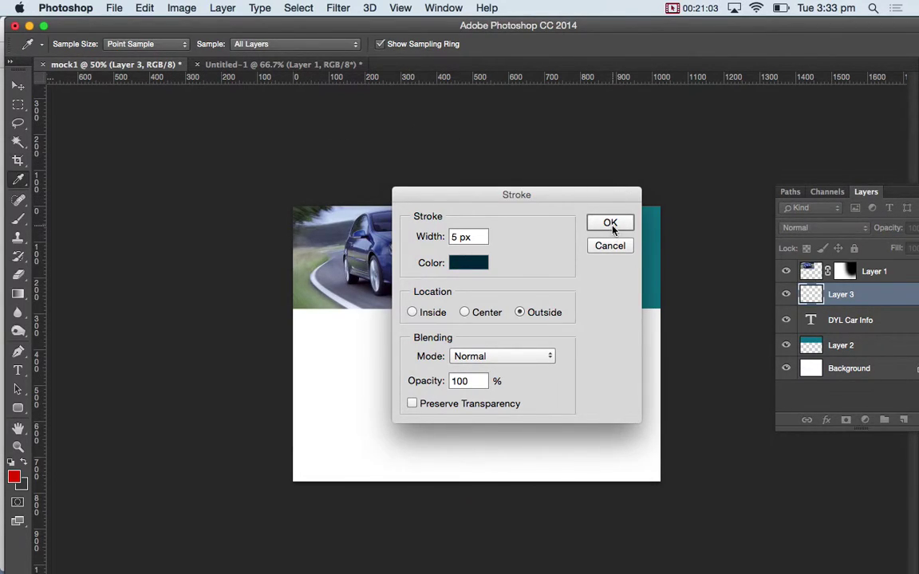
click(609, 223)
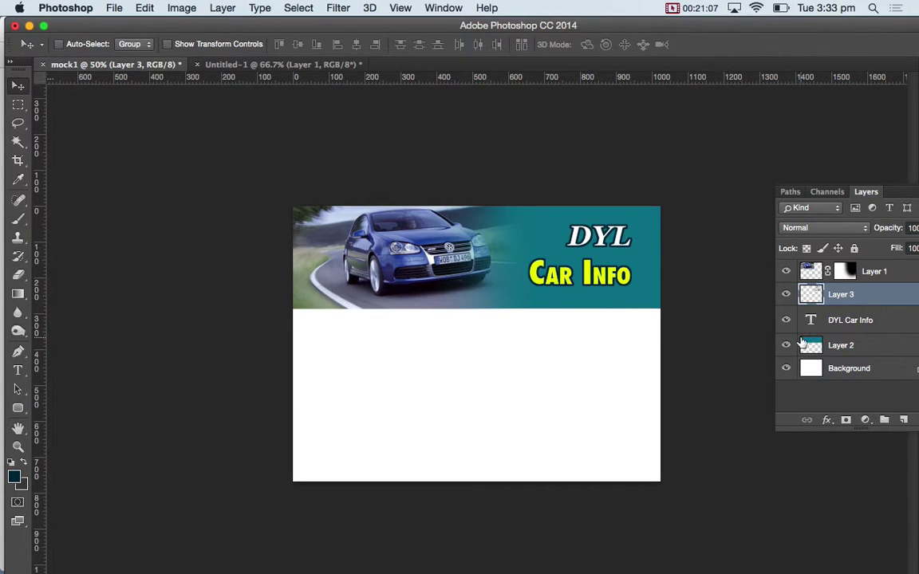
Step: Give Layer 3 a Drop Shadow with opacity set to 56%
click(826, 419)
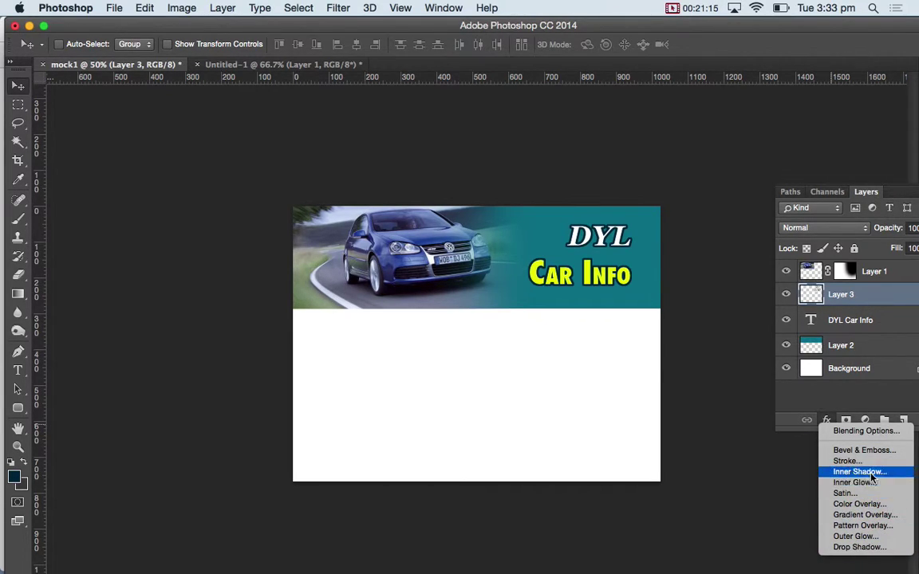
click(859, 547)
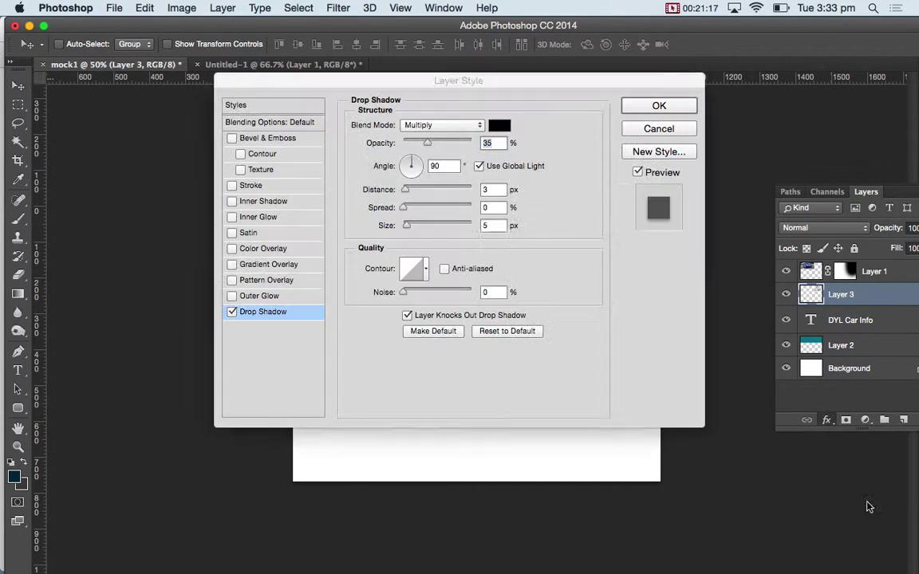
drag(575, 82, 758, 341)
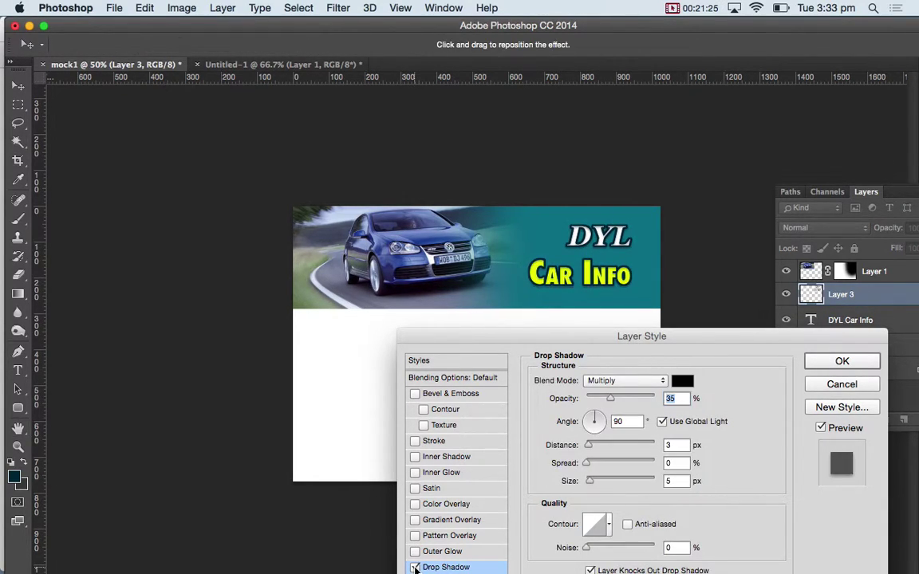
click(625, 401)
drag(624, 401, 626, 401)
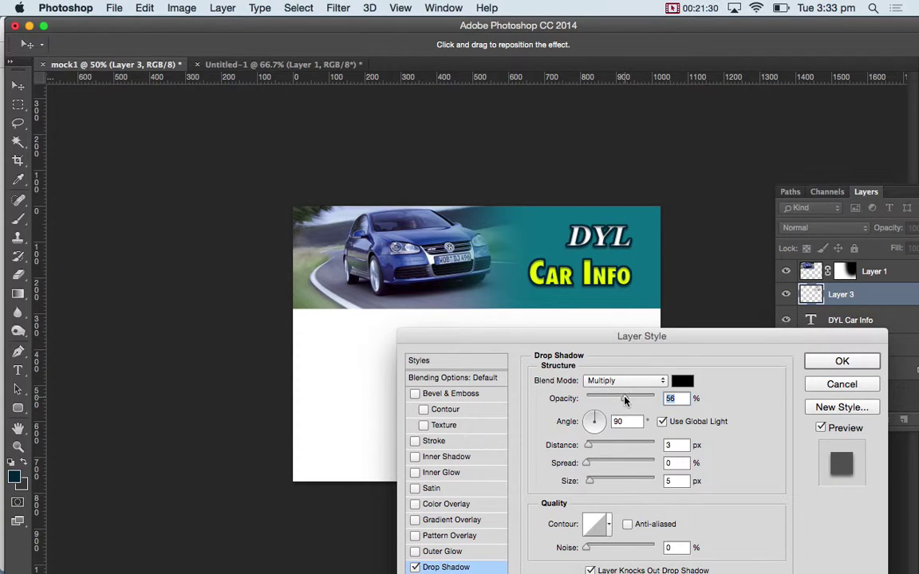
click(851, 365)
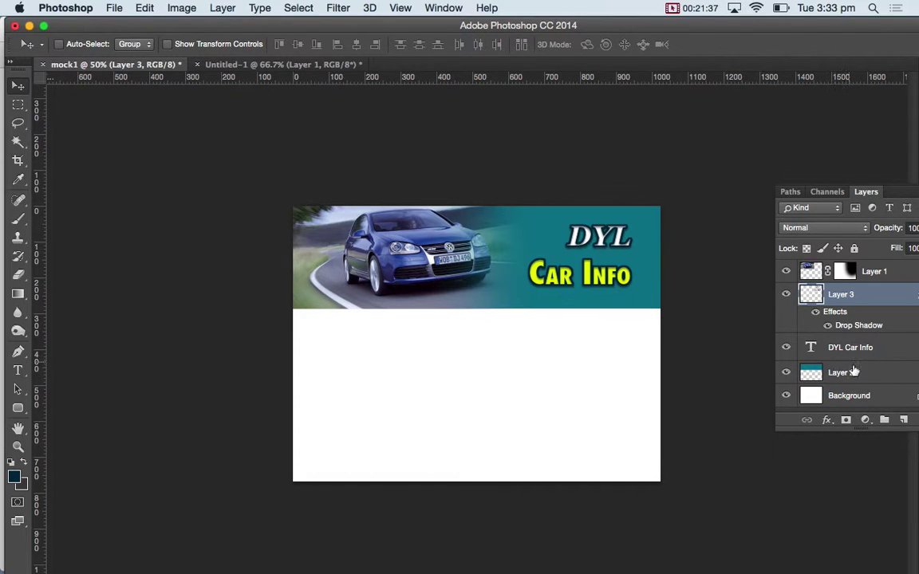
click(851, 371)
Step: On a new layer above Layer 2, fill a single-pixel row at the banner's top with White
click(903, 419)
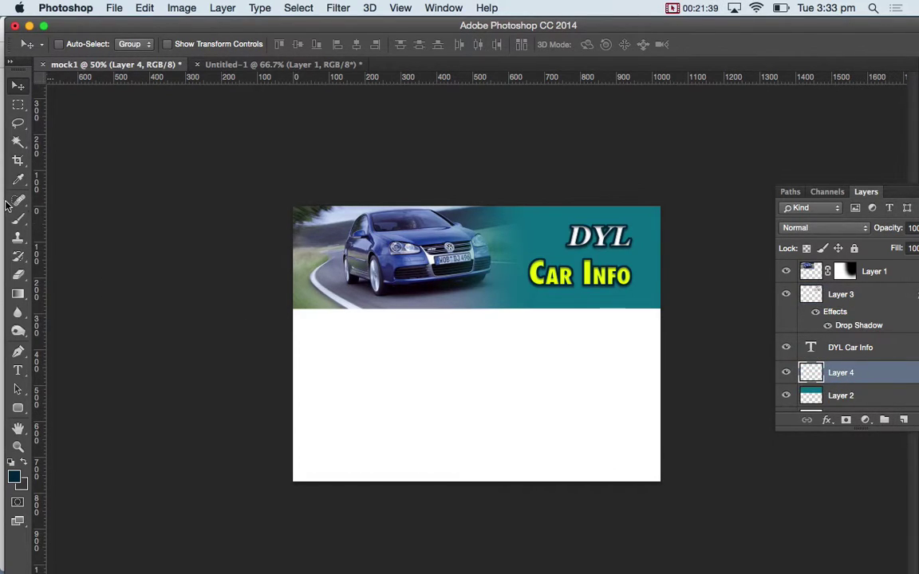
click(18, 105)
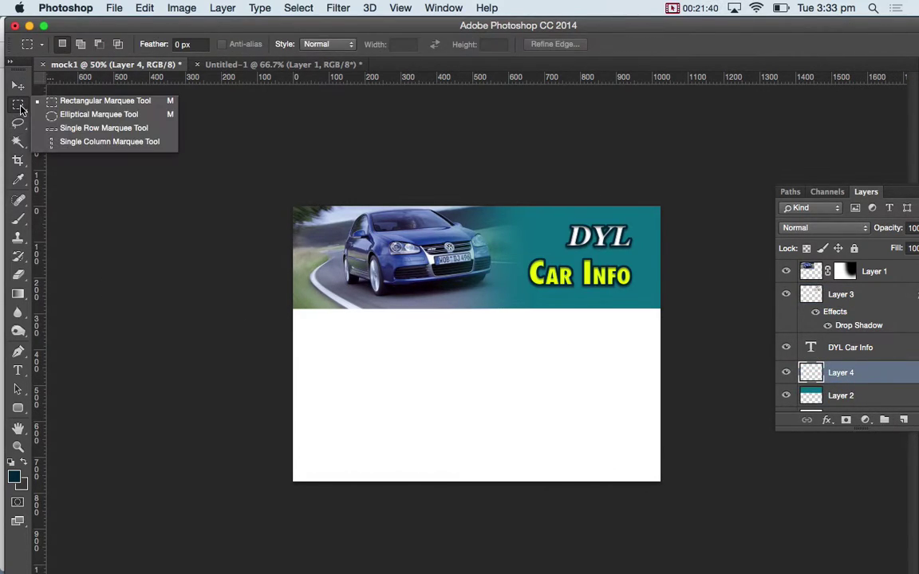
click(60, 136)
drag(289, 211, 283, 209)
click(144, 8)
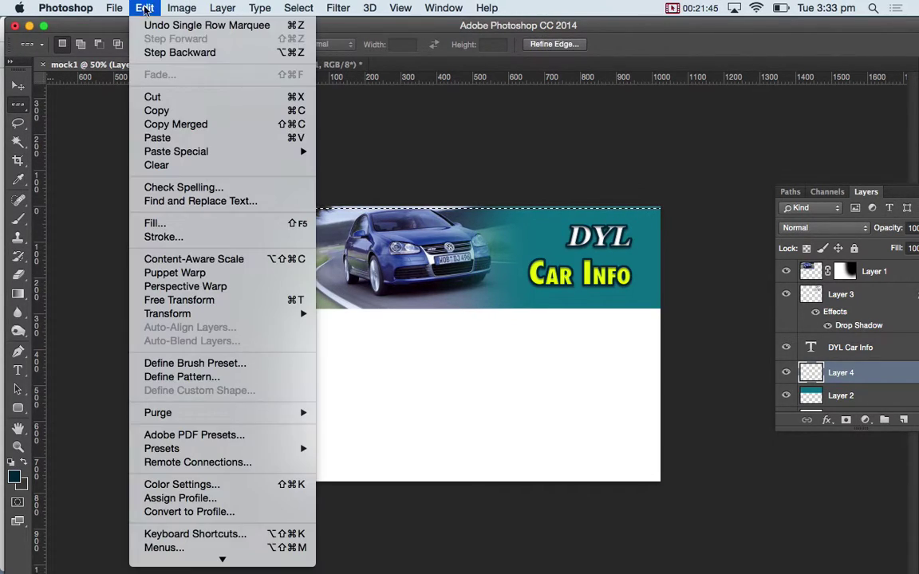
click(164, 224)
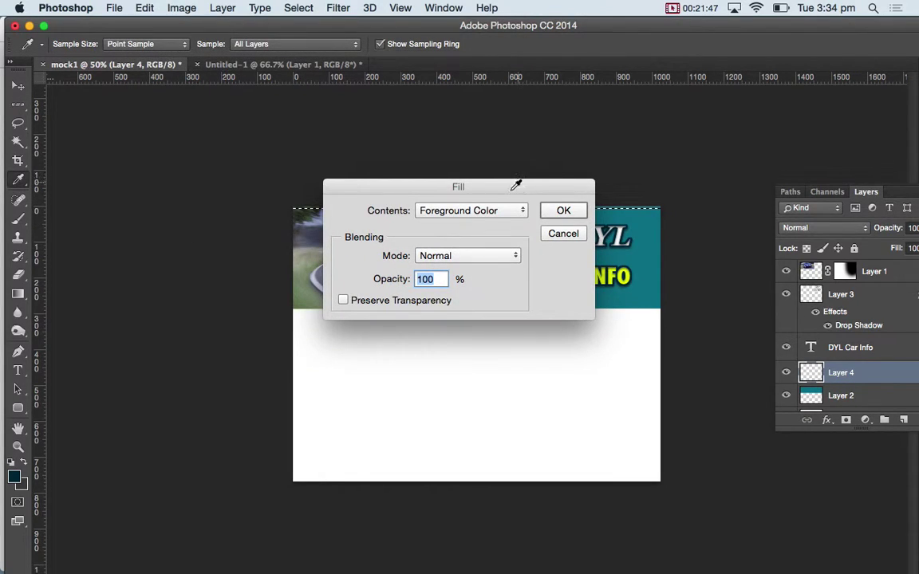
click(480, 211)
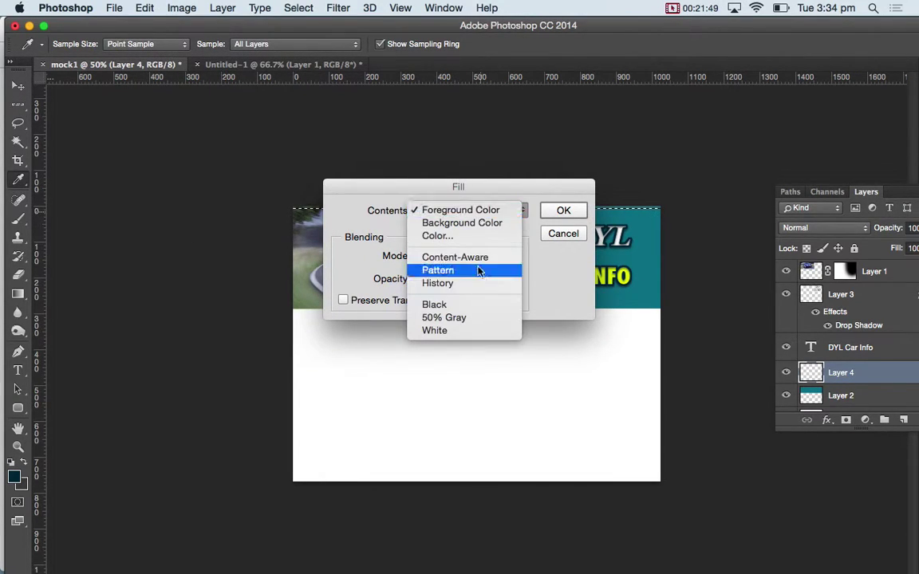
click(472, 331)
click(563, 211)
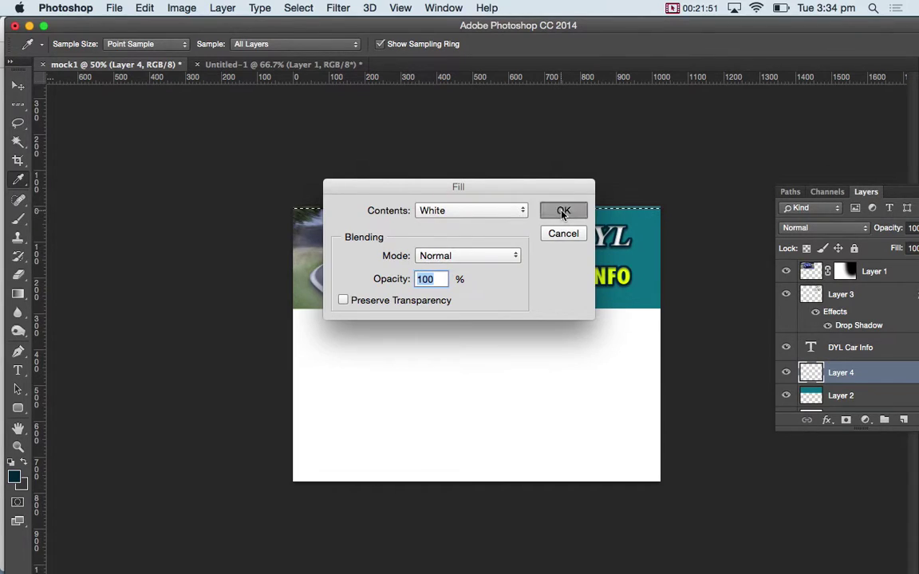
Step: Repeat the white line four times downward to form stripes, then nudge them up to the canvas top
key(super+a)
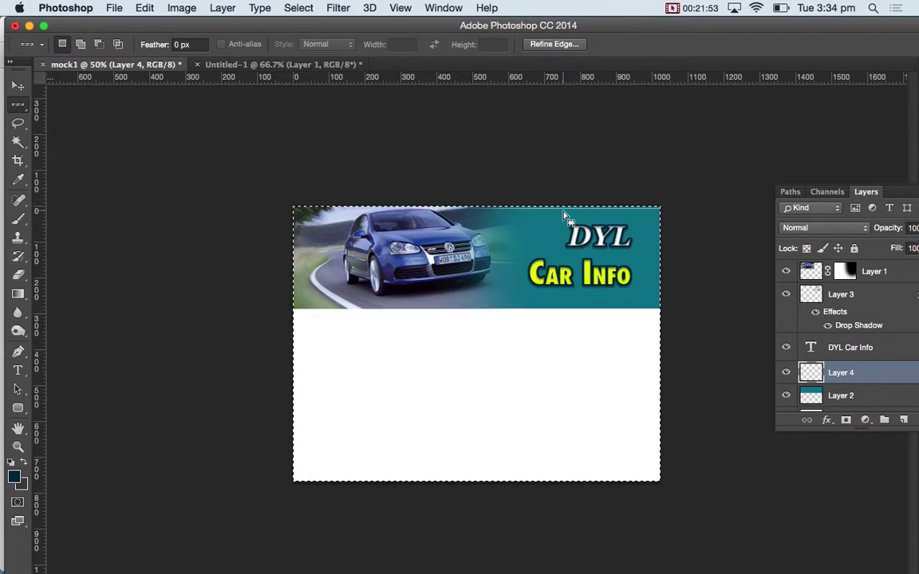
key(v)
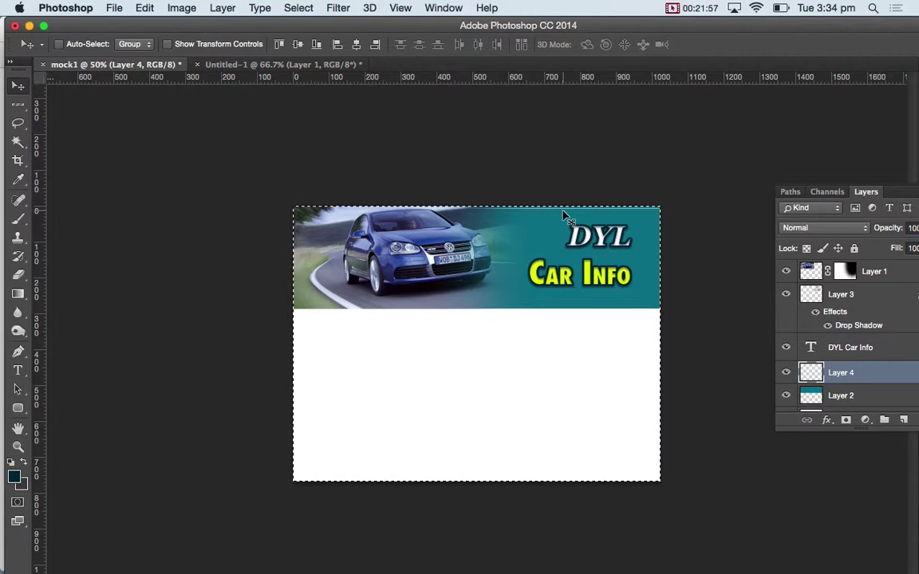
key(Down)
key(Down)
key(Down)
key(Down)
key(Down)
key(Down)
key(Down)
key(Down)
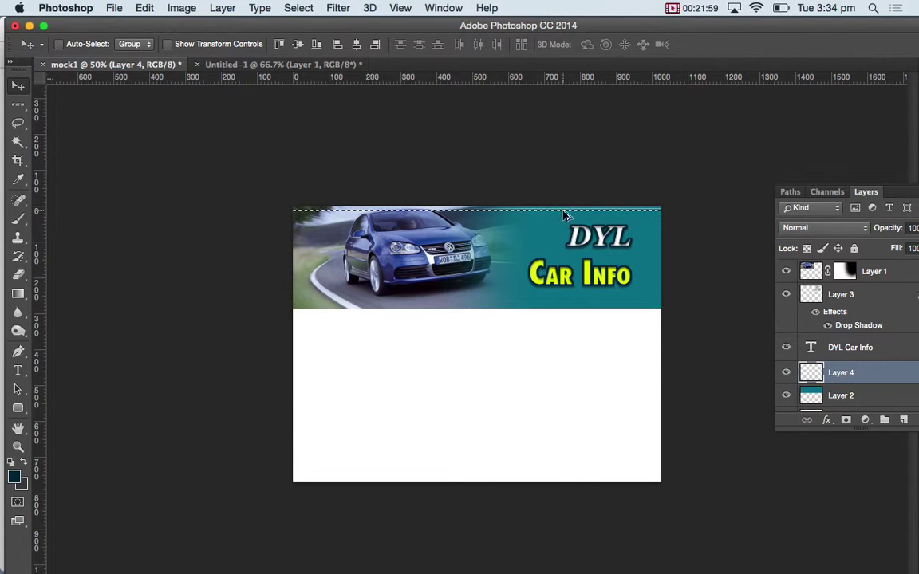
key(Down)
key(Down)
key(Down)
key(Down)
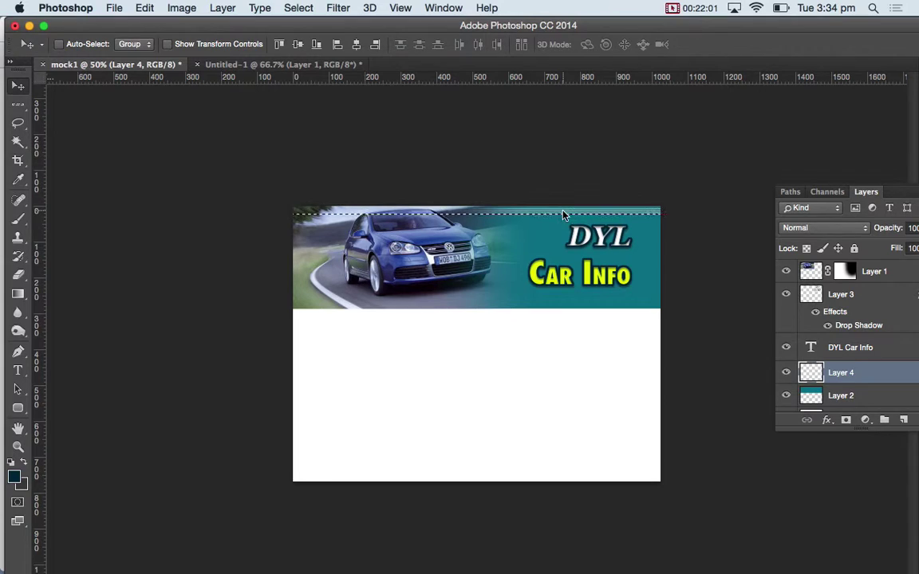
key(Down)
key(Down)
key(Down)
key(Down)
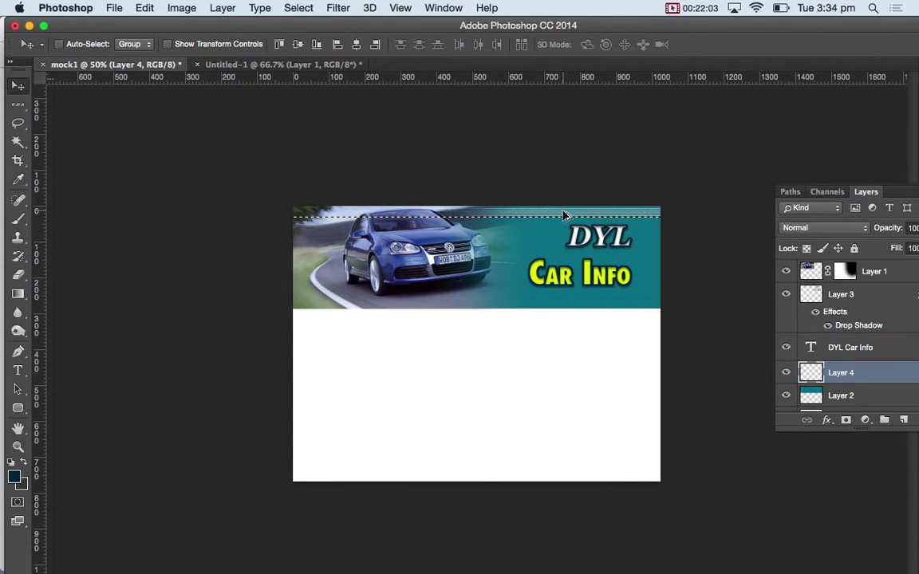
key(Down)
key(Down)
key(Down)
key(Down)
key(Down)
key(Down)
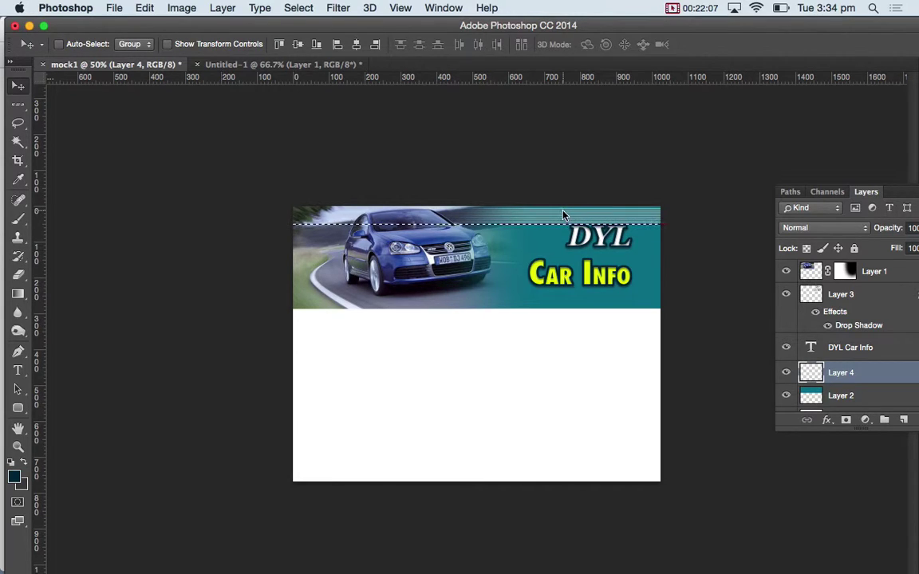
key(super+a)
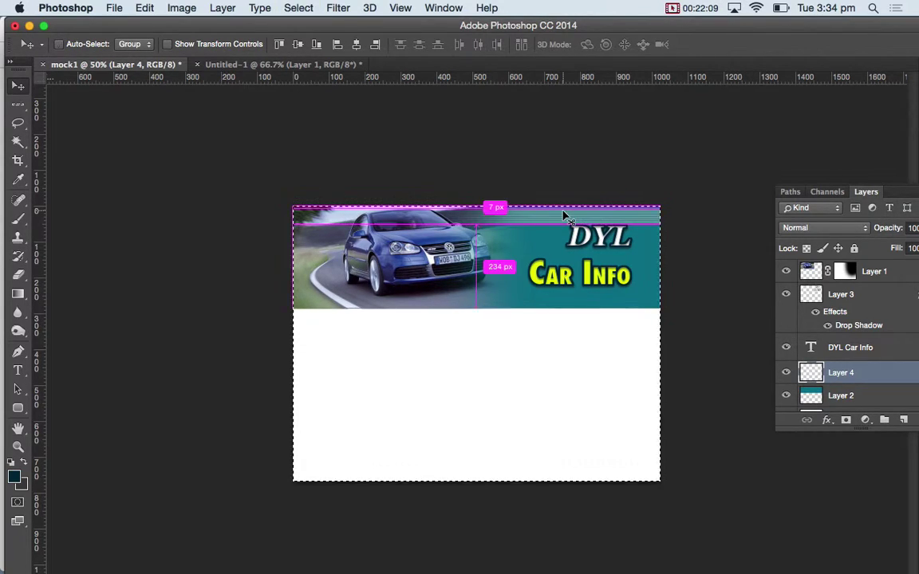
key(Down)
key(Up)
key(Up)
key(Up)
key(Up)
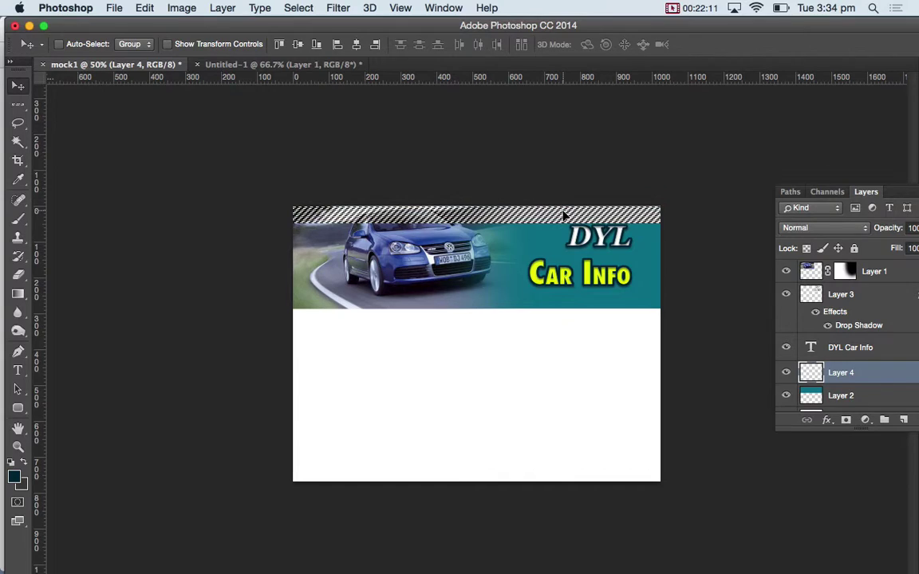
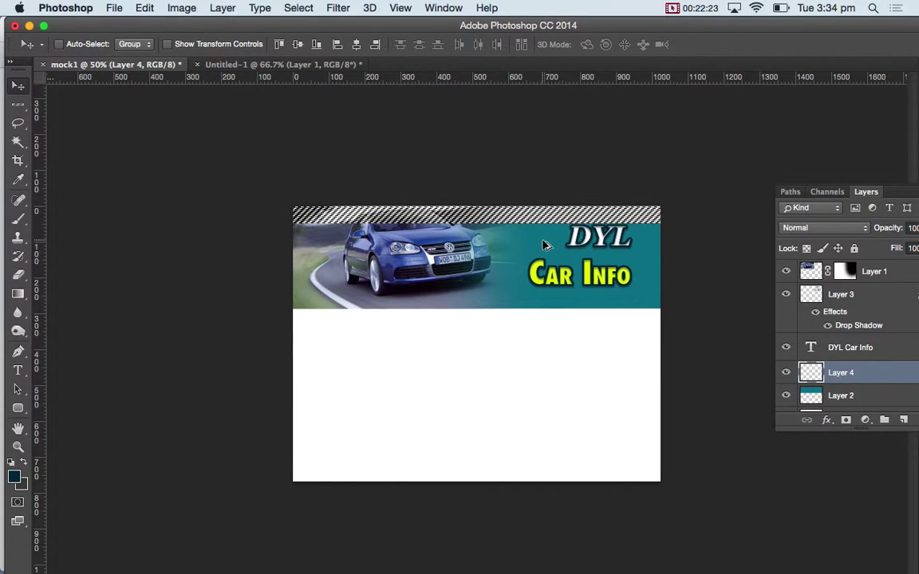
Step: Repeat the white stripe band down the full banner and move Layer 4 to the top of the stack
key(alt+Down)
key(Down)
key(Down)
key(Down)
key(Down)
key(Down)
key(Down)
key(Down)
key(Down)
key(Down)
key(Down)
key(Down)
key(Down)
key(Down)
key(Down)
key(Down)
key(Down)
key(Down)
key(Down)
key(Down)
key(Down)
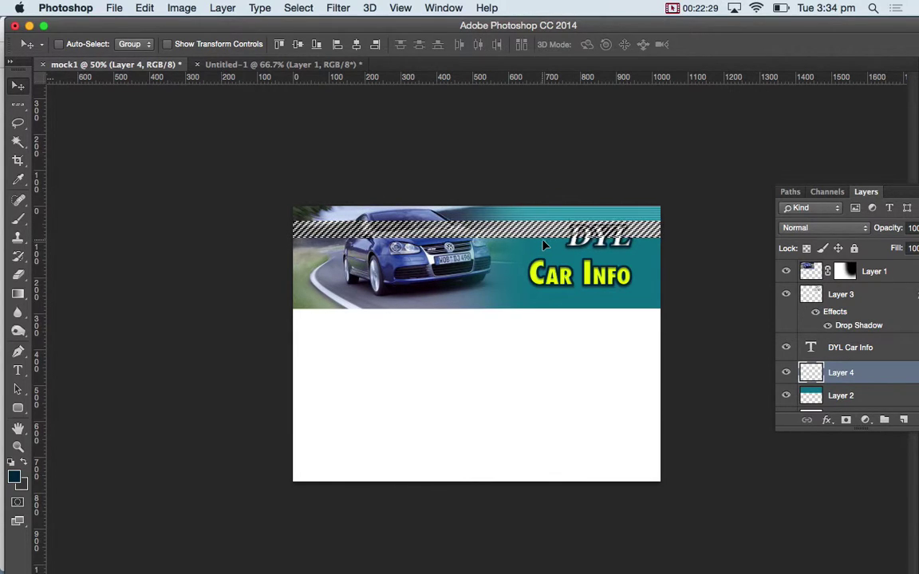
key(alt+shift+Down)
key(Down)
key(Down)
key(Down)
key(Down)
key(Down)
key(Down)
key(Down)
key(Down)
key(Down)
key(Down)
key(Down)
key(Down)
key(Down)
key(Down)
key(Down)
key(Down)
key(Down)
key(Down)
key(Down)
key(Down)
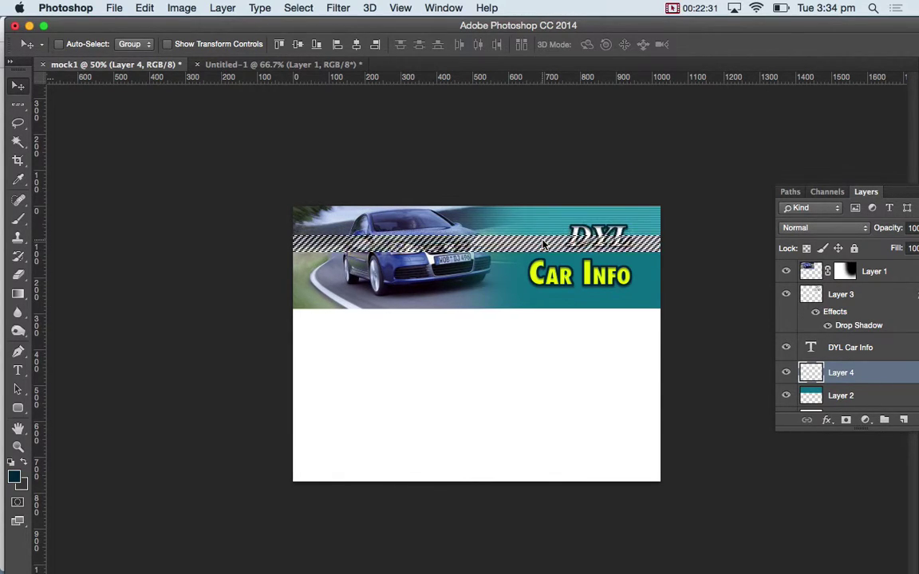
key(Down)
key(Down)
key(Down)
key(Down)
key(Down)
key(Down)
key(Down)
key(Down)
key(Down)
key(Down)
key(Down)
key(Down)
key(Down)
key(Down)
key(Down)
key(Down)
key(Down)
key(Down)
key(Down)
key(Down)
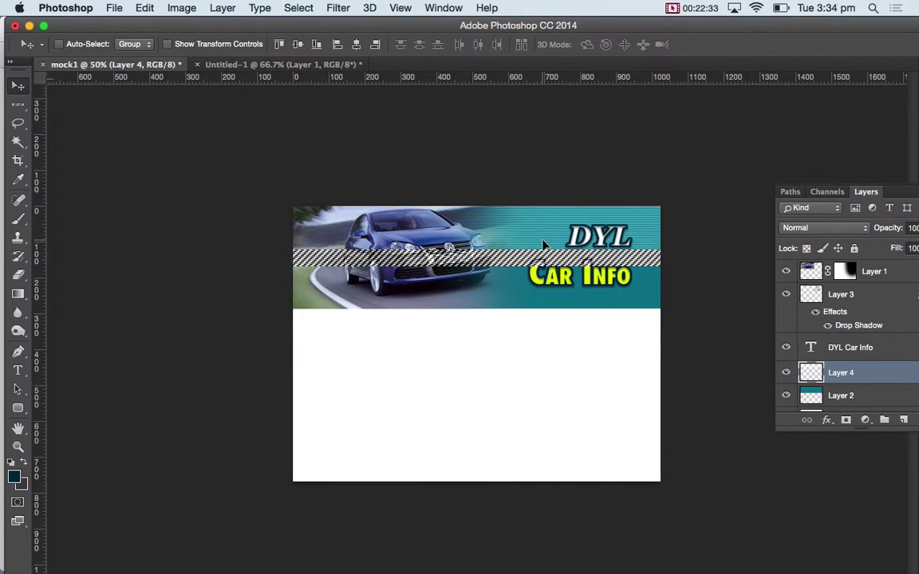
key(Down)
key(Down)
key(Down)
key(Down)
key(Down)
key(Down)
key(Down)
key(Down)
key(Down)
key(Down)
key(Down)
key(Down)
key(Down)
key(Down)
key(Down)
key(Down)
key(Down)
key(Down)
key(Down)
key(Down)
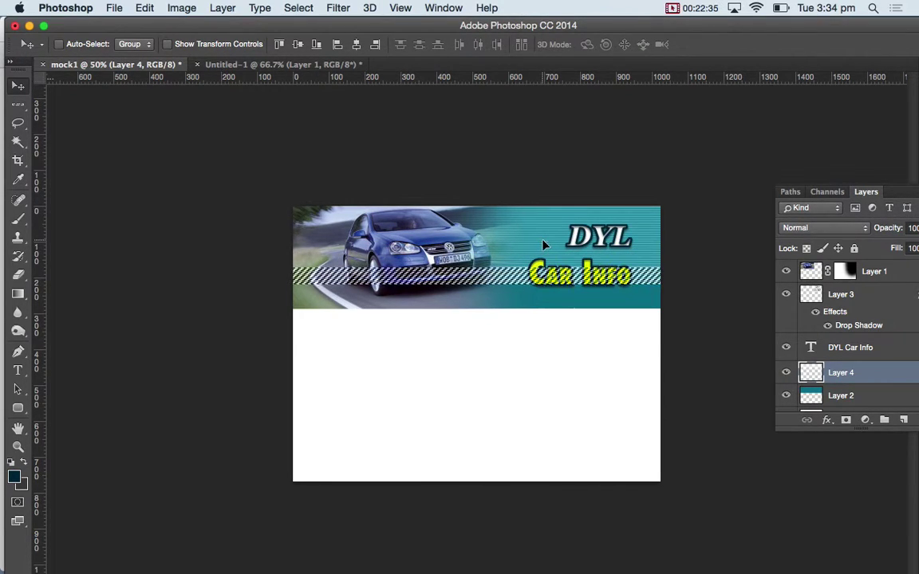
key(Down)
key(Down)
key(Down)
key(Down)
key(Down)
key(Down)
key(Down)
key(Down)
key(Down)
key(Down)
key(Down)
key(Down)
key(Down)
key(Down)
key(Down)
key(Down)
key(Down)
key(Down)
key(Down)
key(Down)
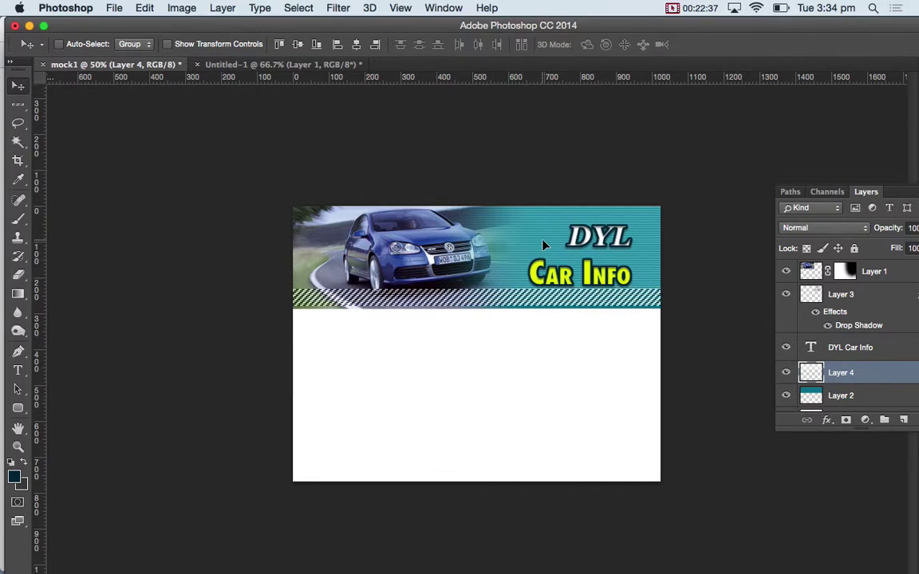
key(Down)
key(Down)
key(Down)
key(Down)
key(Down)
key(Down)
key(Down)
key(Down)
key(Down)
key(Down)
key(Down)
key(Down)
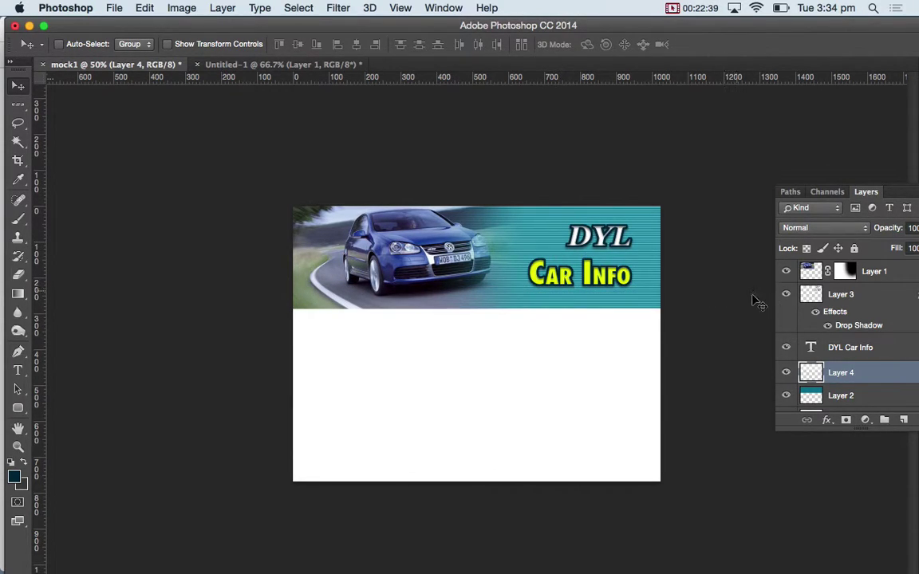
drag(862, 372, 860, 272)
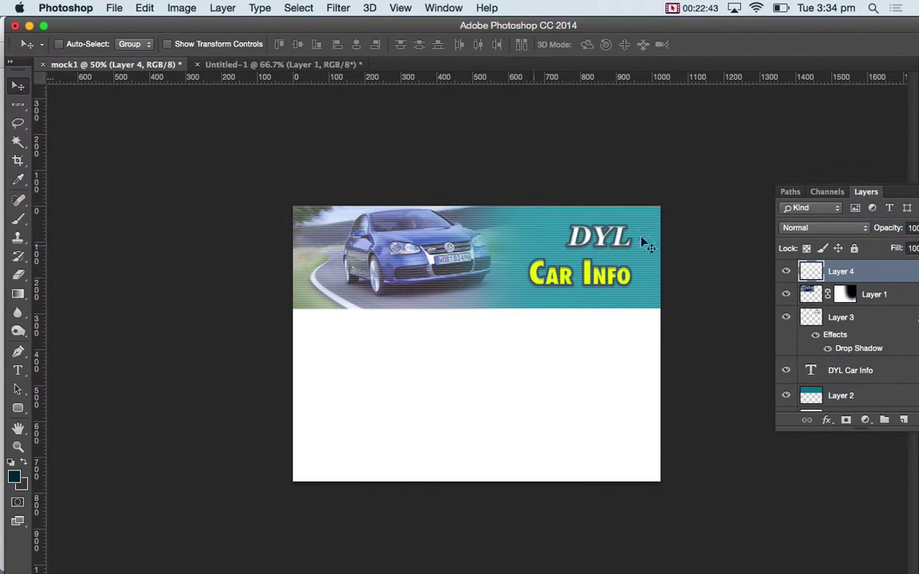
Step: Add a layer mask to Layer 4 and paint out the stripes over the car and DYL Car Info title
click(845, 419)
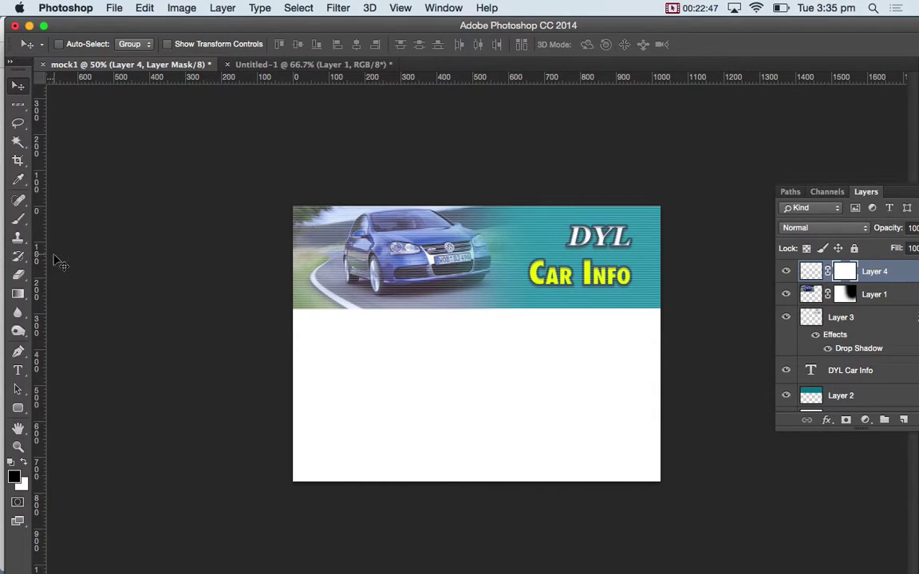
click(17, 218)
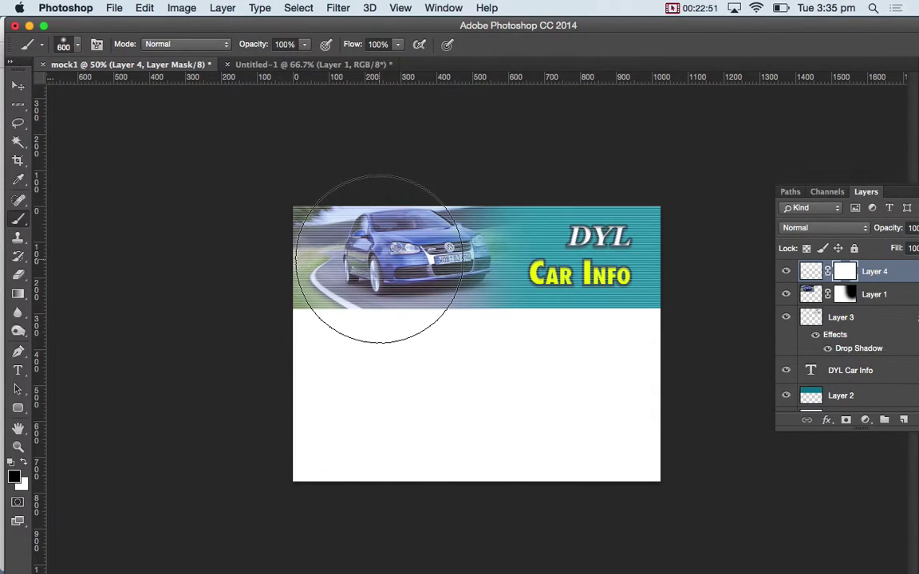
mouse_move(381, 258)
mouse_down()
mouse_move(466, 257)
mouse_move(430, 259)
mouse_move(472, 324)
mouse_up()
key(bracketleft)
key(bracketleft)
key(bracketleft)
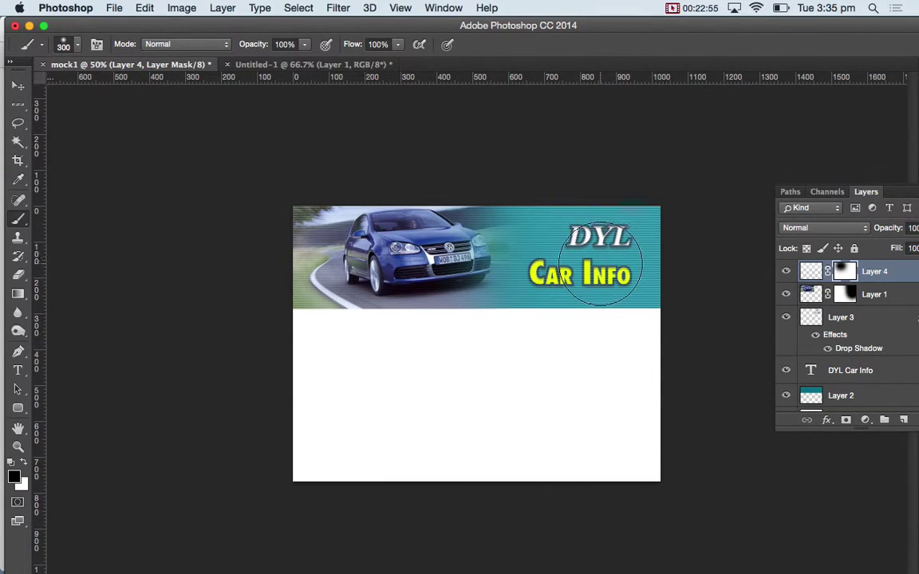
click(583, 260)
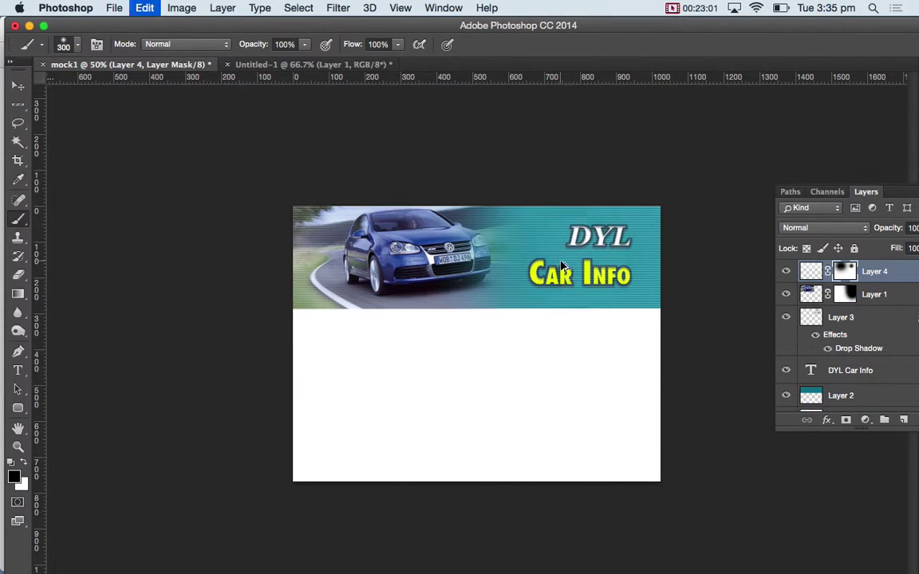
key(bracketright)
key(bracketright)
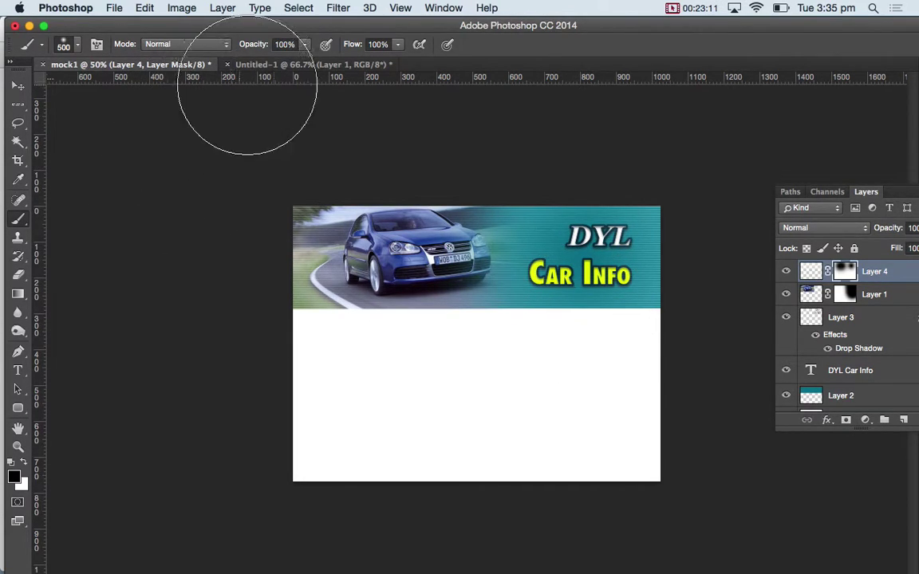
Step: Pull a horizontal guide below the banner, then undo the misplaced guide
click(22, 86)
drag(308, 81, 368, 331)
key(super+z)
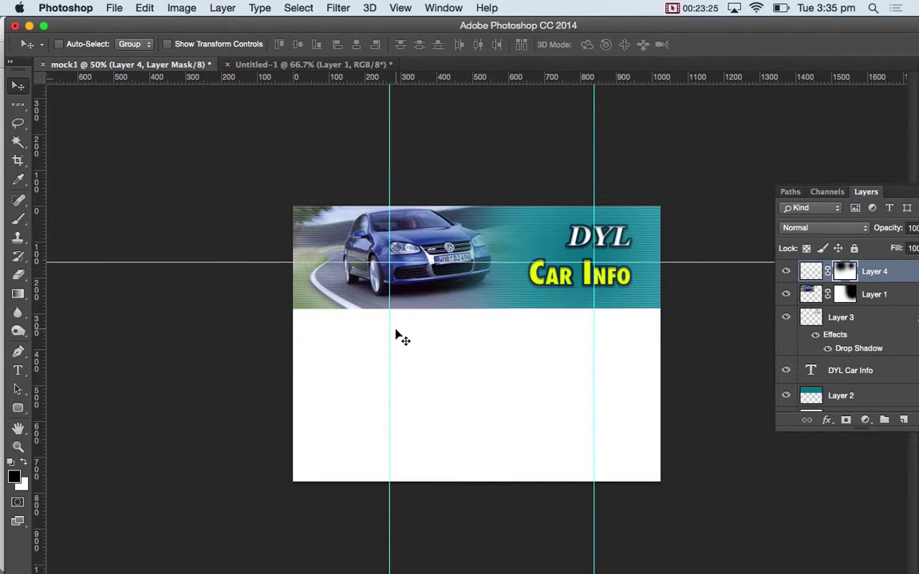
Step: Place a horizontal guide just below the banner and choose the rectangular selection tool
drag(369, 78, 377, 335)
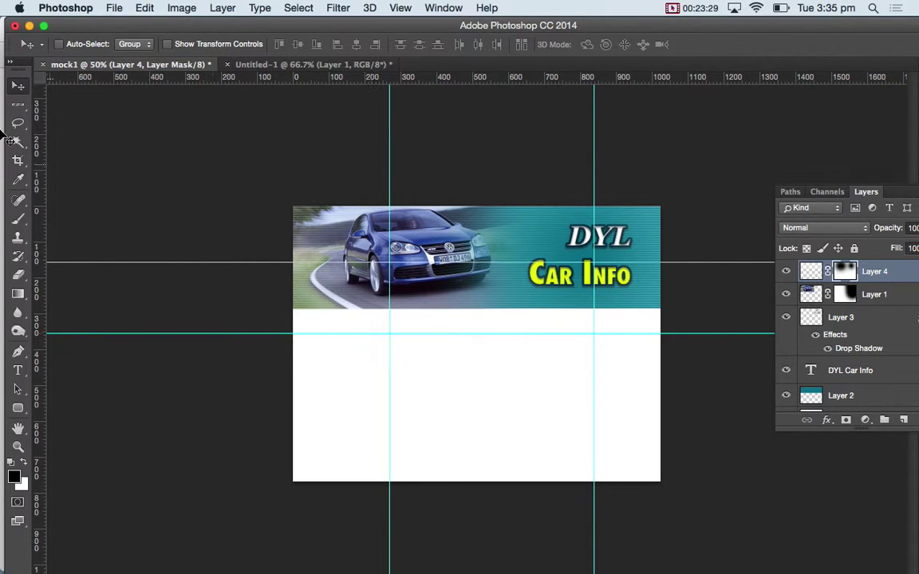
click(18, 103)
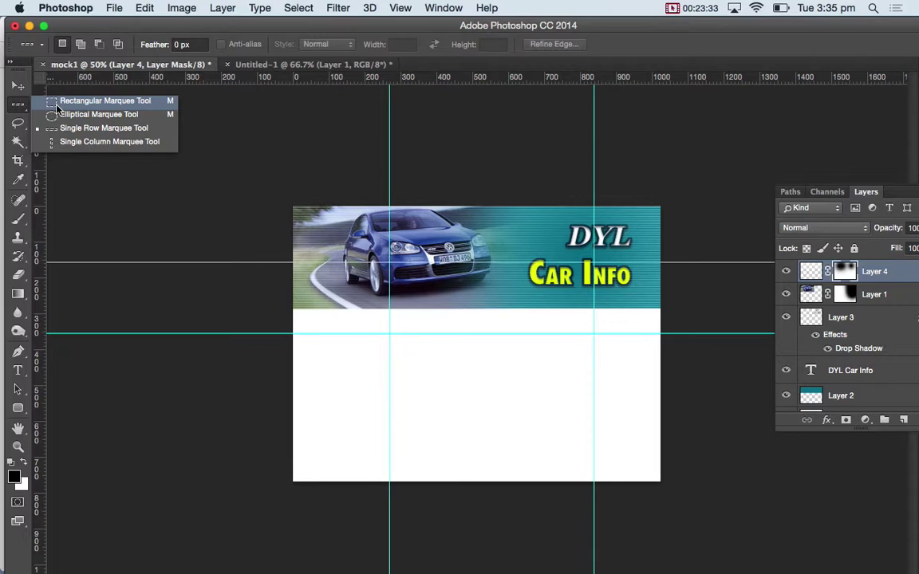
click(56, 103)
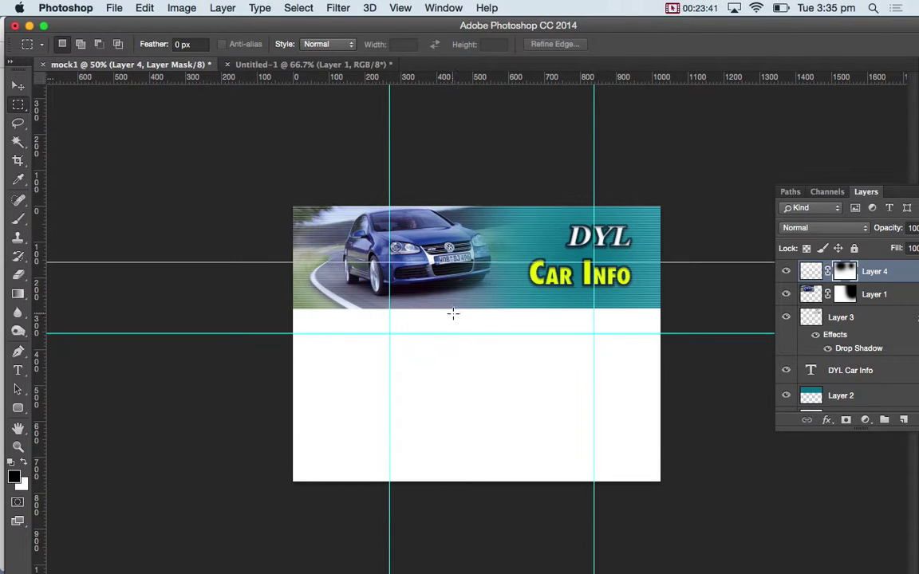
Step: Set up the Rounded Rectangle tool in Shape mode with a new empty layer for the button
click(18, 407)
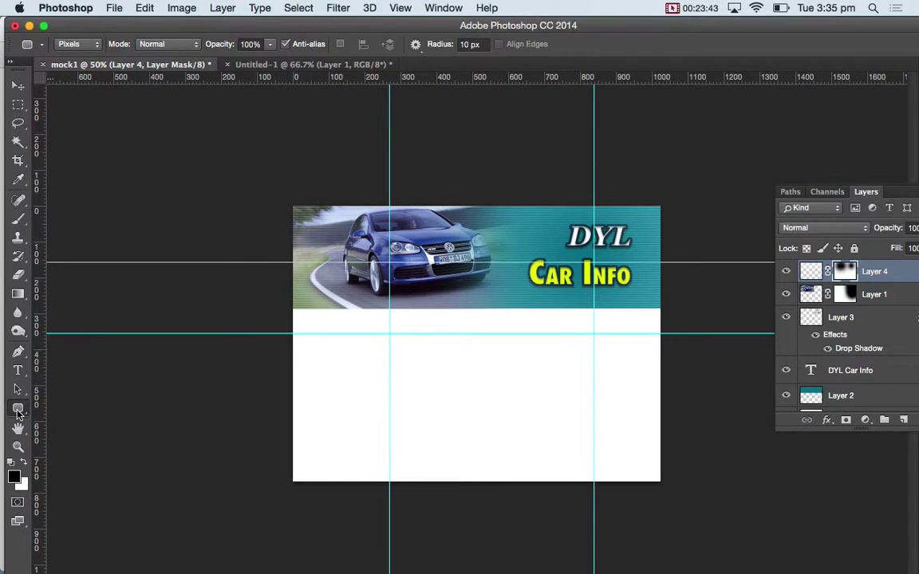
click(71, 423)
drag(442, 311, 517, 331)
click(903, 421)
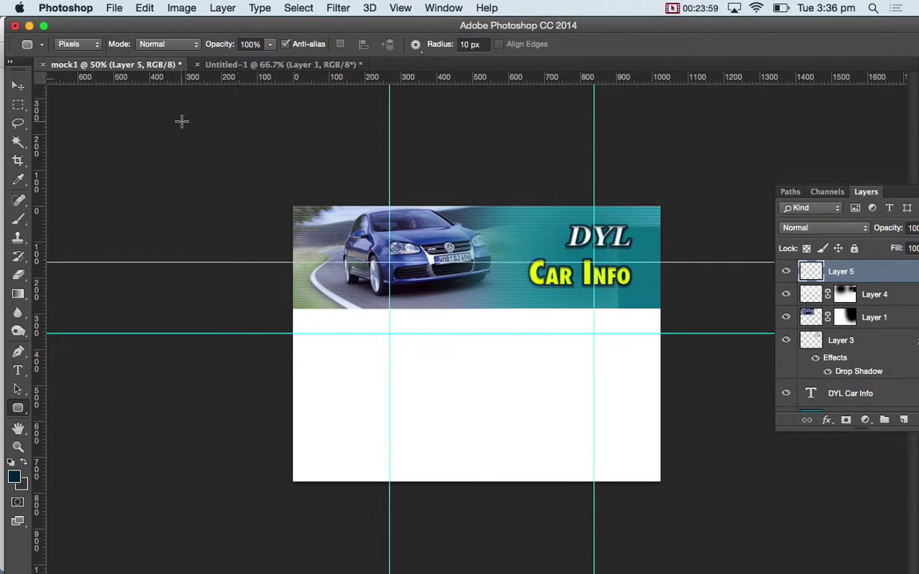
click(80, 46)
click(72, 23)
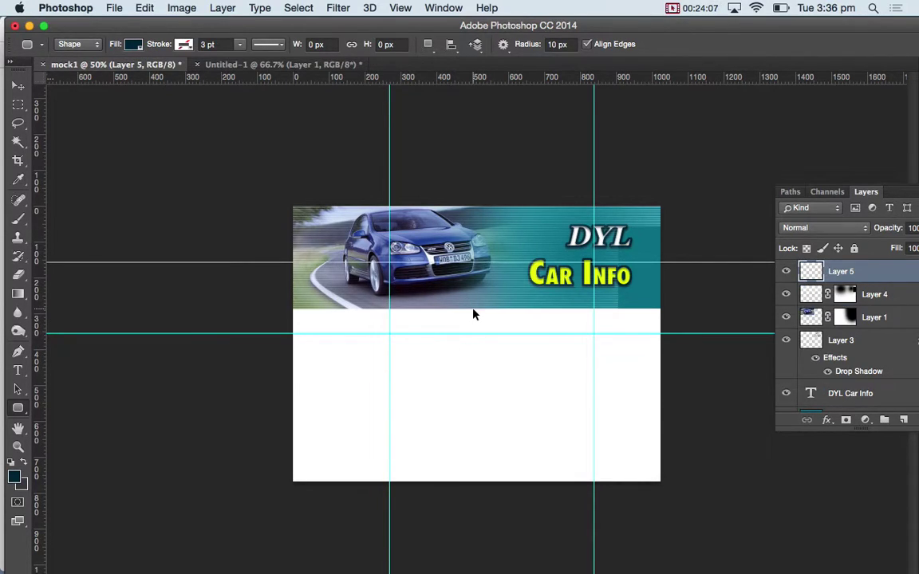
key(super+alt+z)
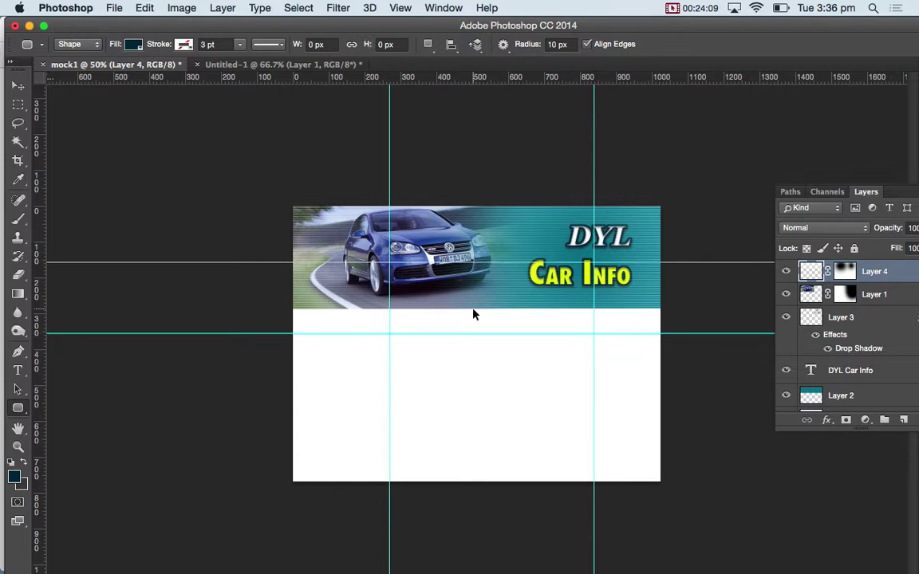
click(903, 419)
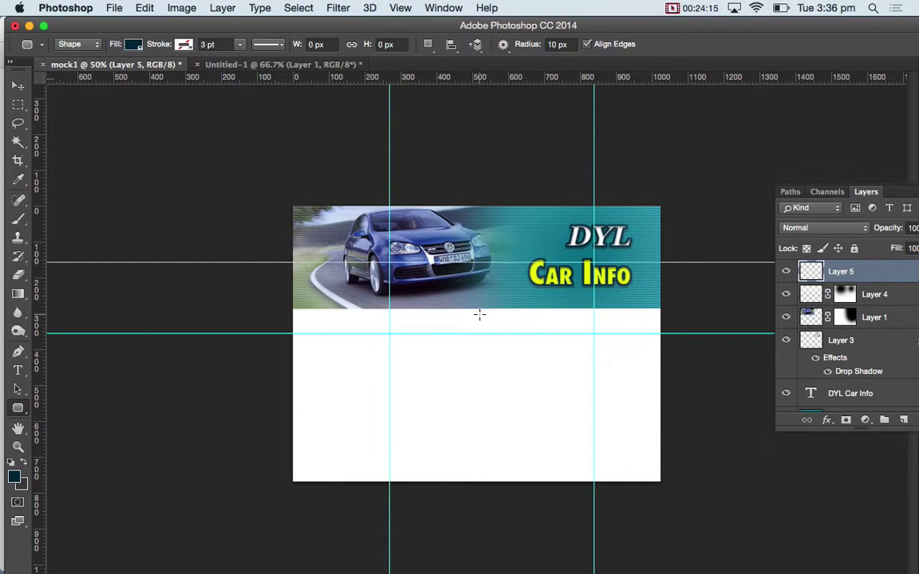
Step: Draw the dark 168×44 px rounded button below the banner's right end and duplicate its layer
drag(593, 312, 653, 327)
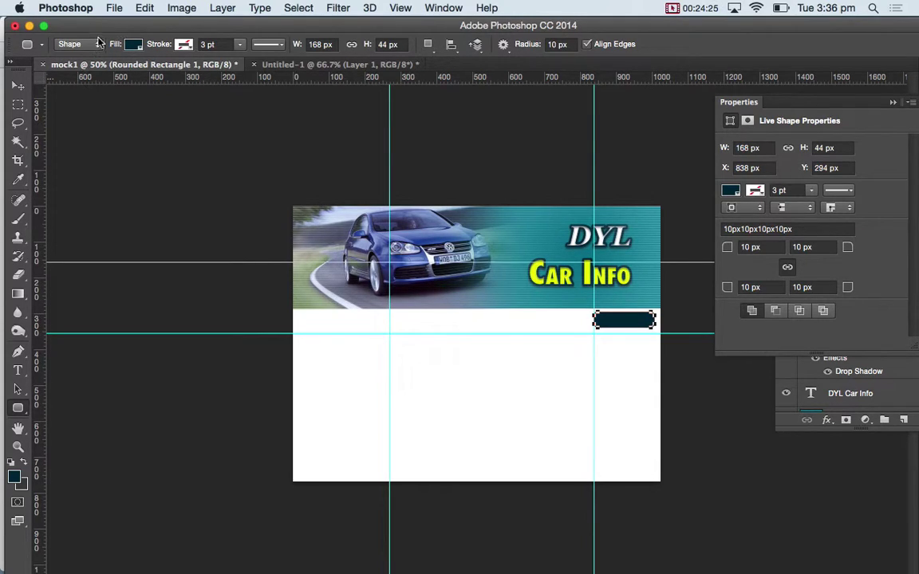
click(98, 43)
click(80, 66)
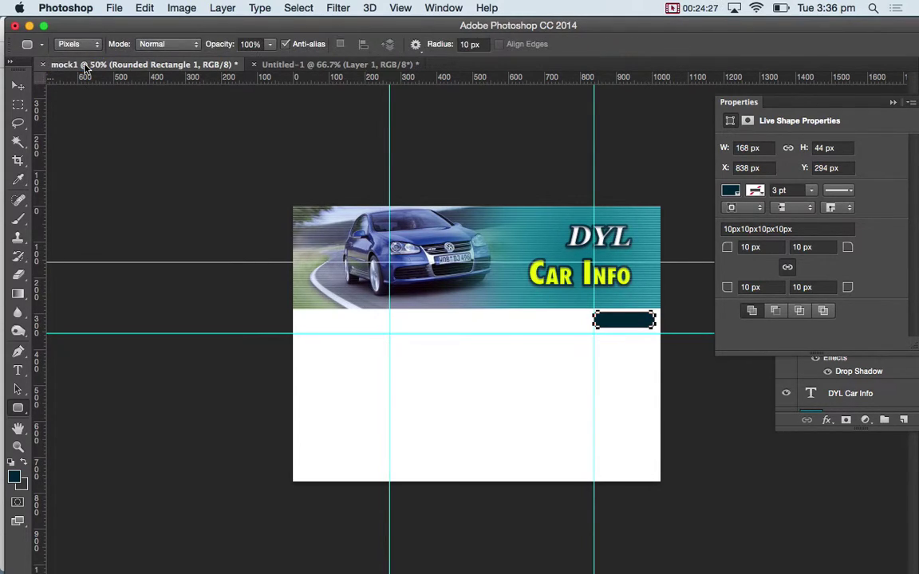
click(892, 102)
drag(877, 272, 903, 420)
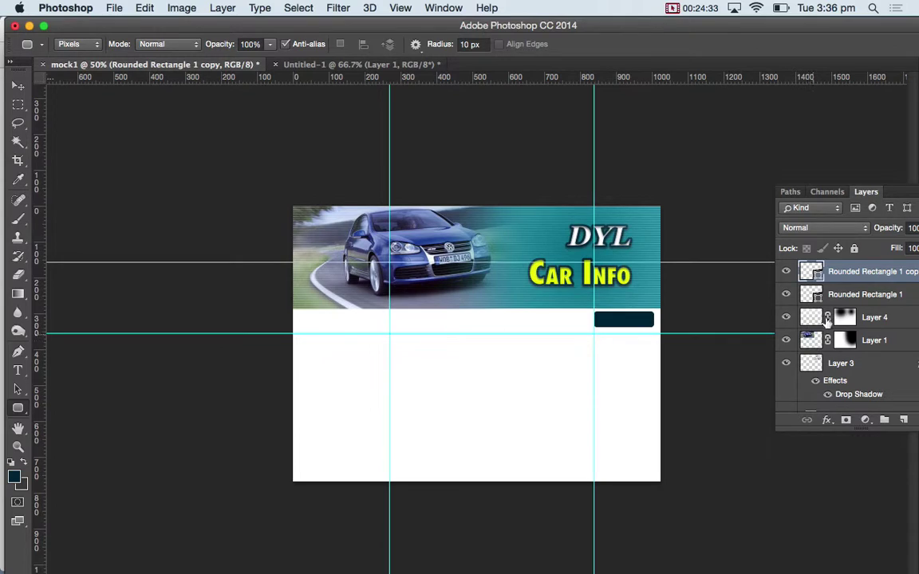
shift+click(843, 296)
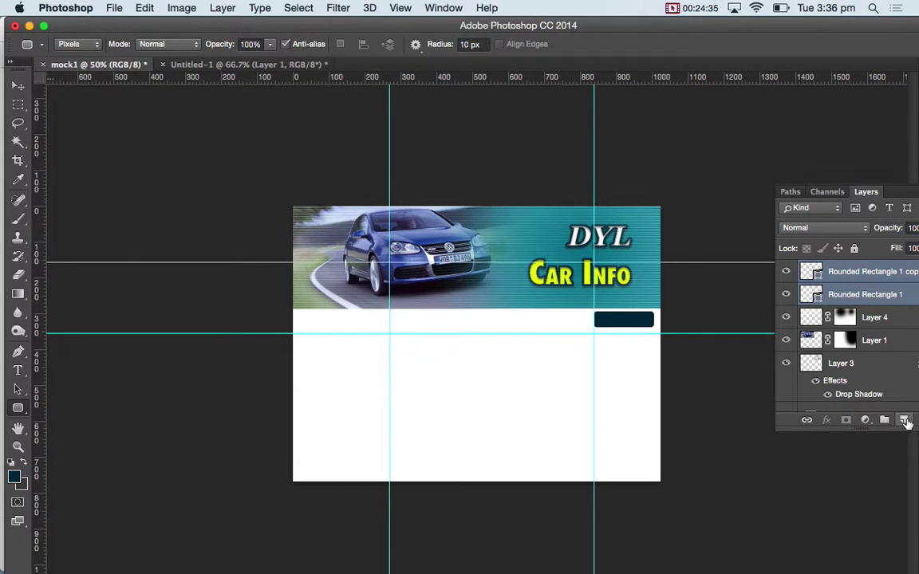
Step: Replace both shape layers with a dark rounded button painted on new Layer 5 under the banner's right end
key(BackSpace)
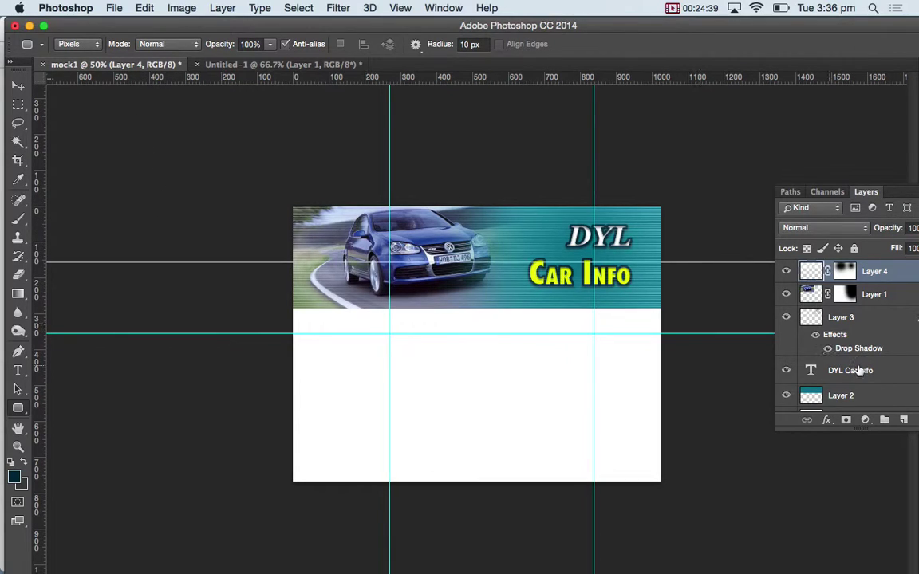
click(905, 418)
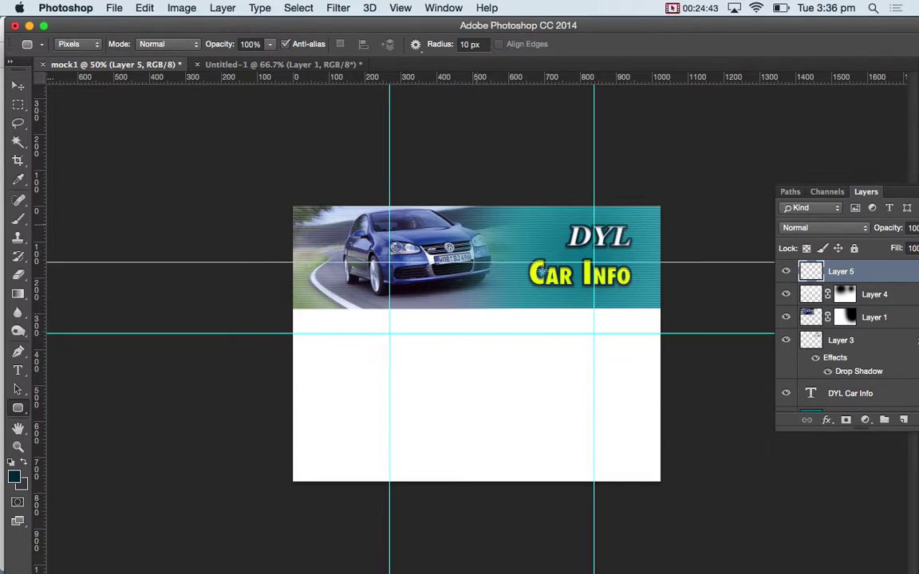
drag(584, 313, 657, 329)
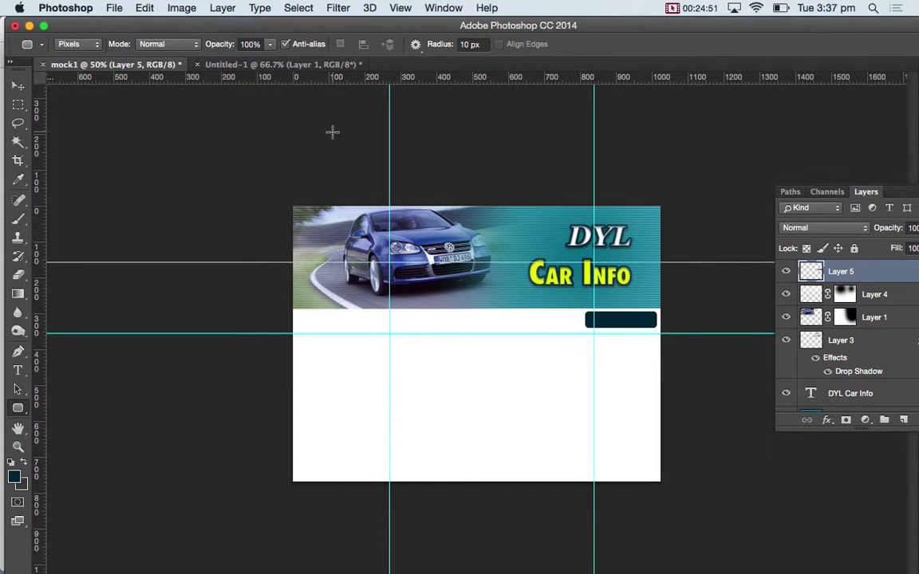
click(17, 87)
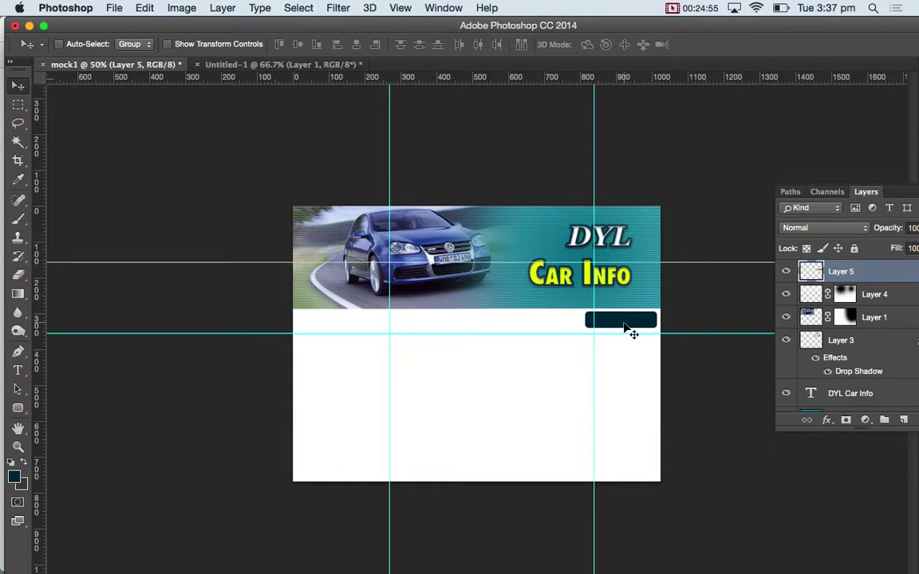
Step: Duplicate the dark button leftward to build the row of buttons
key(super+a)
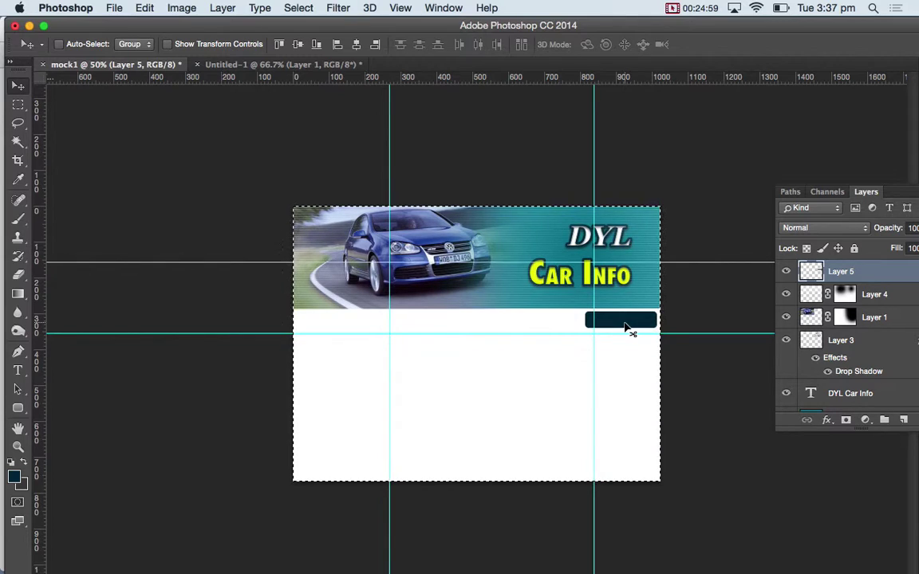
drag(626, 326, 404, 322)
key(super+d)
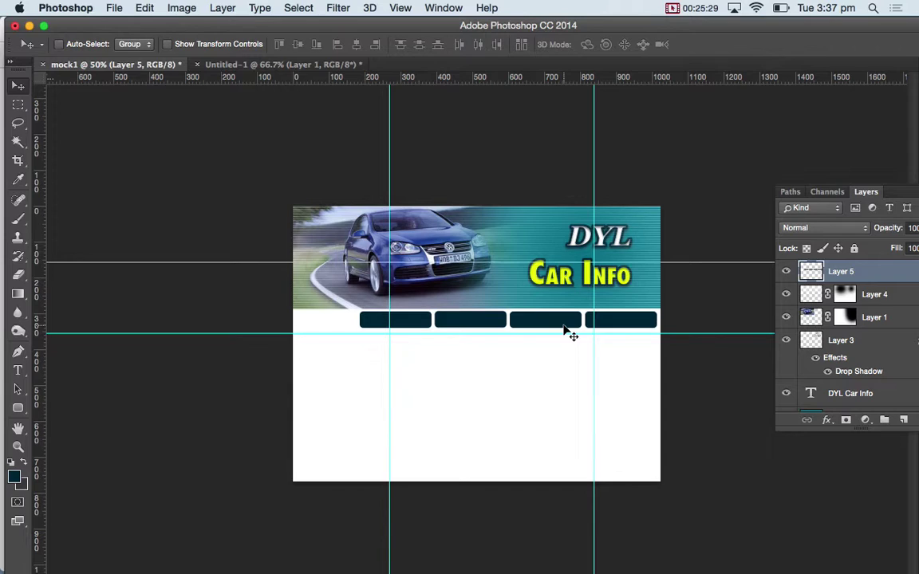
Step: Nudge the three, then two, leftmost buttons with arrow keys to even the gaps
click(17, 104)
drag(342, 291, 583, 374)
key(v)
key(Right)
key(Right)
key(Right)
key(Right)
key(Left)
key(Left)
key(Left)
key(Left)
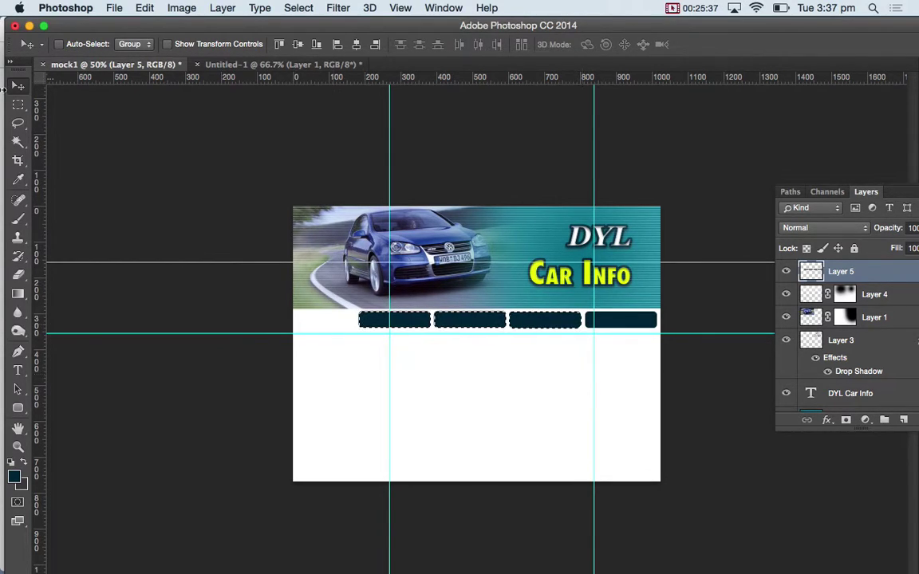
click(17, 105)
drag(336, 313, 508, 368)
key(v)
key(Right)
key(Right)
key(Right)
key(Right)
key(Left)
key(Left)
key(Left)
Step: Nudge the leftmost button alone to even its spacing, then deselect
key(m)
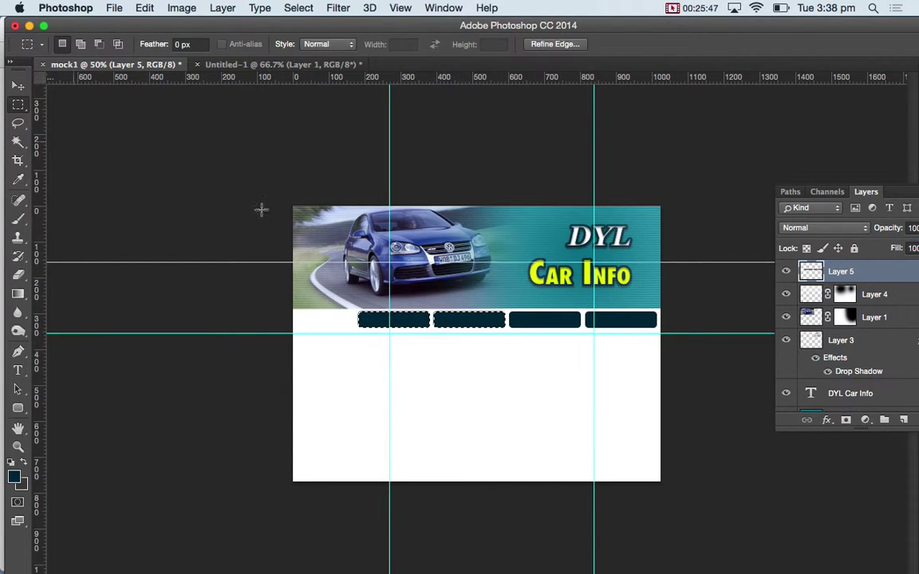
drag(318, 295, 433, 352)
key(v)
key(Right)
key(Right)
key(Right)
key(Right)
key(Left)
key(Left)
key(Left)
key(Left)
key(Left)
key(Left)
key(Left)
key(Left)
key(Left)
key(super+d)
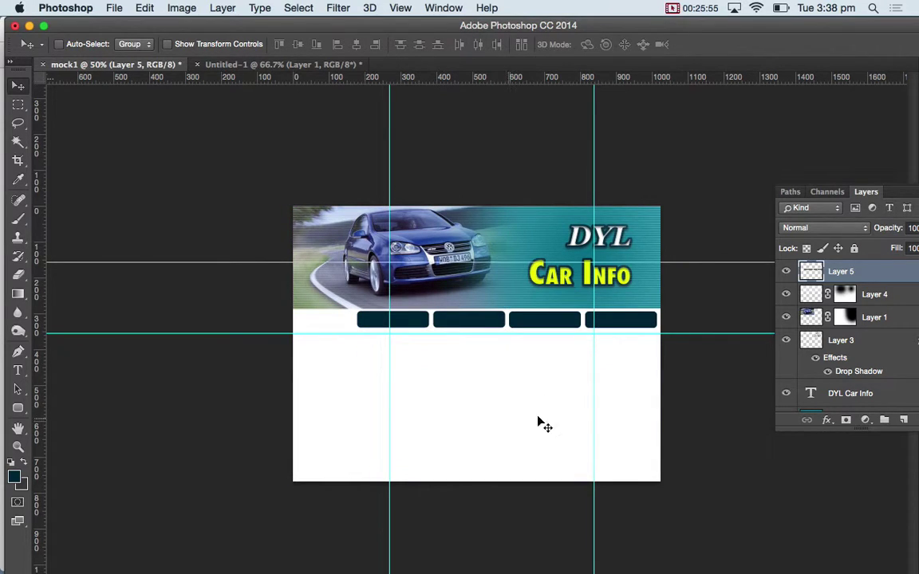
Step: Free Transform the button row to narrow it from its left side
key(super+t)
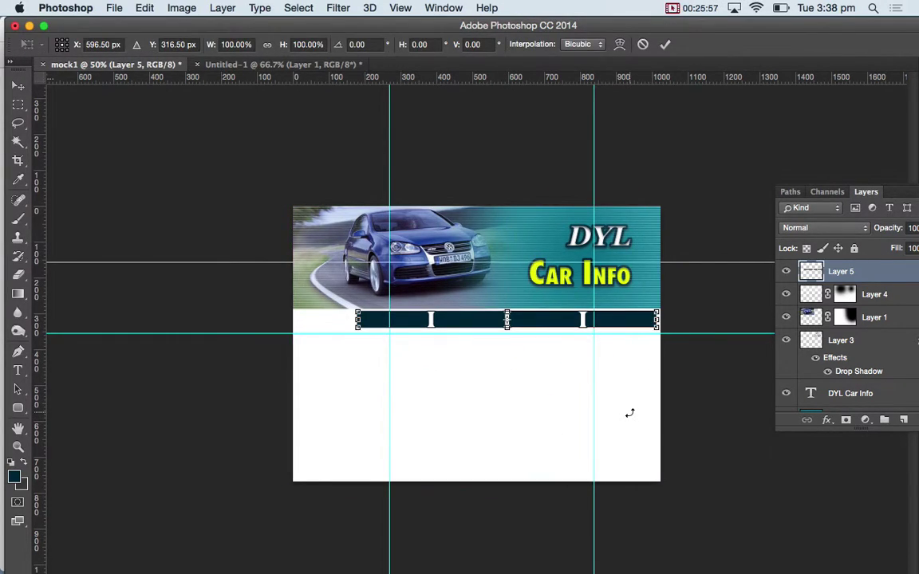
drag(358, 320, 398, 319)
key(Return)
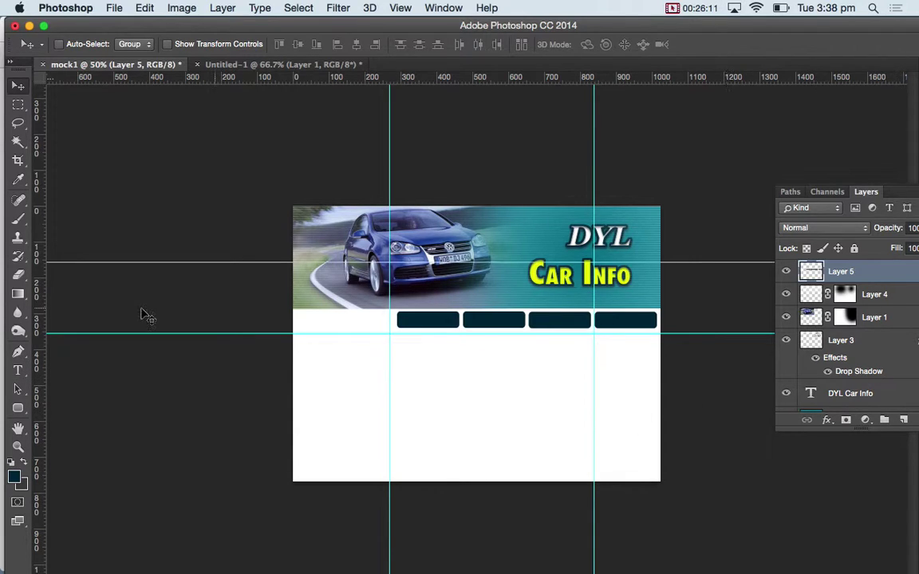
Step: Add a white TURBO text label on the first button
click(17, 369)
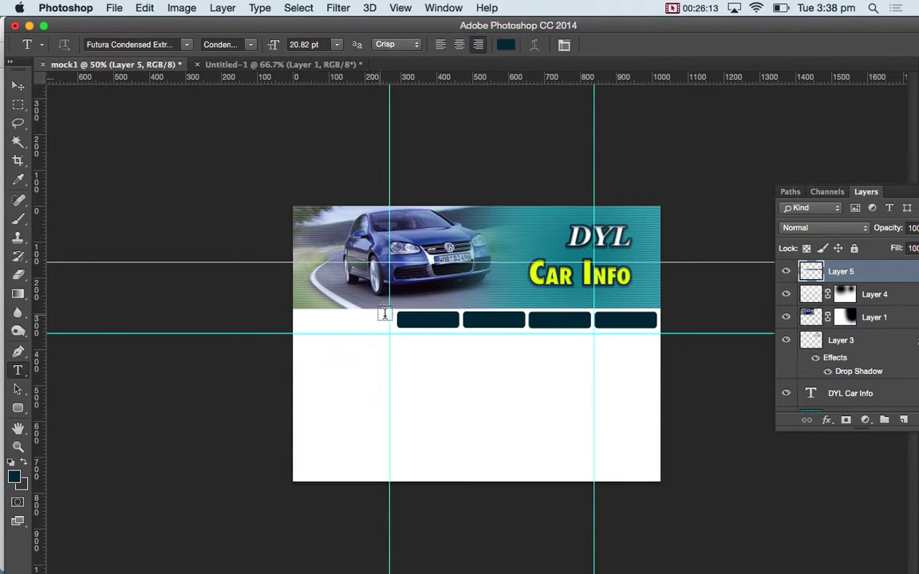
click(407, 319)
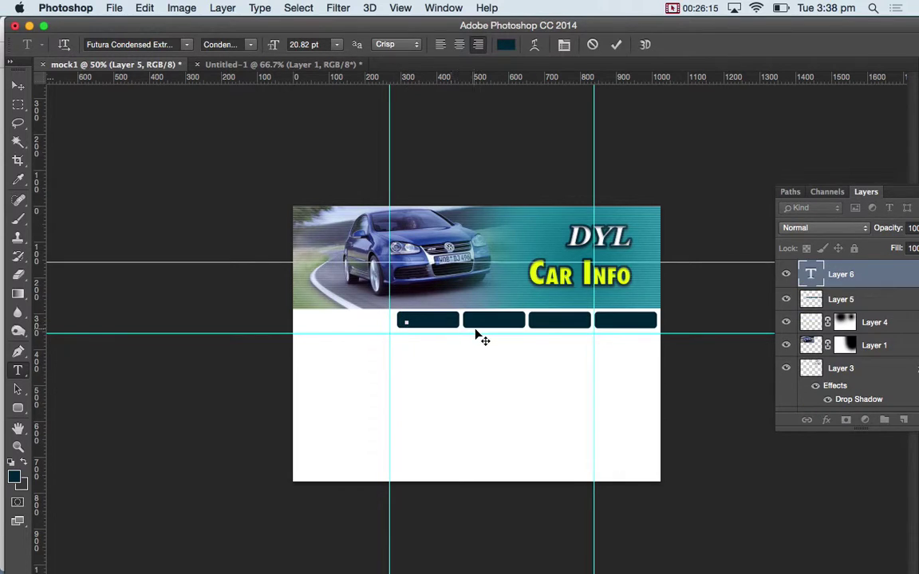
click(505, 44)
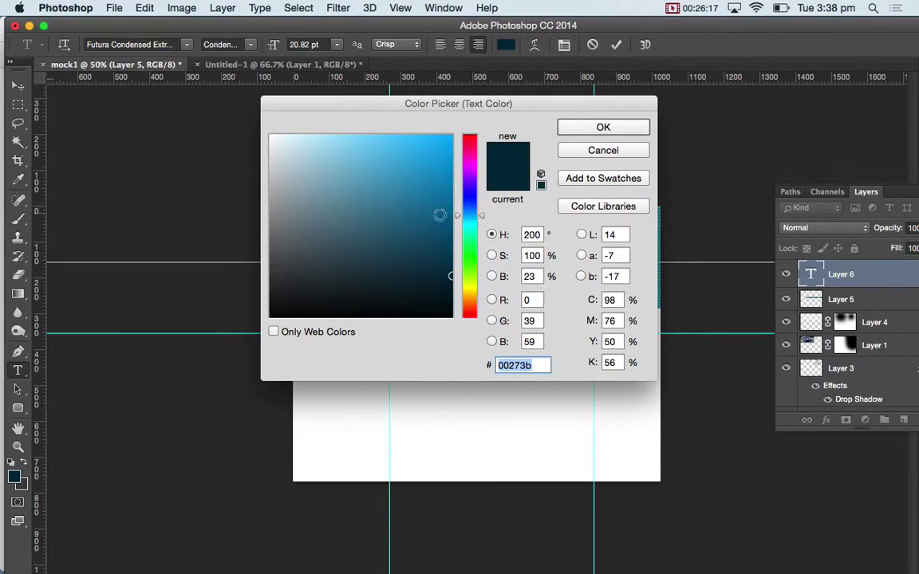
drag(437, 209, 244, 98)
click(603, 128)
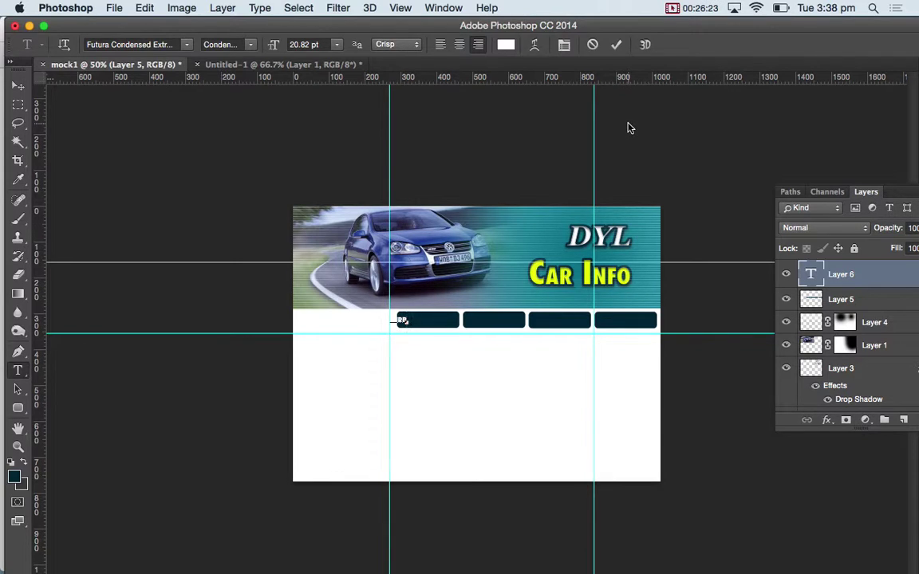
click(17, 86)
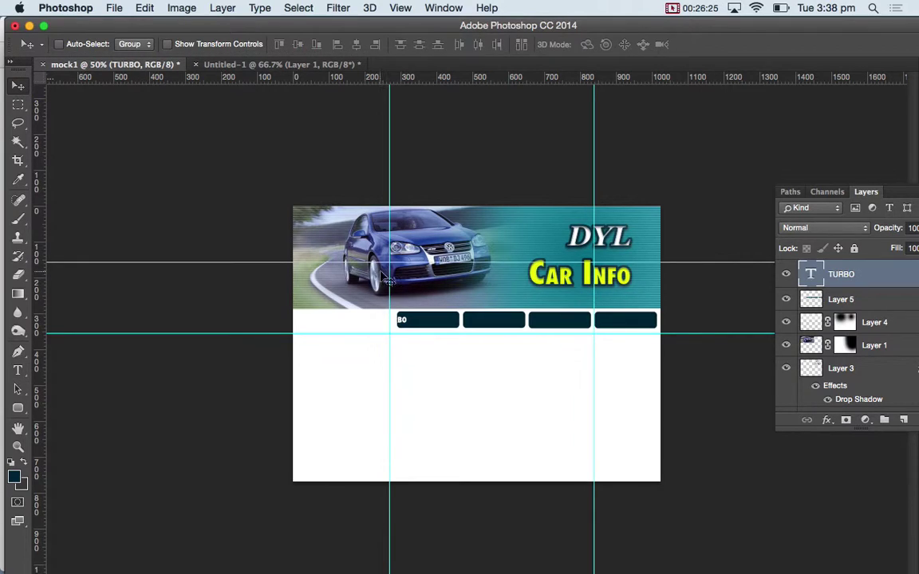
Step: Nudge the TURBO text onto the button and enlarge it to about 159%
key(shift+Right)
key(shift+Right)
key(shift+Right)
key(shift+Right)
key(shift+Right)
key(shift+Right)
key(super+t)
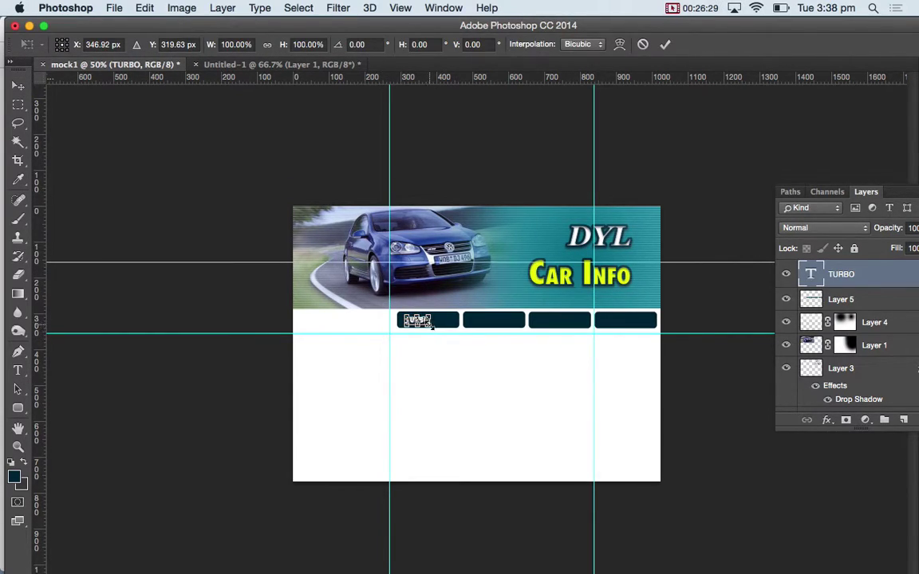
drag(431, 326, 445, 333)
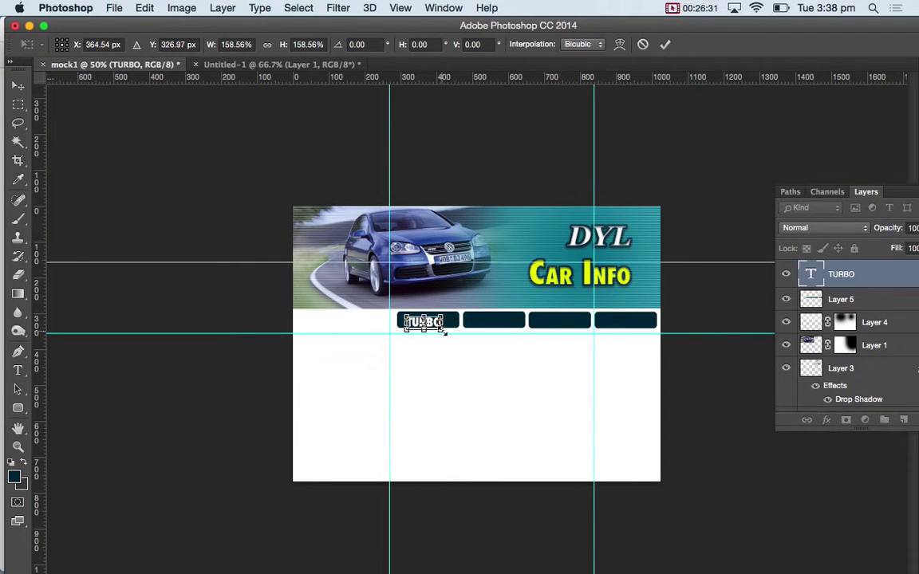
key(Return)
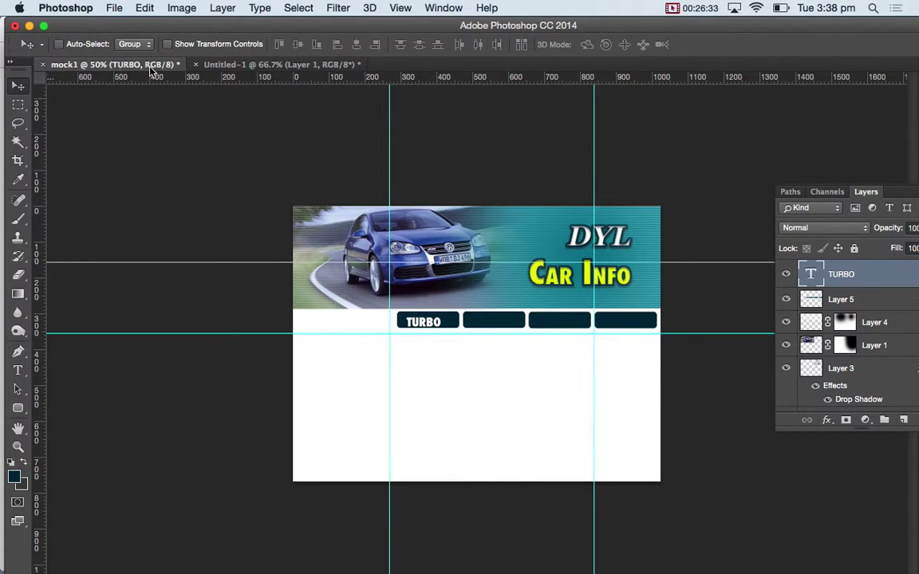
Step: Zoom the header to 100%, switch to full-screen view and hide the rulers
key(super+equal)
key(super+equal)
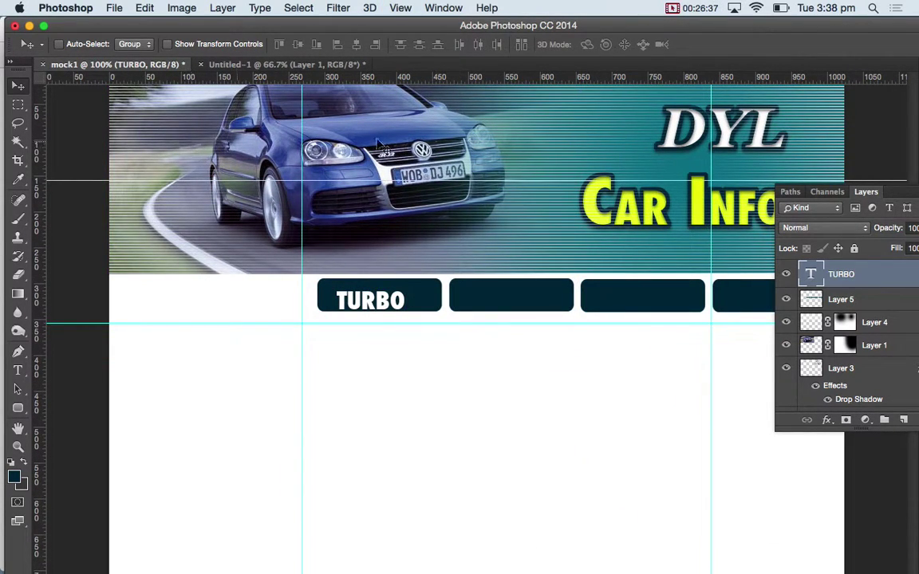
key(f)
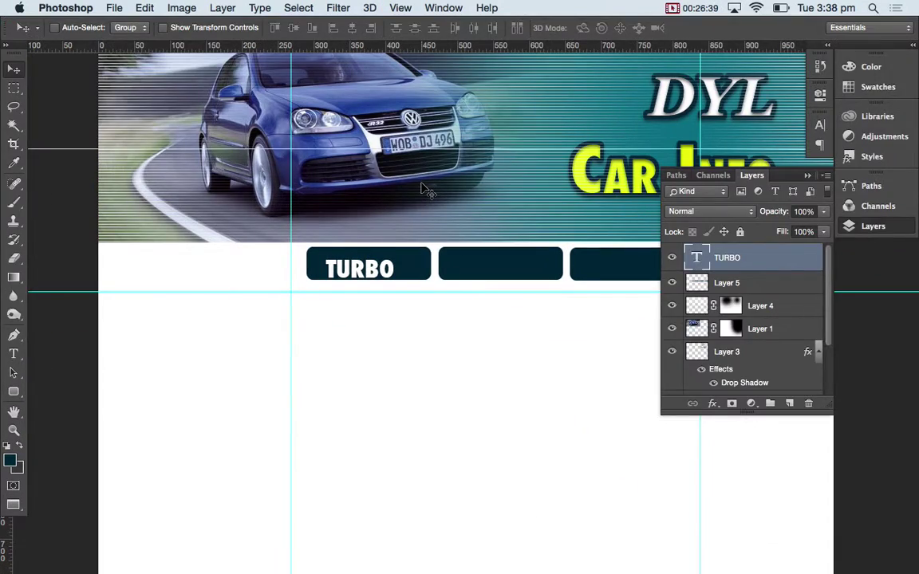
key(f)
key(ctrl+r)
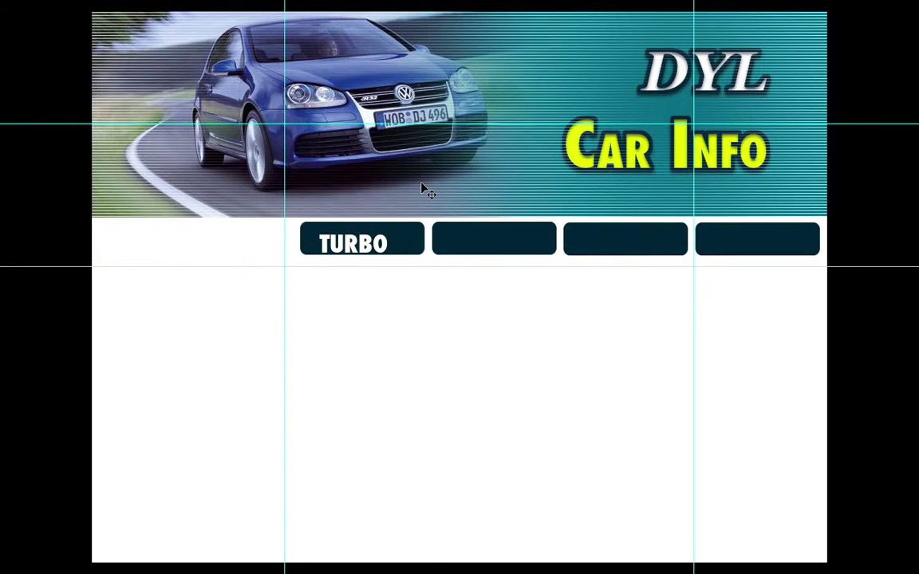
Step: Copy the TURBO label onto the other three buttons, centred with smart guides, and leave full-screen view
drag(384, 253, 621, 243)
drag(628, 244, 753, 244)
key(f)
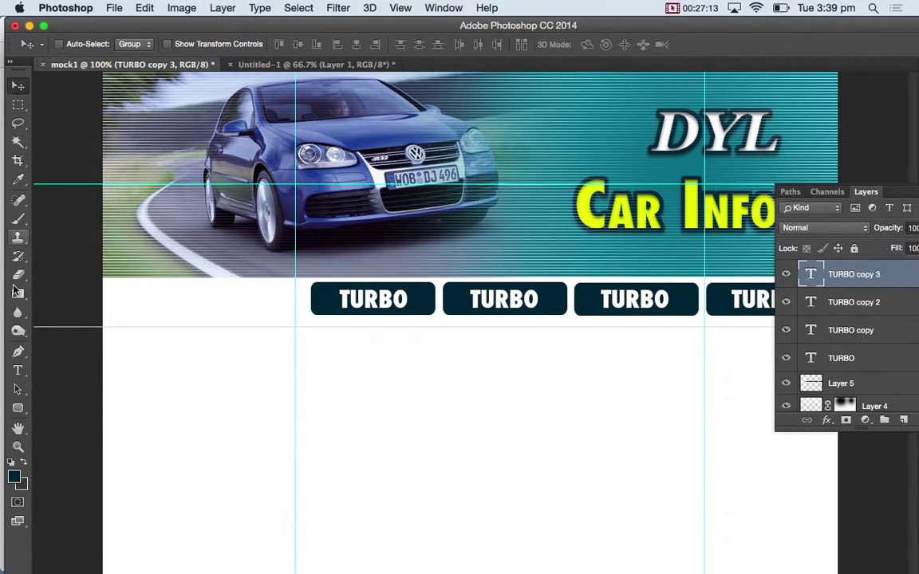
Step: Change the second button's label to ENGINES and nudge it to centre
key(t)
click(496, 300)
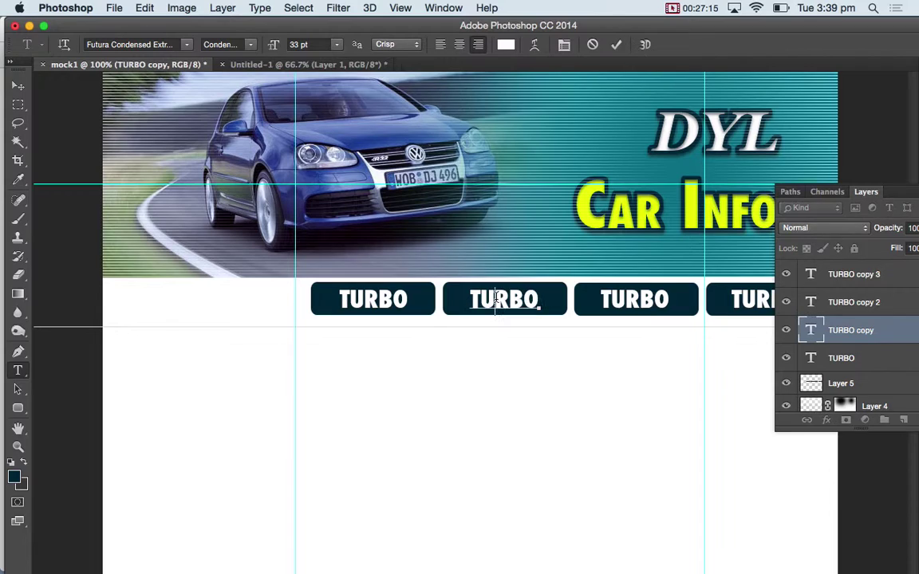
double_click(496, 300)
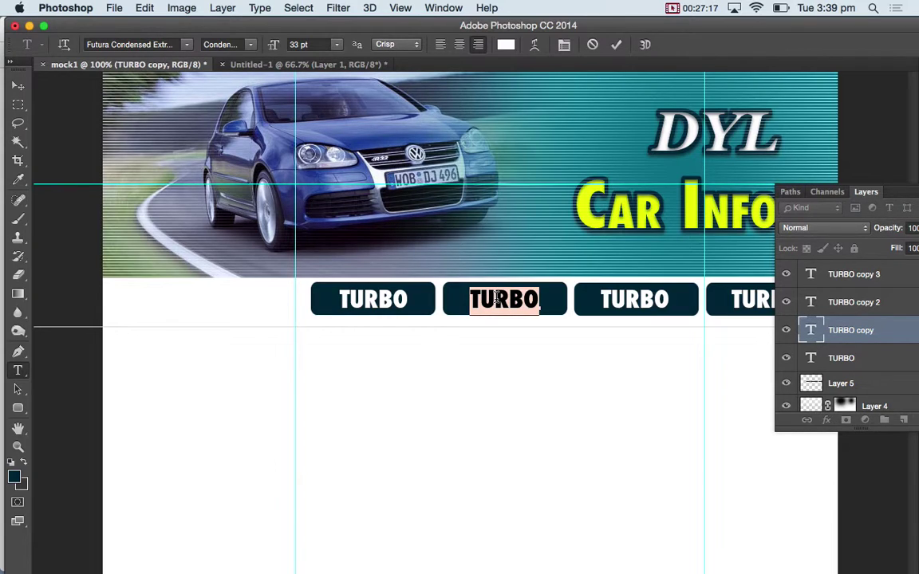
text(ENG)
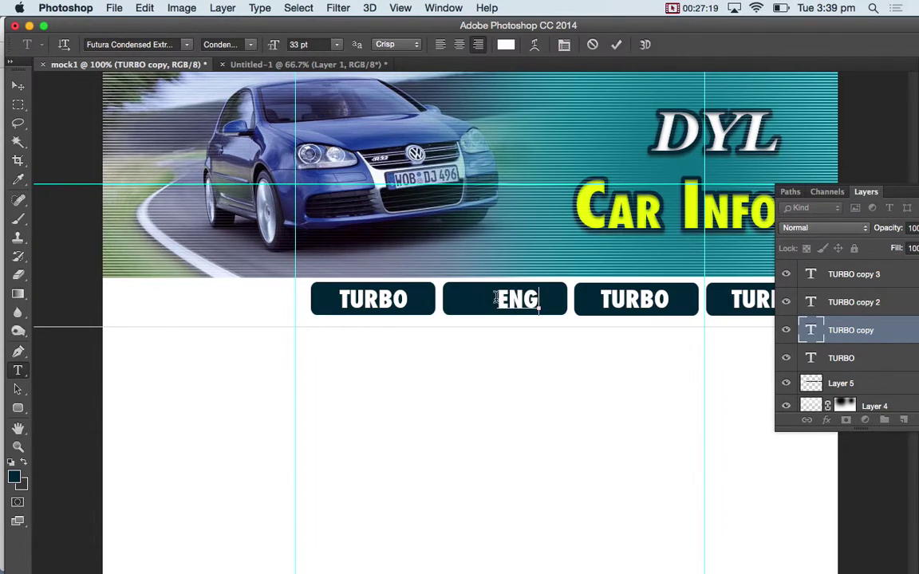
text(INES)
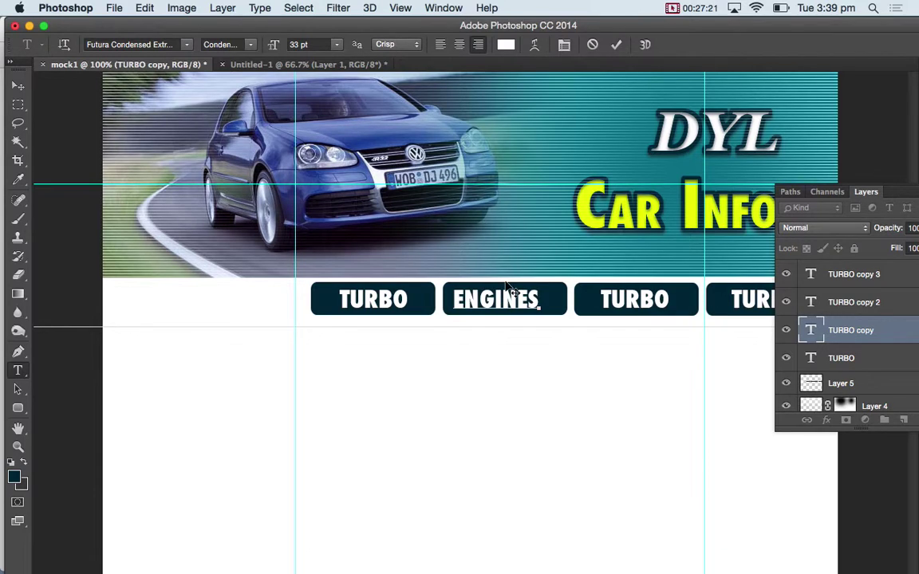
click(19, 87)
key(shift+Right)
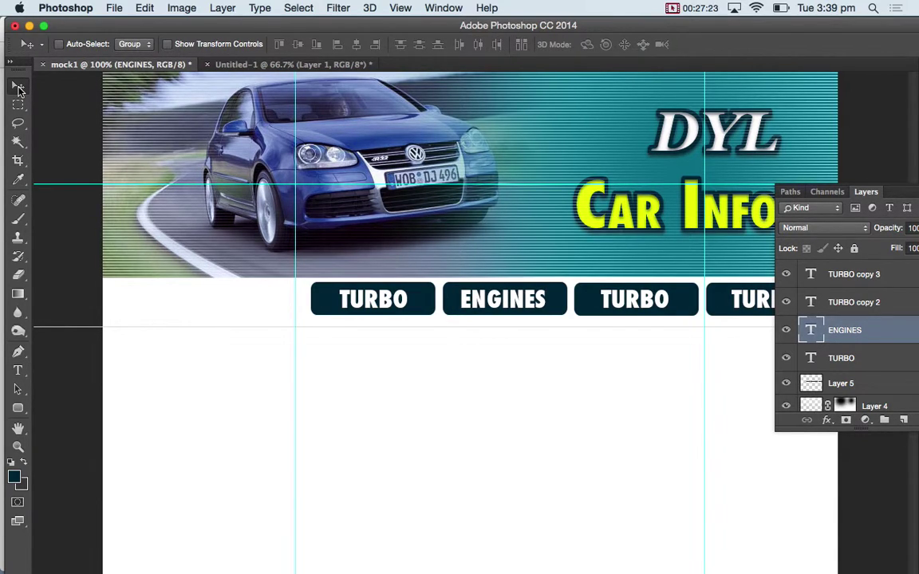
key(shift+Right)
key(shift+Left)
key(Right)
key(Right)
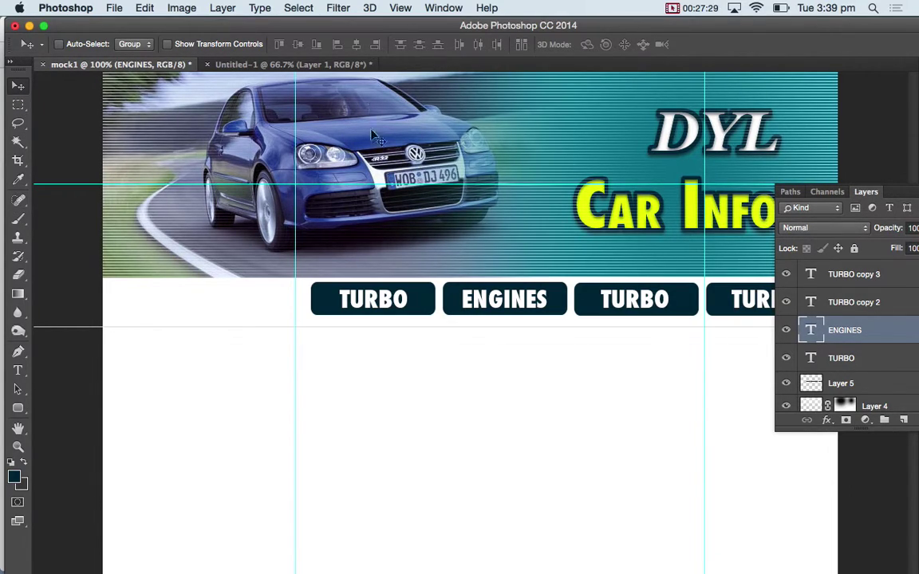
Step: Change the third button's label to GEARS
click(19, 369)
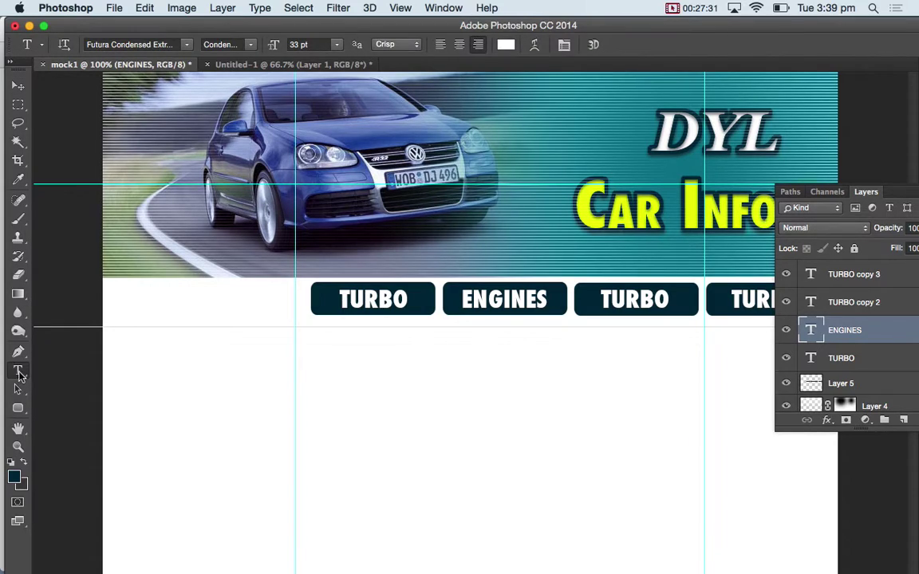
double_click(634, 299)
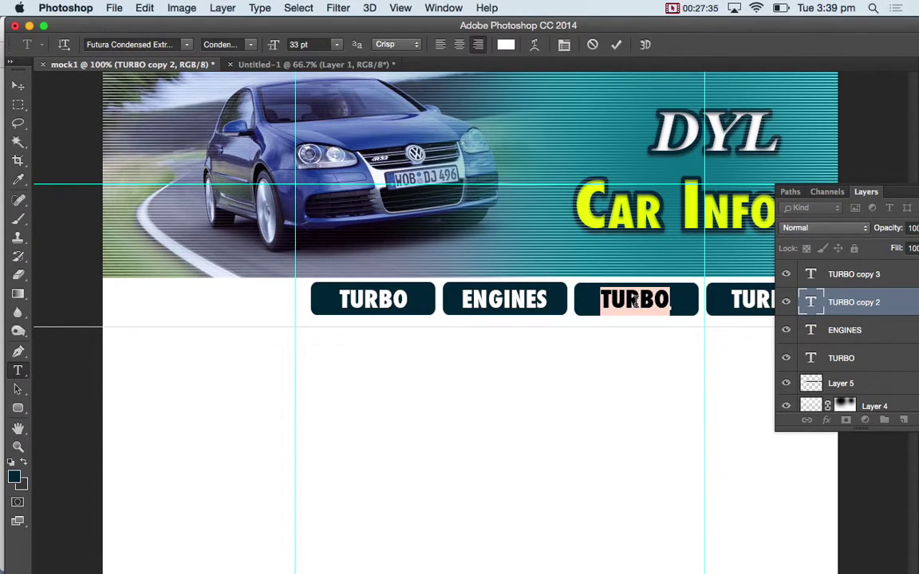
text(GEA)
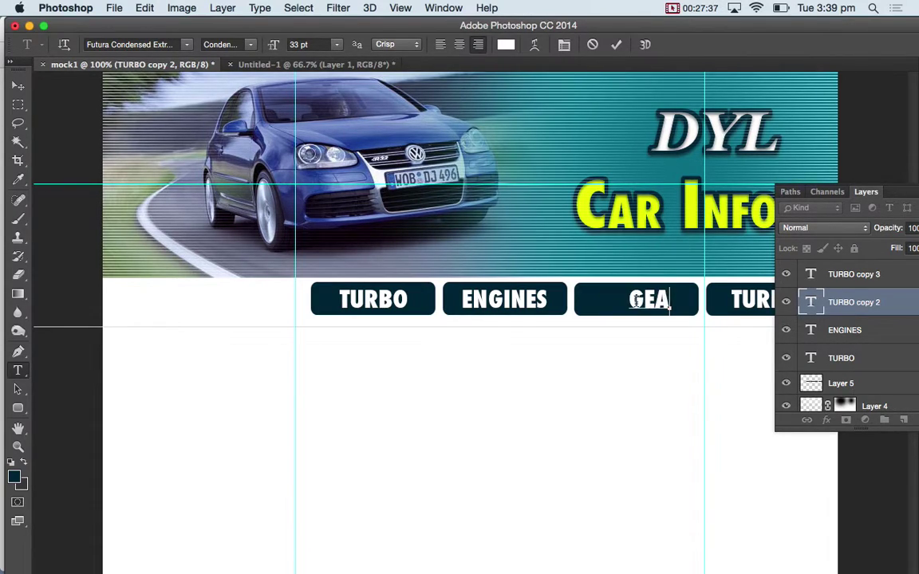
text(R BOX)
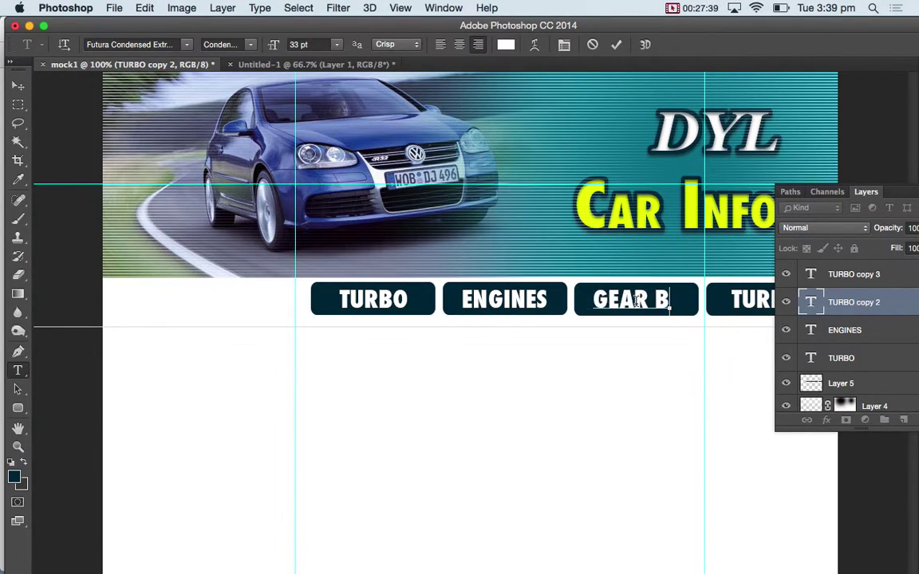
key(BackSpace)
key(BackSpace)
key(BackSpace)
key(BackSpace)
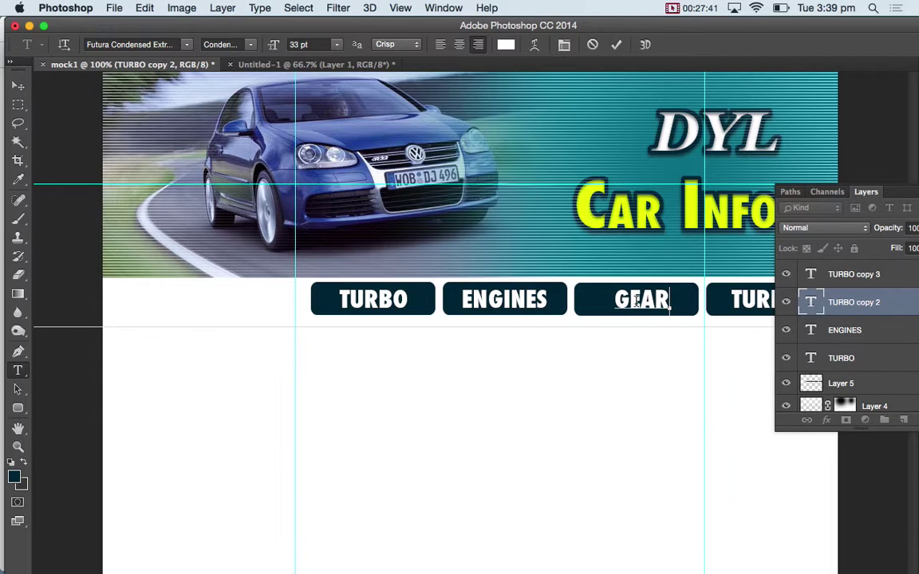
text(S)
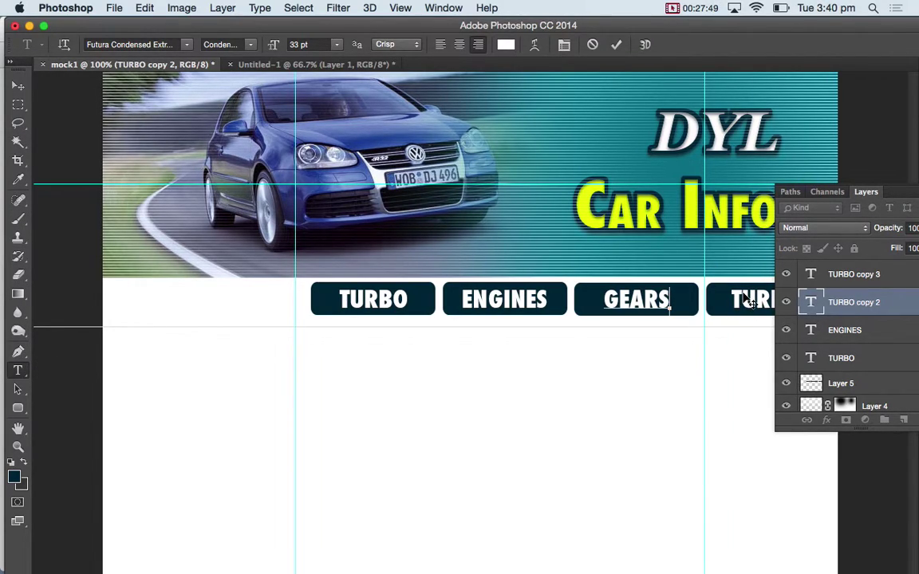
click(23, 93)
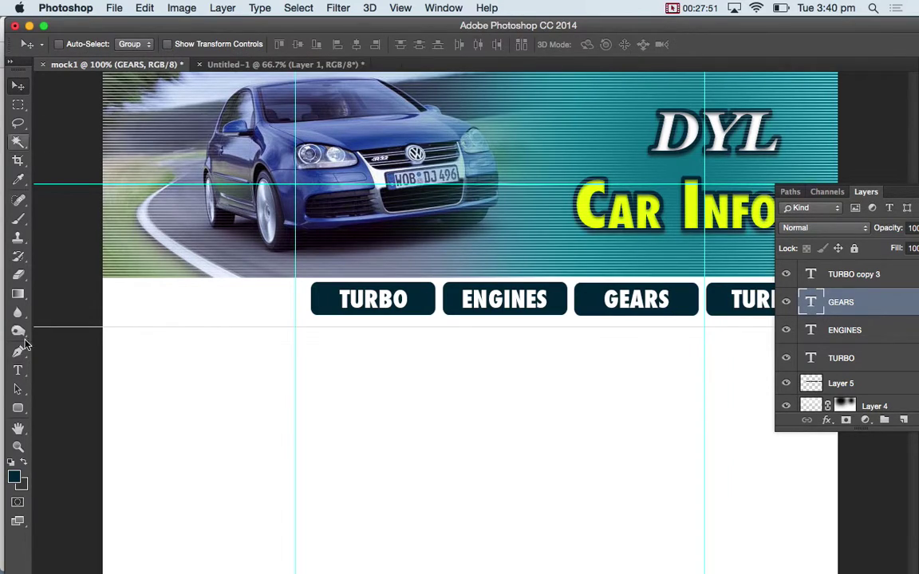
Step: Change the fourth button's label to STEERING
click(17, 370)
double_click(764, 296)
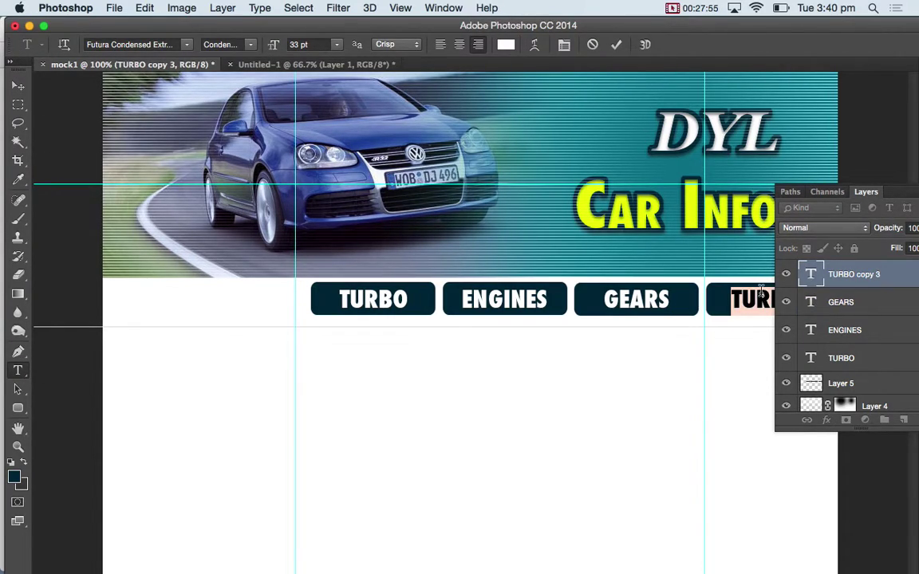
text(STEERING)
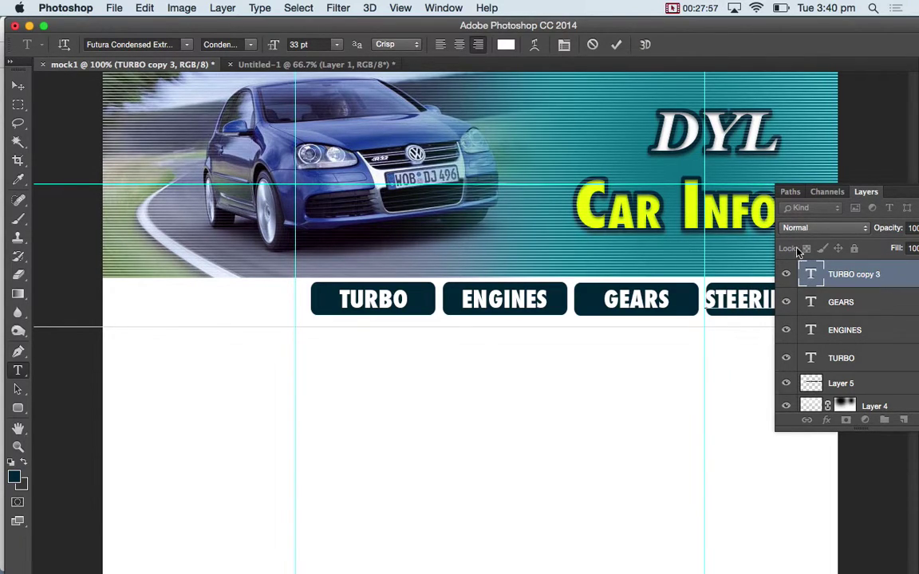
drag(821, 186, 535, 458)
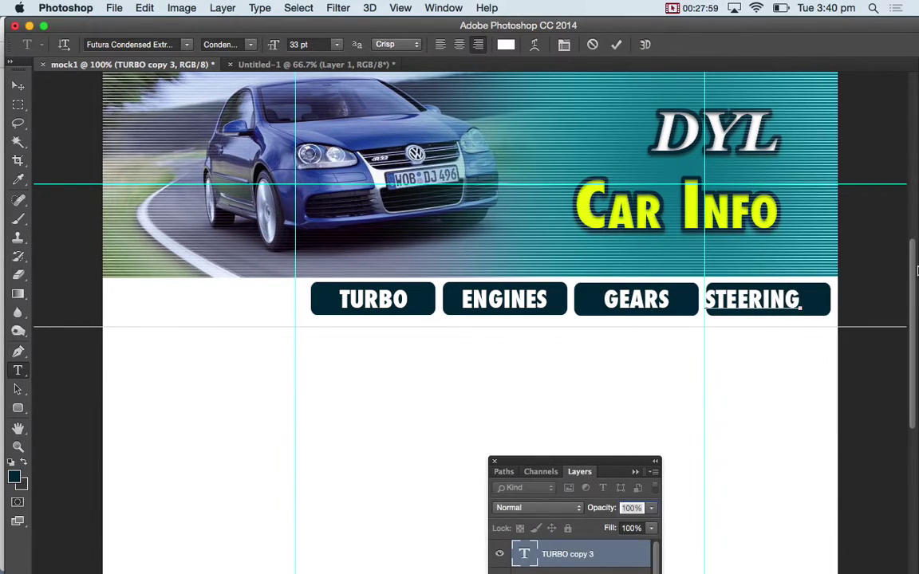
click(17, 87)
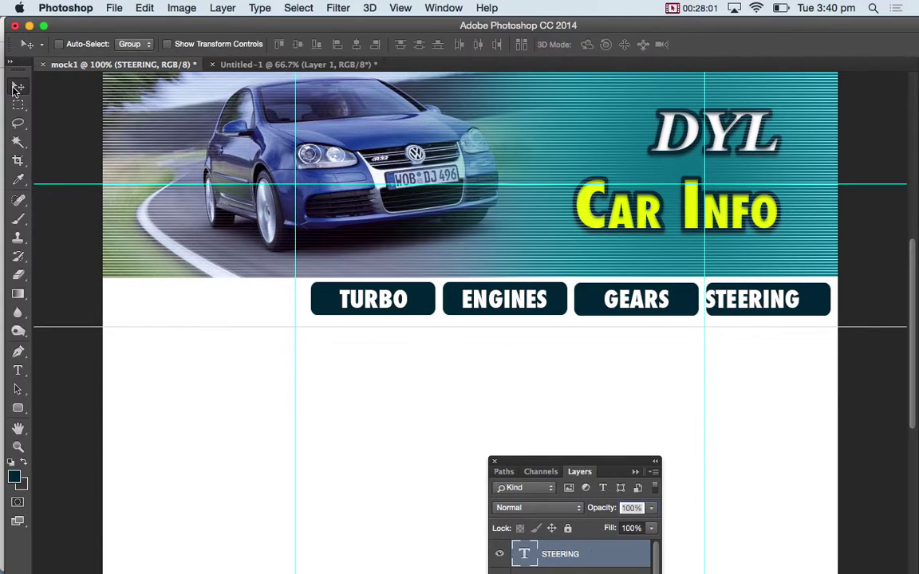
Step: Move the STEERING text about 18 px right to centre it in the fourth button
drag(749, 299, 769, 300)
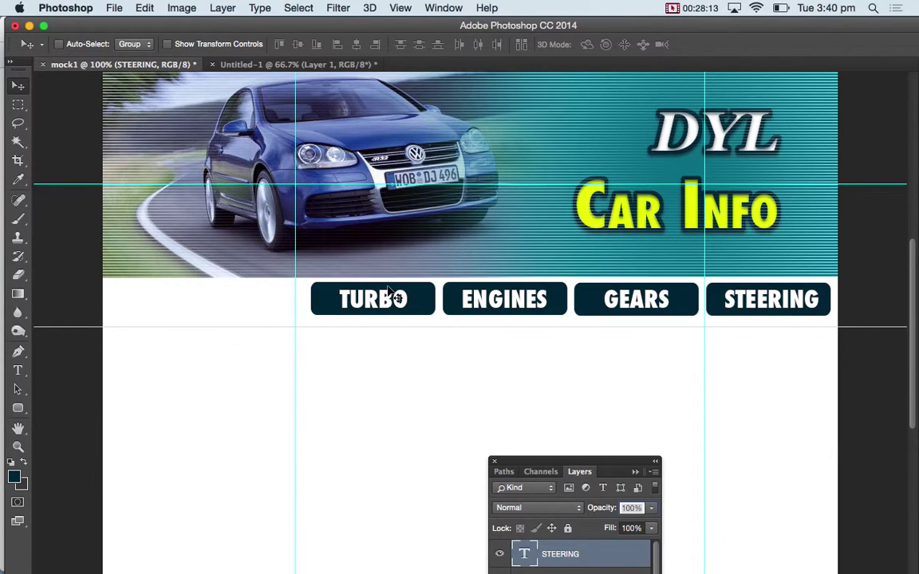
drag(17, 104, 60, 129)
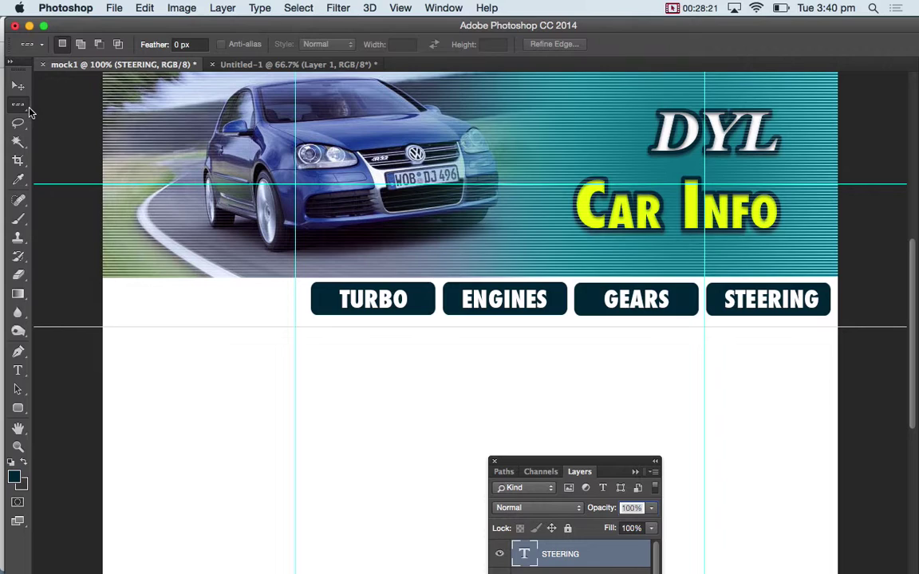
Step: Select a thin full-width strip just below the nav buttons, nudged up slightly
drag(29, 110, 57, 93)
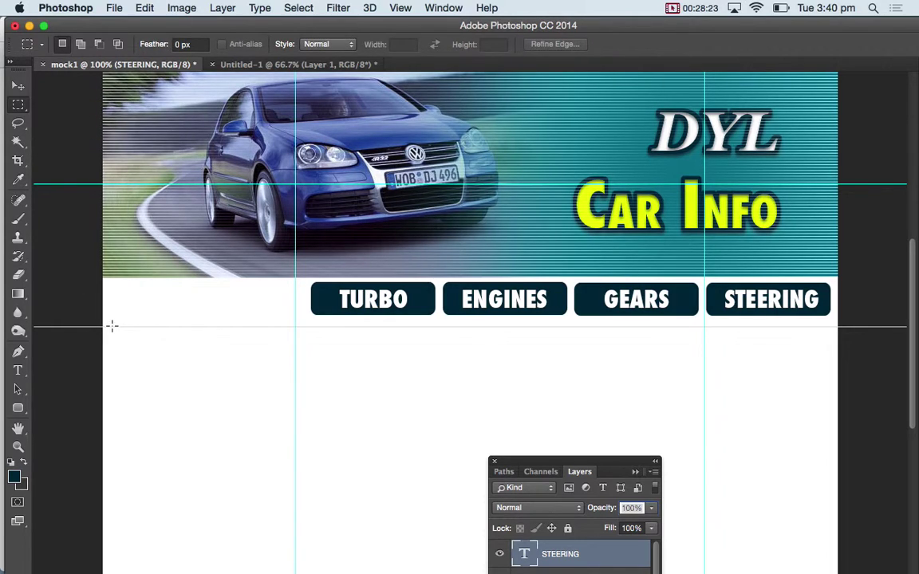
drag(97, 324, 615, 325)
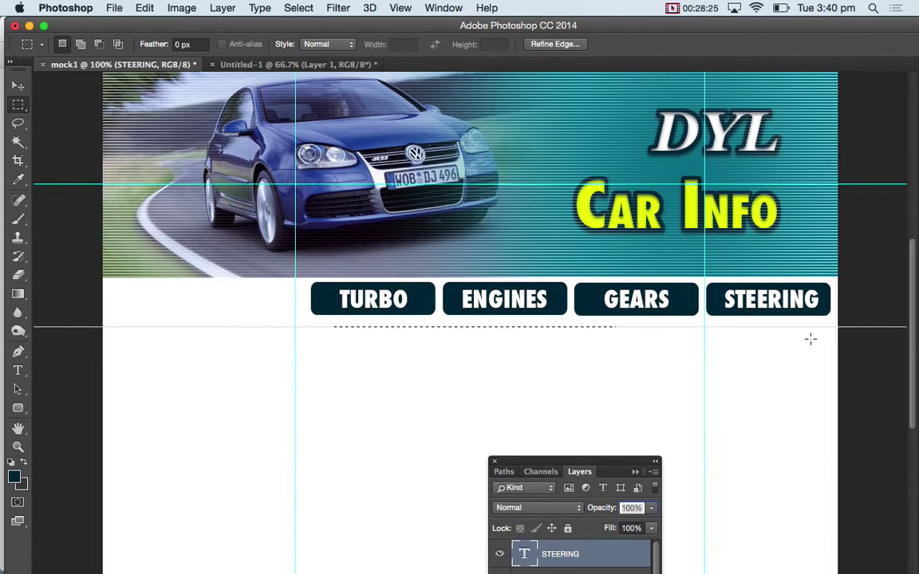
drag(839, 326, 33, 317)
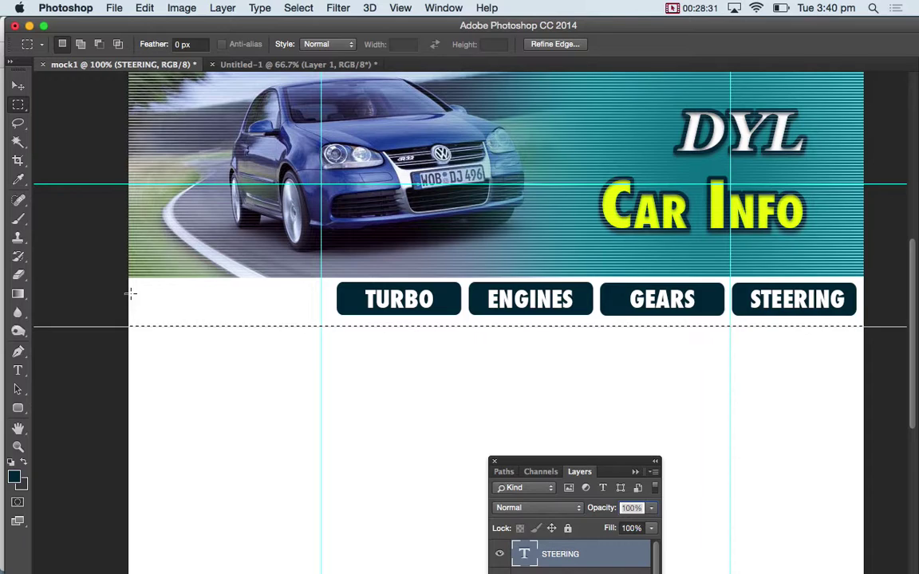
key(Up)
key(Up)
key(Up)
click(143, 8)
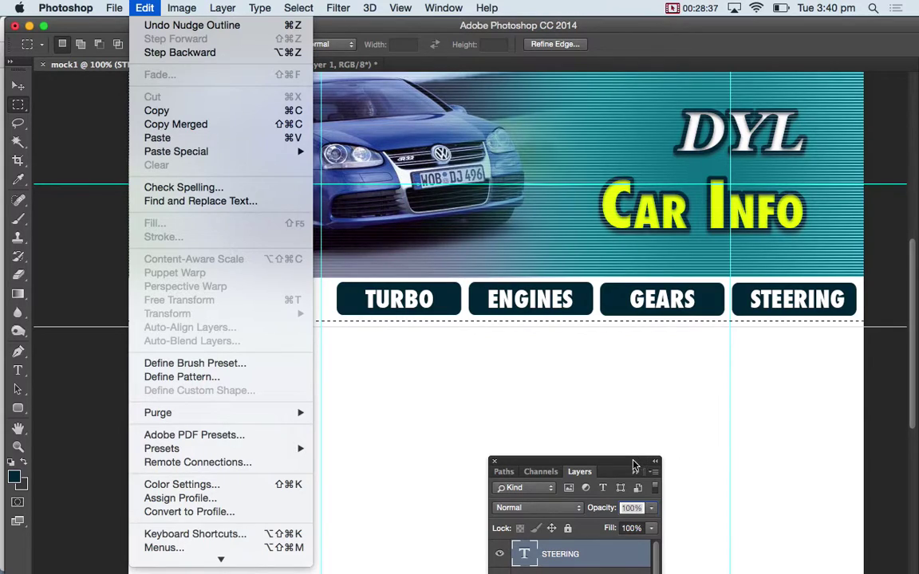
key(Escape)
Step: On a new layer, fill the strip with the foreground colour and deselect
drag(627, 466, 650, 233)
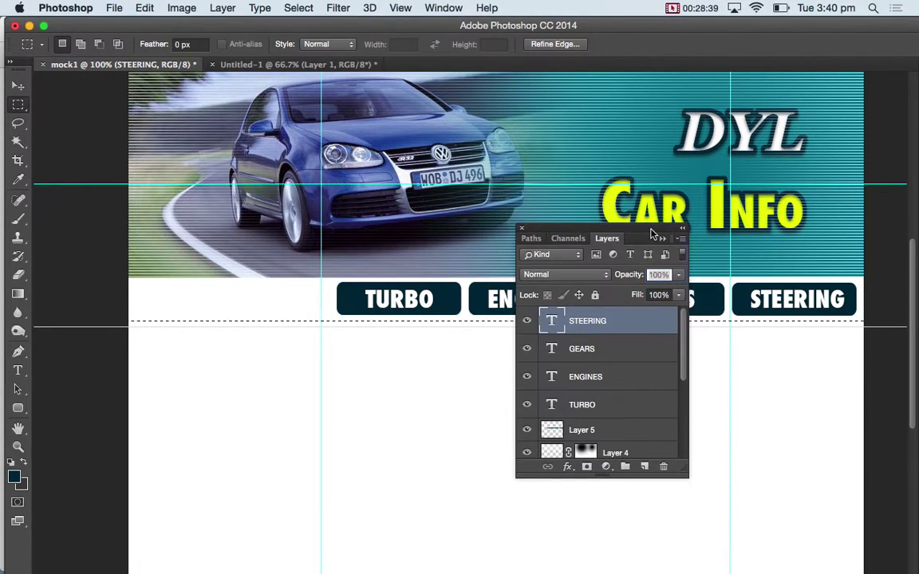
click(644, 467)
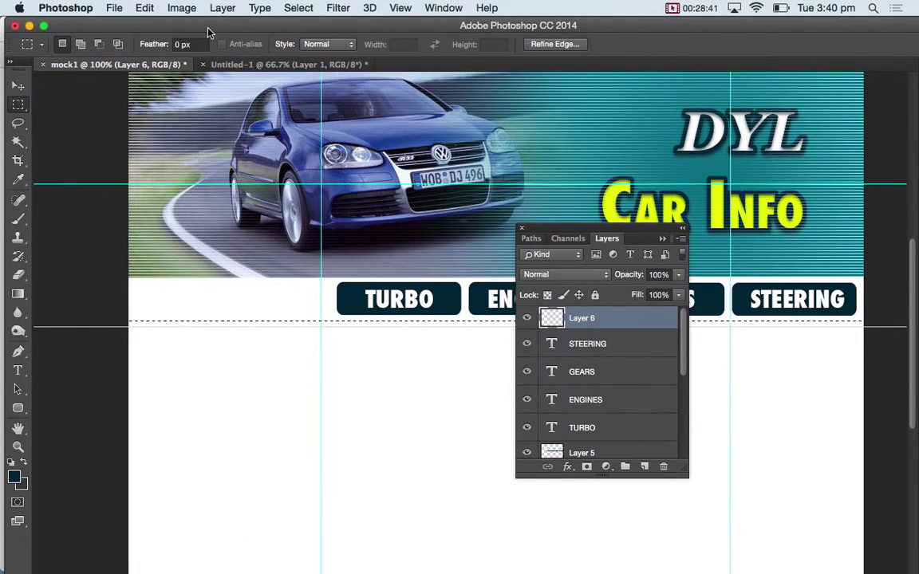
click(144, 8)
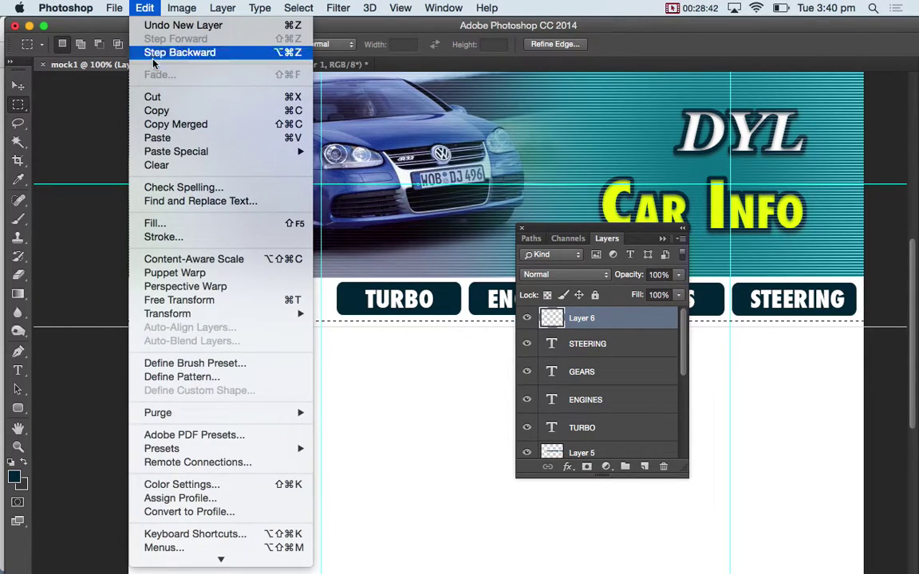
click(157, 224)
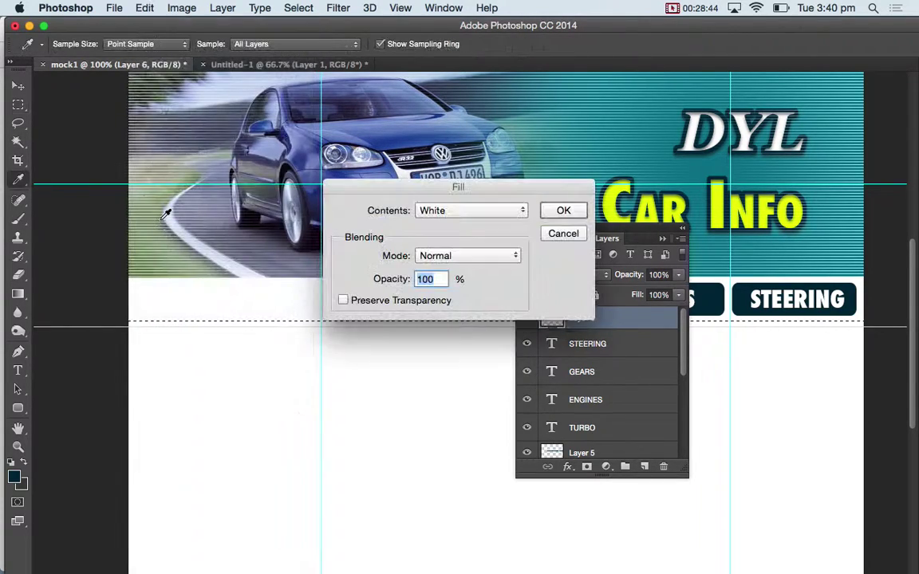
click(484, 211)
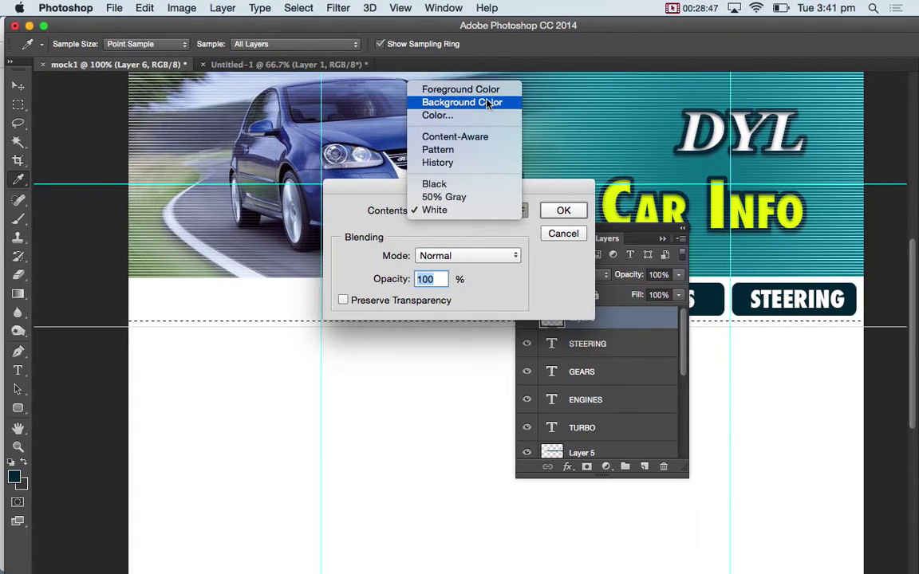
click(434, 83)
click(574, 209)
key(m)
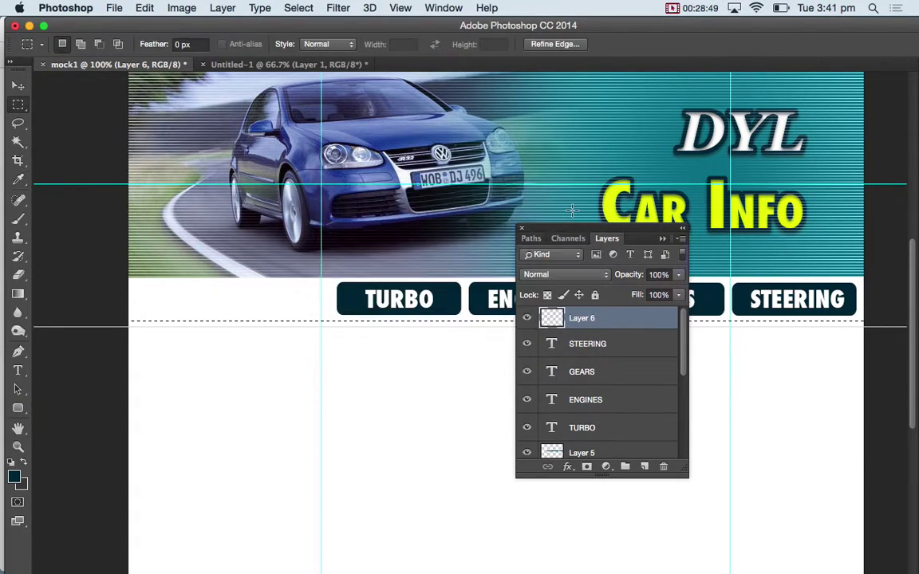
key(v)
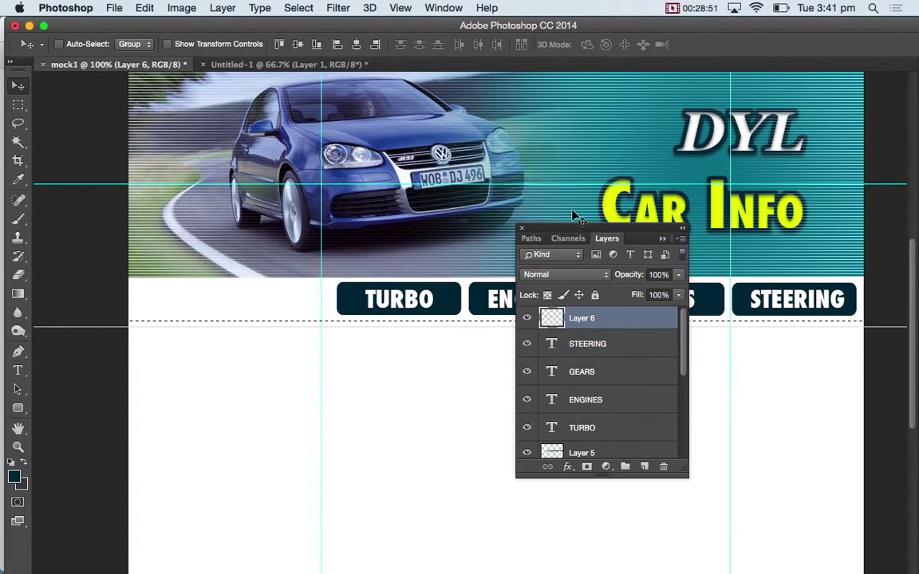
key(super+d)
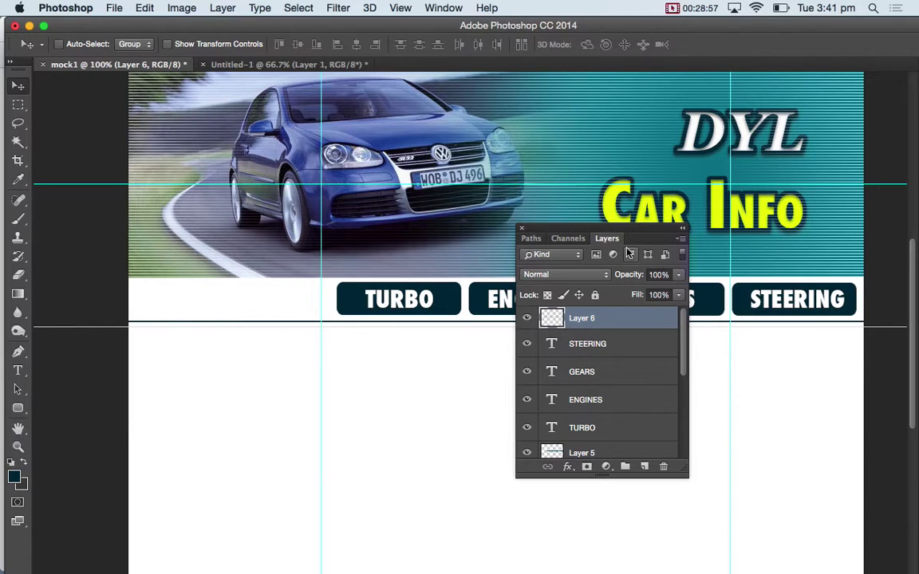
drag(646, 231, 739, 324)
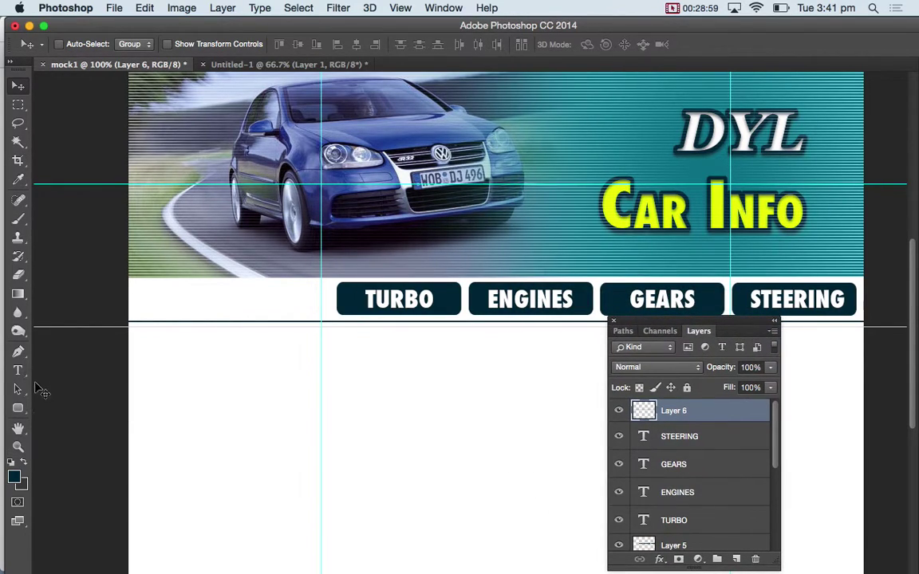
Step: Set the Line tool to a start-only arrowhead, 200% width, and 4 px weight
click(18, 408)
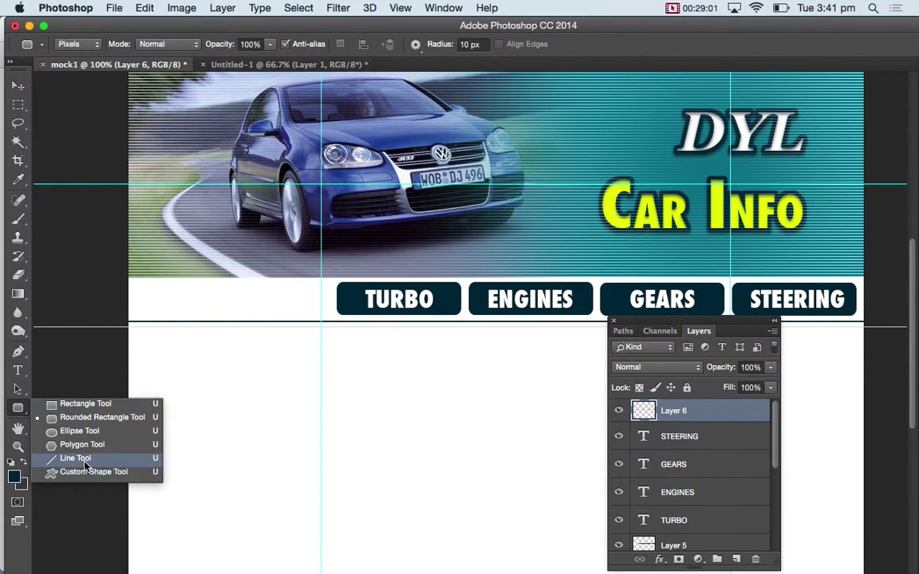
click(75, 457)
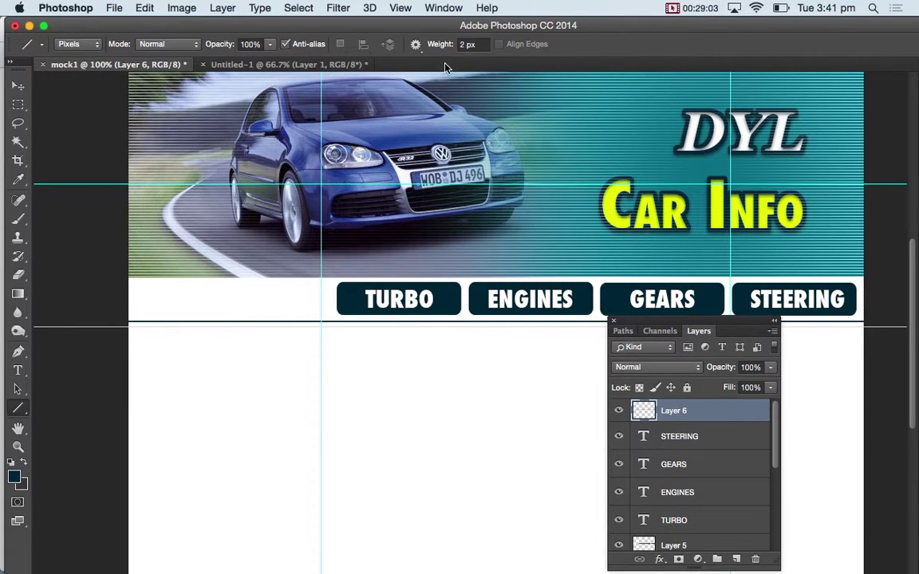
click(416, 44)
click(413, 81)
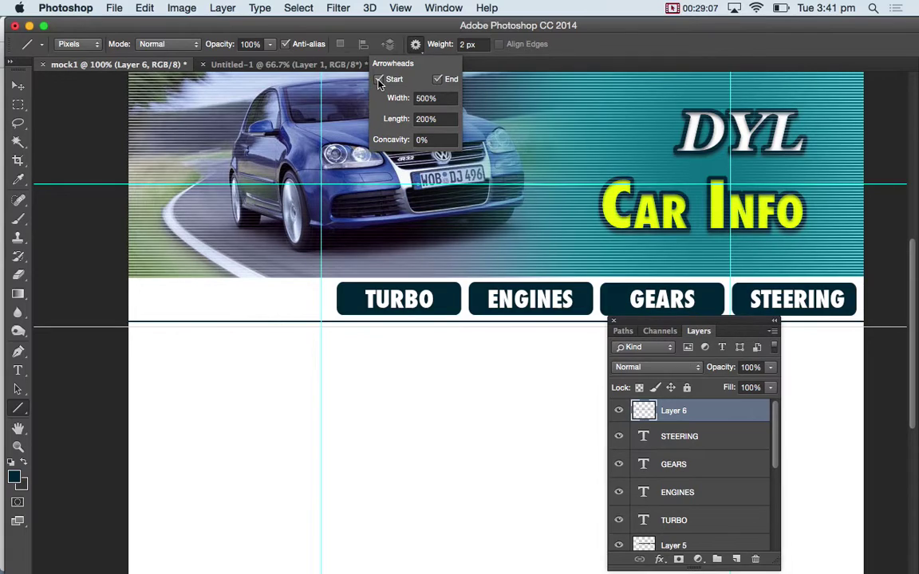
click(437, 80)
click(425, 98)
double_click(425, 98)
text(200)
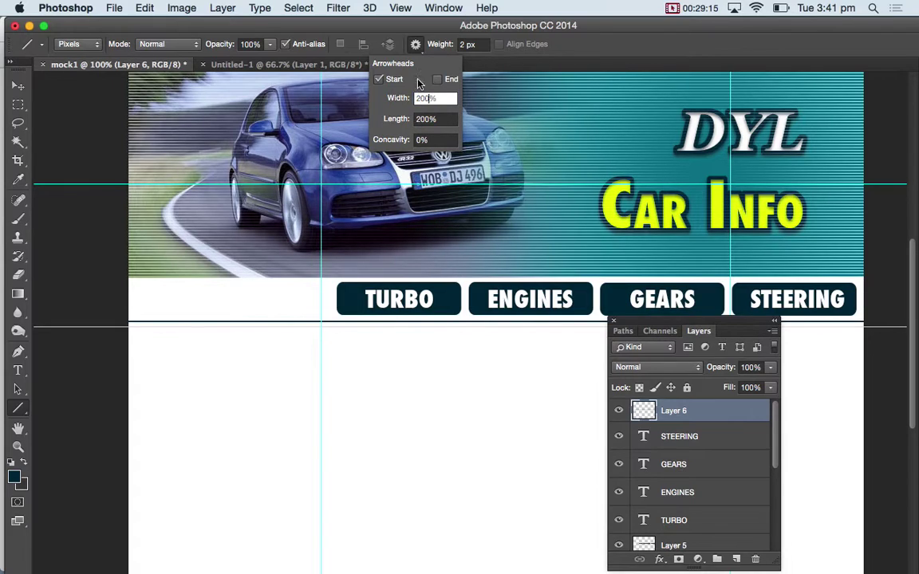
click(462, 45)
text(4 px)
key(Return)
Step: Draw trial arrows beside TURBO at 4 px, then 10 px weight, undoing them
mouse_move(294, 296)
mouse_down()
mouse_move(324, 296)
mouse_move(302, 296)
mouse_up()
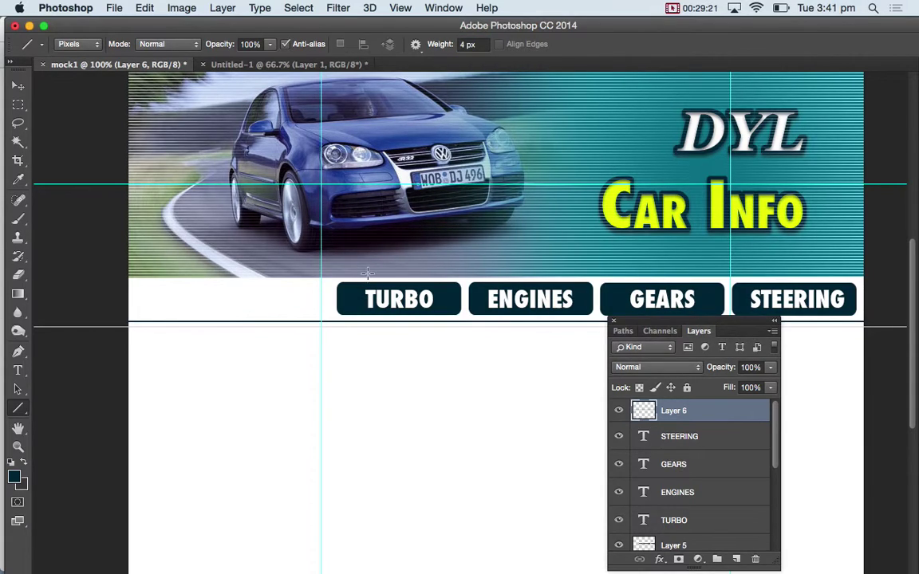
mouse_move(298, 296)
mouse_down()
mouse_move(335, 296)
mouse_move(303, 296)
mouse_up()
key(super+z)
click(473, 46)
text(10)
key(Return)
drag(311, 300, 295, 299)
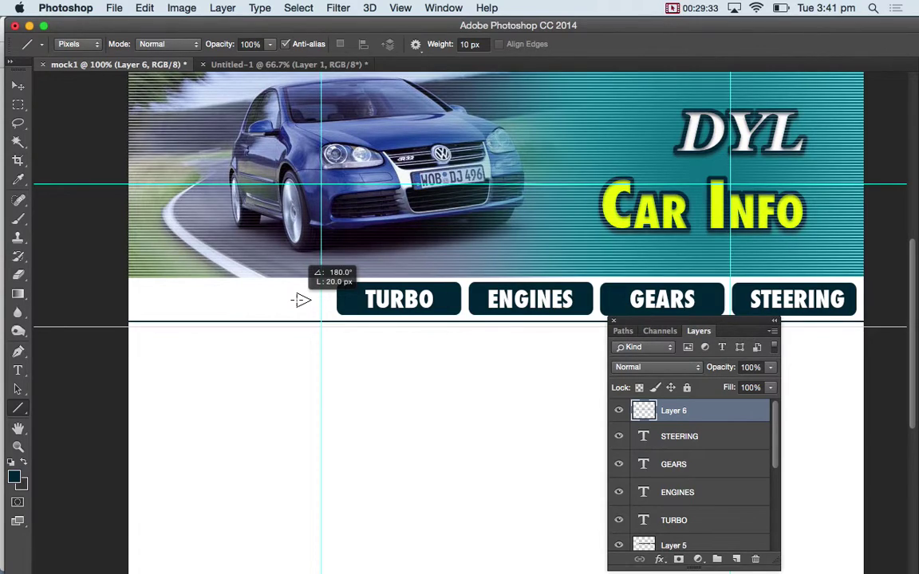
drag(295, 300, 295, 300)
key(super+z)
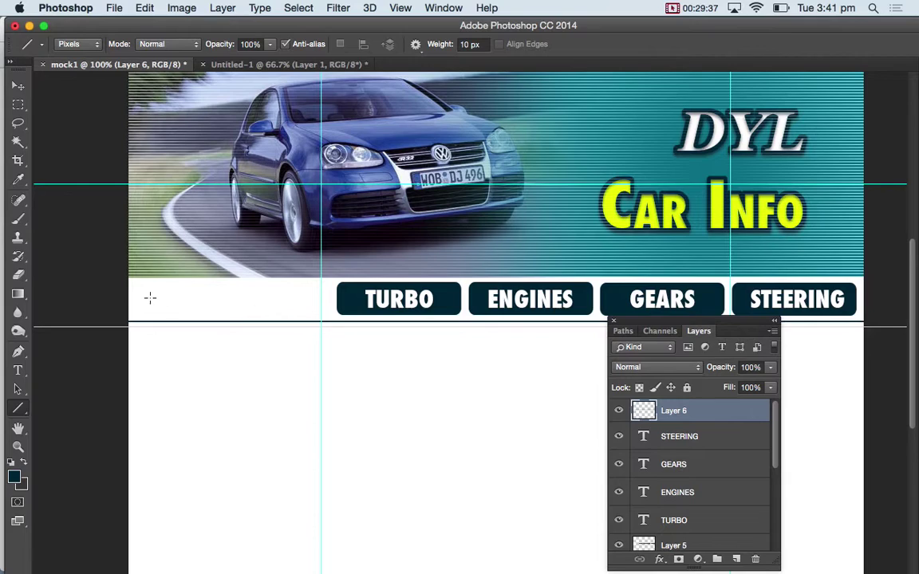
drag(213, 301, 199, 300)
Step: Nudge the arrow and underline with the Move tool, restore them, and select Layer 6
key(v)
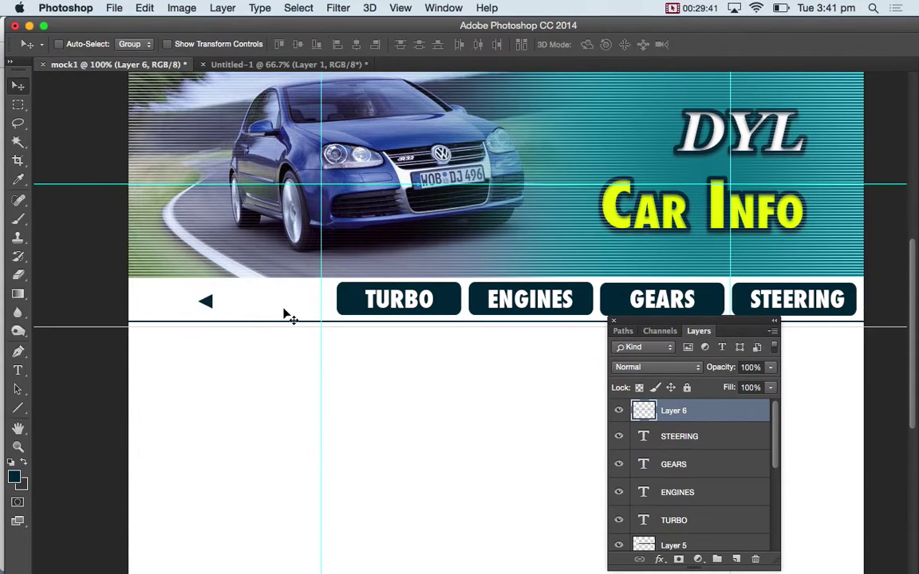
drag(283, 316, 289, 317)
click(284, 309)
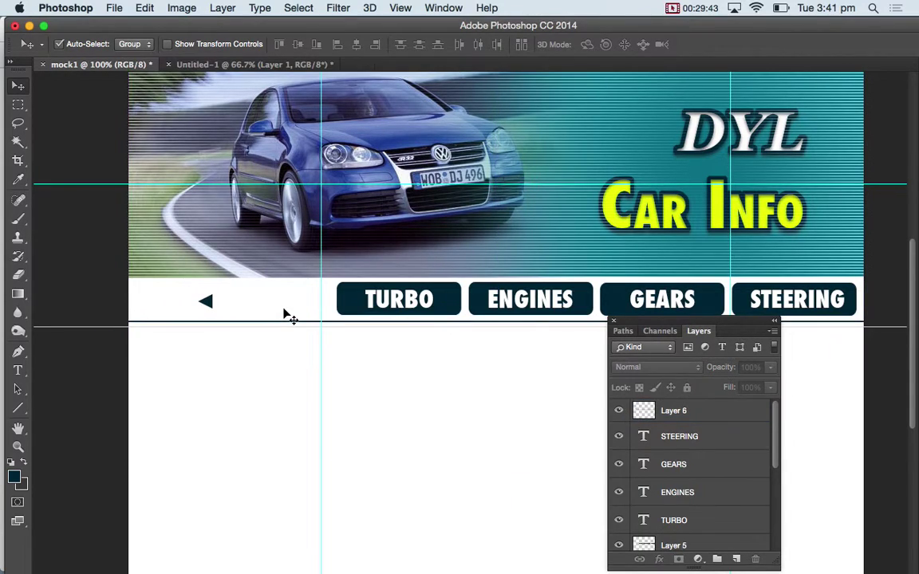
click(284, 312)
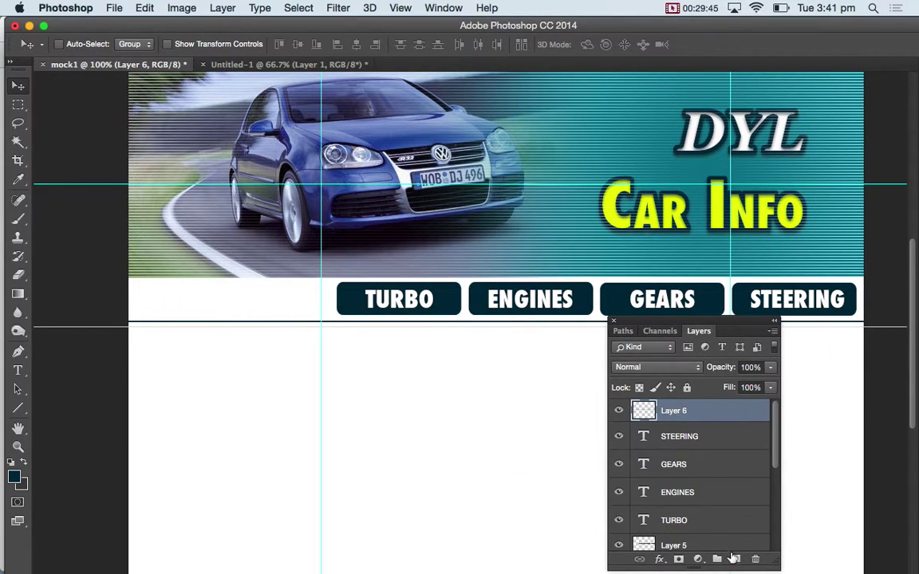
Step: On a new layer, draw a 20 px left-pointing arrow just left of TURBO
key(ctrl+shift+alt+n)
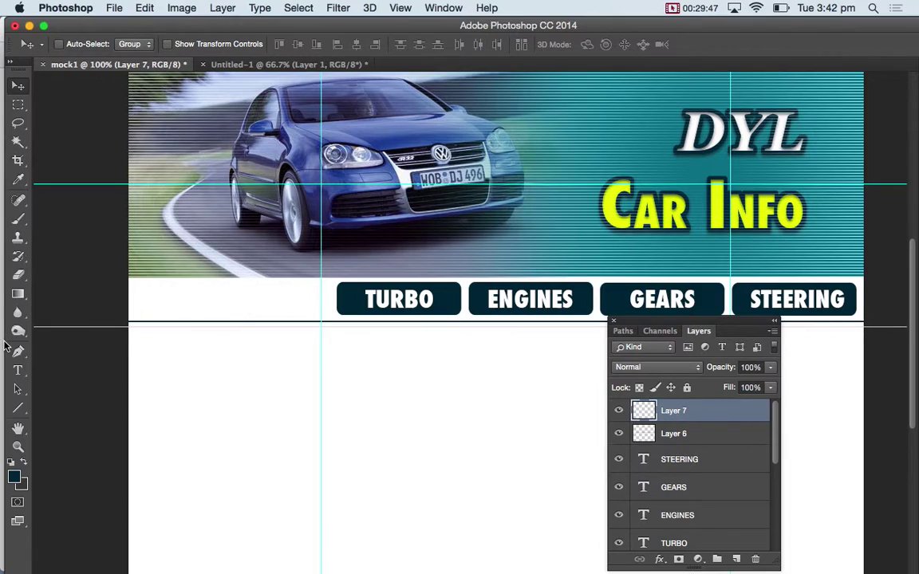
key(u)
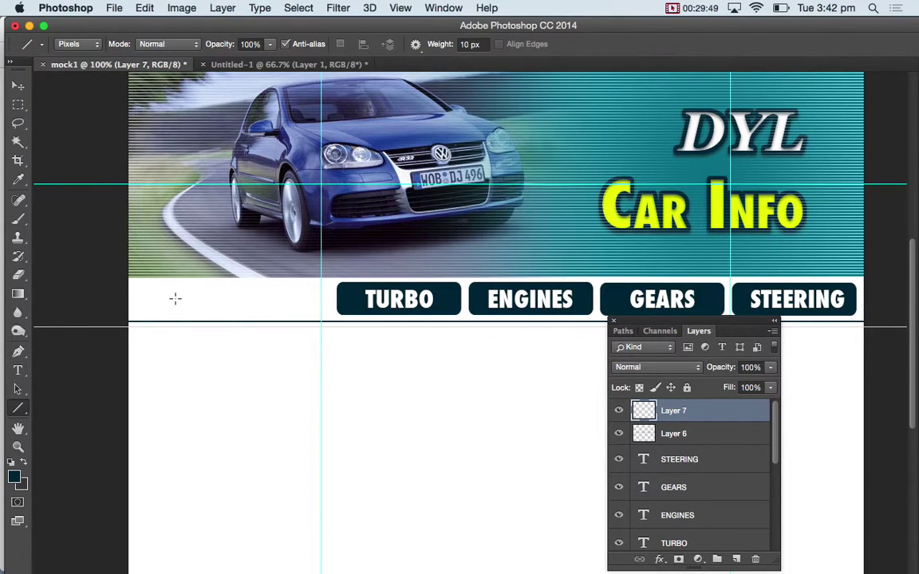
drag(175, 298, 192, 298)
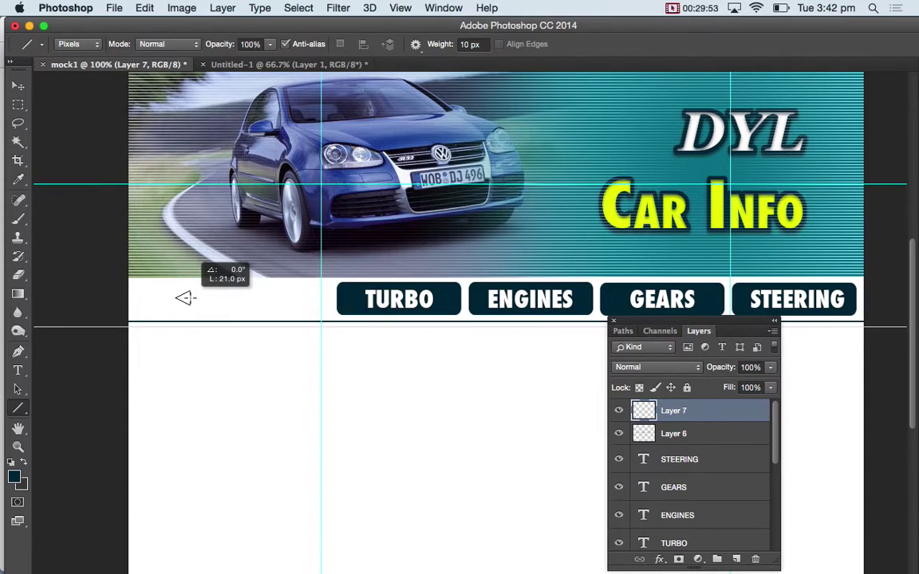
drag(192, 297, 191, 298)
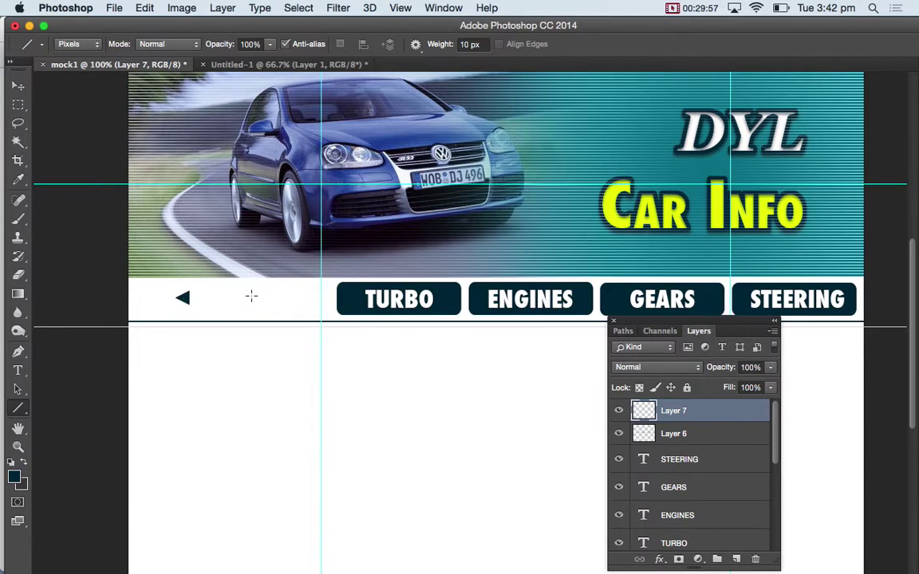
Step: Marquee the arrow and duplicate it rightward into a row of seven arrows
click(16, 107)
drag(163, 287, 221, 314)
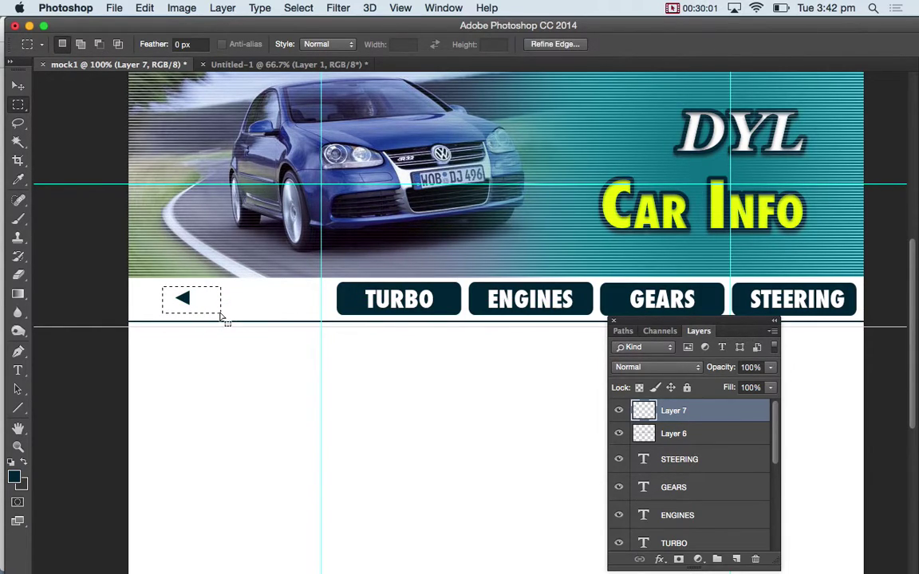
key(v)
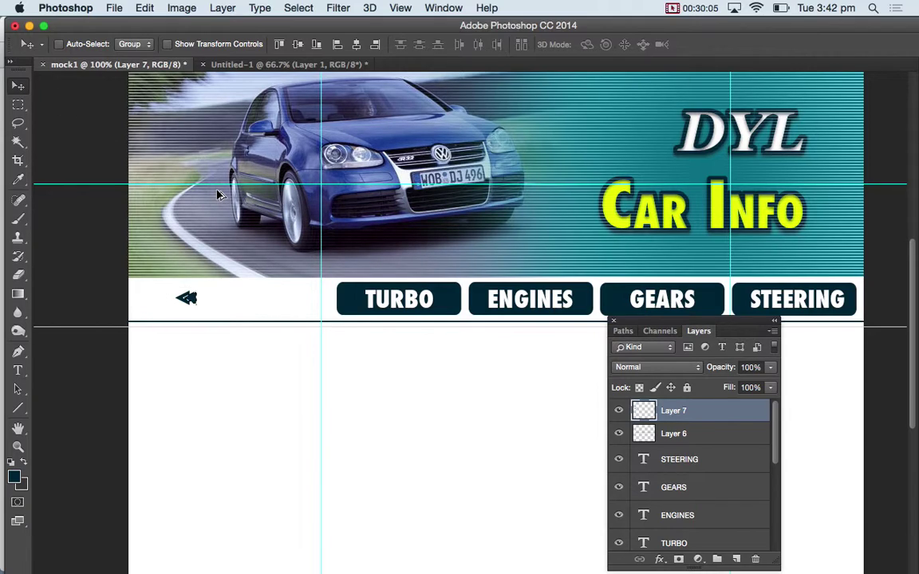
key(shift+Right)
key(shift+Right)
key(Left)
key(Left)
key(Left)
key(Left)
key(Left)
key(Left)
key(Left)
key(Left)
key(Left)
key(Left)
key(Left)
key(Left)
key(Left)
key(Left)
key(Left)
key(Left)
key(Left)
key(Left)
key(Left)
key(Left)
key(alt+shift+Right)
key(shift+Right)
key(alt+shift+Right)
key(shift+Right)
key(alt+shift+Right)
key(shift+Right)
key(alt+shift+Right)
key(shift+Right)
key(alt+shift+Right)
key(shift+Right)
key(ctrl+d)
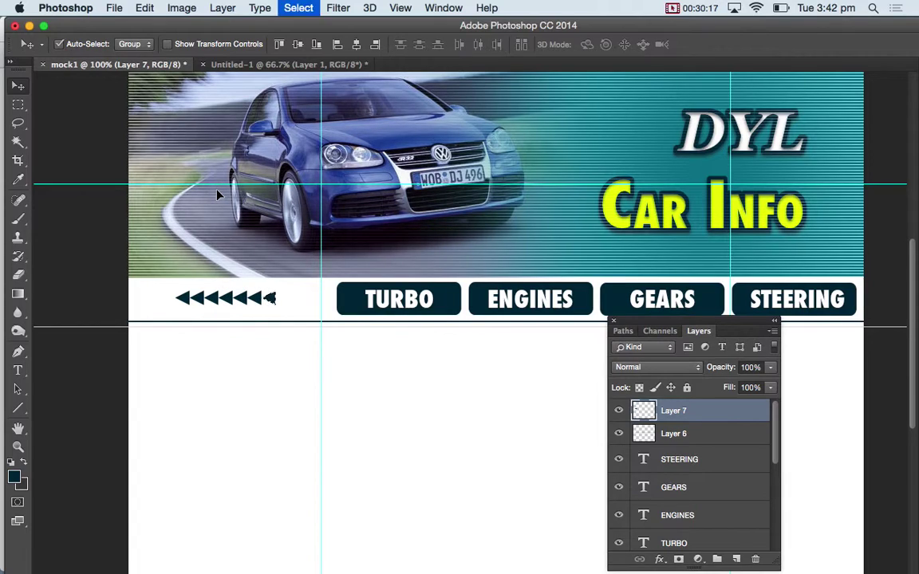
key(shift+Right)
key(shift+Right)
key(shift+Right)
key(shift+Right)
key(shift+Right)
key(shift+Right)
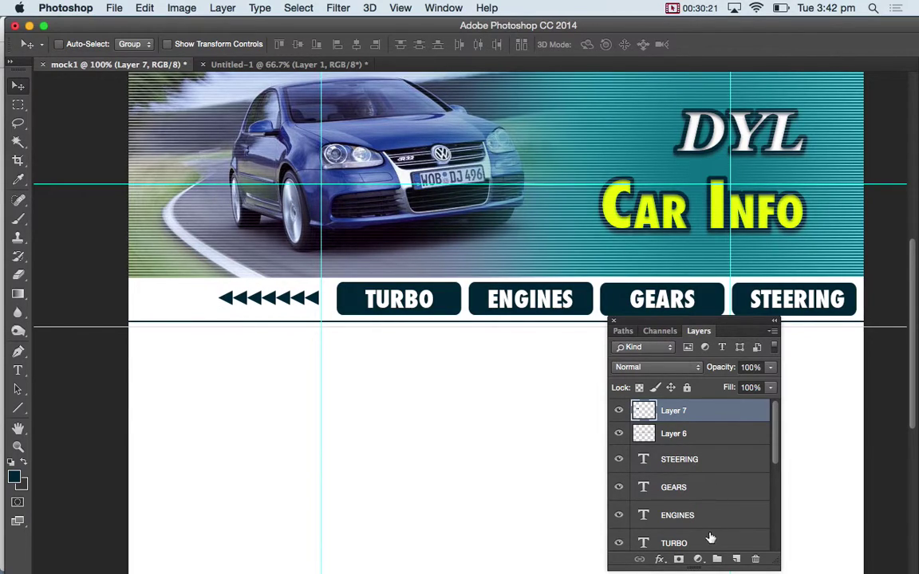
Step: Add a layer mask to Layer 7 and try a soft black brush stroke over the arrows
click(678, 558)
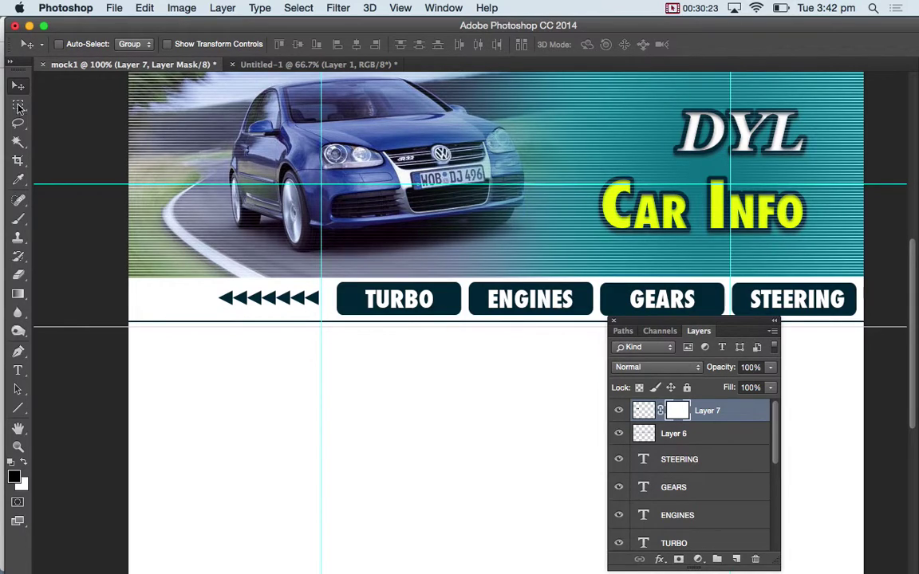
click(18, 219)
key(bracketleft)
key(bracketleft)
key(bracketleft)
mouse_move(367, 319)
mouse_down()
mouse_move(353, 283)
mouse_move(324, 294)
mouse_move(328, 266)
mouse_up()
key(bracketleft)
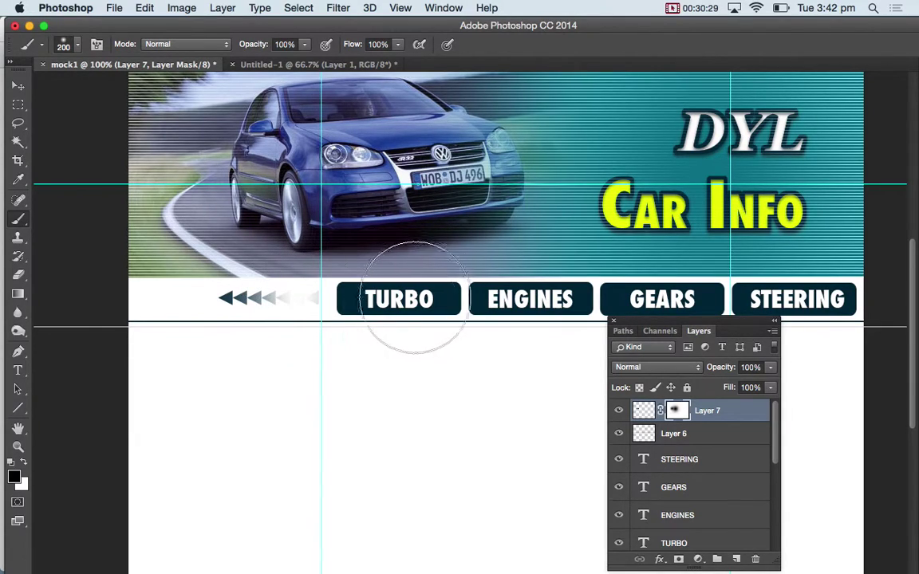
key(super+z)
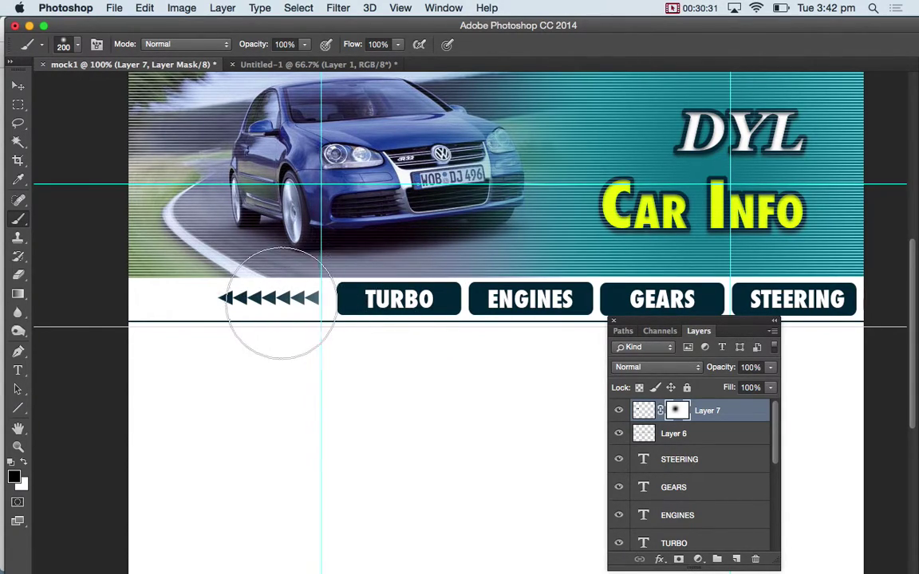
Step: Fade the right-hand arrows with a 400 px soft brush spot, then switch to Chrome
drag(281, 303, 456, 303)
key(super+z)
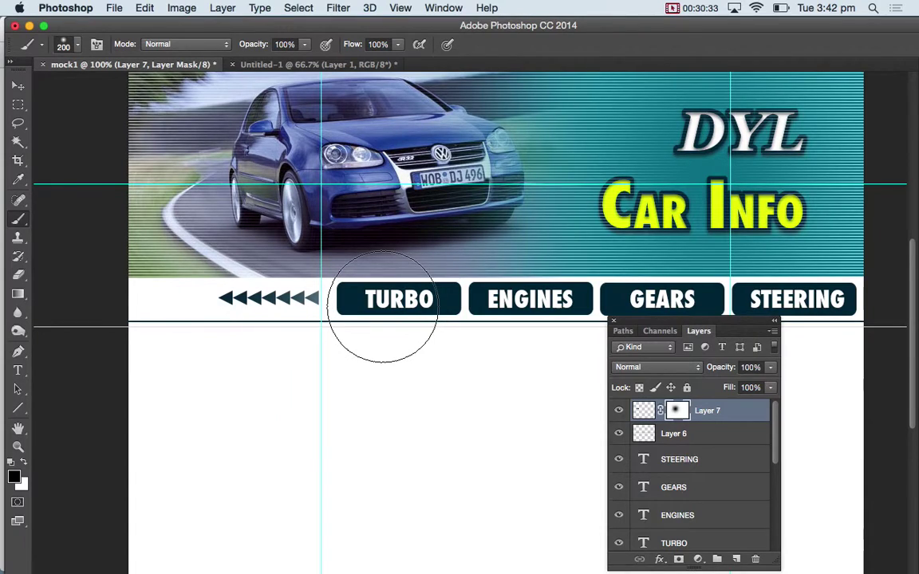
key(bracketright)
key(bracketright)
key(bracketright)
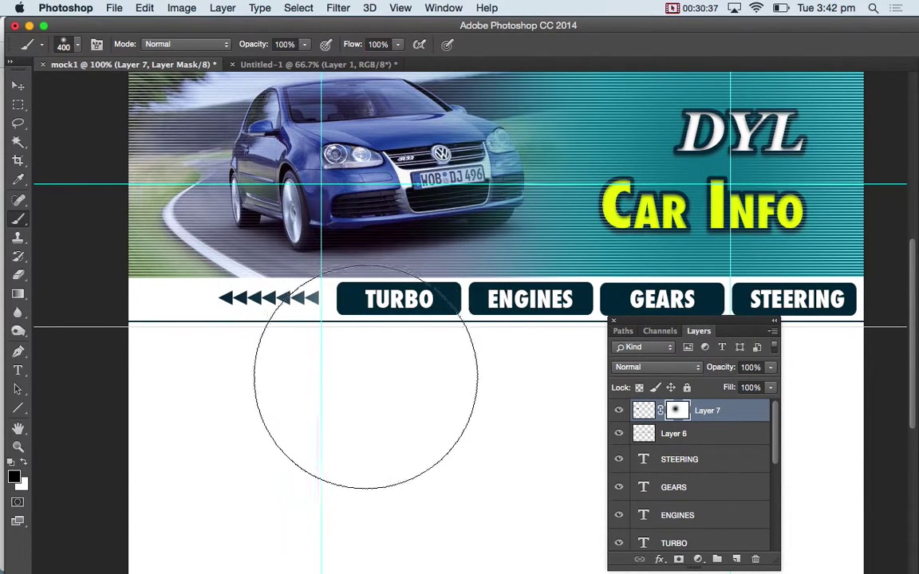
click(308, 401)
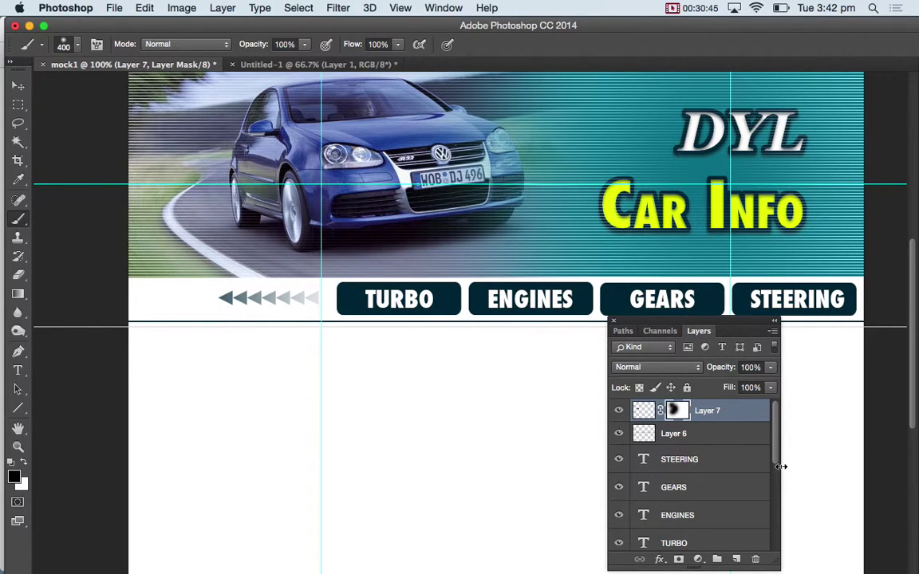
key(super+Tab)
Step: Select the 'rule of thirds' search text and flip between Chrome and Photoshop
scroll(361, 131, up, 10)
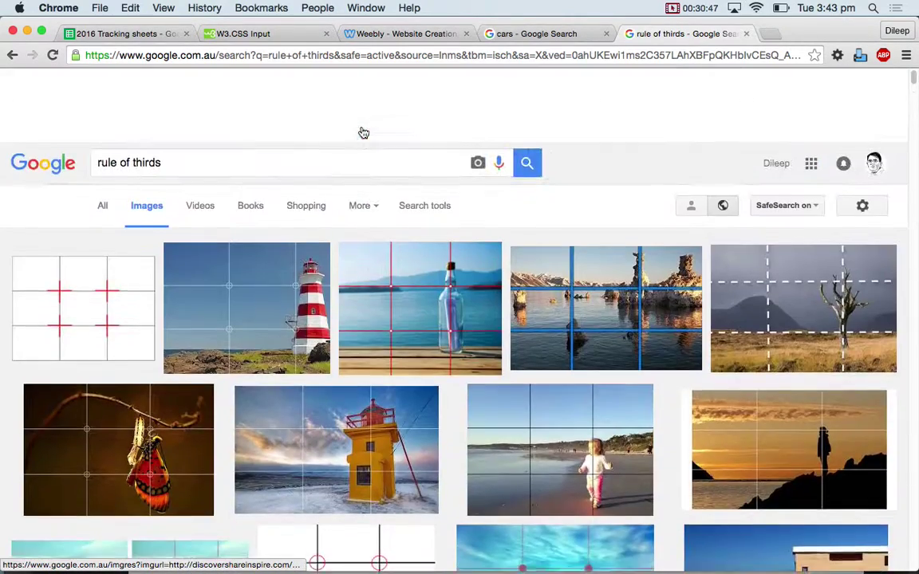
drag(184, 90, 8, 88)
key(super+Tab)
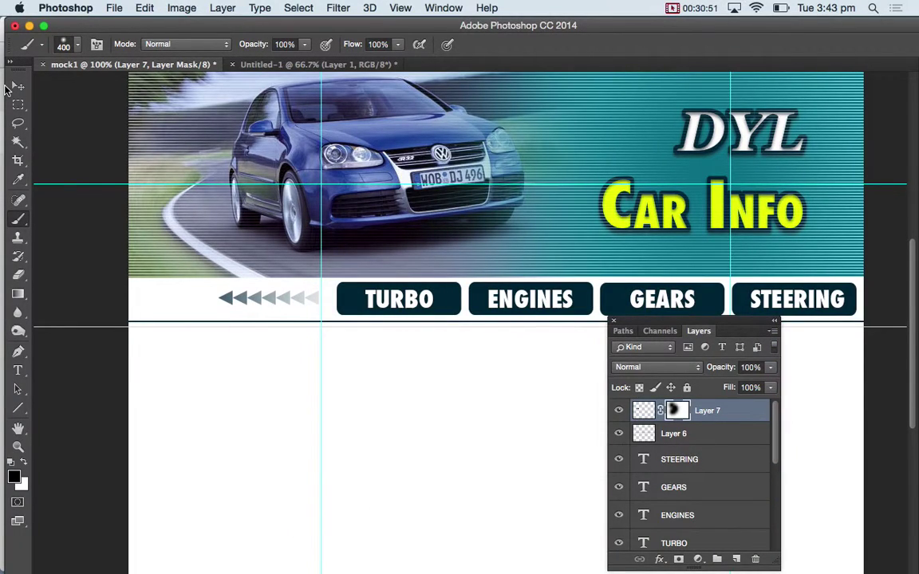
key(super+Tab)
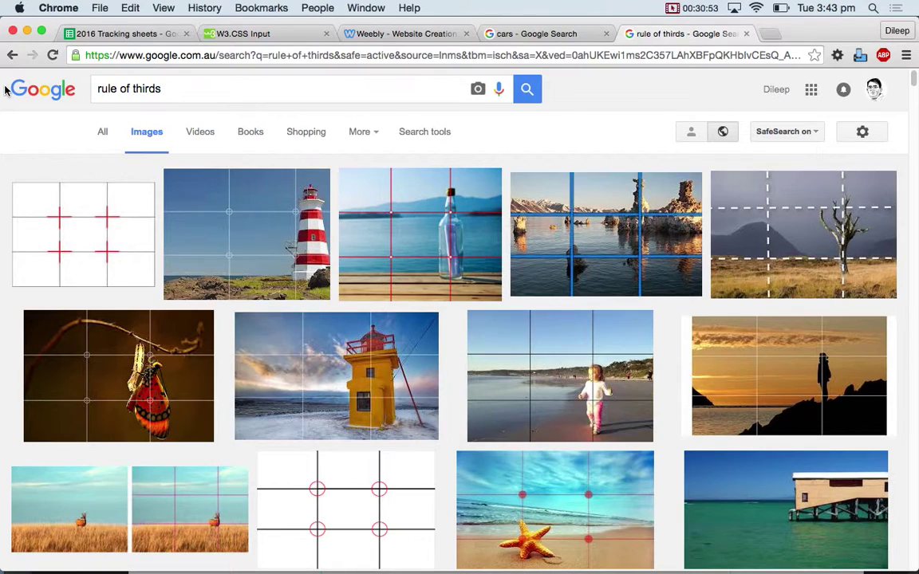
key(super+Tab)
key(super+Tab)
Step: Search images for 'VW Golf side' and copy the blue Golf preview image
drag(195, 90, 2, 95)
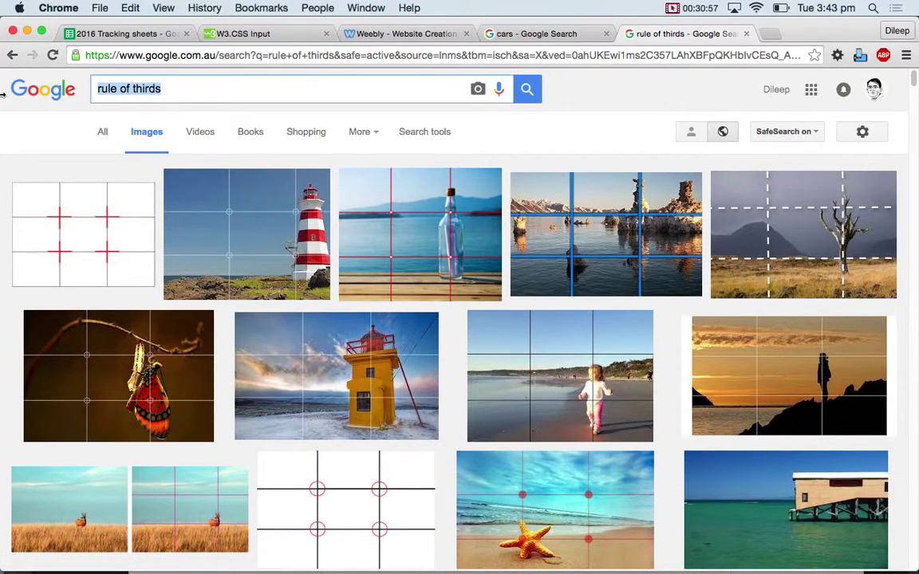
text(VW Golf side)
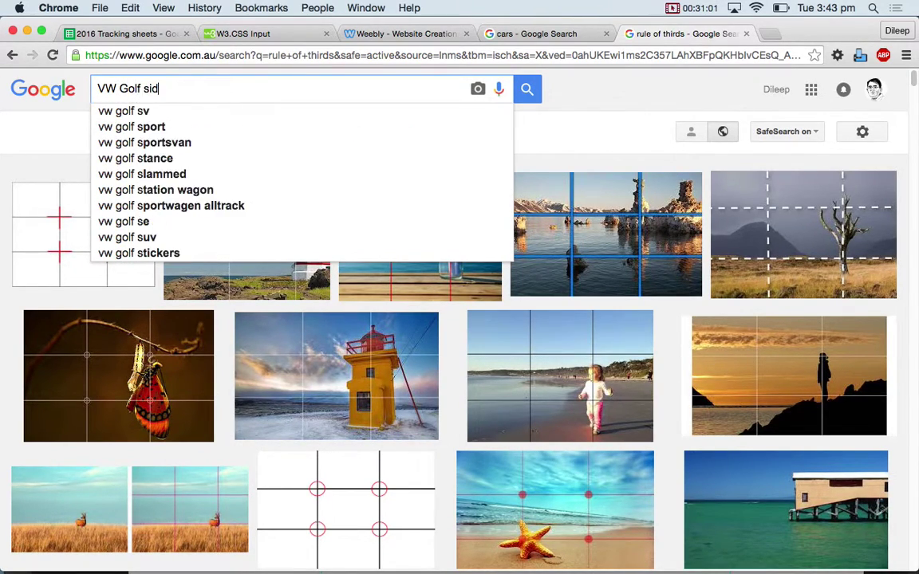
key(Return)
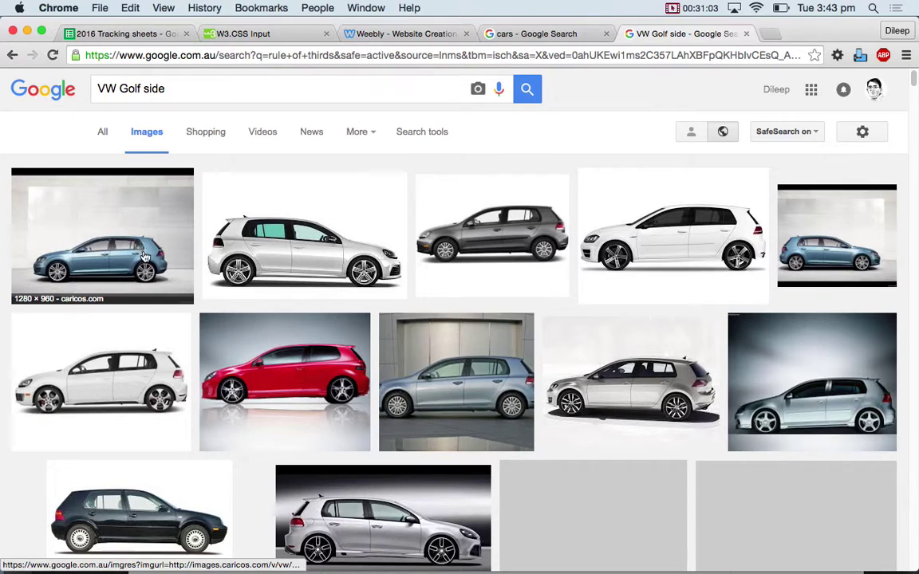
click(142, 259)
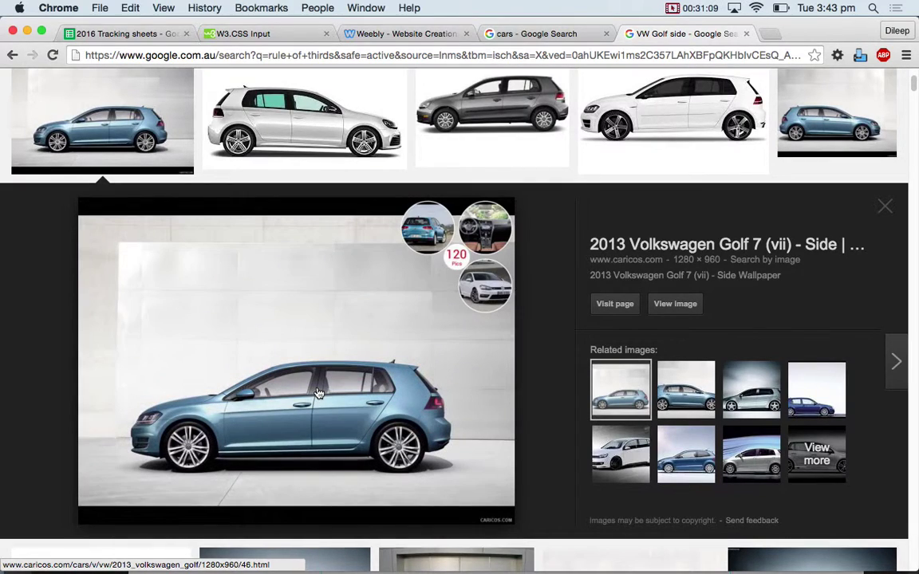
right_click(317, 393)
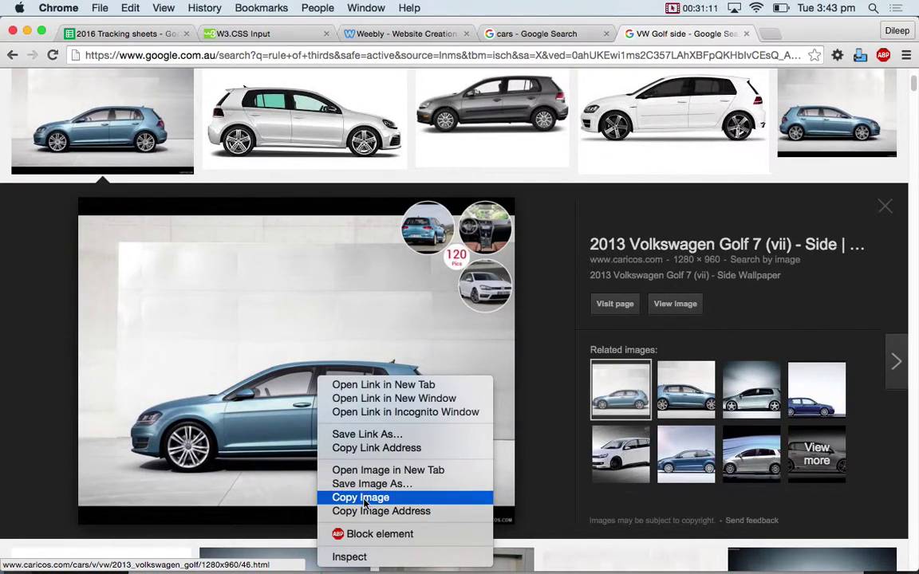
click(562, 260)
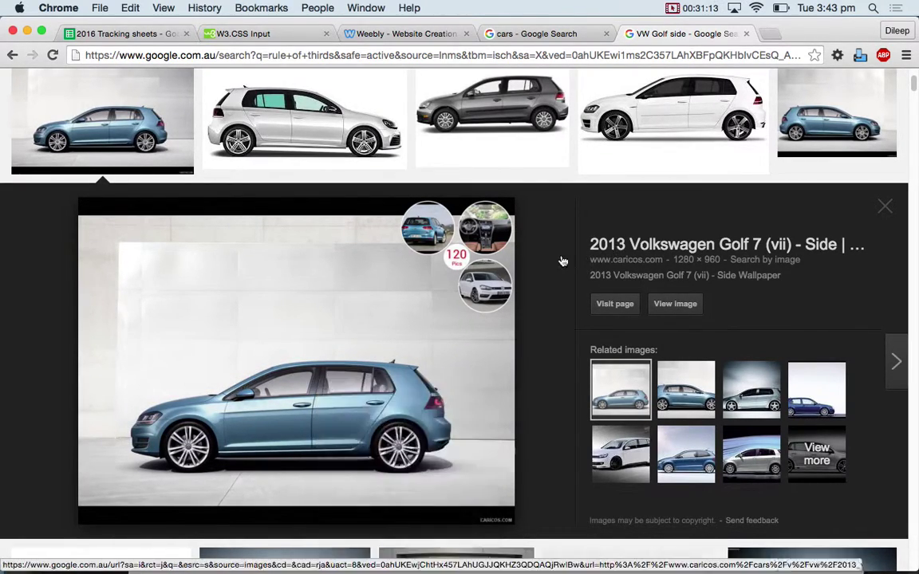
Step: Copy the Golf preview image again after closing its source page, then return to Photoshop
scroll(359, 136, up, 3)
click(359, 134)
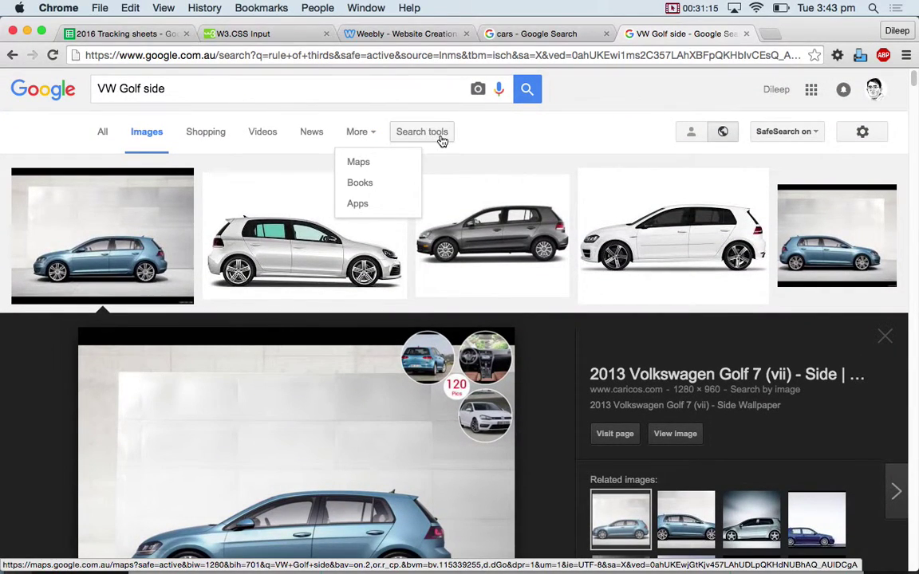
scroll(383, 355, down, 5)
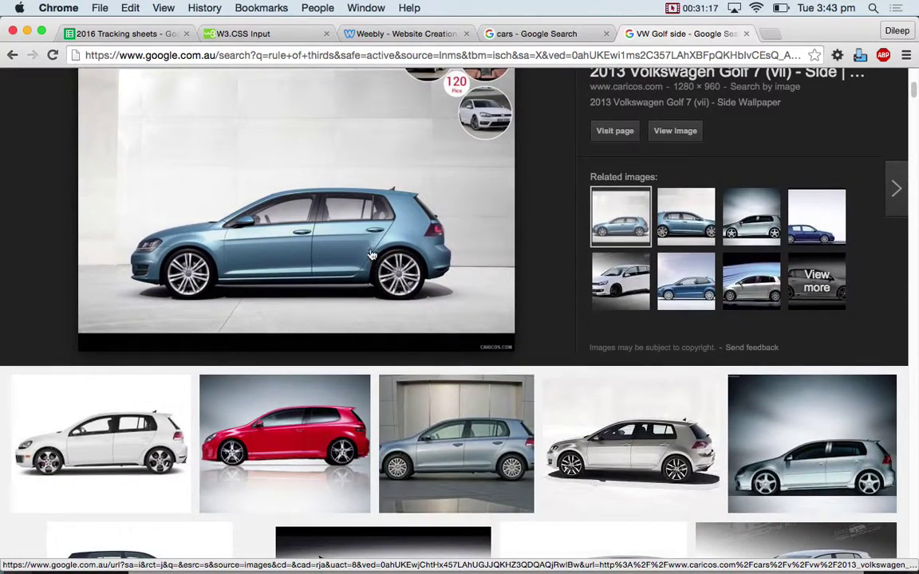
click(371, 252)
key(super+w)
right_click(327, 255)
click(369, 375)
key(super+Tab)
Step: Paste the Golf photo, scale it to a small thumbnail left of the arrows, and add a mask
key(super+v)
key(super+t)
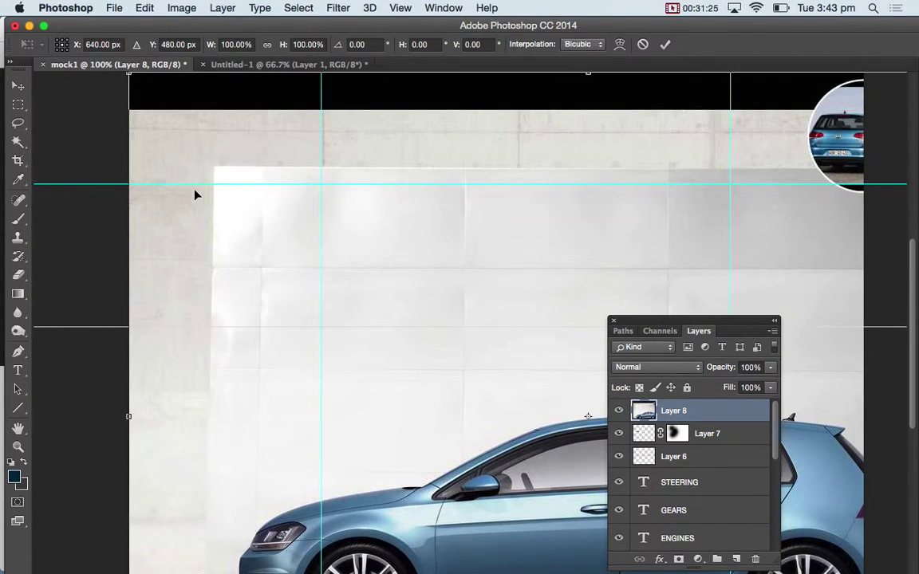
mouse_move(131, 78)
mouse_down()
mouse_move(273, 236)
mouse_move(394, 402)
mouse_move(430, 475)
mouse_move(466, 505)
mouse_up()
key(Return)
key(v)
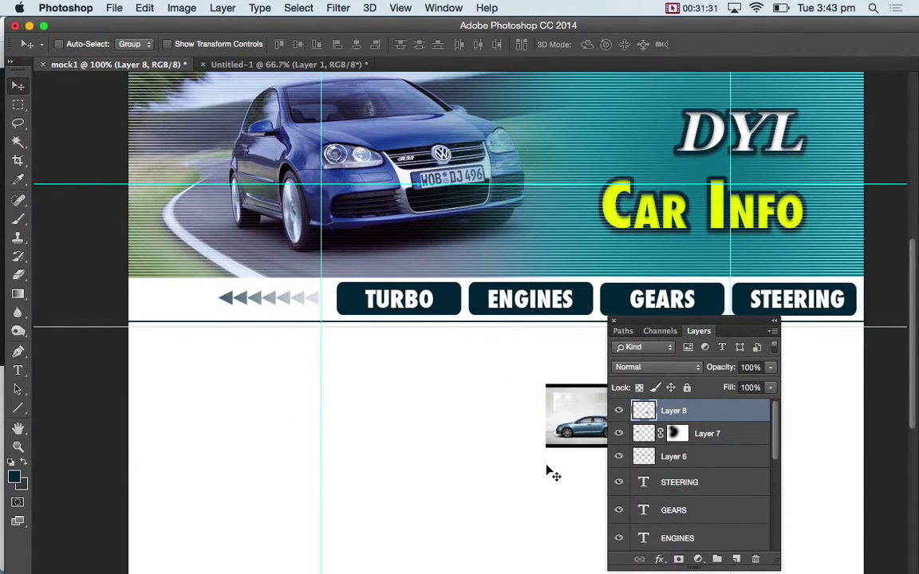
drag(579, 422, 169, 293)
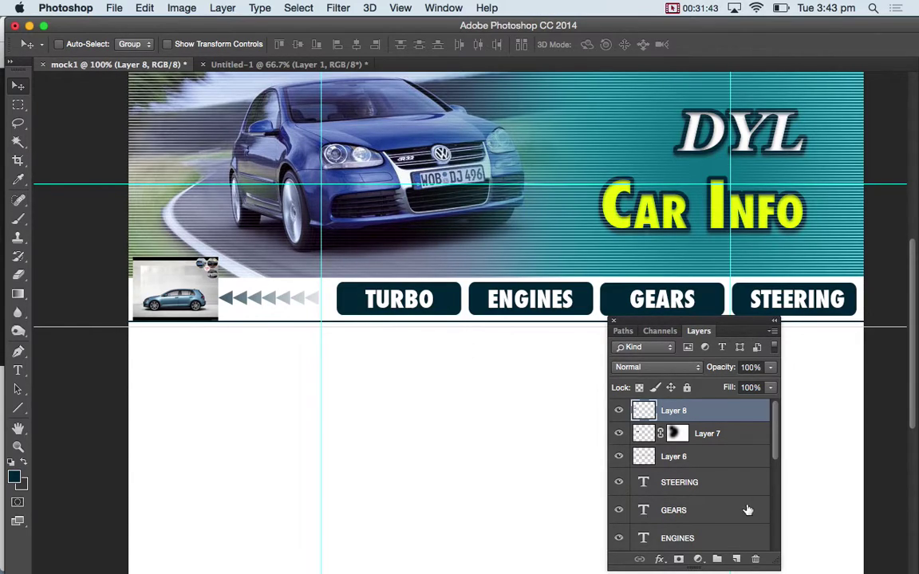
click(678, 560)
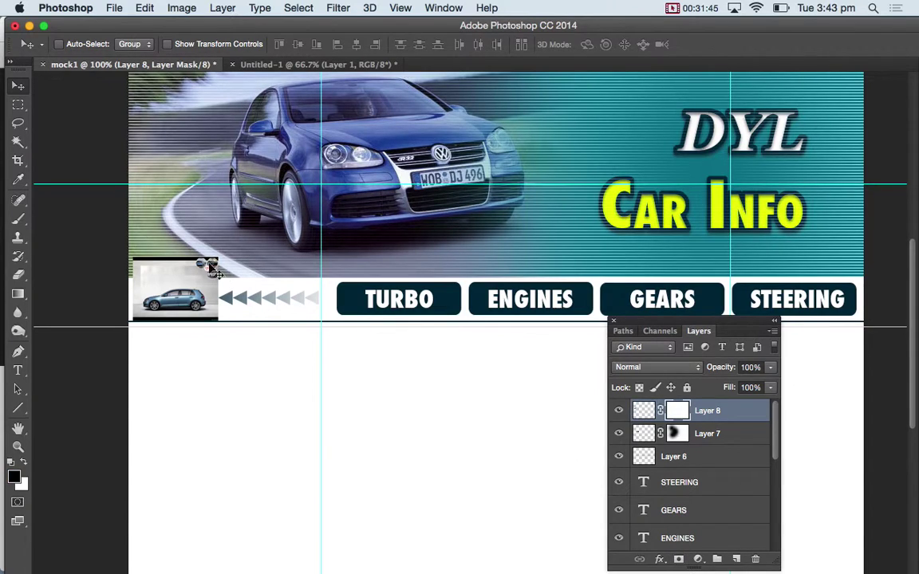
Step: Paint black on the mask with a 90 px brush to hide the thumbnail's white background
click(19, 220)
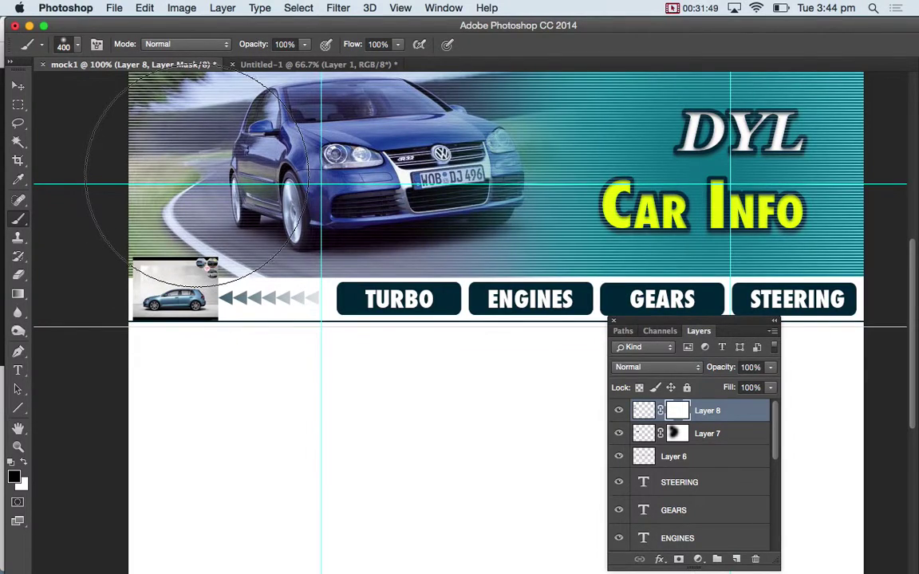
key(bracketleft)
key(bracketleft)
key(bracketleft)
key(bracketleft)
key(bracketleft)
key(bracketleft)
key(bracketleft)
key(bracketleft)
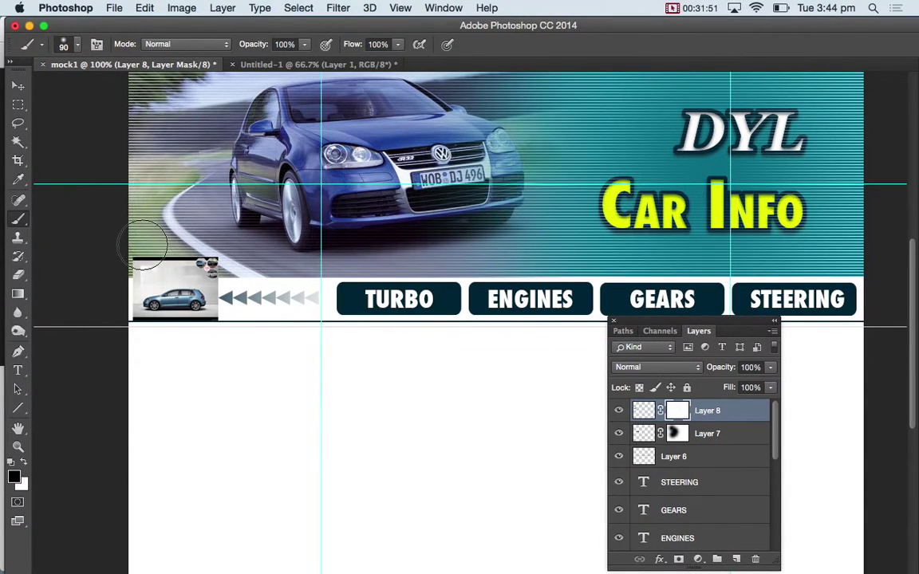
mouse_move(137, 261)
mouse_down()
mouse_move(196, 250)
mouse_move(212, 264)
mouse_up()
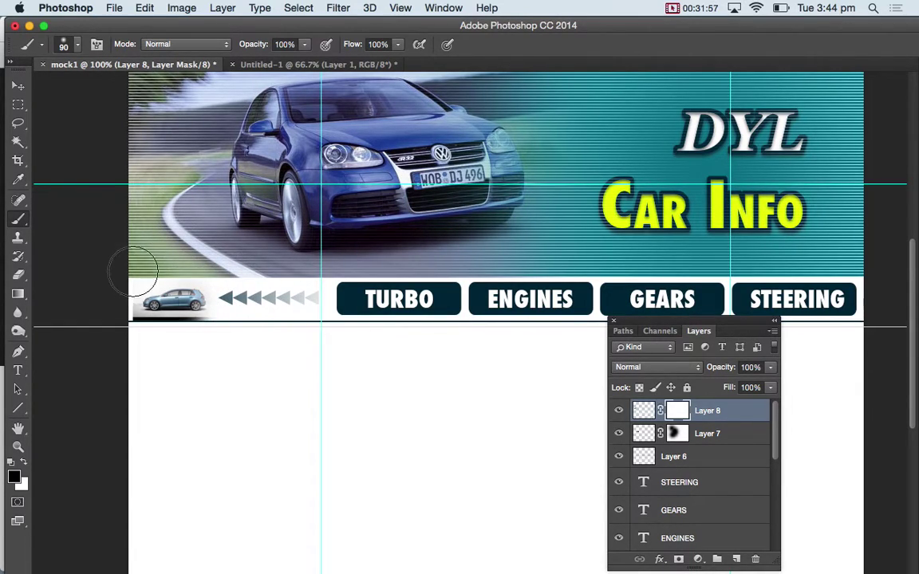
drag(127, 328, 185, 347)
key(bracketleft)
key(bracketleft)
key(bracketleft)
key(bracketleft)
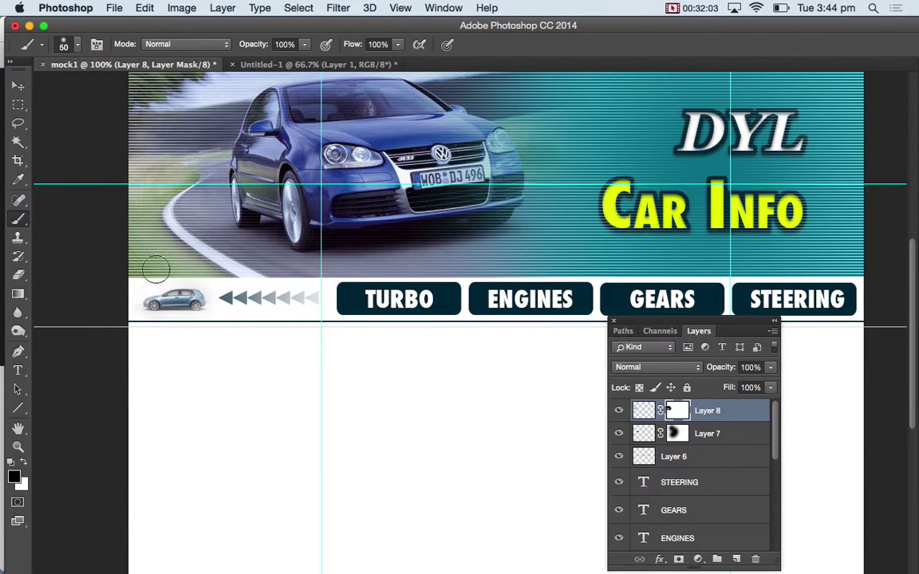
Step: Duplicate Layer 8 as Layer 8 copy and reselect the original Layer 8
click(17, 85)
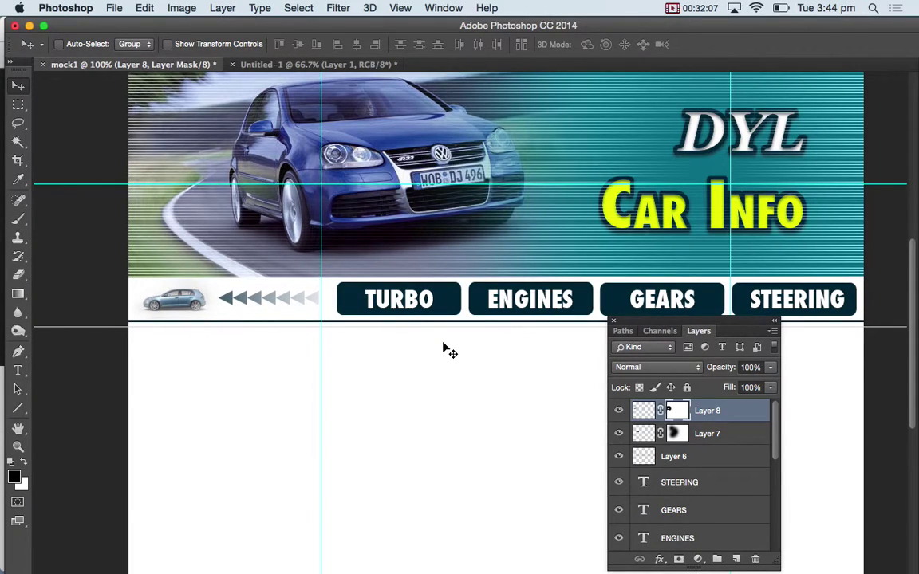
drag(644, 412, 738, 560)
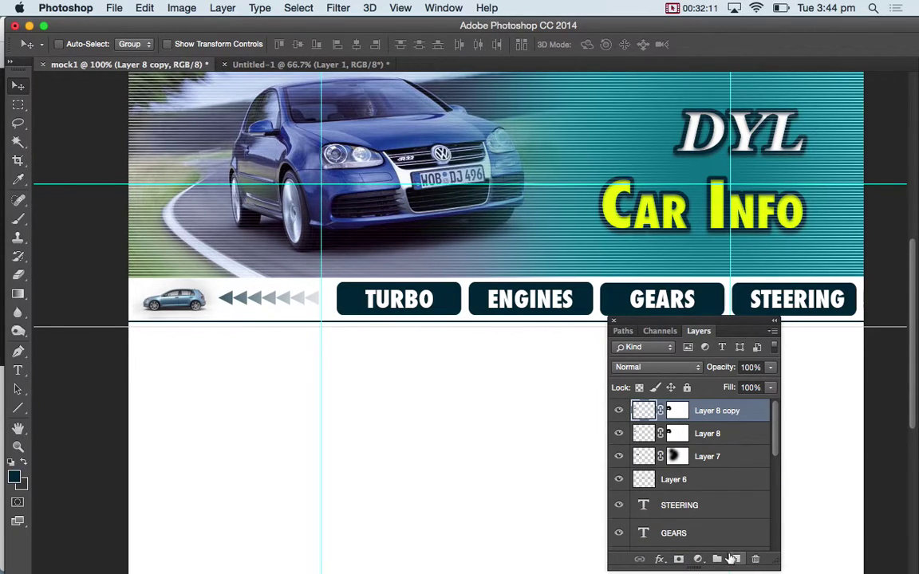
click(644, 435)
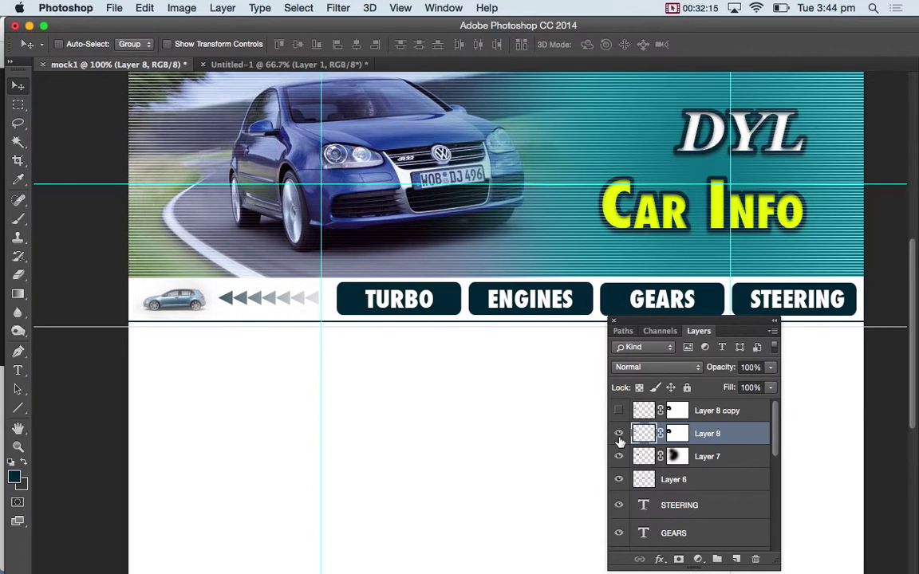
Step: Apply a 33-pixel Motion Blur to the Layer 8 car thumbnail
click(335, 7)
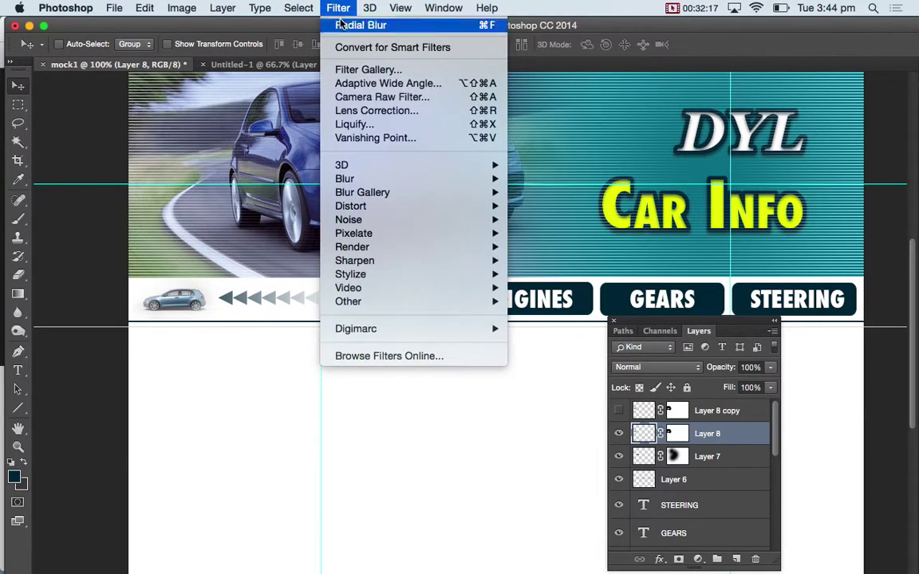
mouse_move(431, 177)
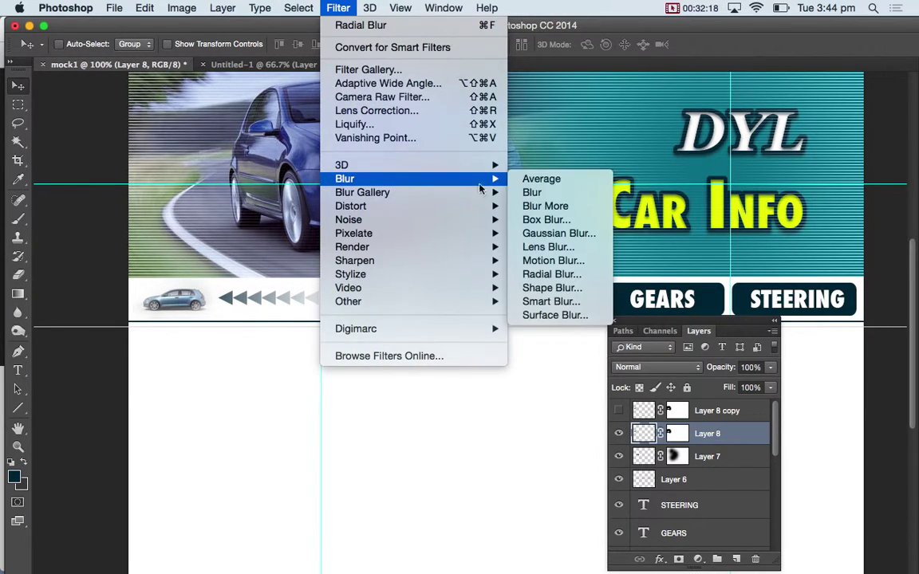
click(558, 260)
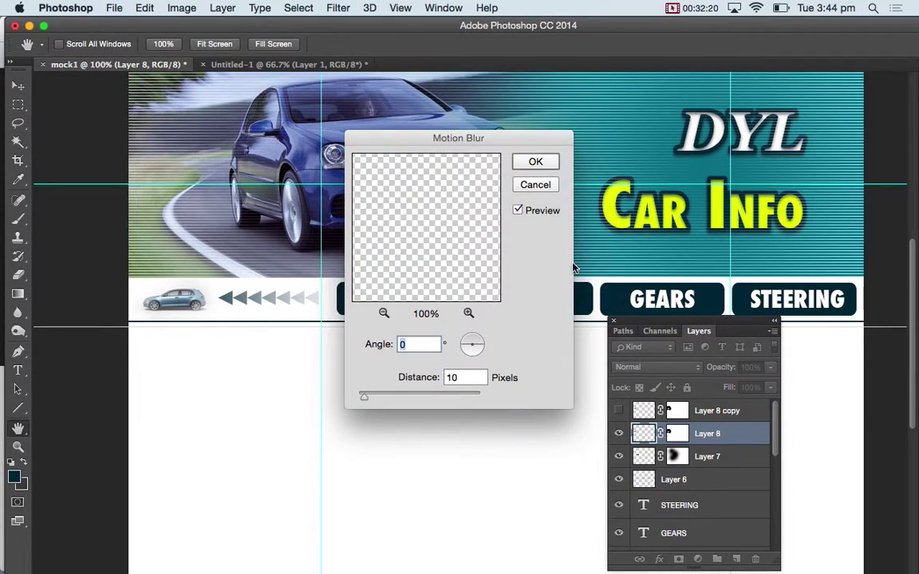
click(380, 402)
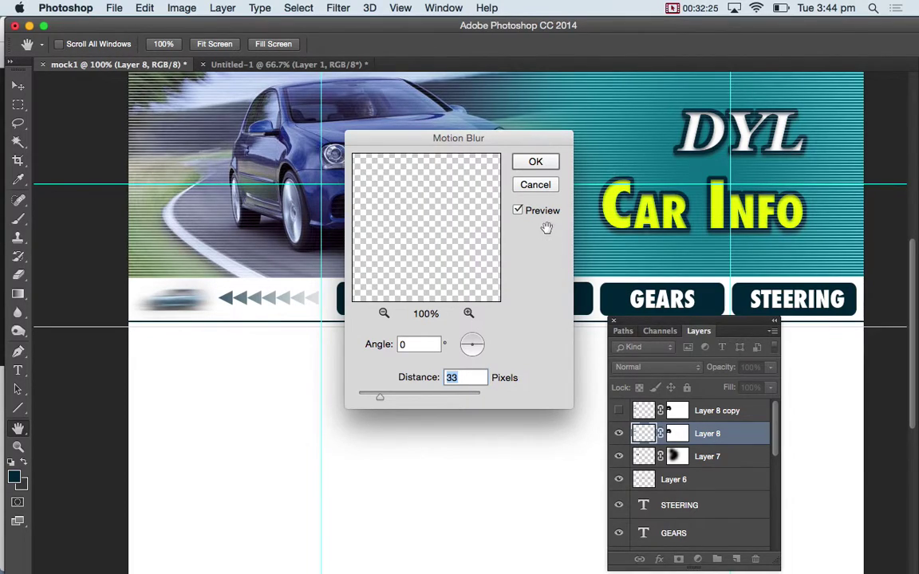
click(535, 163)
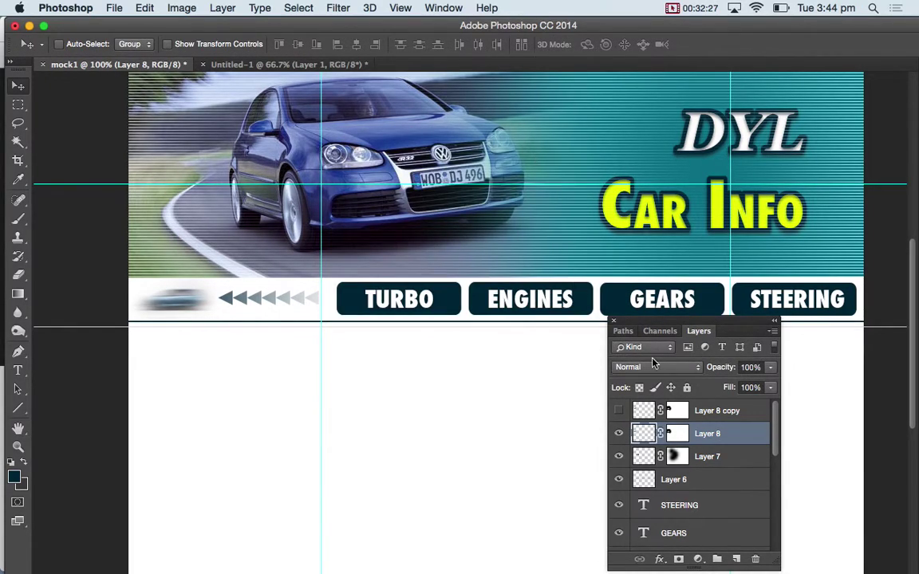
Step: Compare against the sharp Layer 8 copy, then hide it and reselect Layer 8
click(620, 411)
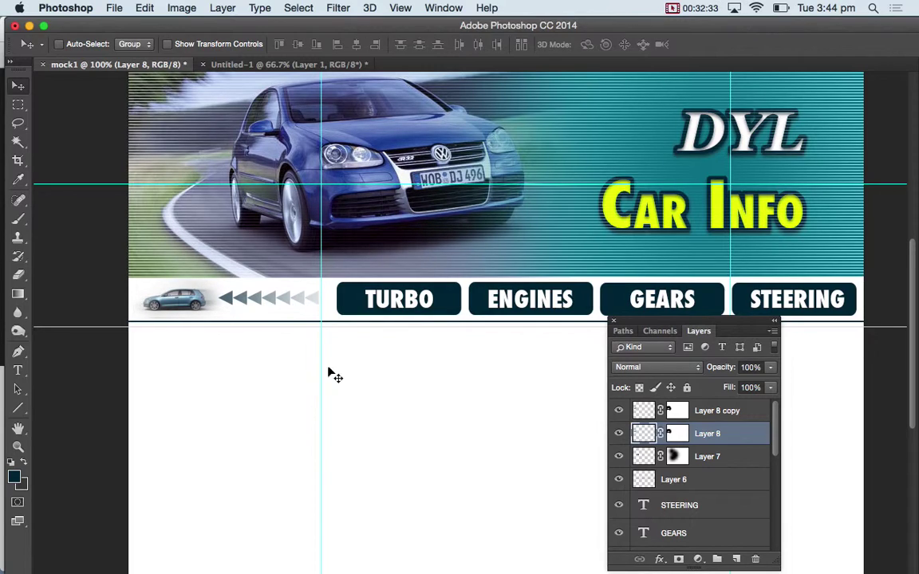
click(641, 412)
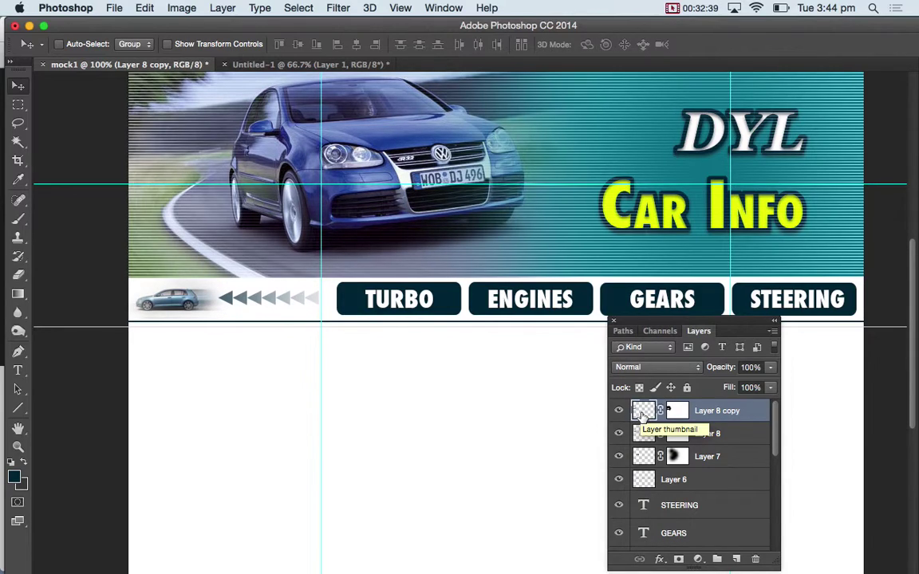
click(618, 411)
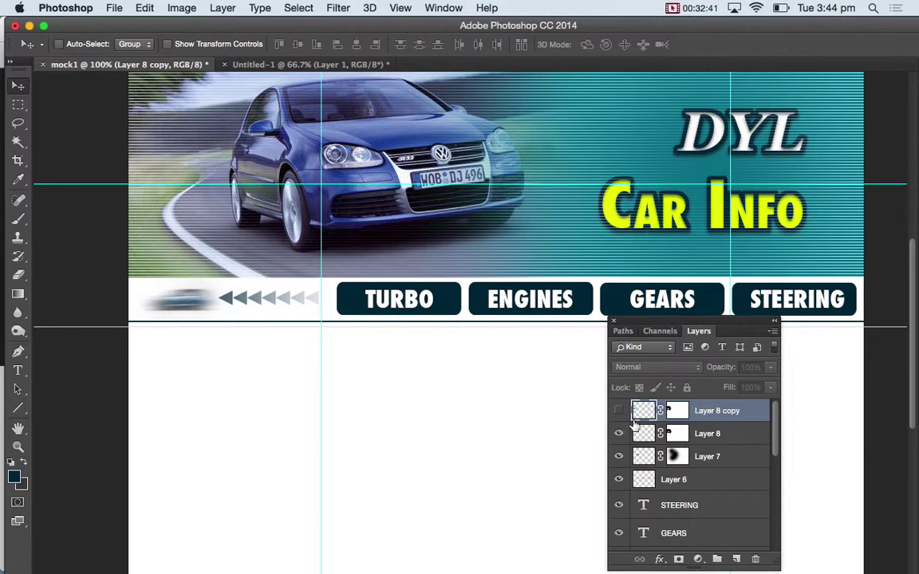
click(644, 434)
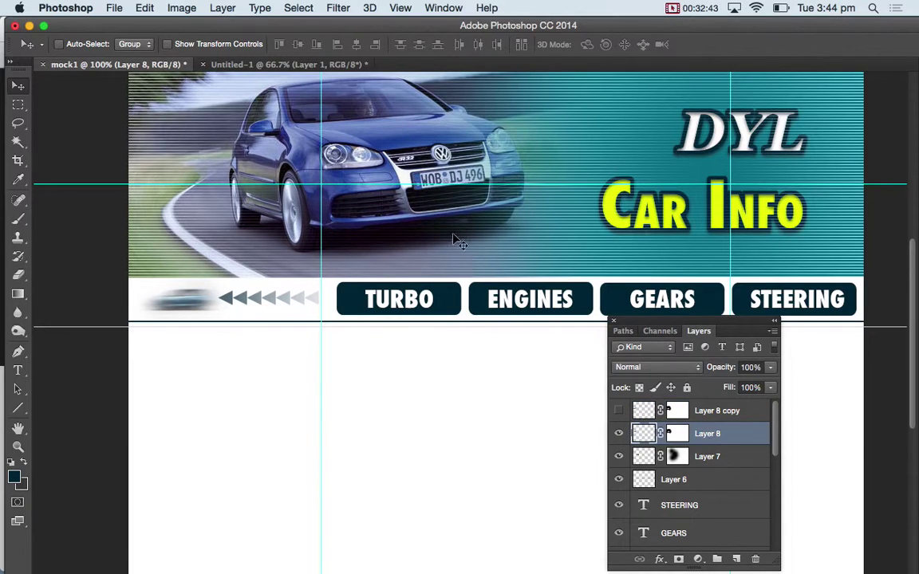
click(337, 8)
Step: Add 12.5% noise to the blurred car thumbnail
mouse_move(396, 219)
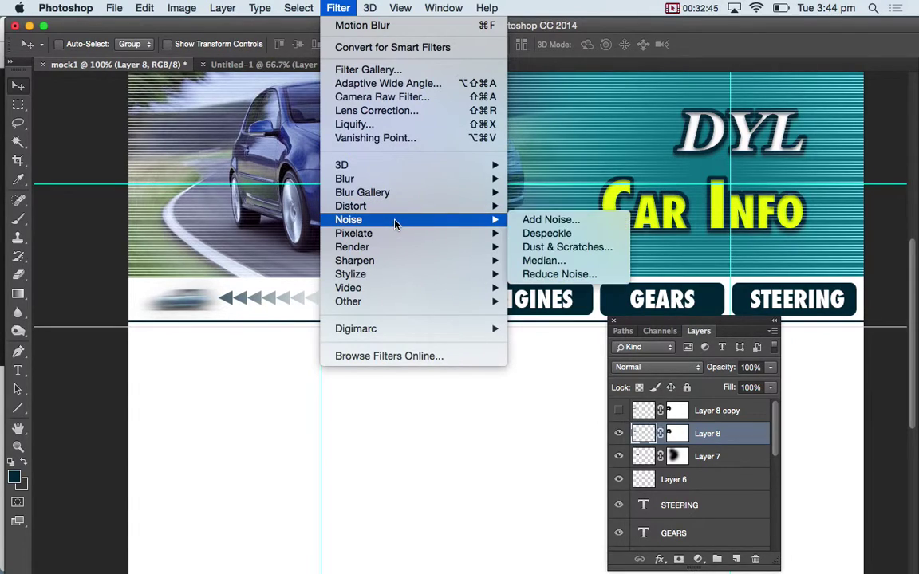
click(538, 221)
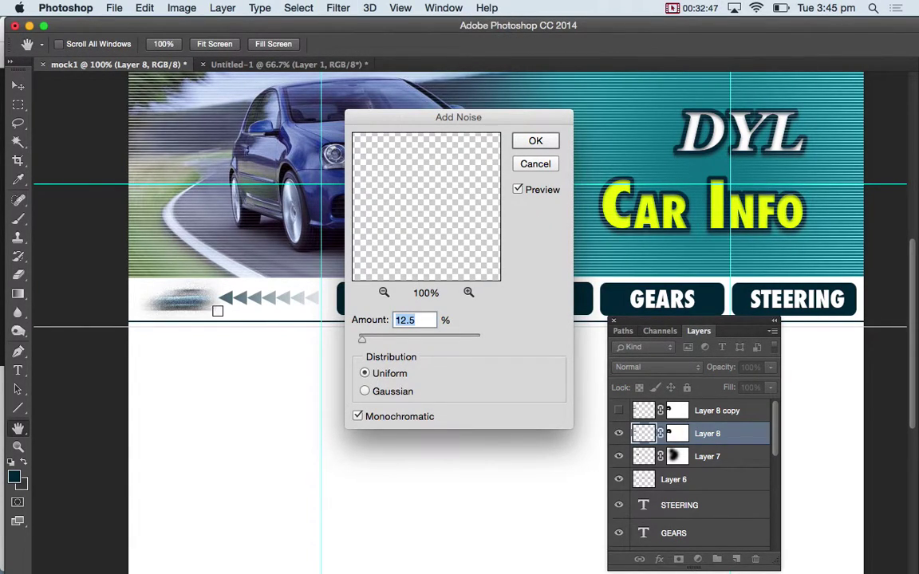
click(535, 141)
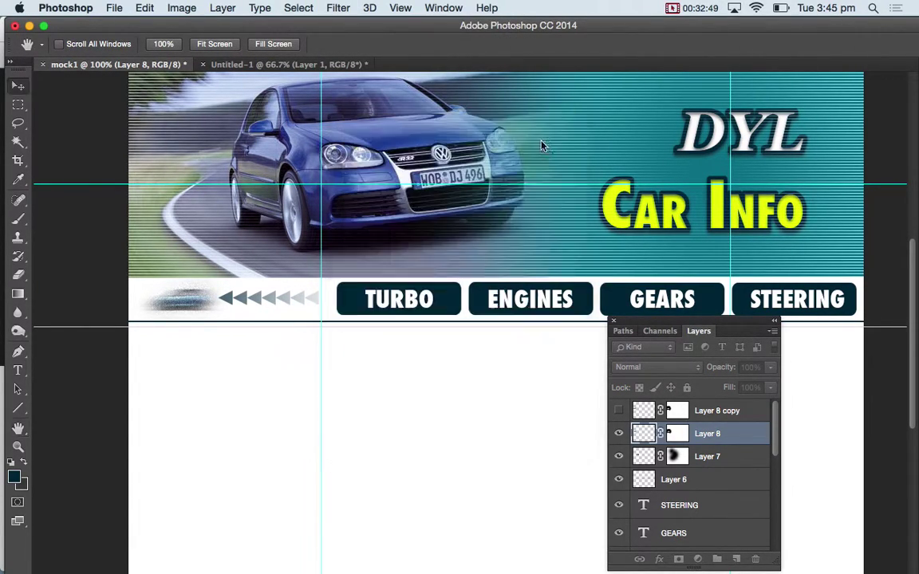
Step: Apply another 33-pixel Motion Blur to Layer 8 and show the sharp copy above it
click(337, 8)
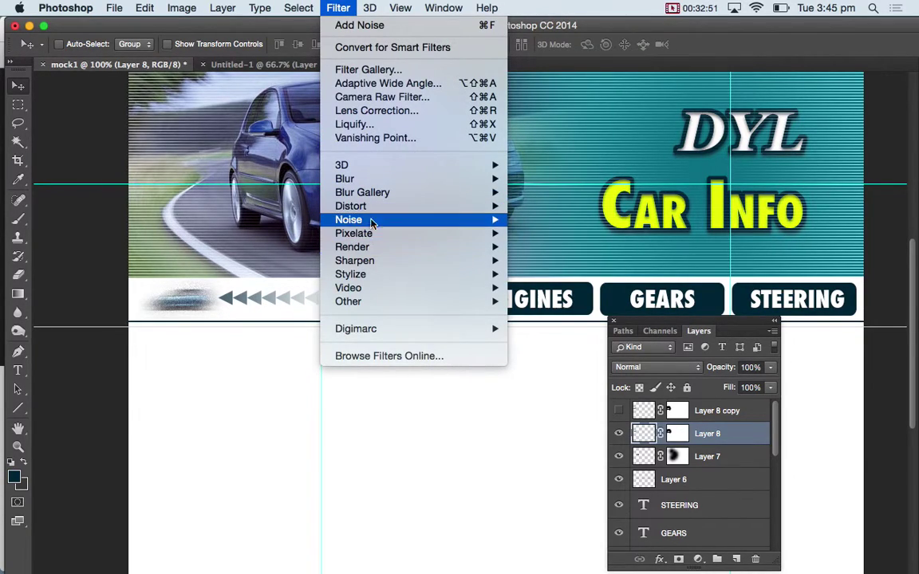
mouse_move(445, 184)
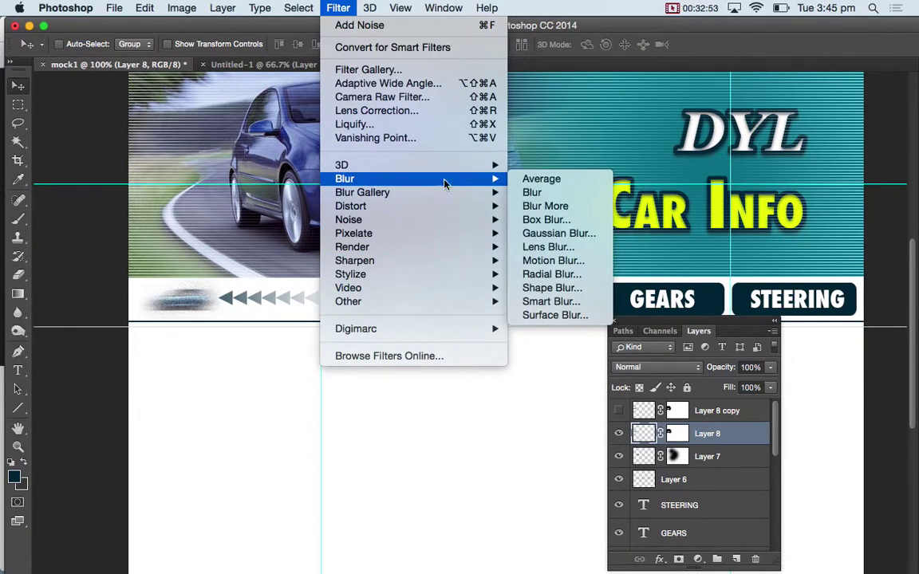
click(549, 261)
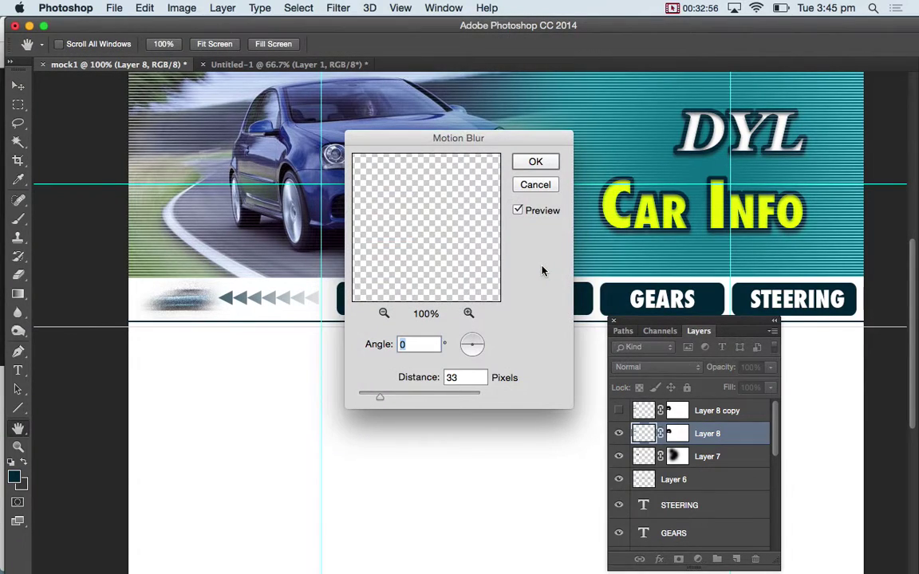
click(535, 163)
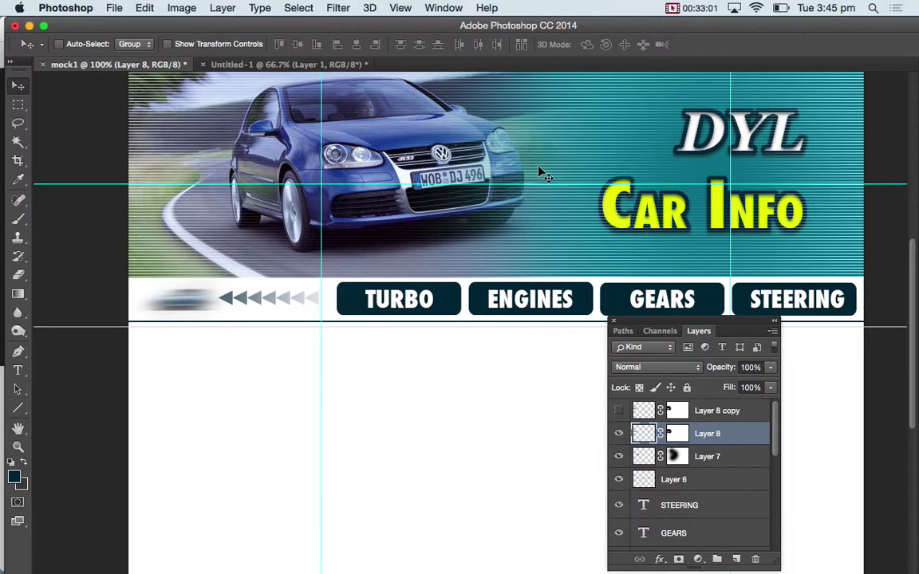
click(619, 412)
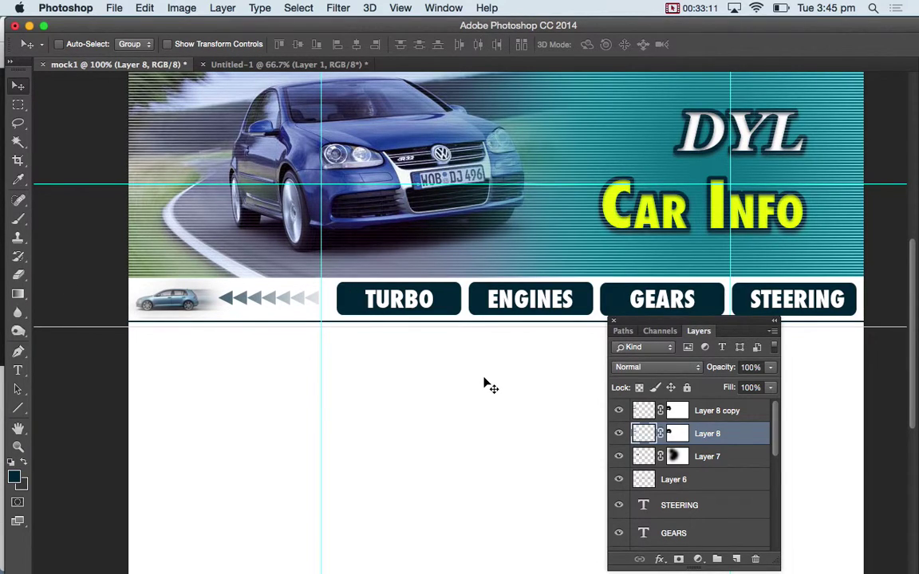
Step: Duplicate the DYL Car Info title, scale the copy to about 176%, and nudge it down-left
key(super+minus)
key(super+minus)
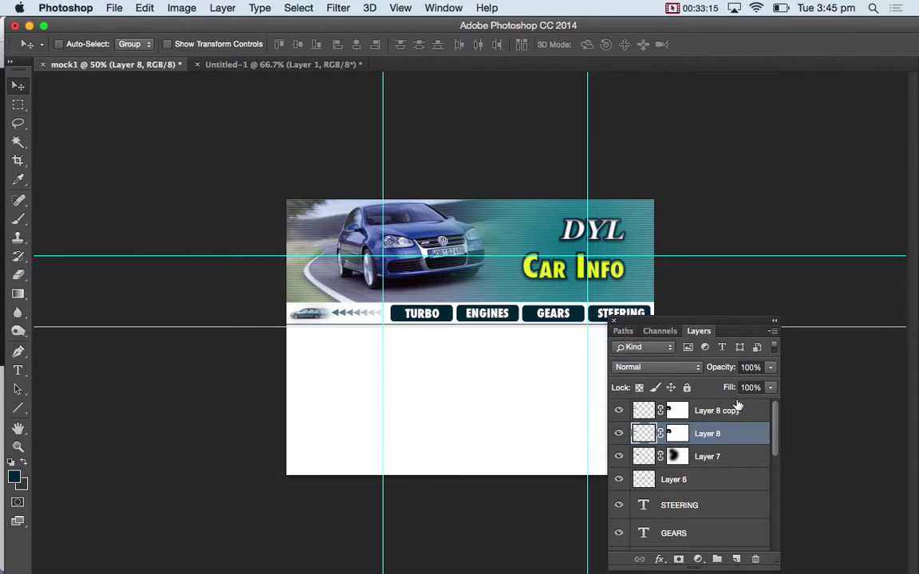
scroll(775, 470, down, 3)
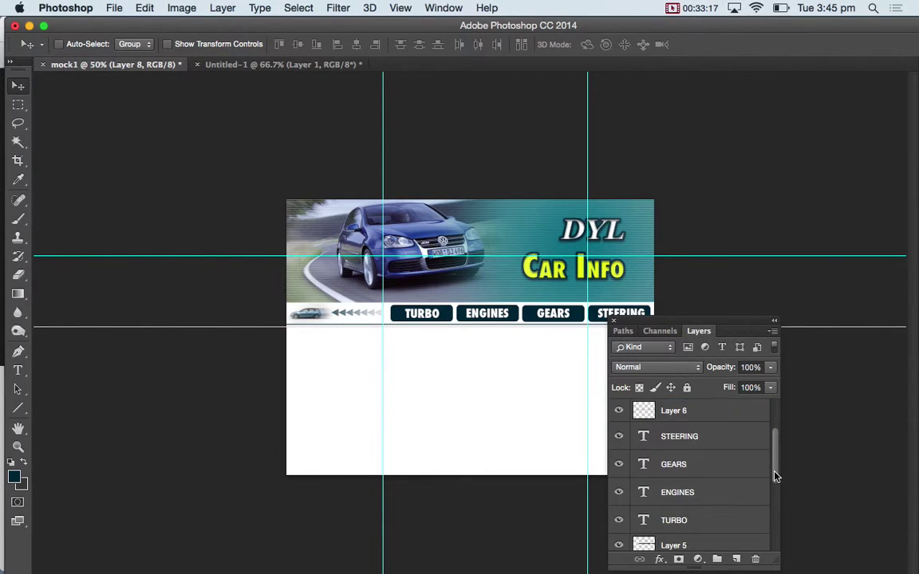
scroll(775, 476, down, 5)
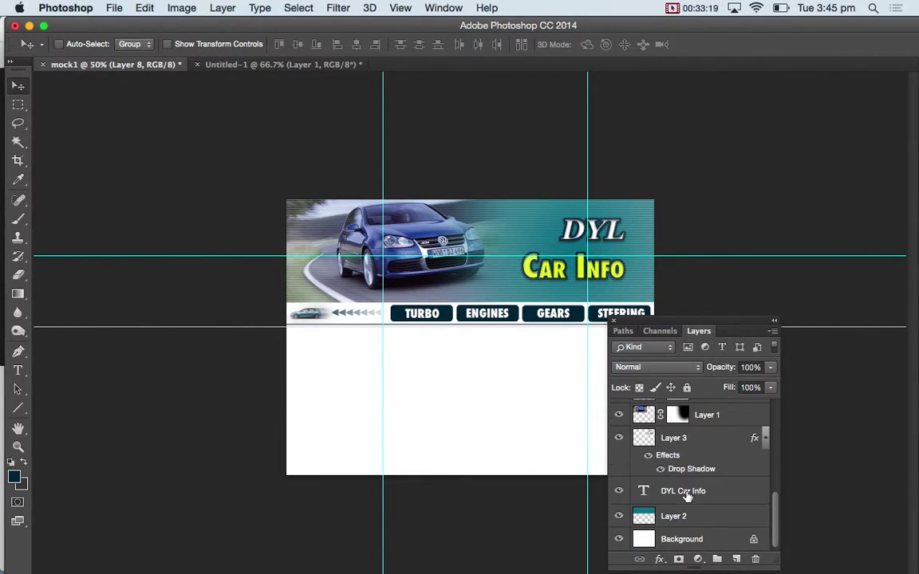
drag(678, 492, 738, 559)
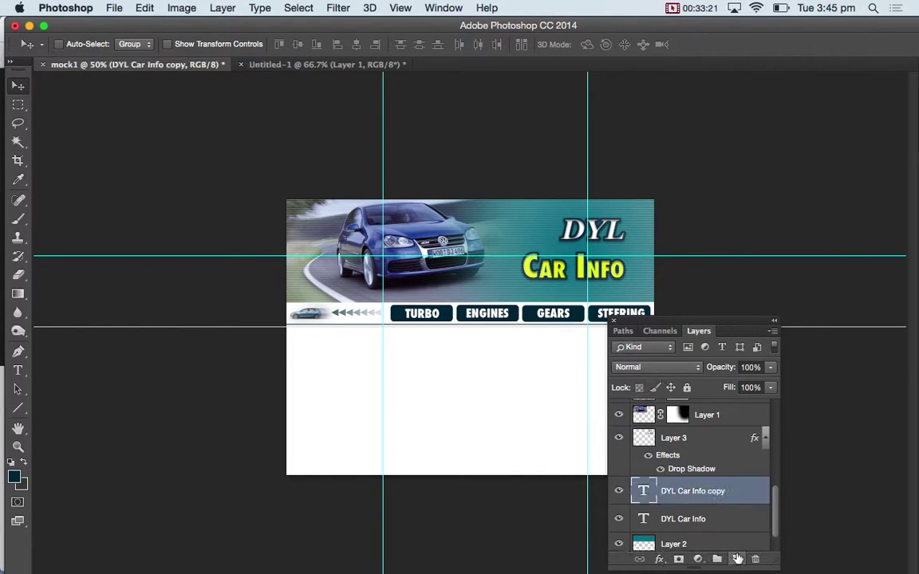
key(super+t)
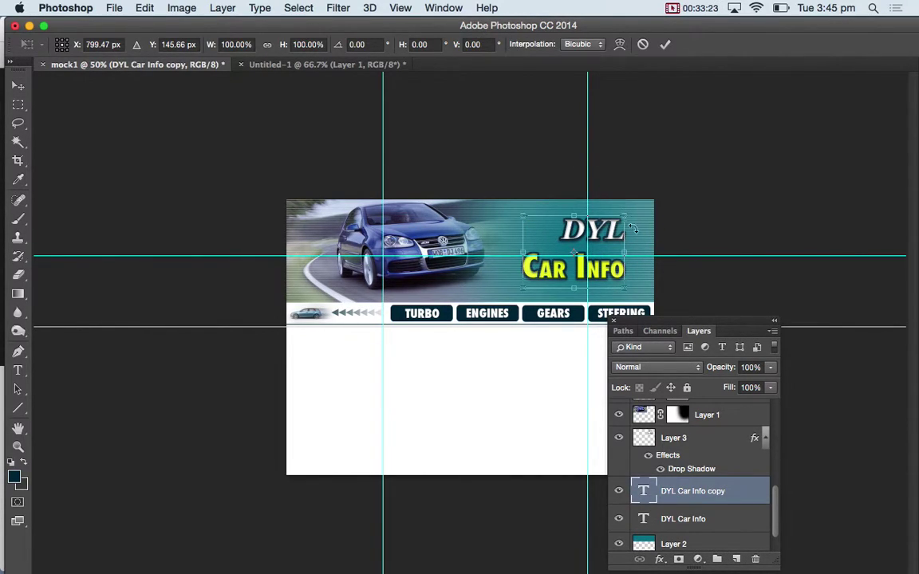
drag(622, 211, 655, 193)
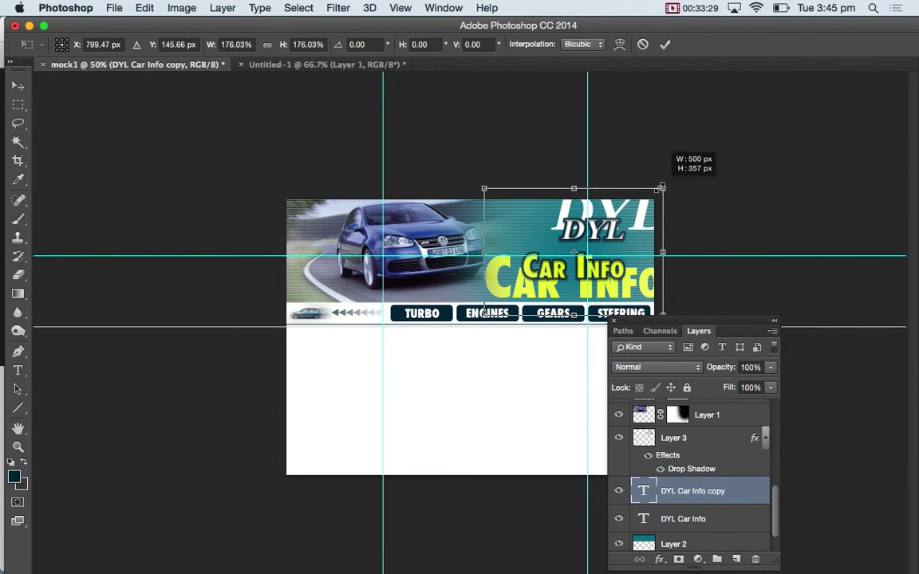
key(Return)
key(shift+Down)
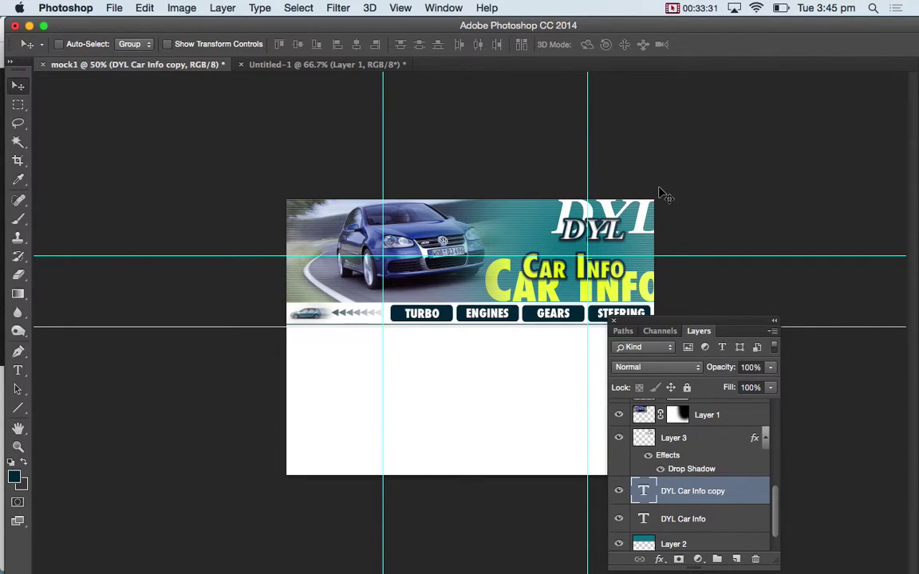
key(shift+Left)
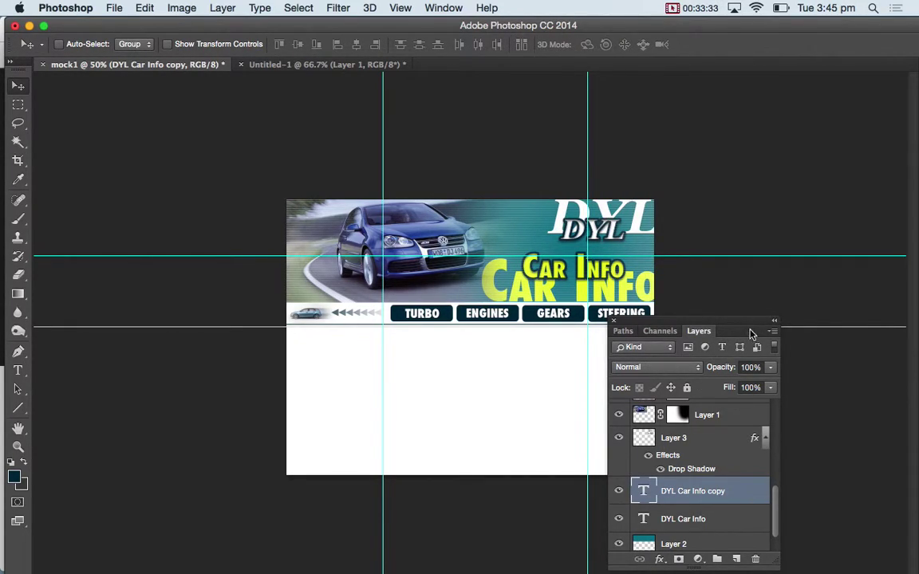
Step: Set the enlarged title copy's blend mode to Overlay after trying Darken
drag(750, 327, 761, 209)
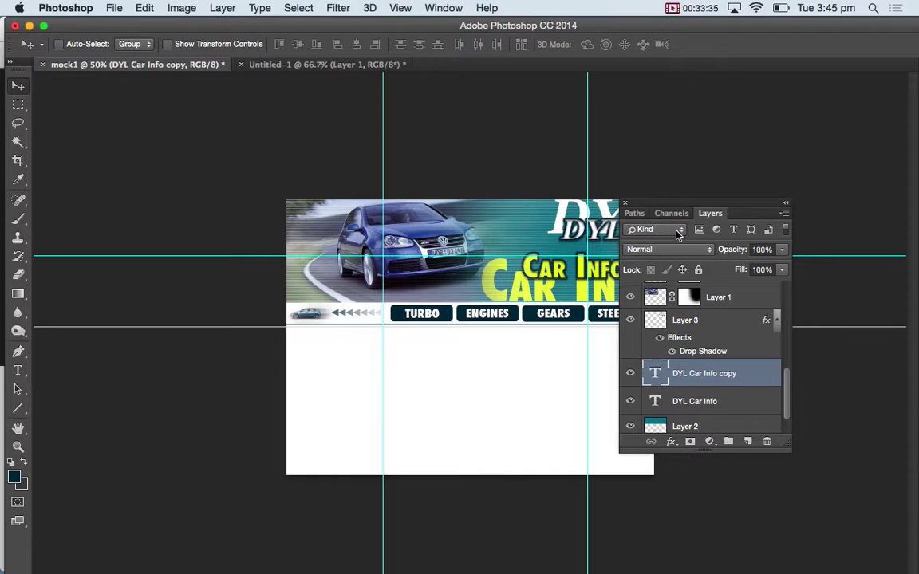
click(669, 249)
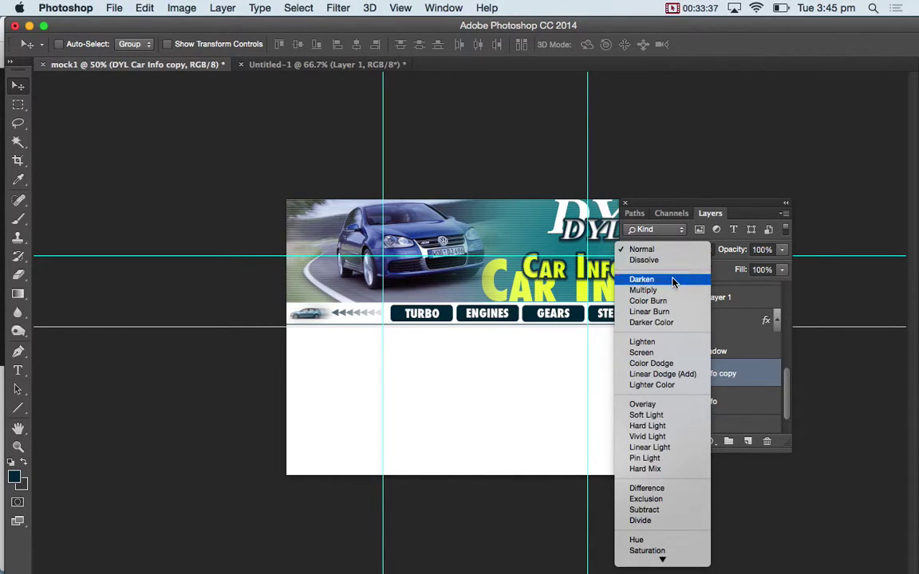
click(668, 289)
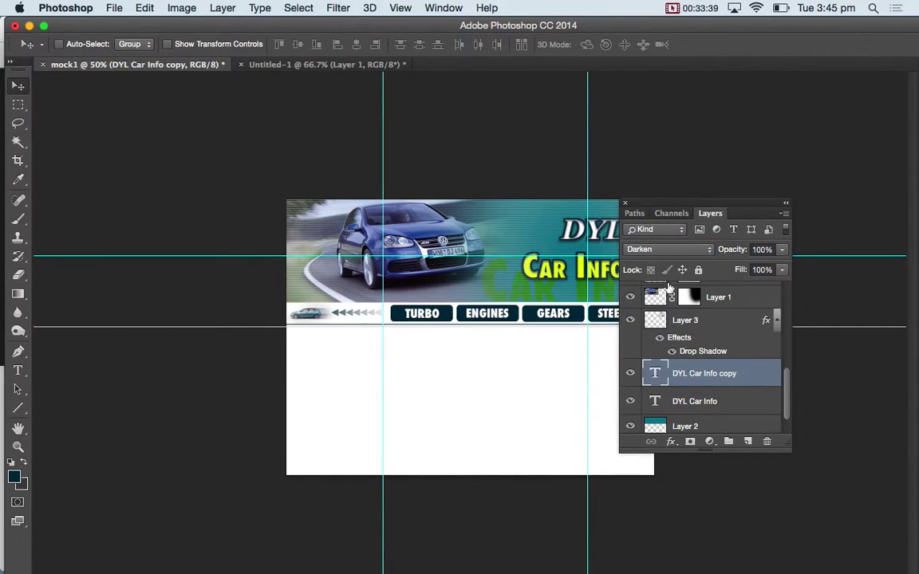
drag(734, 206, 804, 134)
click(762, 175)
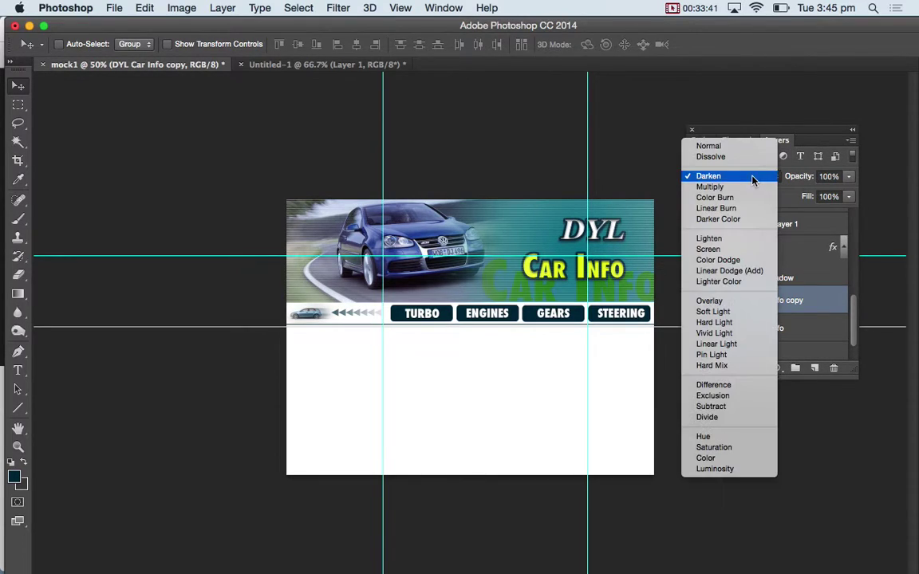
click(741, 303)
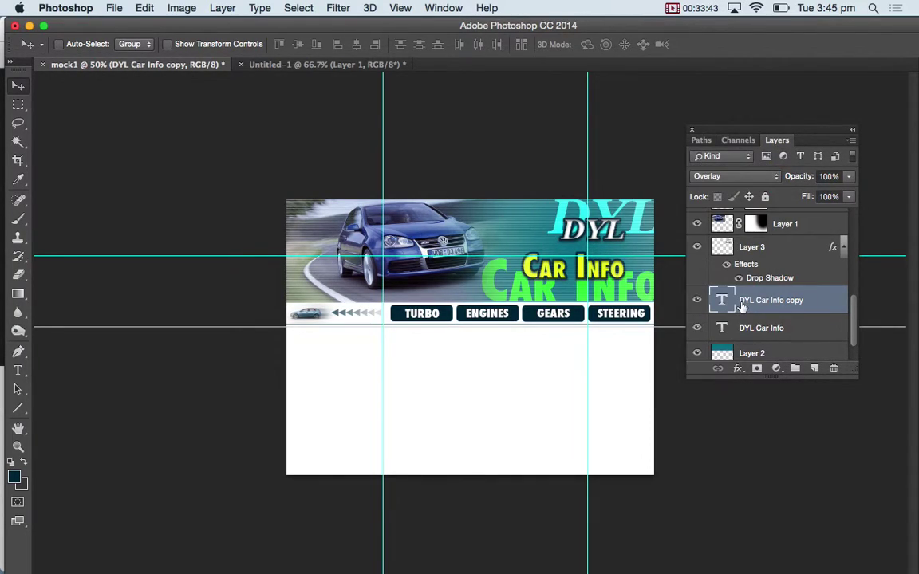
Step: Lower the title copy's opacity to 16%, then toggle it off and on to compare
click(848, 176)
drag(792, 194, 795, 193)
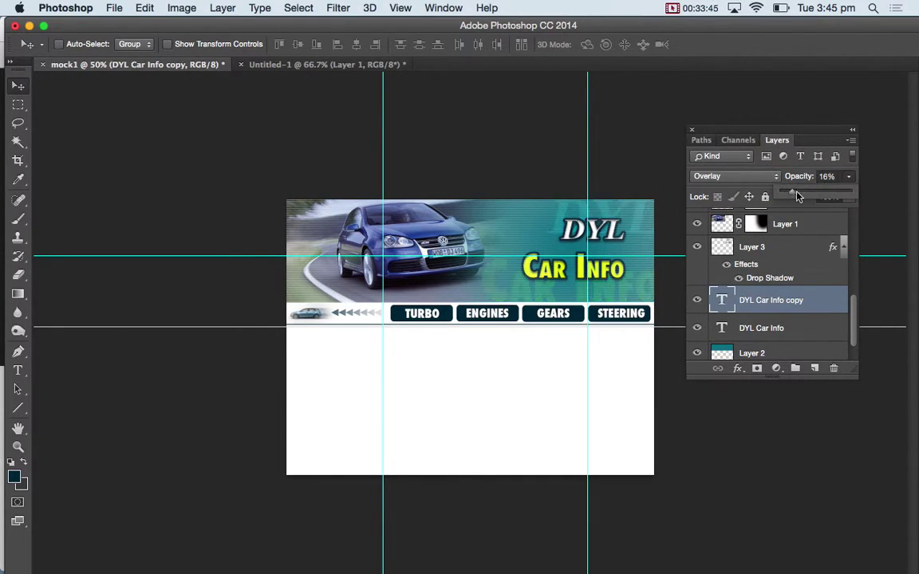
click(721, 434)
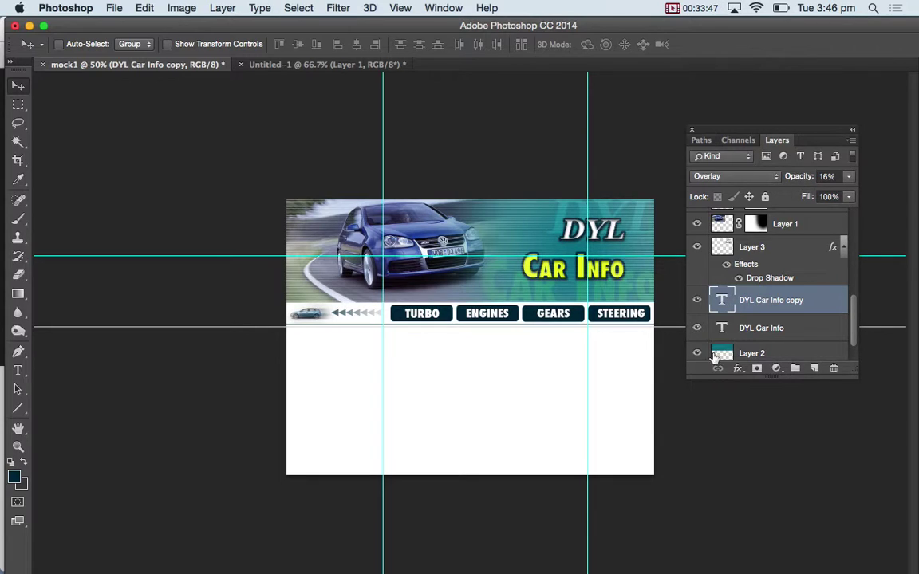
click(697, 302)
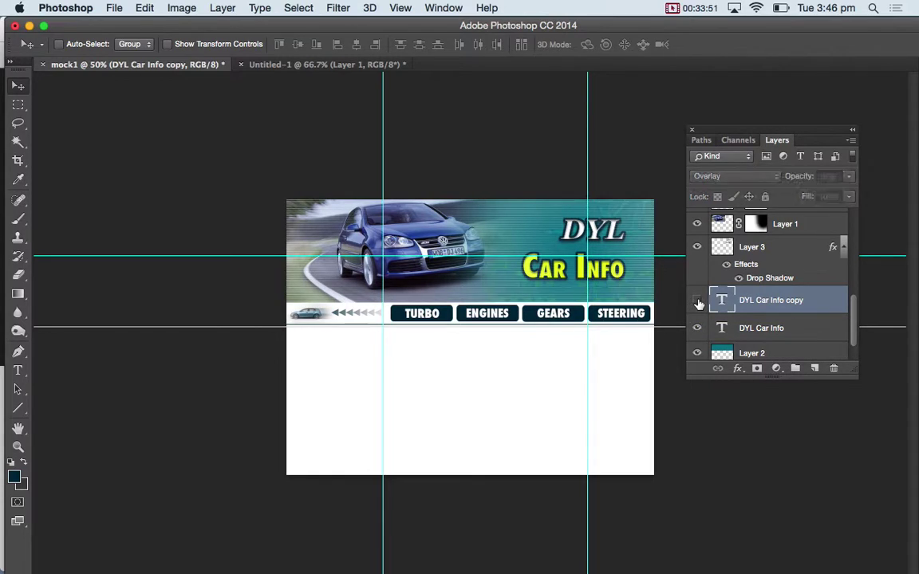
click(696, 301)
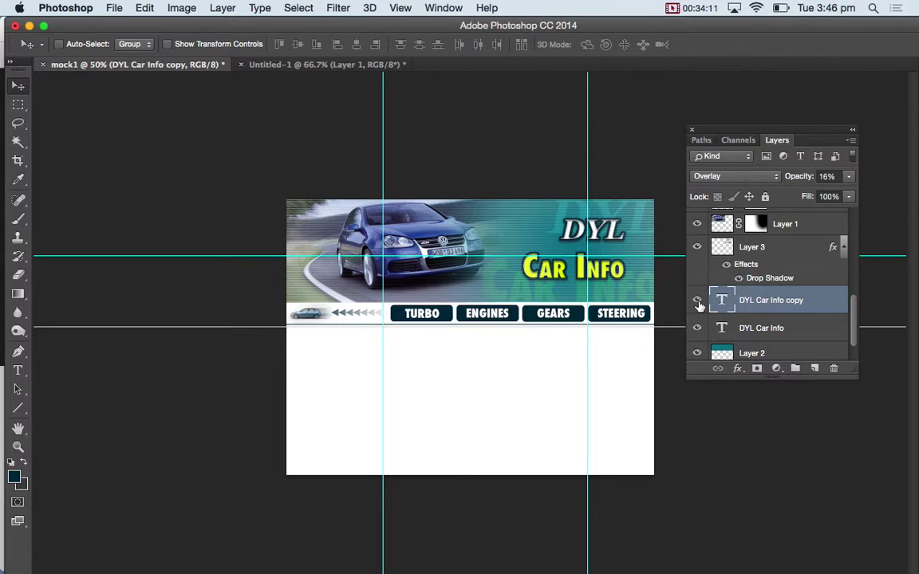
Step: Hide guides and panels, then preview the header at 66.7% and 50% zoom
key(super+semicolon)
key(Tab)
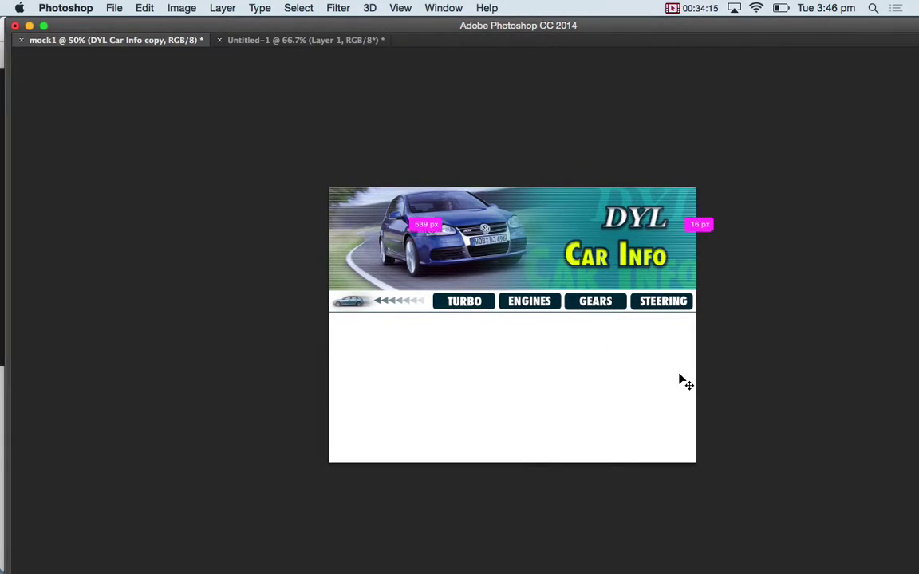
key(super+equal)
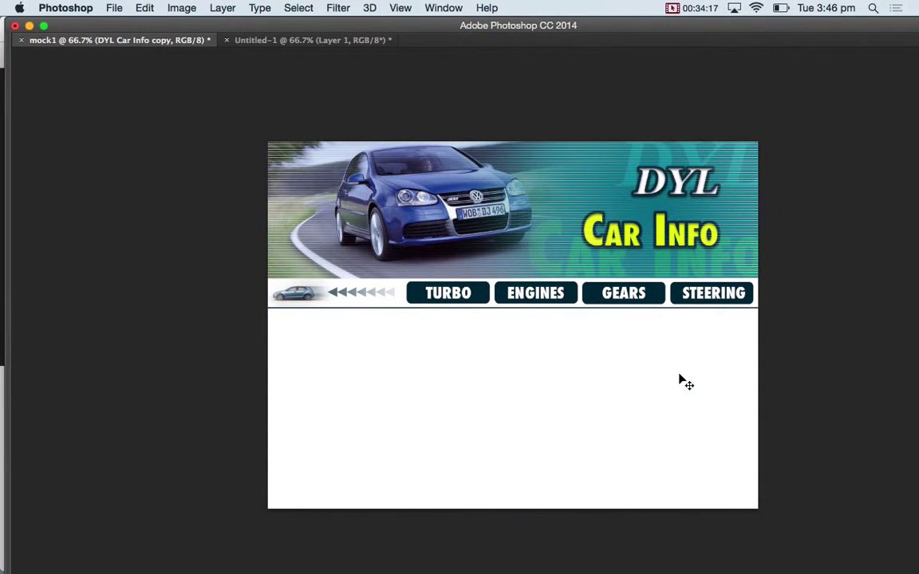
key(super+minus)
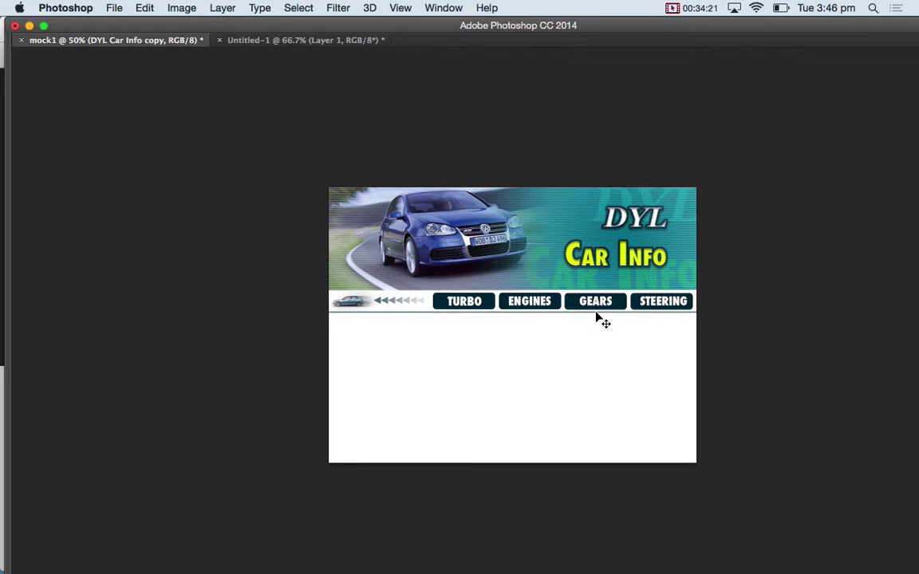
click(674, 8)
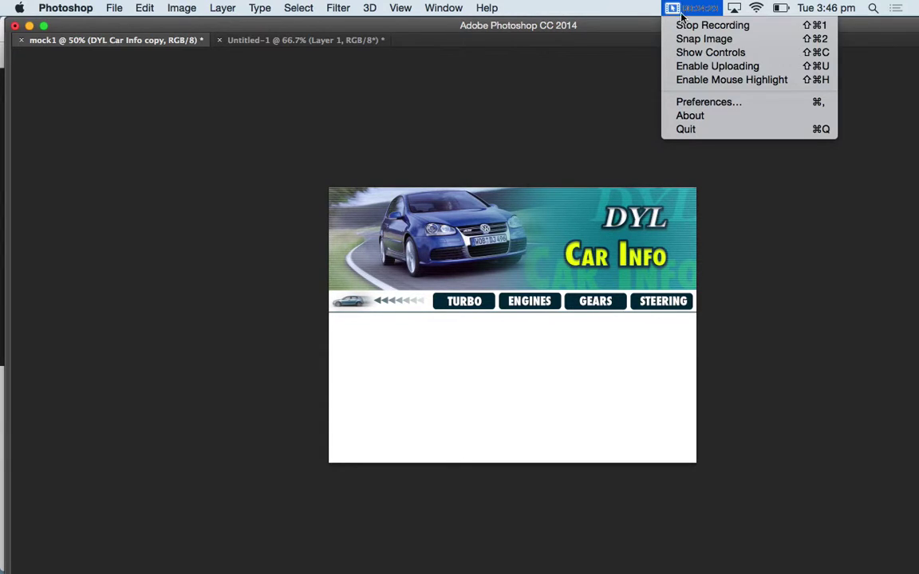
click(682, 26)
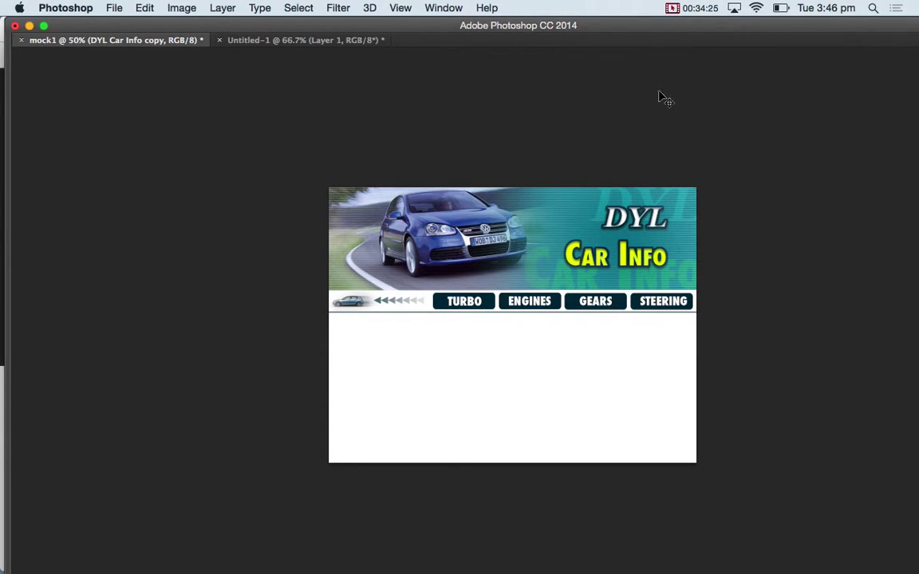